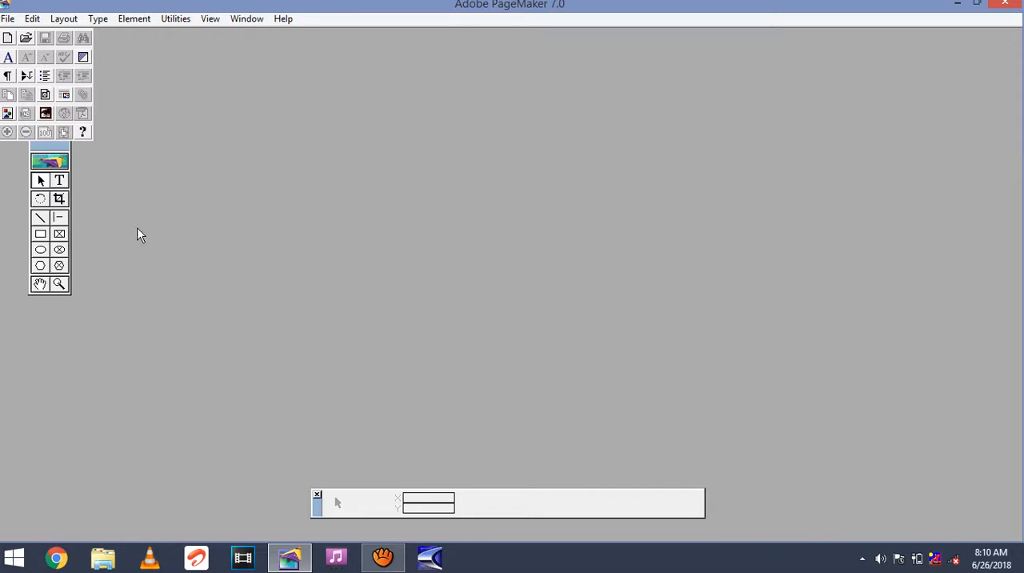
Create a new A5 publication with 2 pages, starting at page 1, with facing pages turned off.
left_click(8, 18)
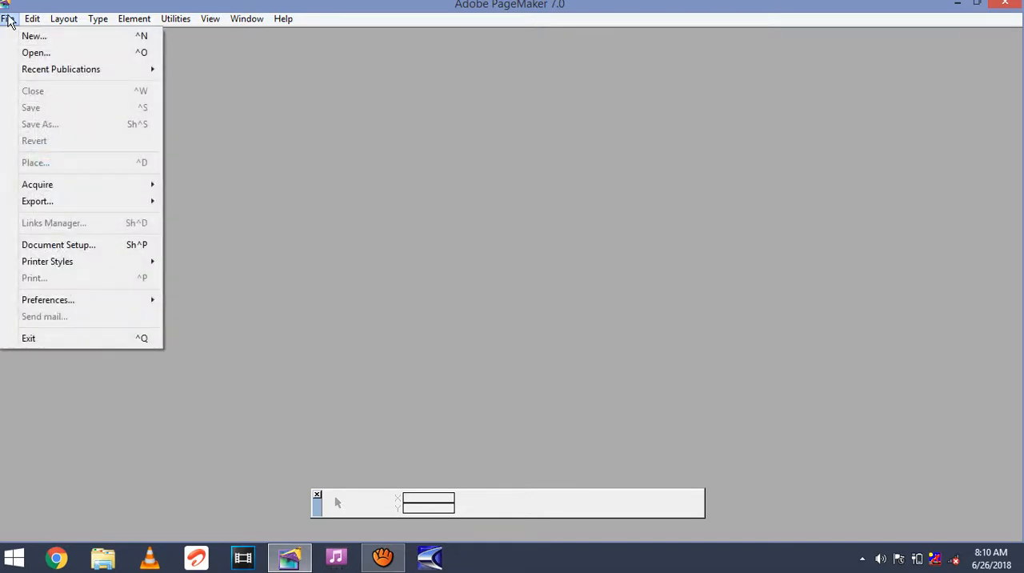
left_click(33, 36)
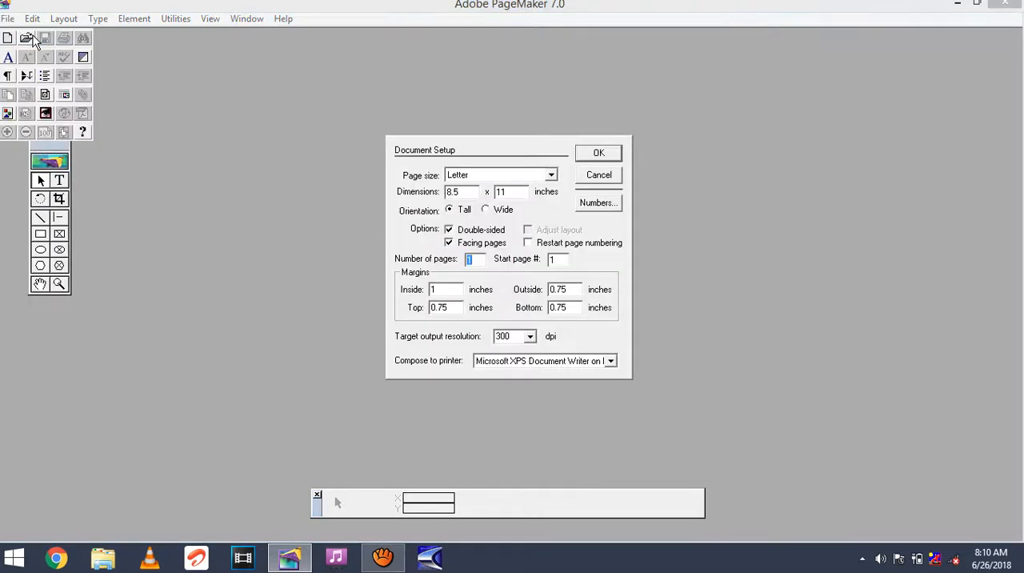
left_click(551, 174)
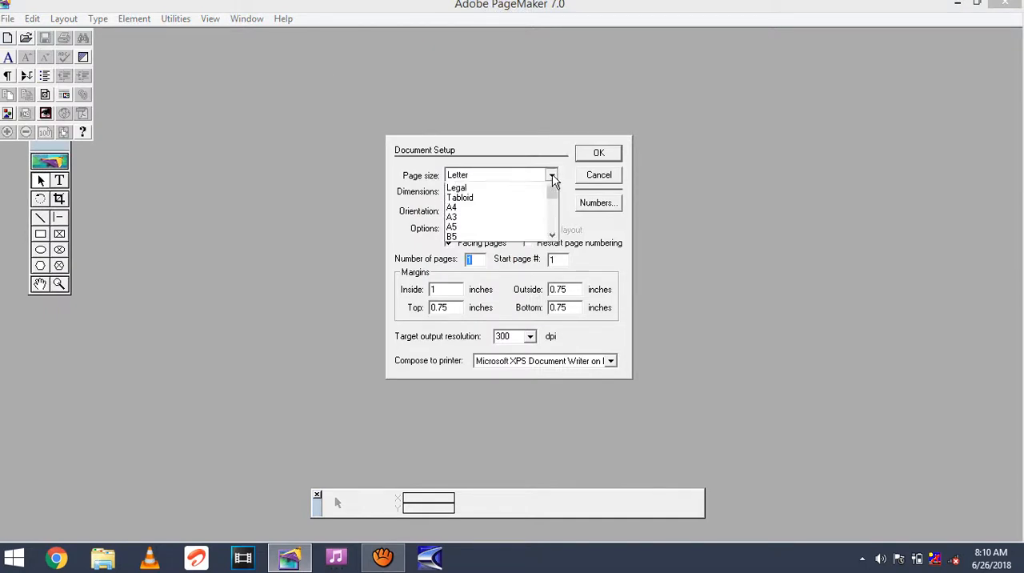
left_click(486, 239)
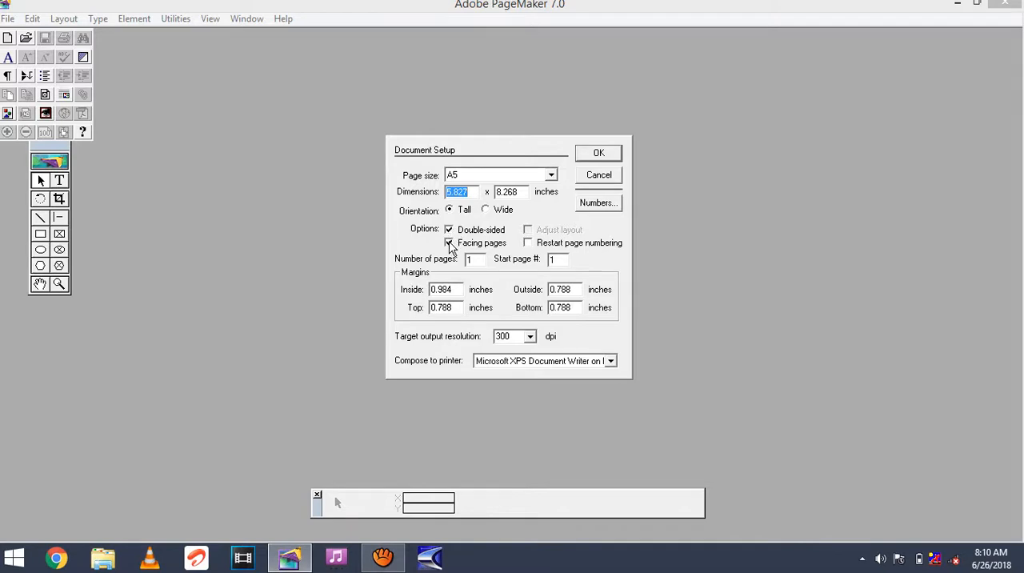
left_click(448, 243)
left_click(477, 261)
key("BackSpace")
type("2")
left_click(555, 260)
left_click(600, 155)
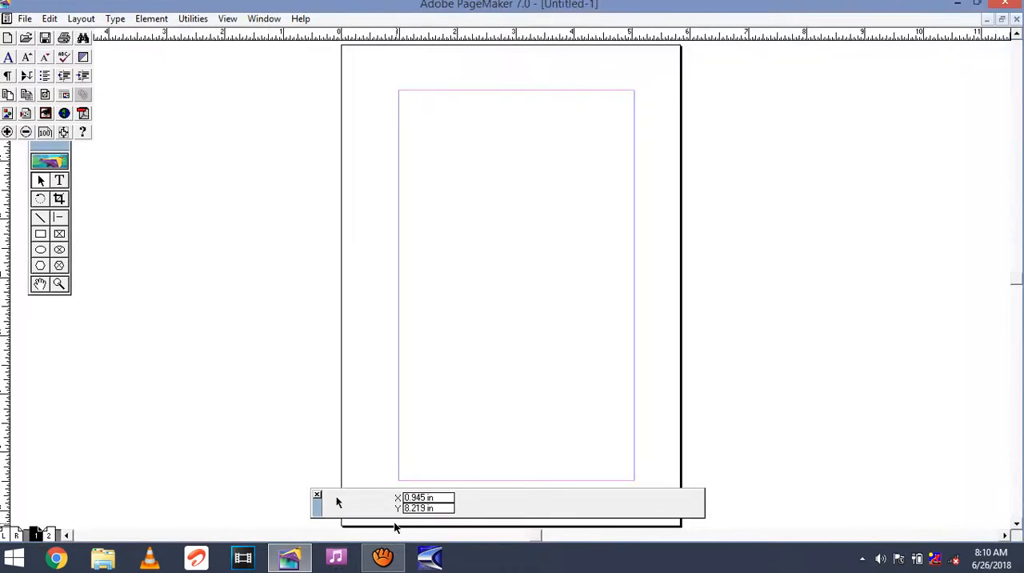
left_click(384, 556)
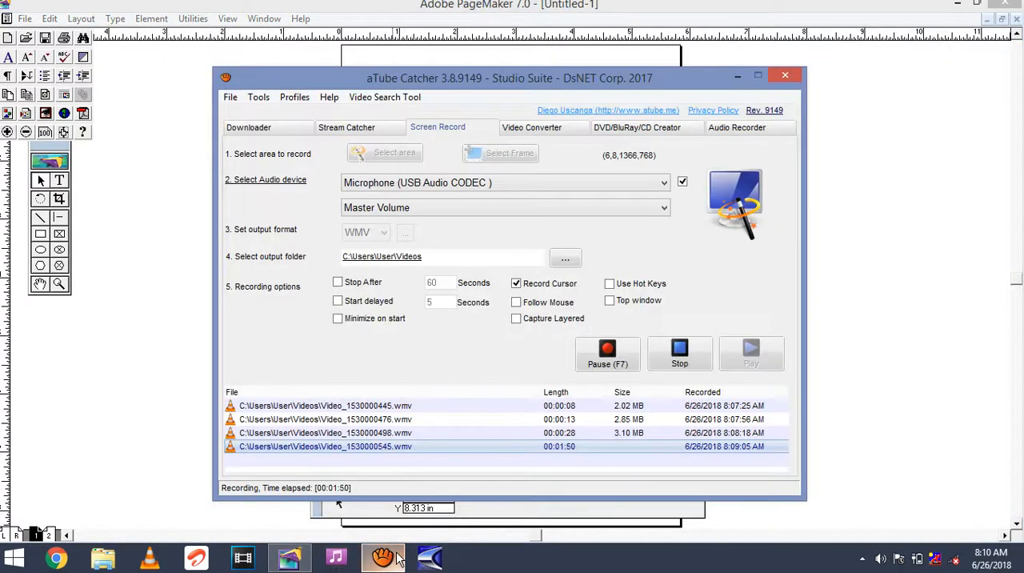
left_click(736, 76)
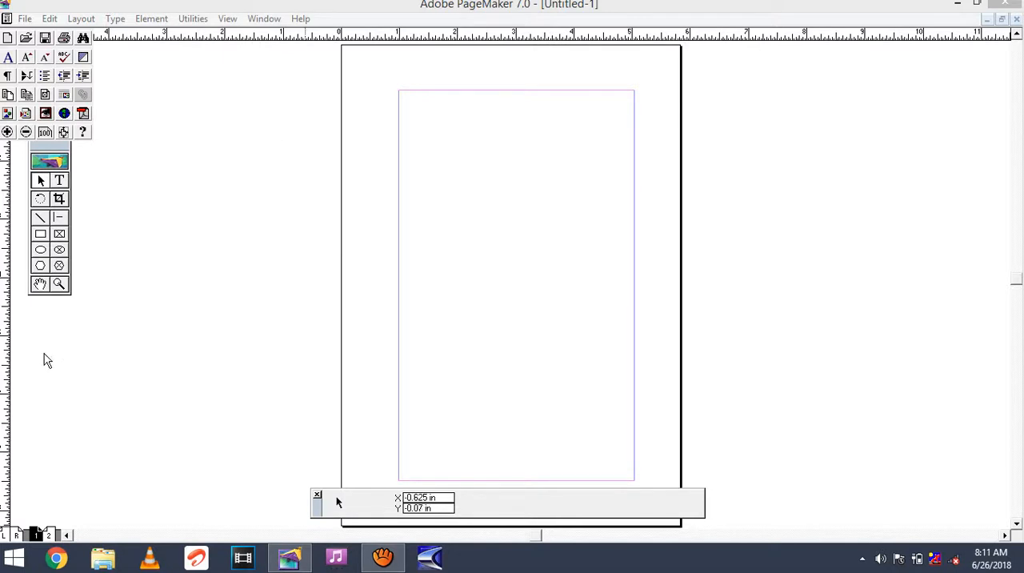
Set both the horizontal and vertical rulers to millimeters, and turn on Autoflow for the layout.
right_click(279, 35)
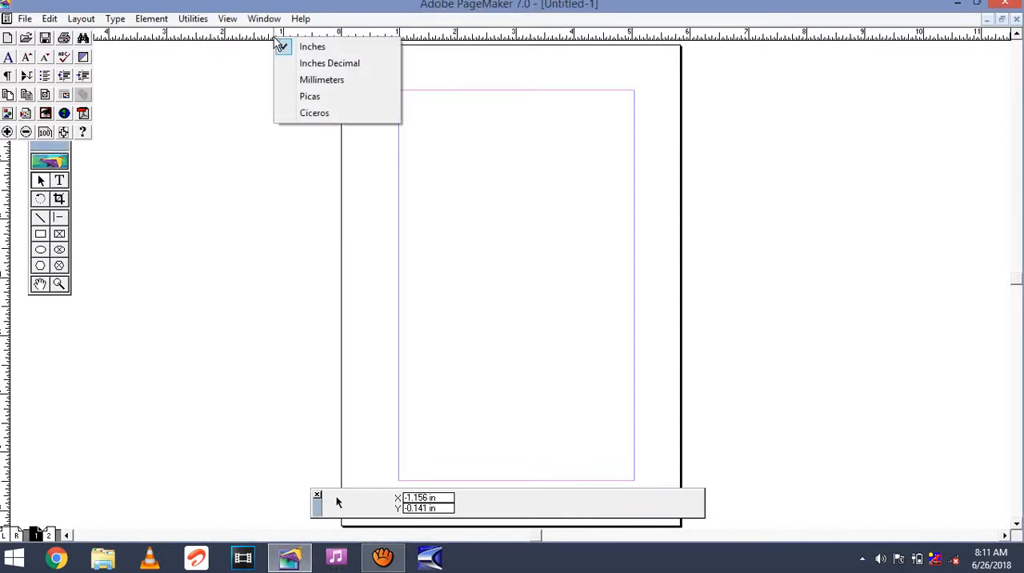
left_click(312, 82)
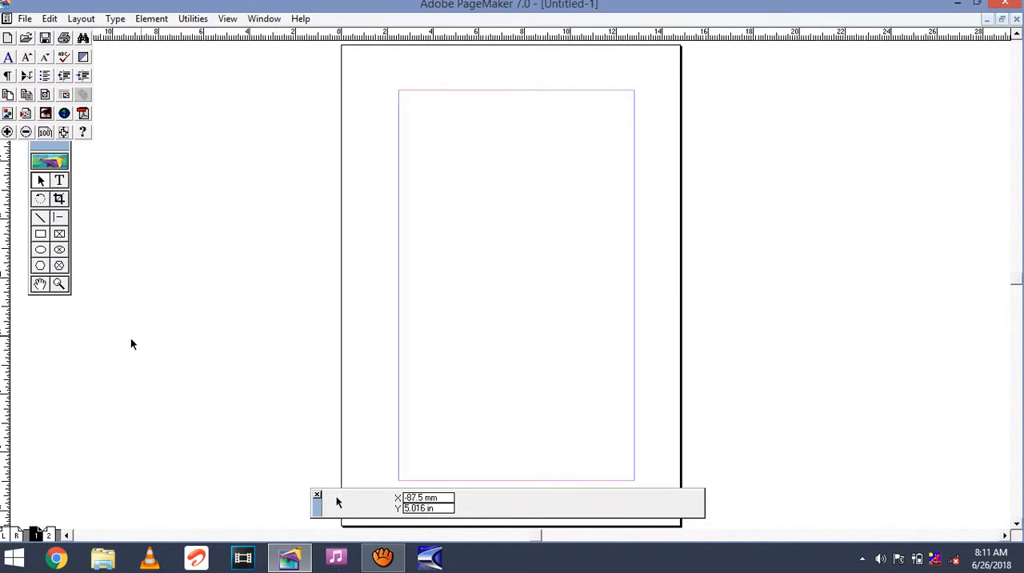
right_click(8, 384)
left_click(56, 415)
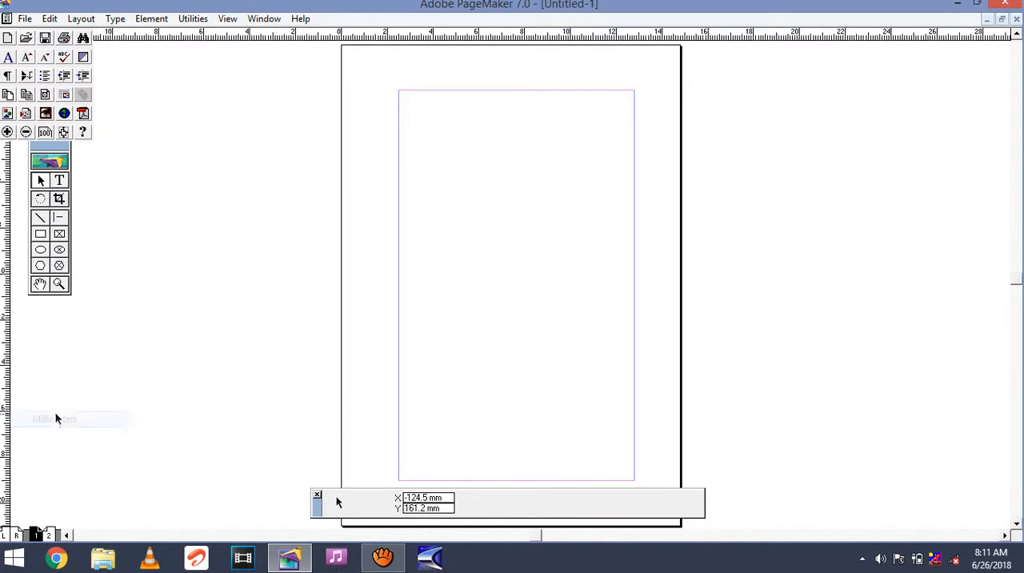
left_click(84, 20)
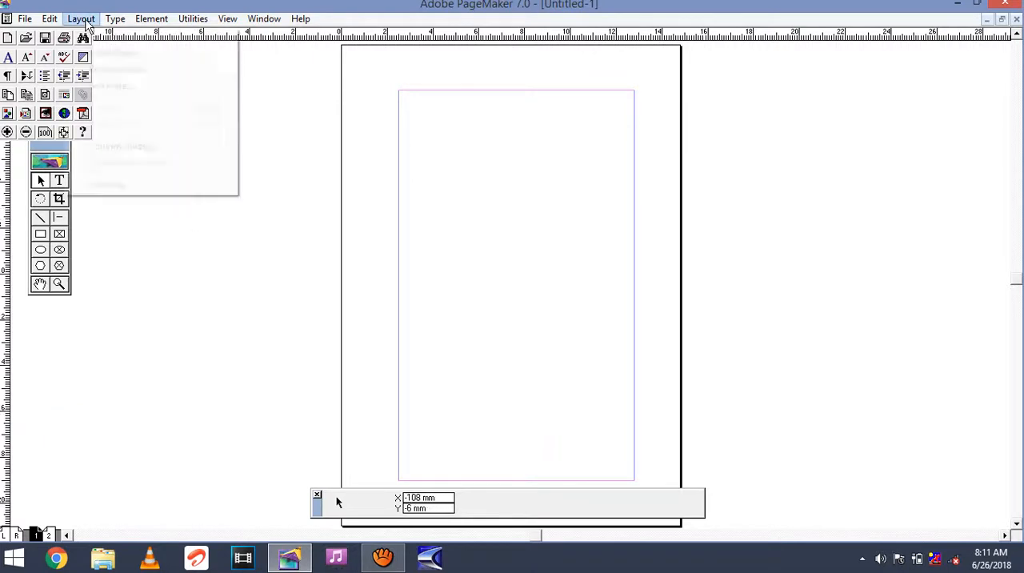
left_click(112, 186)
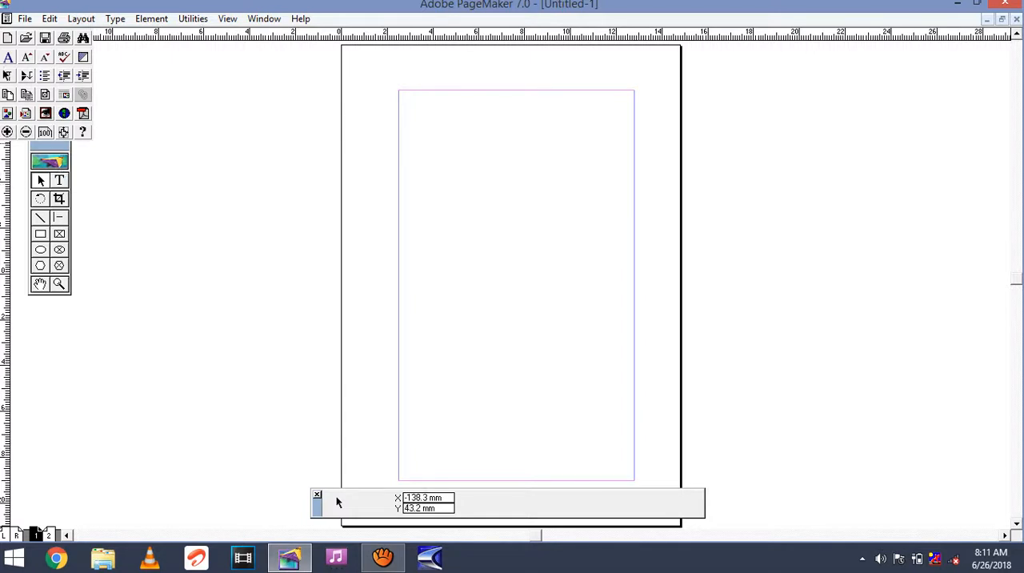
Change the document's inside, top, outside and bottom margins to 16 mm each.
left_click(26, 22)
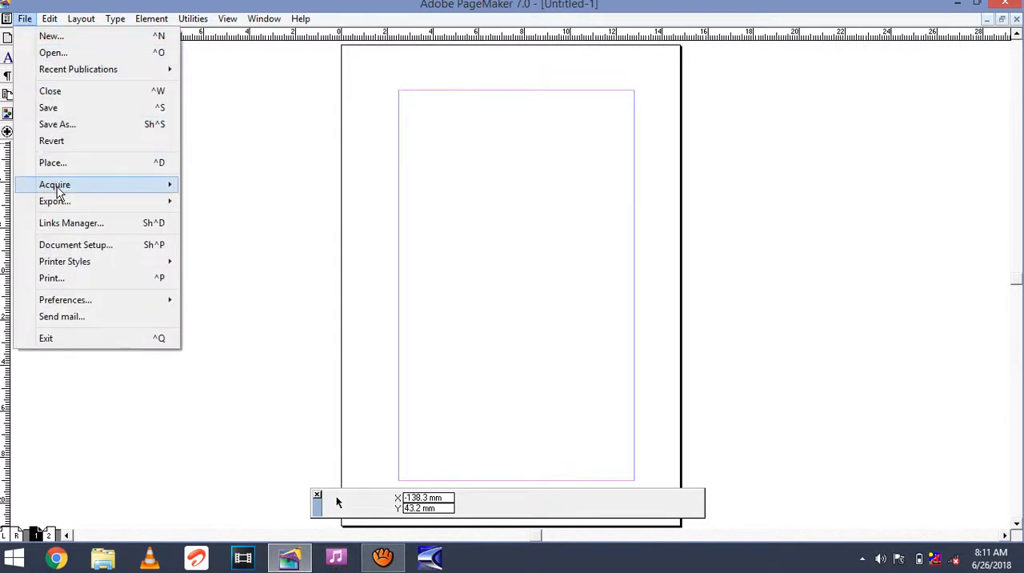
left_click(73, 247)
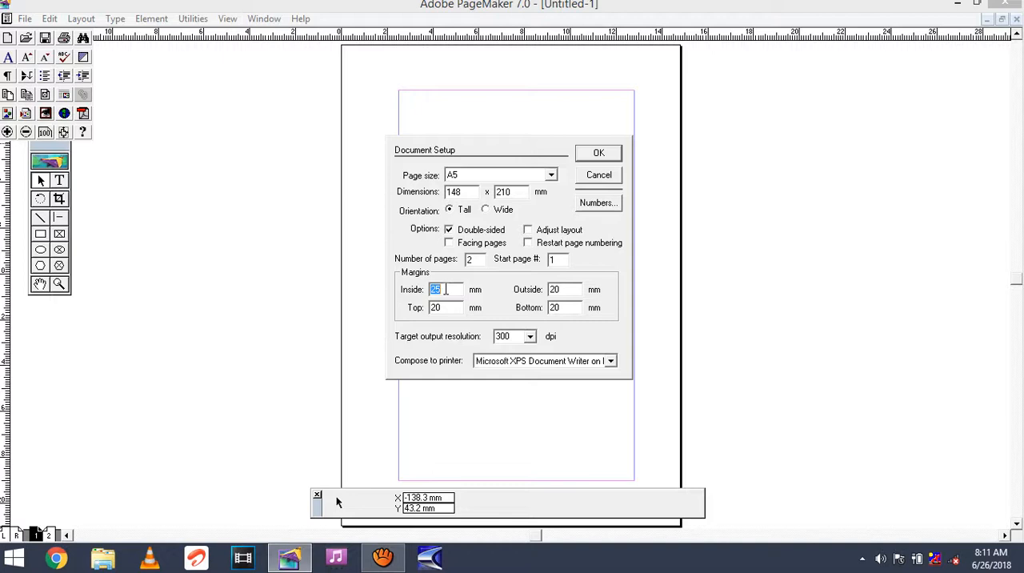
type("16")
double_click(439, 310)
type("16")
double_click(564, 288)
type("16")
double_click(564, 307)
type("16")
left_click(598, 154)
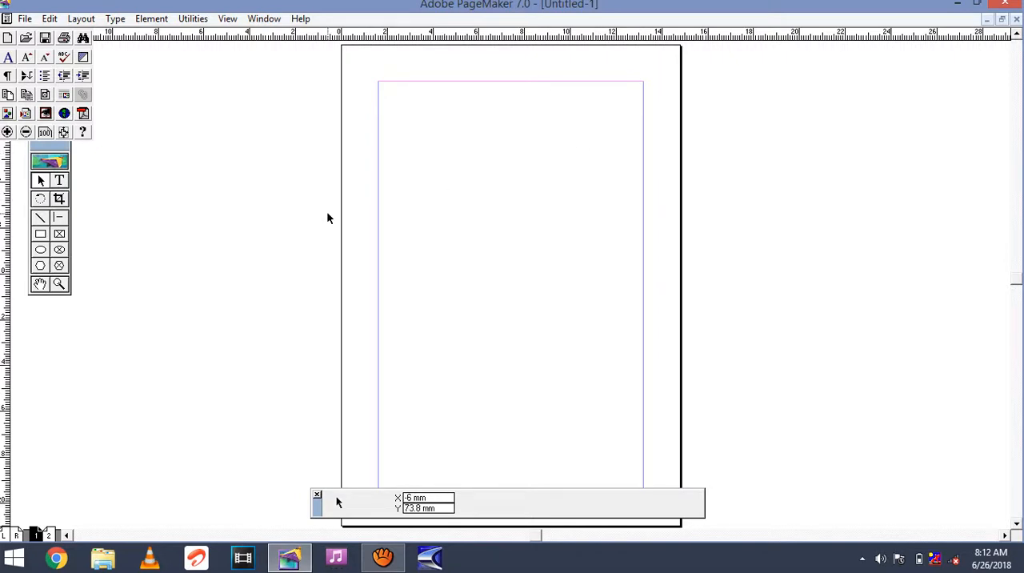
Switch to File Explorer and open the Word document GOD CHOSES WHERE TO PUT HIS NAME from a subfolder of PRINT HOUSE > ENGLISH SHELF on drive D.
left_click(100, 560)
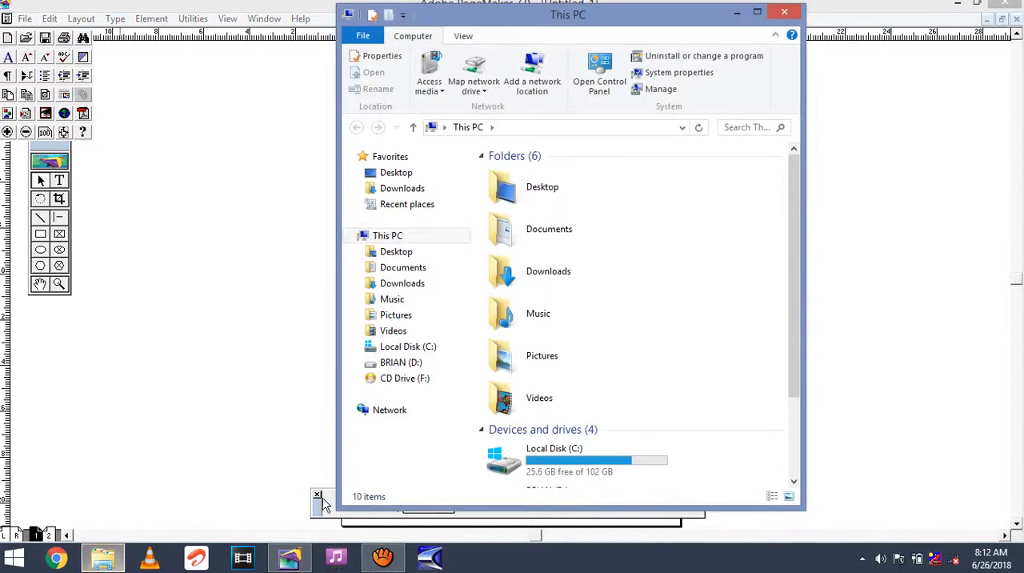
left_click(416, 364)
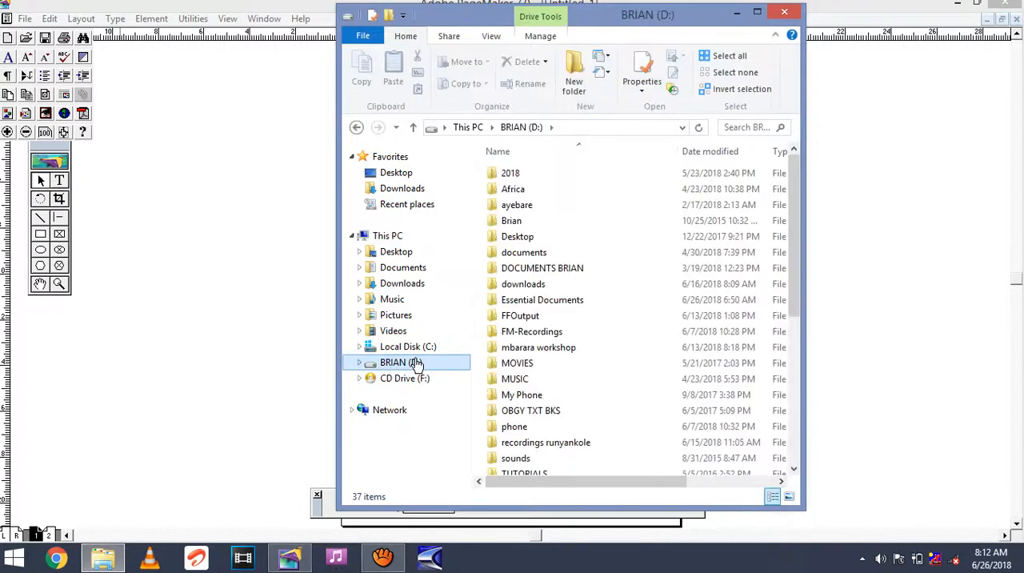
double_click(558, 308)
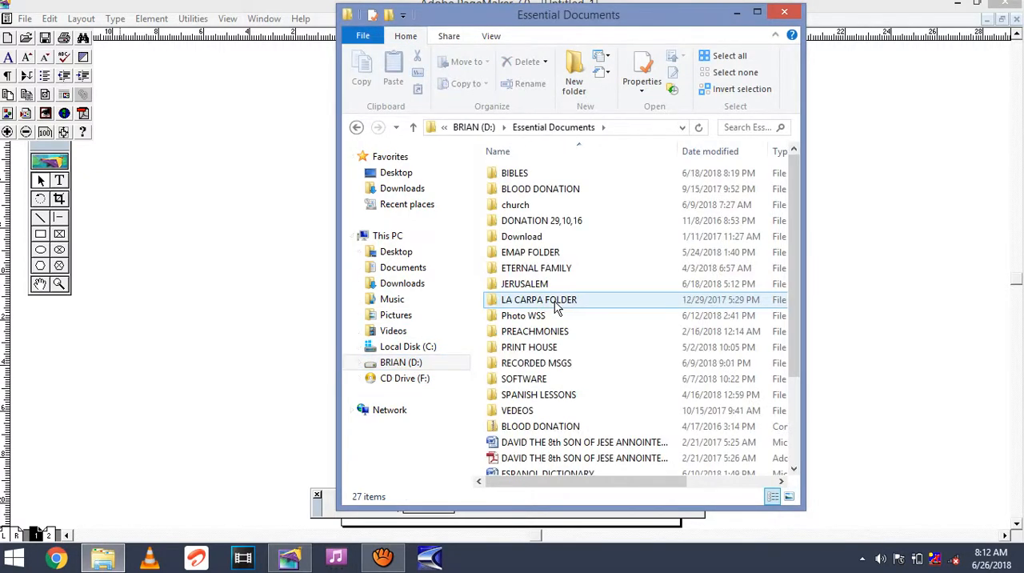
double_click(549, 347)
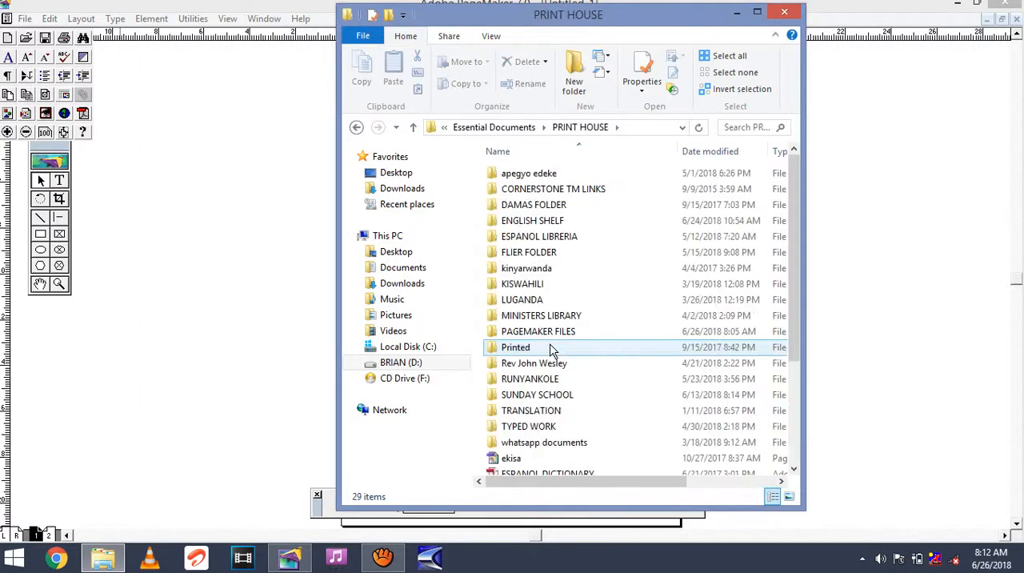
double_click(562, 227)
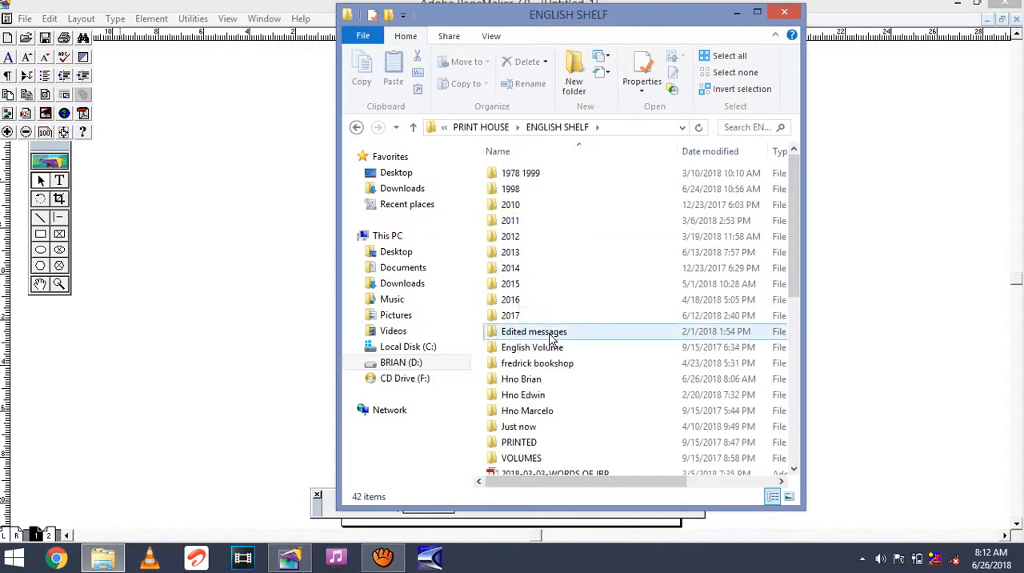
double_click(544, 379)
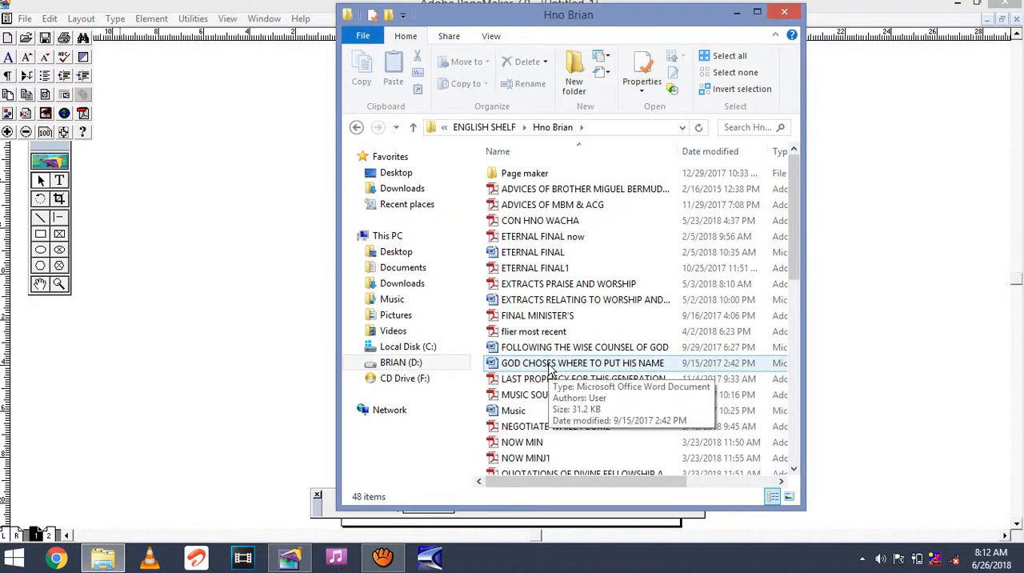
double_click(550, 364)
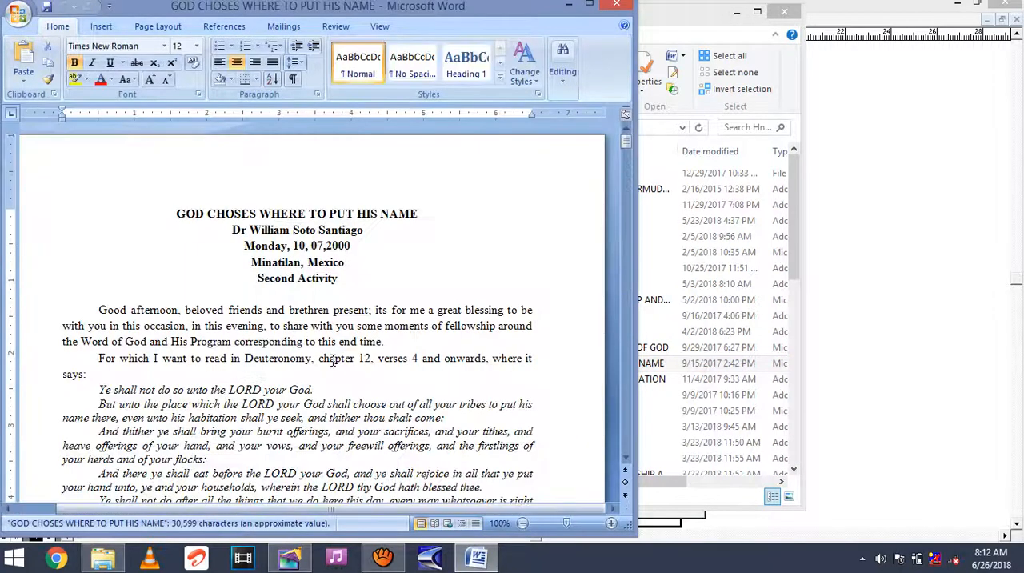
Copy the entire text of the Word document.
double_click(280, 341)
left_click(253, 417)
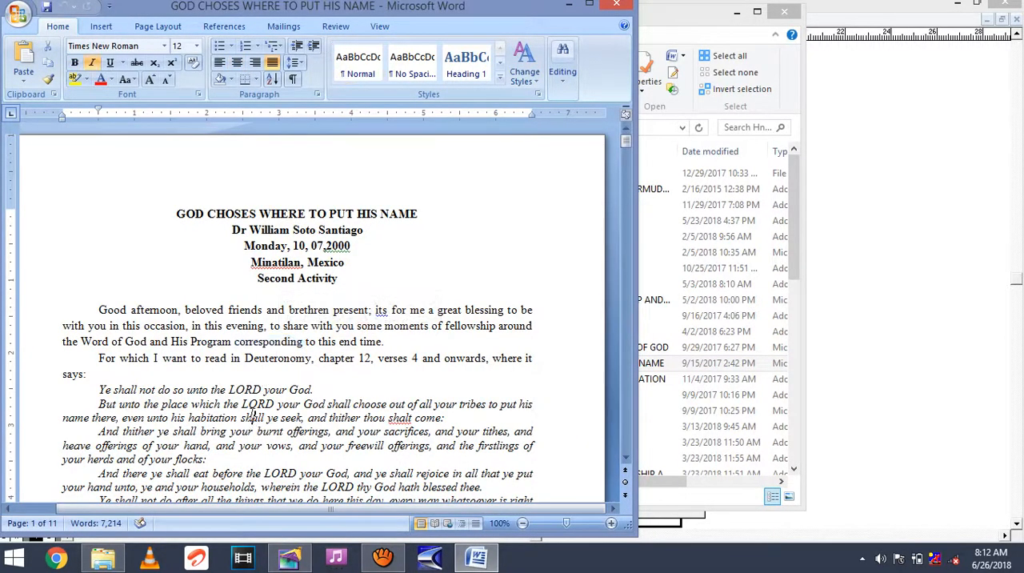
key("ctrl+a")
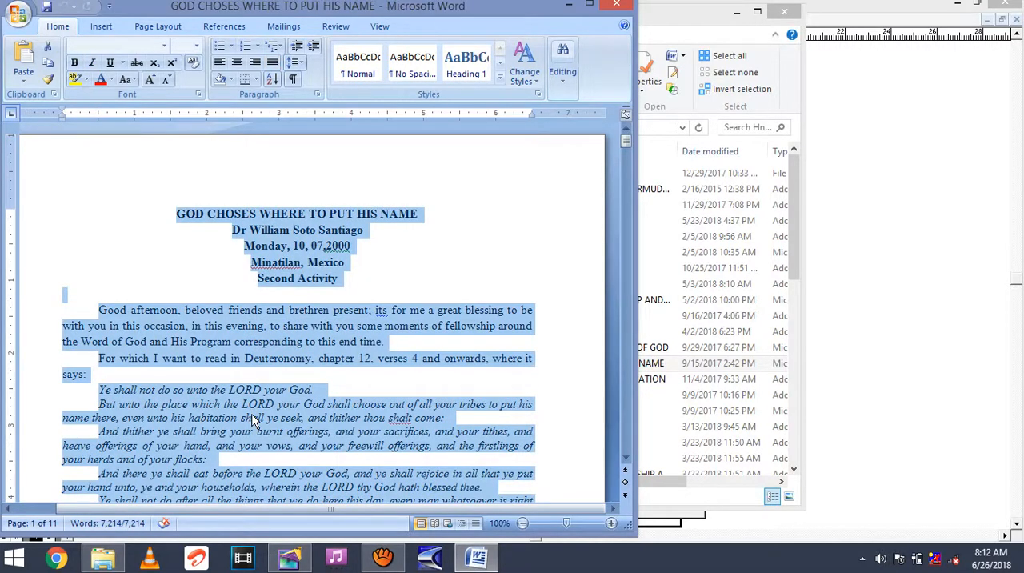
right_click(256, 416)
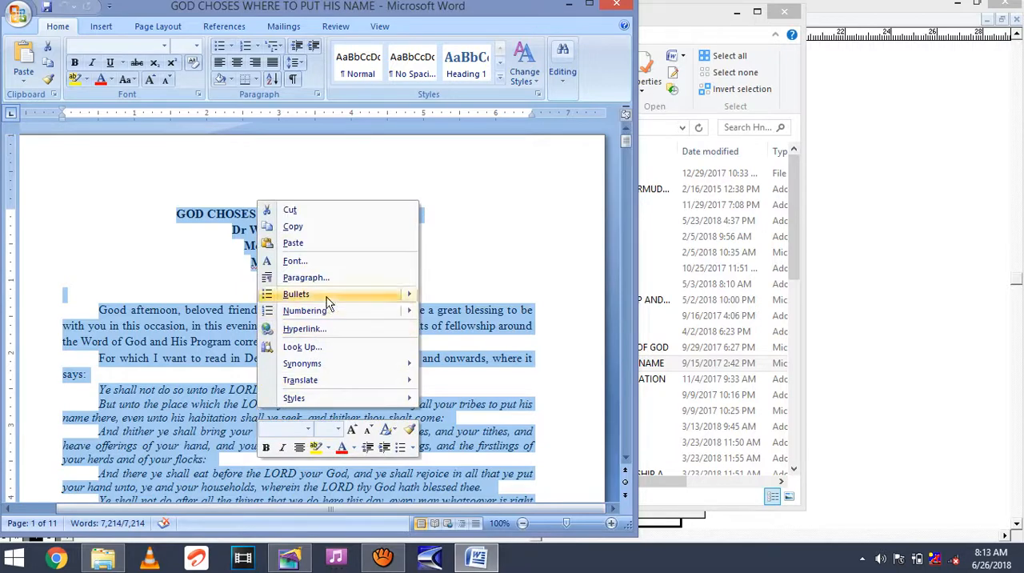
left_click(324, 227)
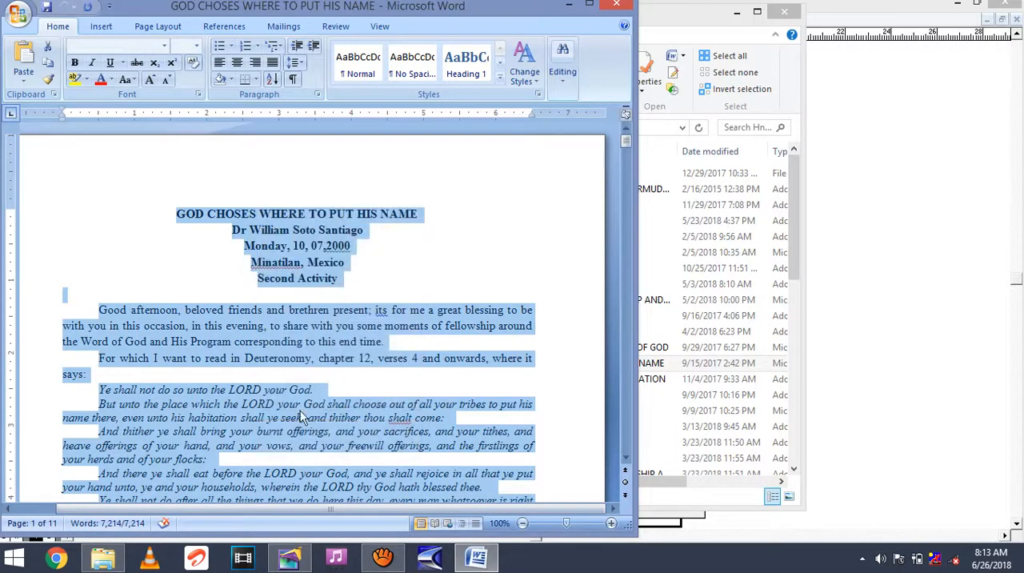
Switch back to PageMaker, paste the copied text at the top margin corner of page 1, and move the Control palette off the page.
left_click(289, 557)
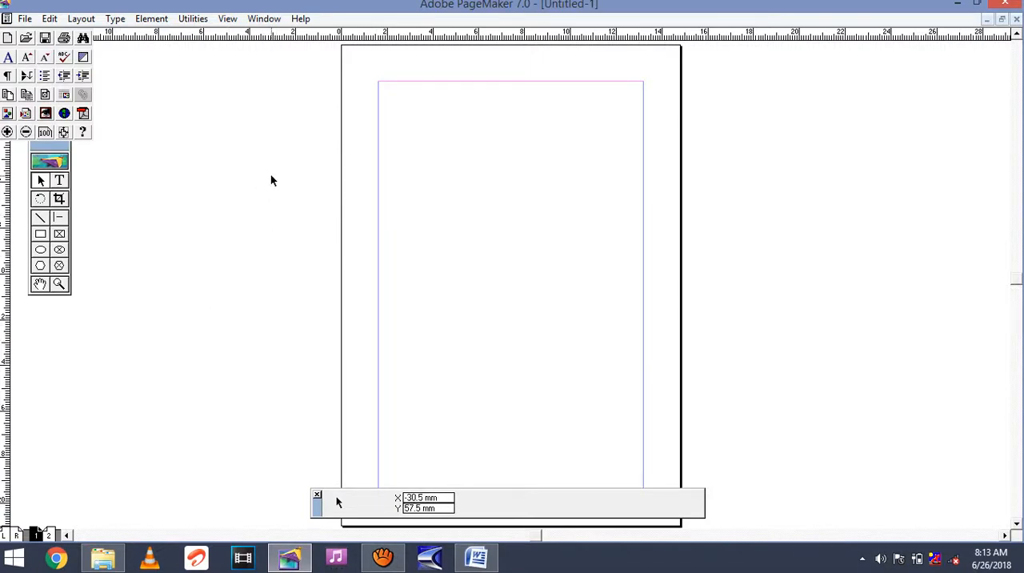
left_click(63, 181)
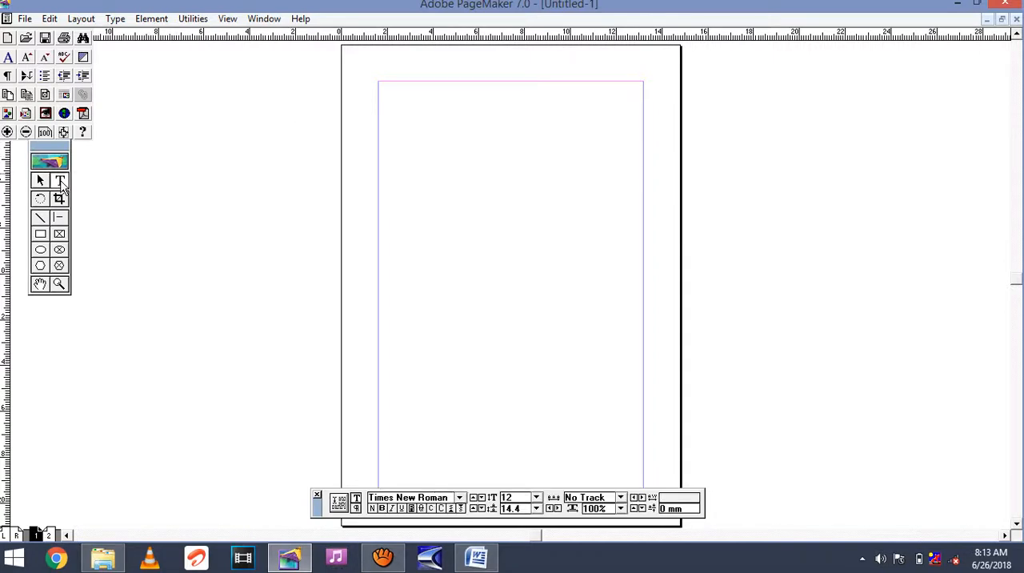
right_click(379, 86)
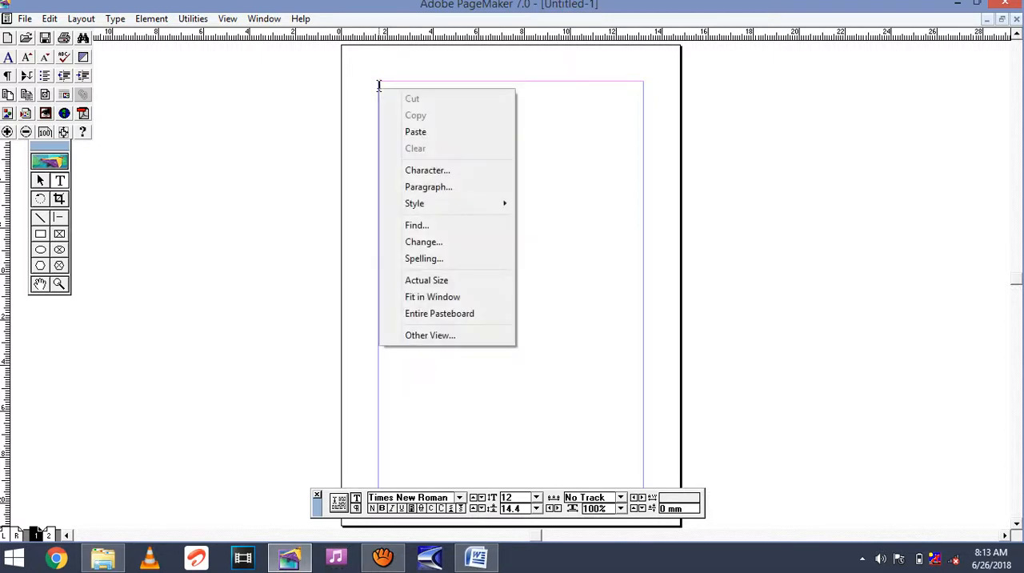
left_click(416, 132)
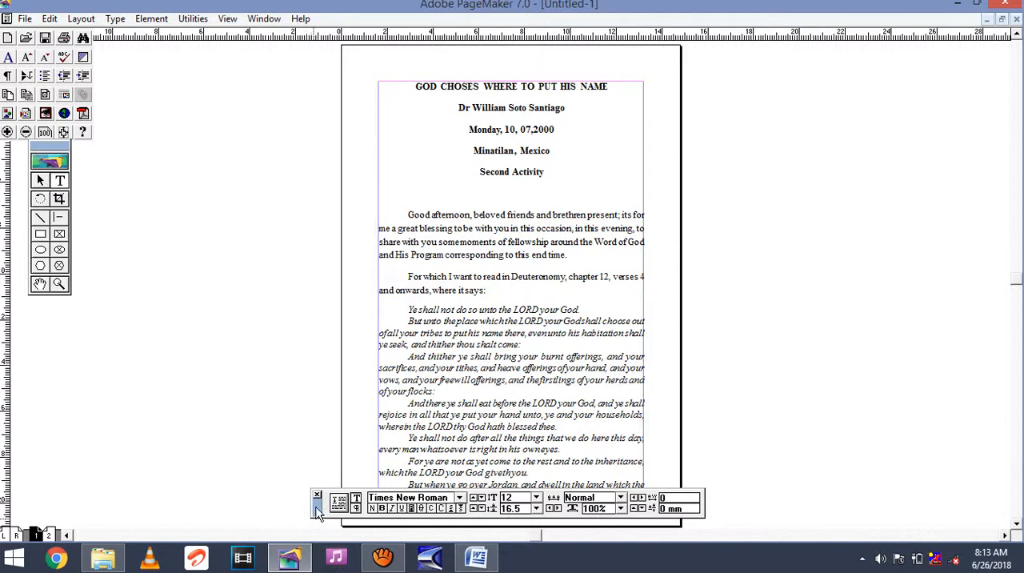
left_click_drag(317, 512, 697, 138)
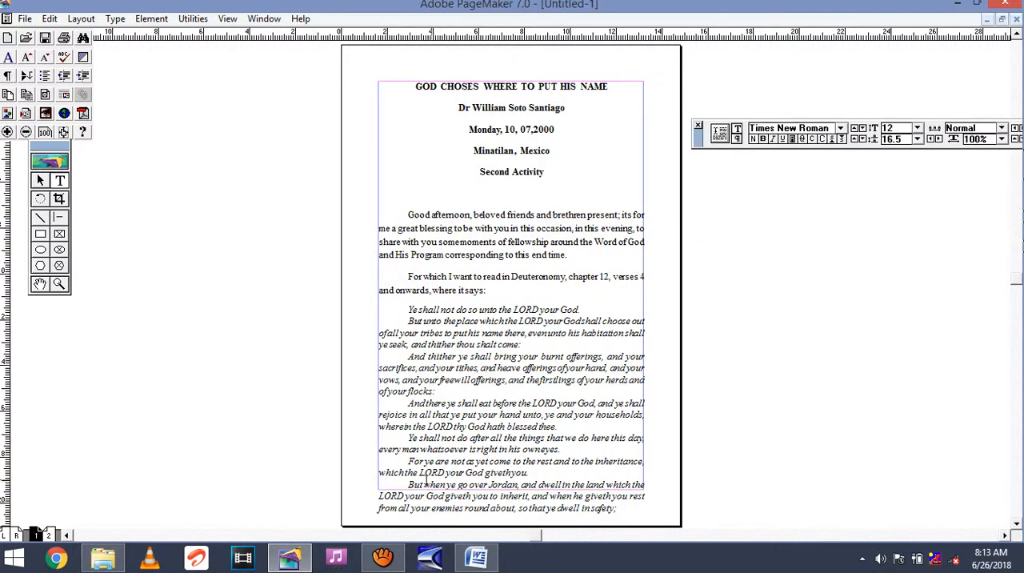
Select all the pasted text and set its leading to 30.
left_click(526, 241)
key("ctrl+a")
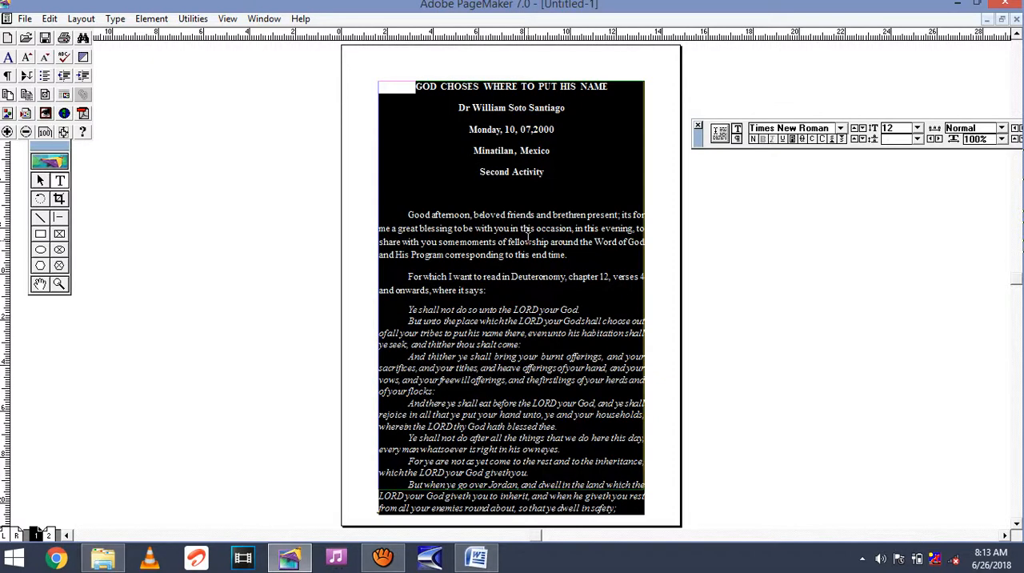
left_click(897, 128)
left_click(898, 128)
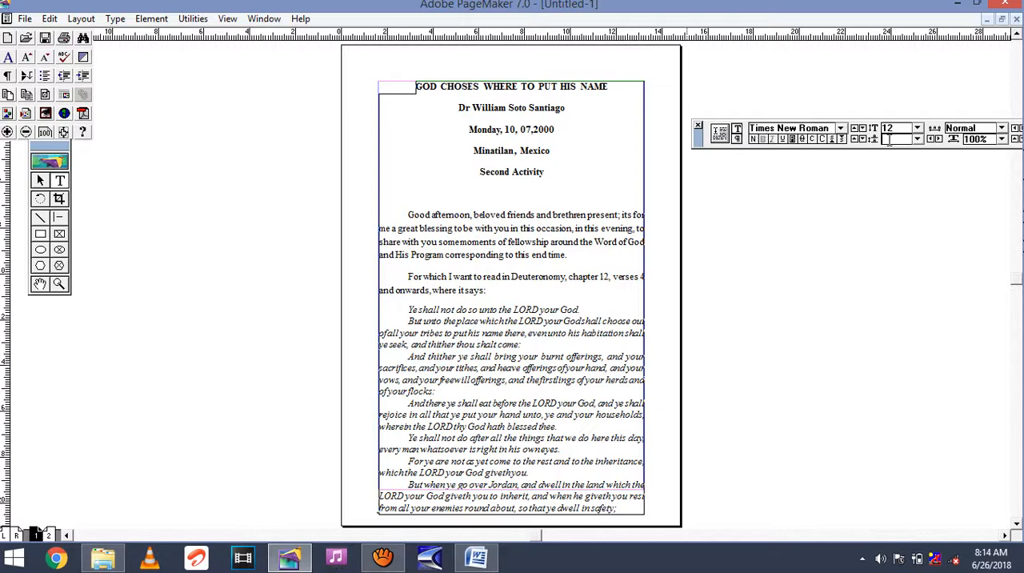
type("30")
key("Return")
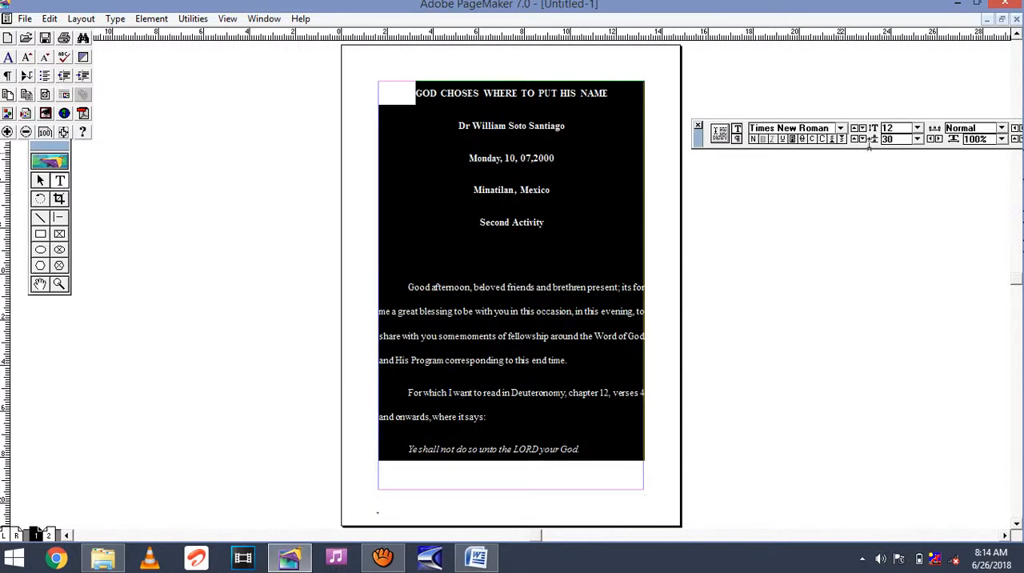
Set the leading of all the pasted text to 14.4.
left_click(895, 139)
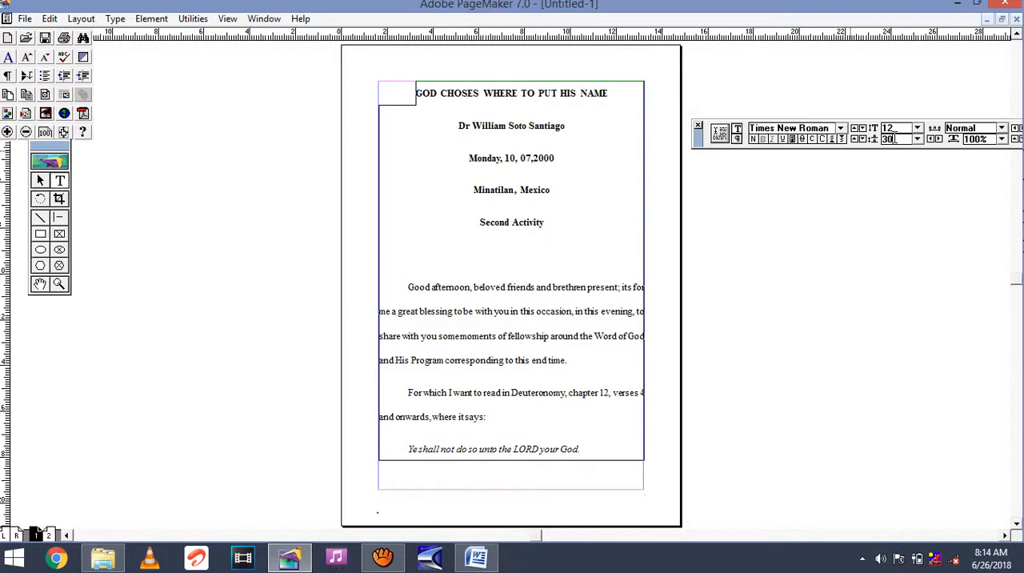
key("BackSpace")
key("BackSpace")
type("1")
type("4=")
type("4")
key("BackSpace")
type(".")
key("Return")
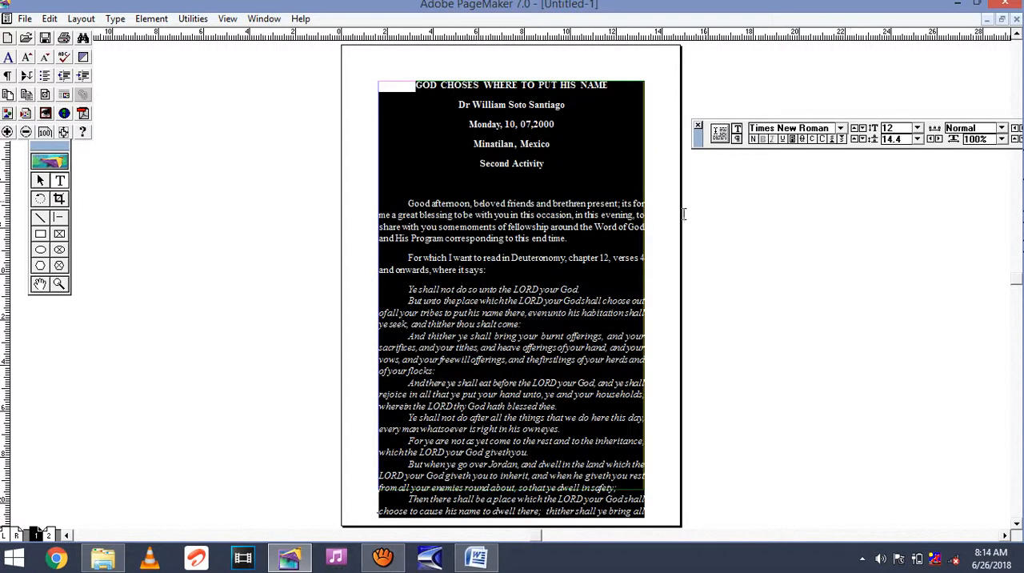
left_click(544, 277)
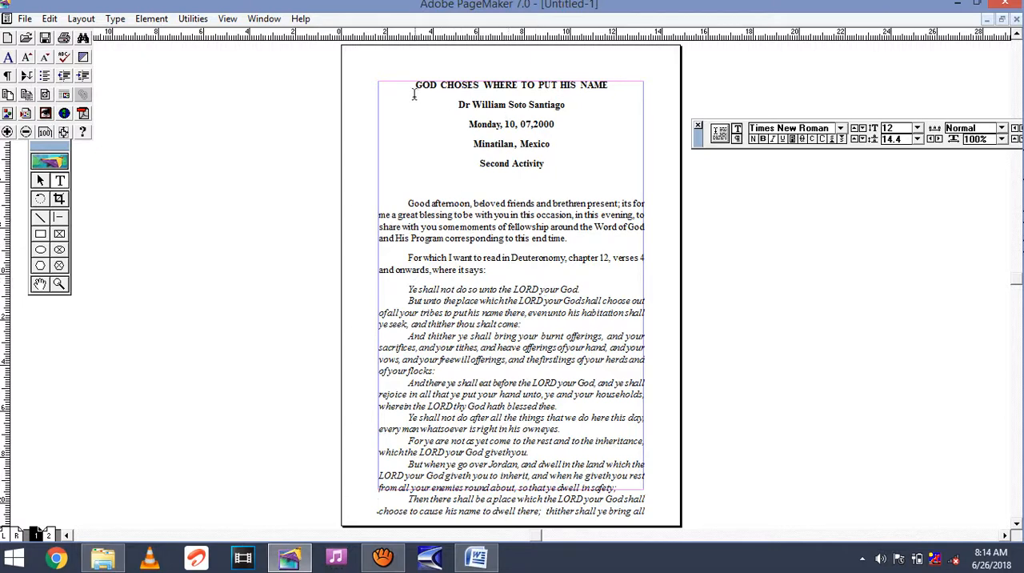
Set the leading of the heading block, from the title through the Second Activity line, to 10.
left_click_drag(415, 85, 557, 170)
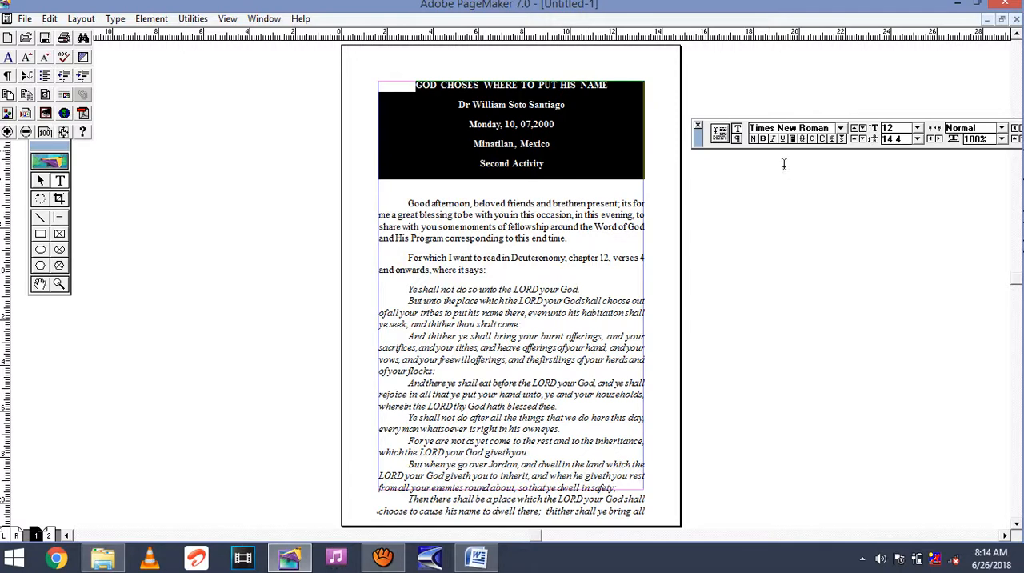
left_click(903, 138)
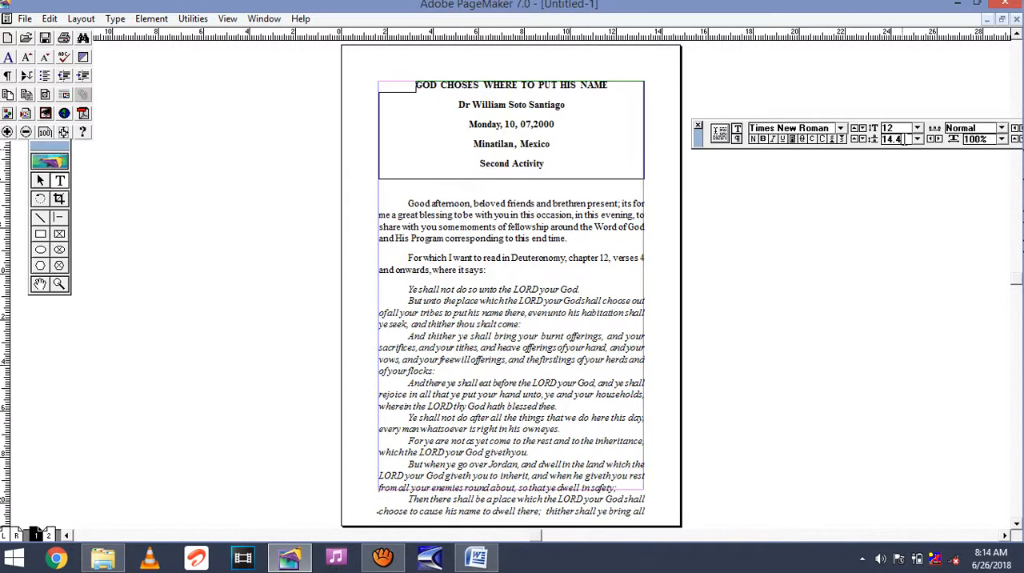
key("BackSpace")
key("BackSpace")
key("BackSpace")
type("0")
key("Return")
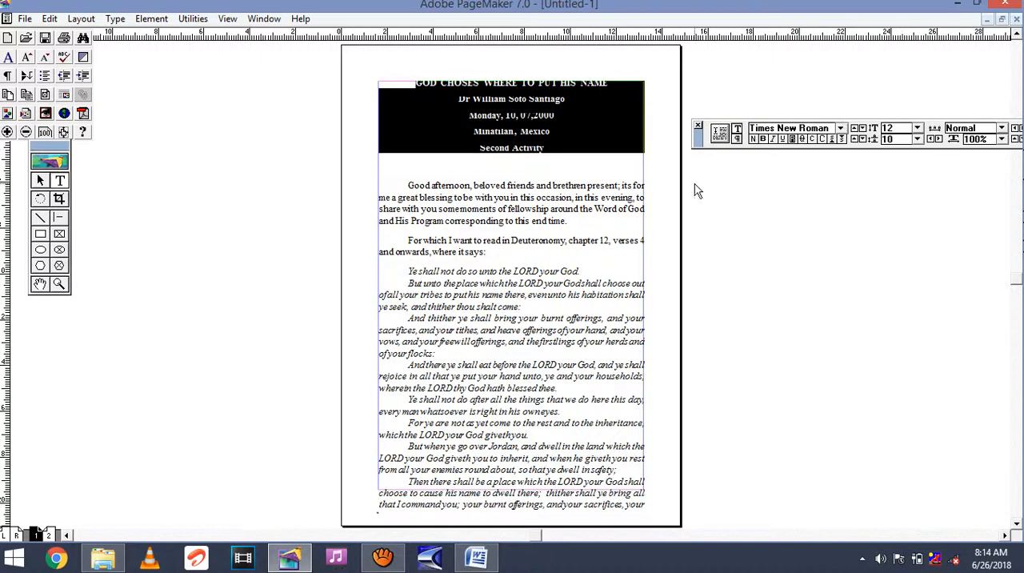
left_click(592, 167)
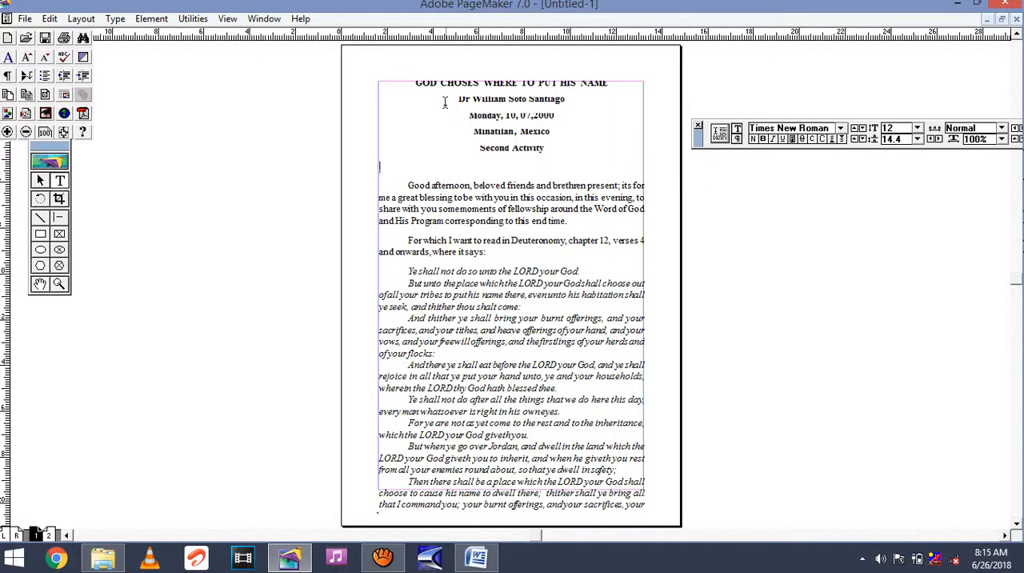
Insert an empty line above the title GOD CHOSES WHERE TO PUT HIS NAME and redraw page 1.
left_click(414, 83)
key("Return")
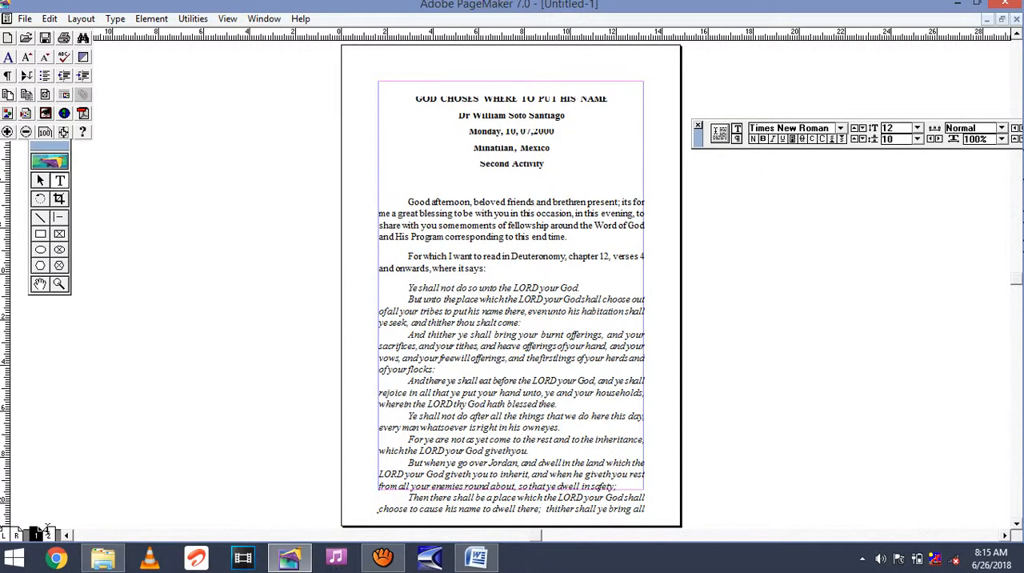
left_click(48, 534)
left_click(36, 533)
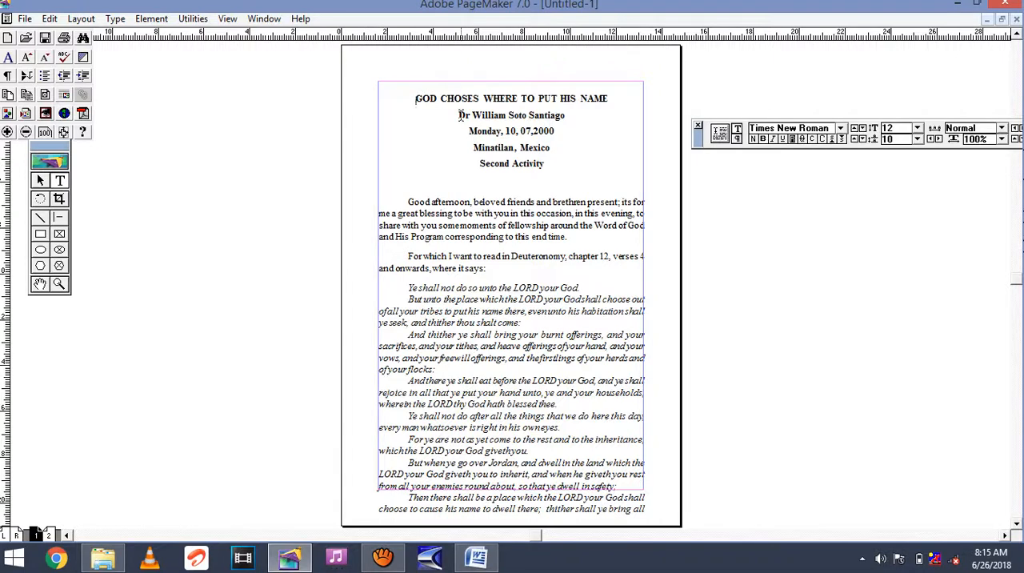
Set the leading of the heading lines beneath the title, from the speaker's name through Second Activity, to 8.
left_click_drag(455, 115, 550, 170)
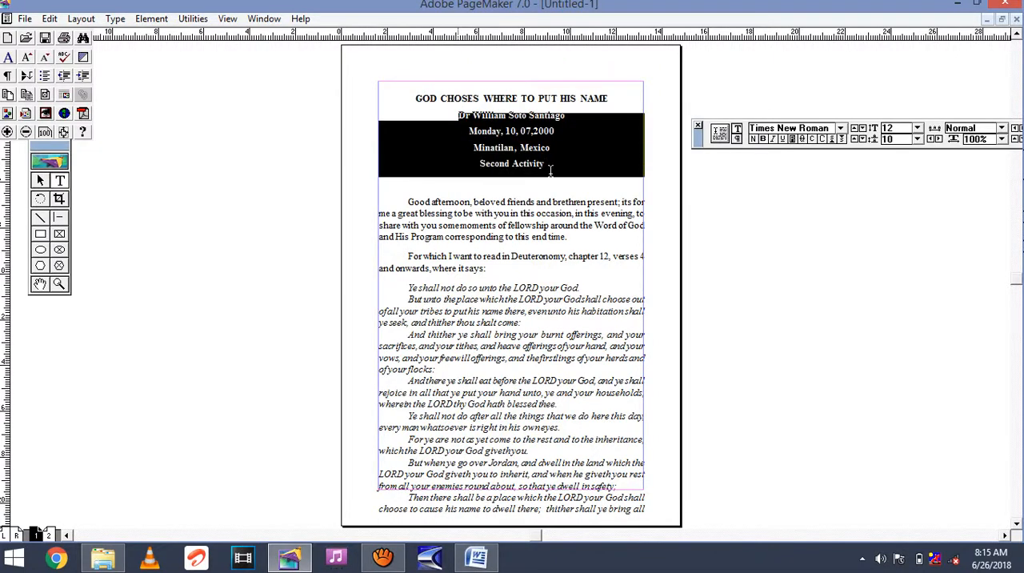
left_click(897, 139)
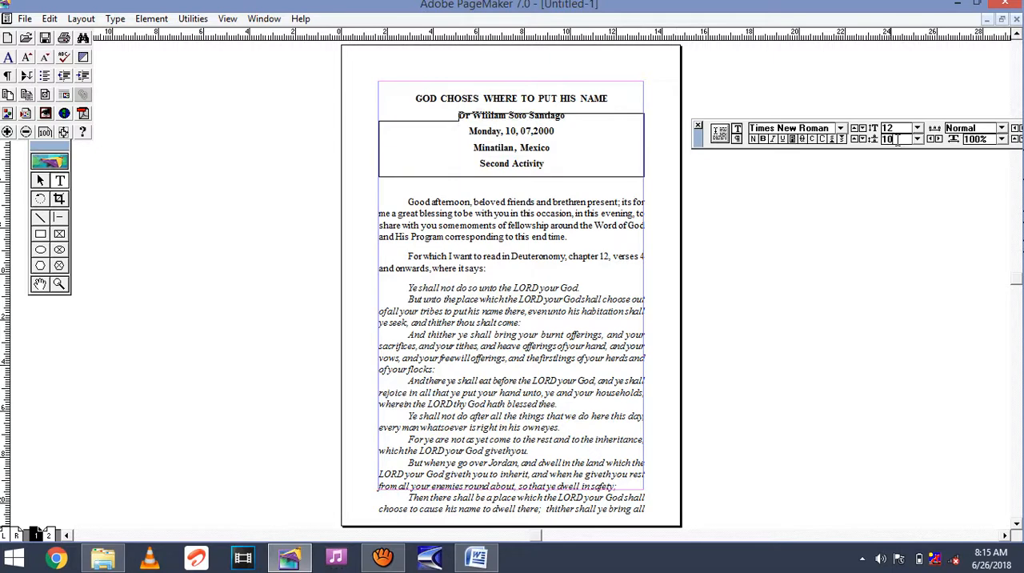
key("BackSpace")
key("BackSpace")
type("8")
key("Return")
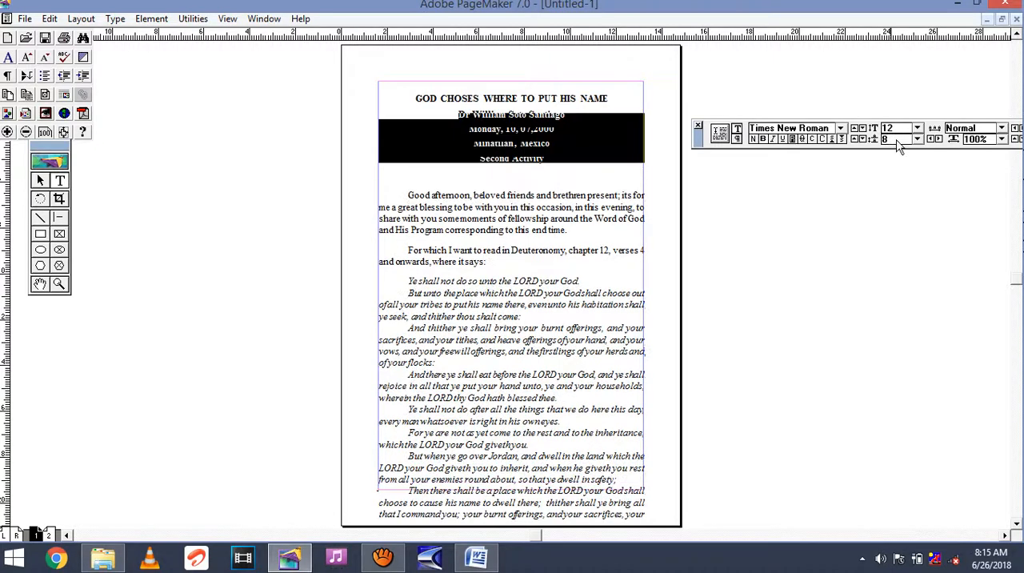
left_click(588, 177)
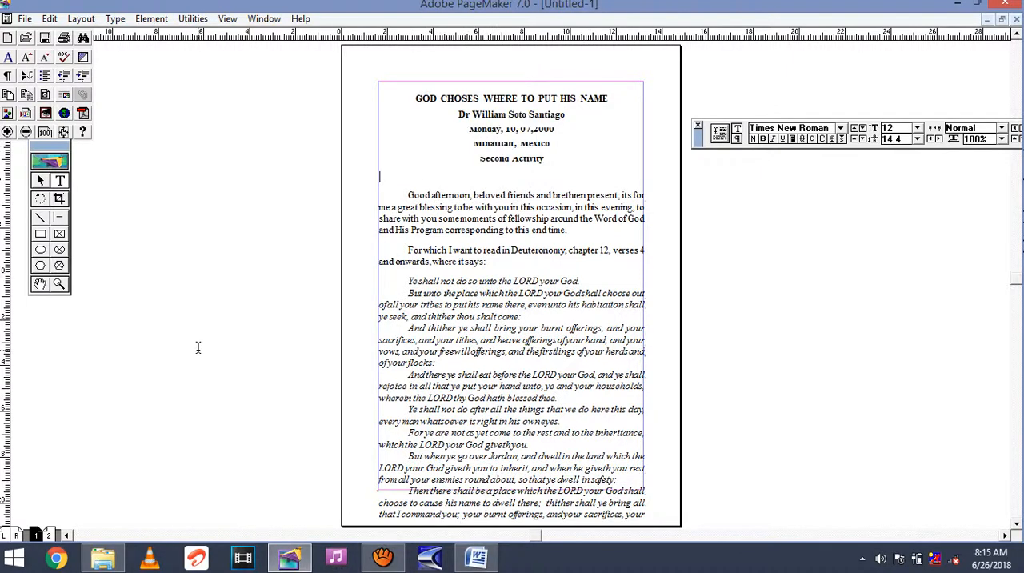
Redraw page 1 and delete the empty line between Second Activity and the first body paragraph.
left_click(48, 534)
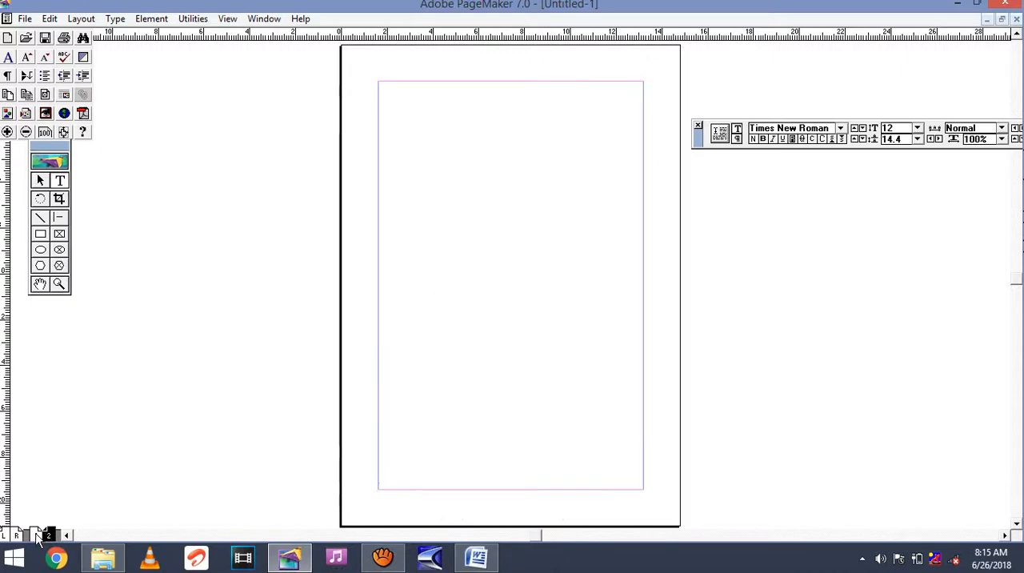
left_click(36, 534)
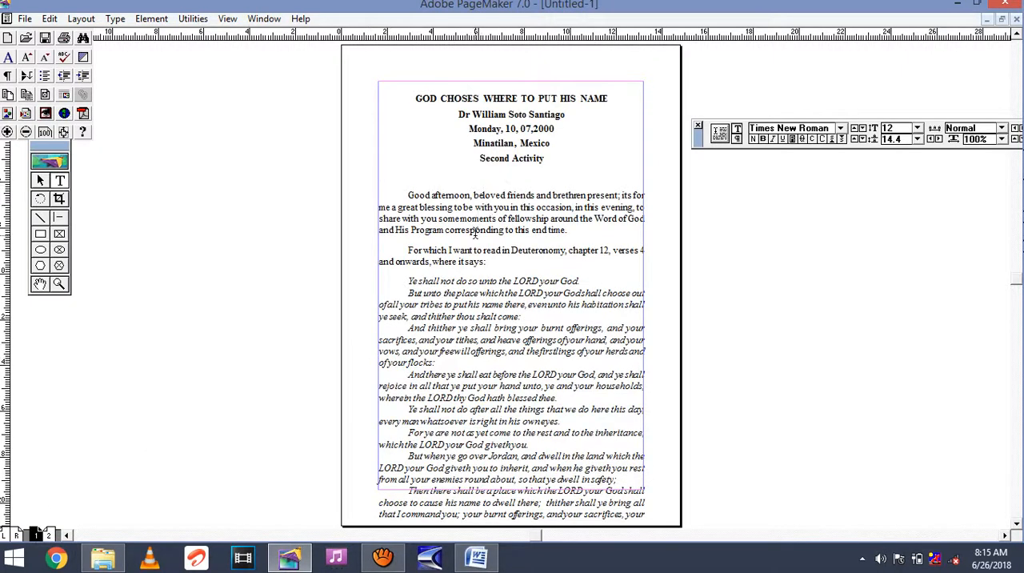
left_click(481, 177)
key("BackSpace")
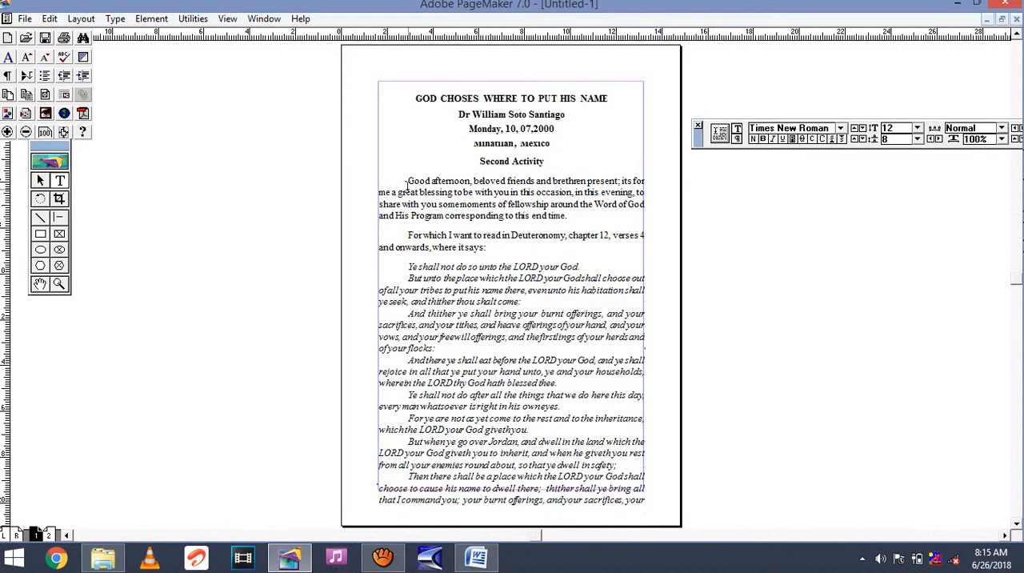
Try italic, underline and bold in turn on the first body paragraph, removing each style again.
left_click_drag(408, 181, 571, 216)
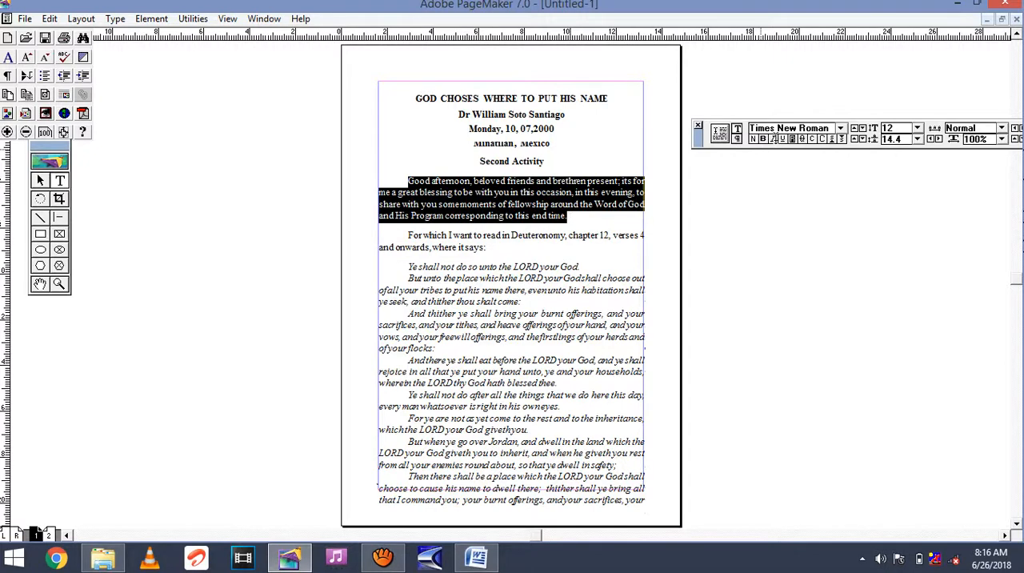
left_click(774, 139)
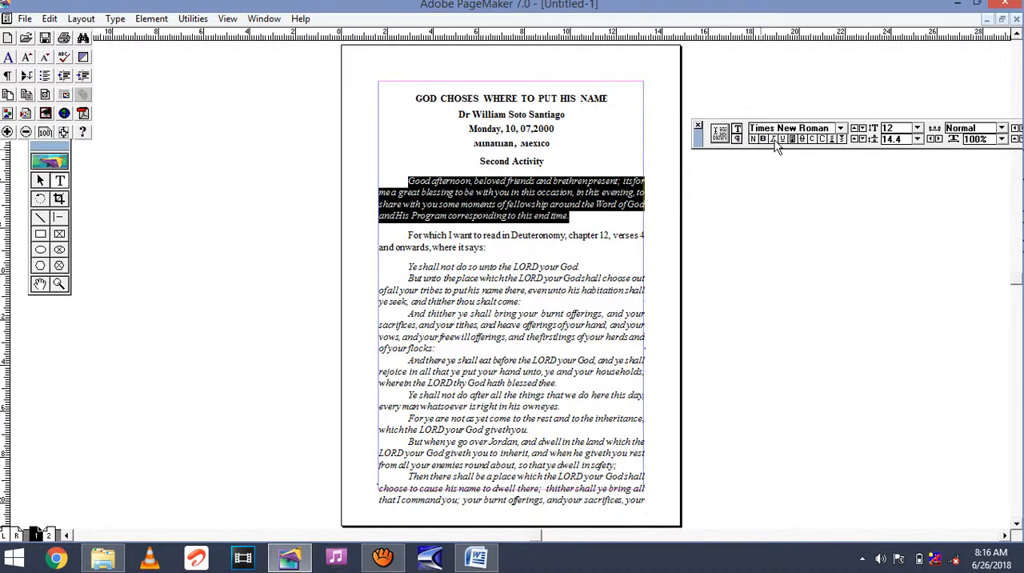
left_click(774, 141)
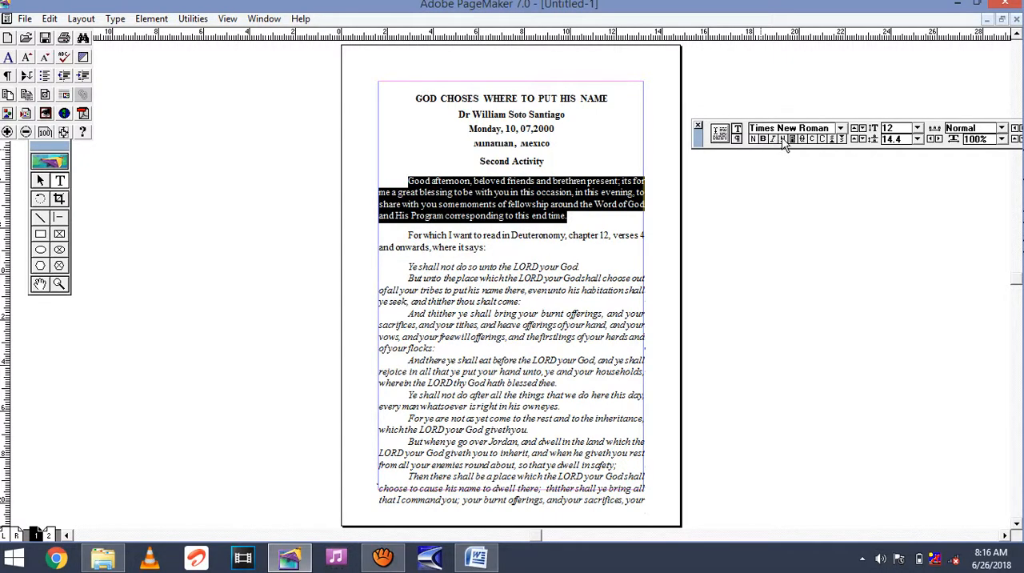
left_click(783, 140)
left_click(782, 140)
left_click(764, 144)
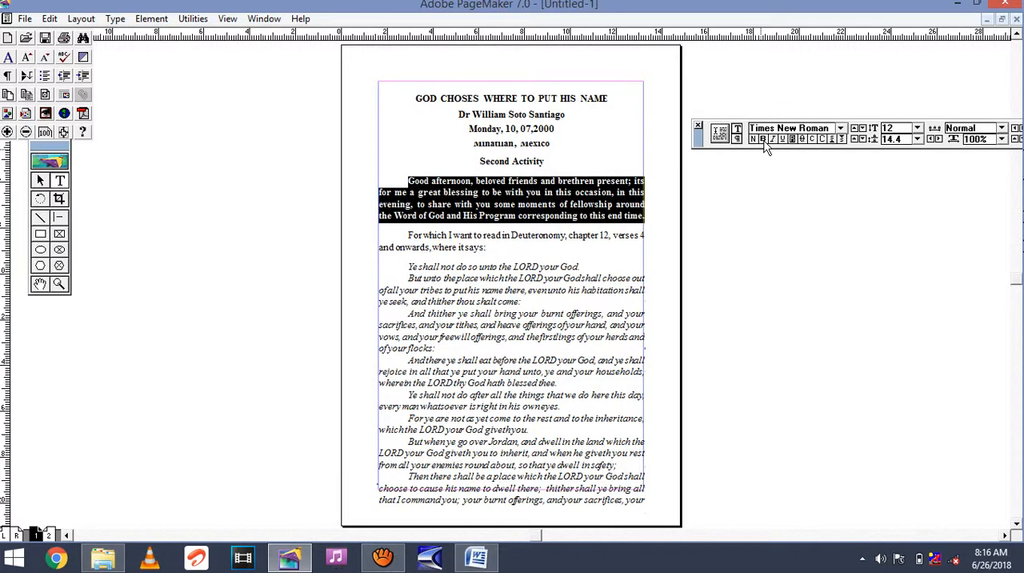
left_click(764, 144)
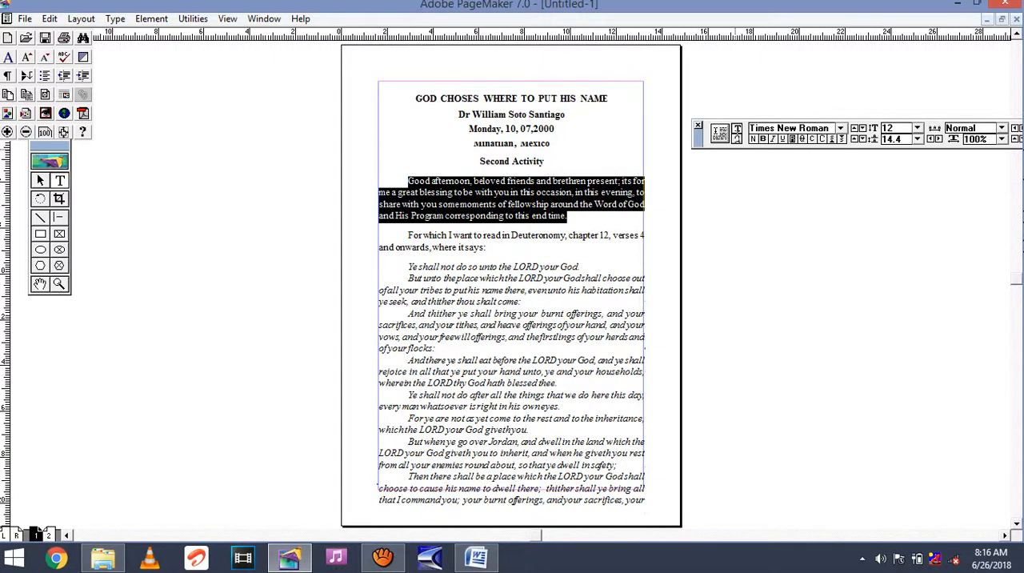
Show the paragraph settings in the Control palette and set the space after paragraphs to 4 mm for all the text.
left_click(736, 139)
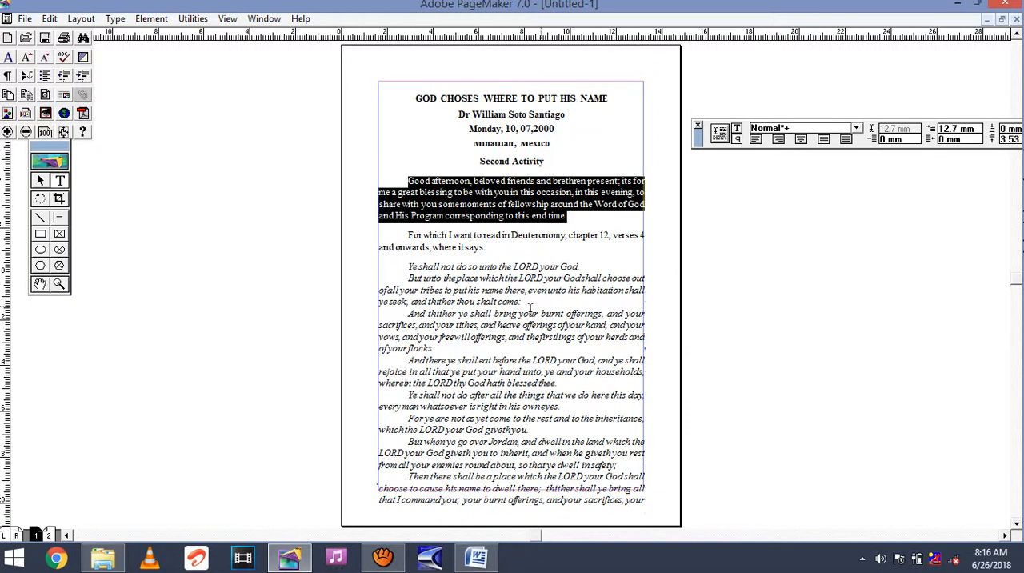
left_click(493, 324)
key("ctrl+a")
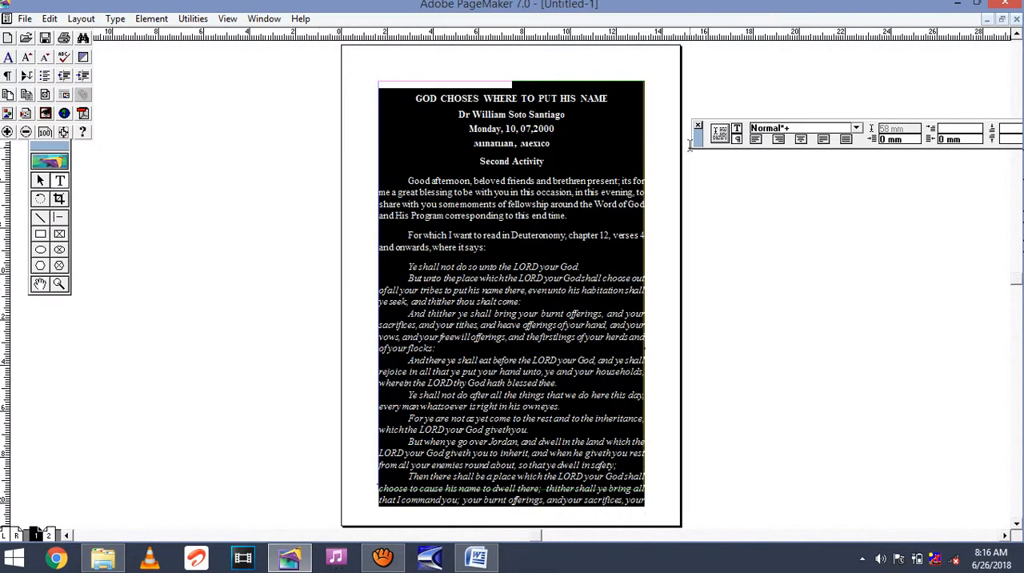
left_click_drag(697, 137, 678, 147)
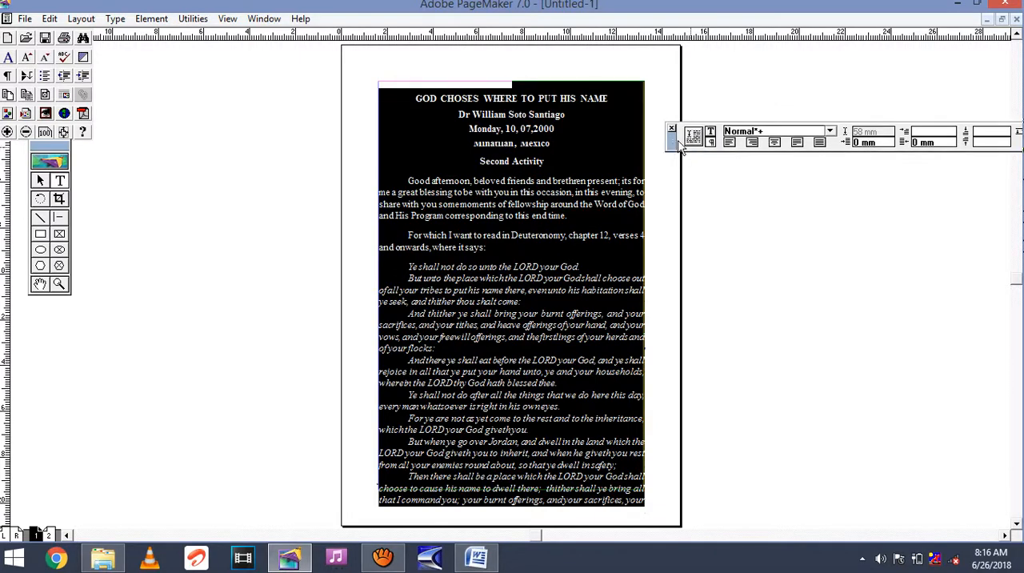
left_click(979, 140)
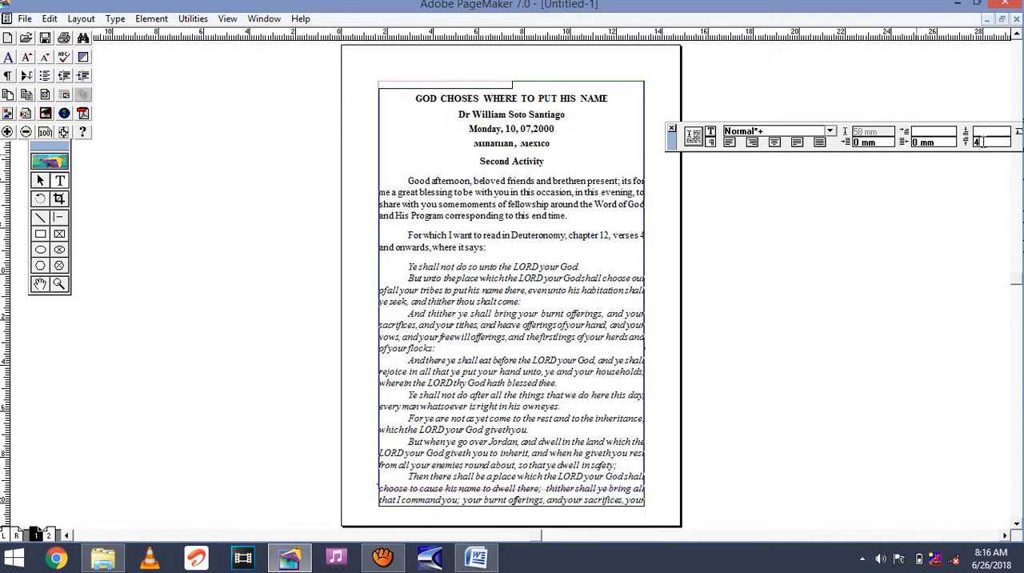
key("Return")
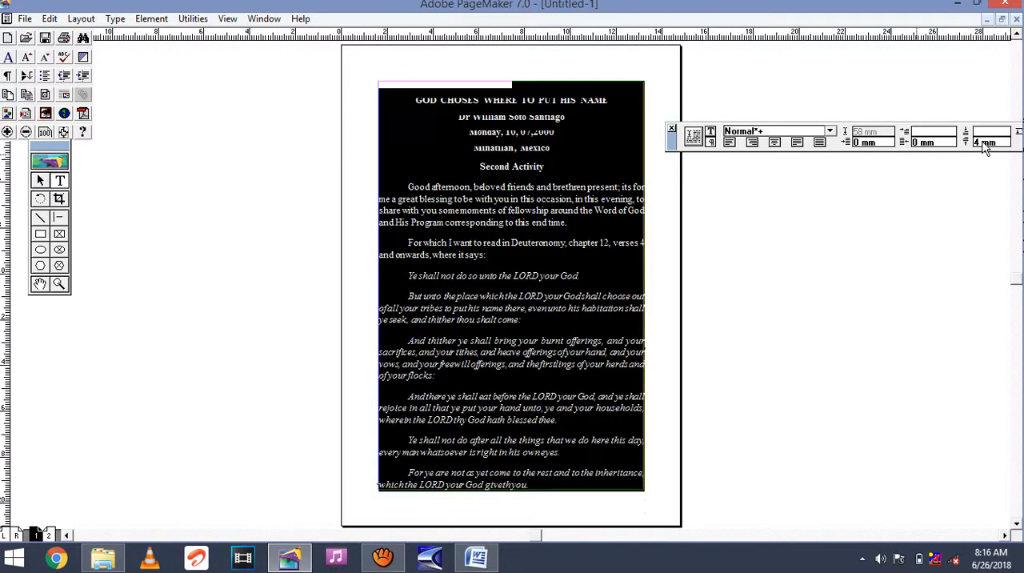
left_click(533, 264)
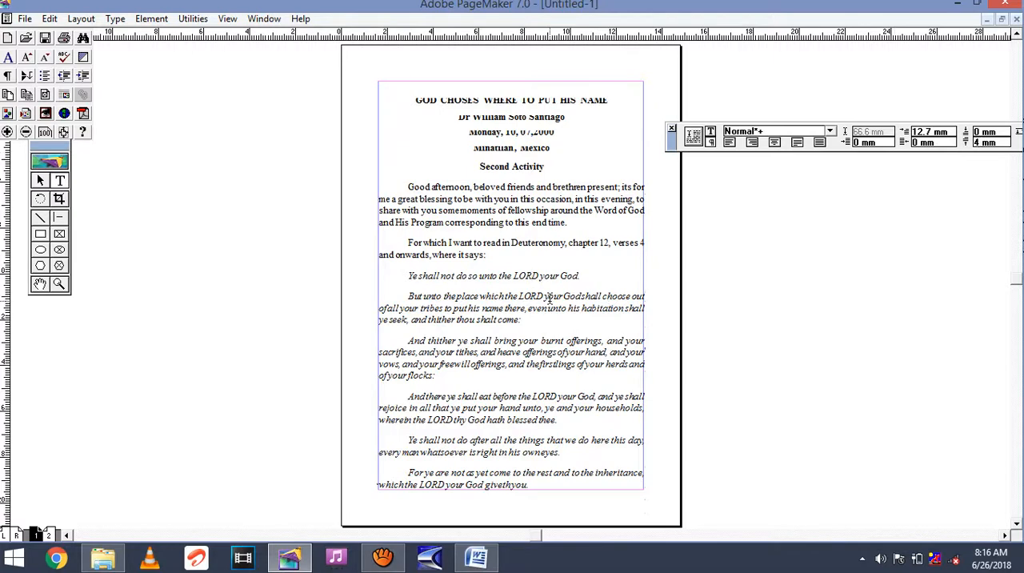
Set the space after paragraphs to 1 mm for the entire text.
key("ctrl+a")
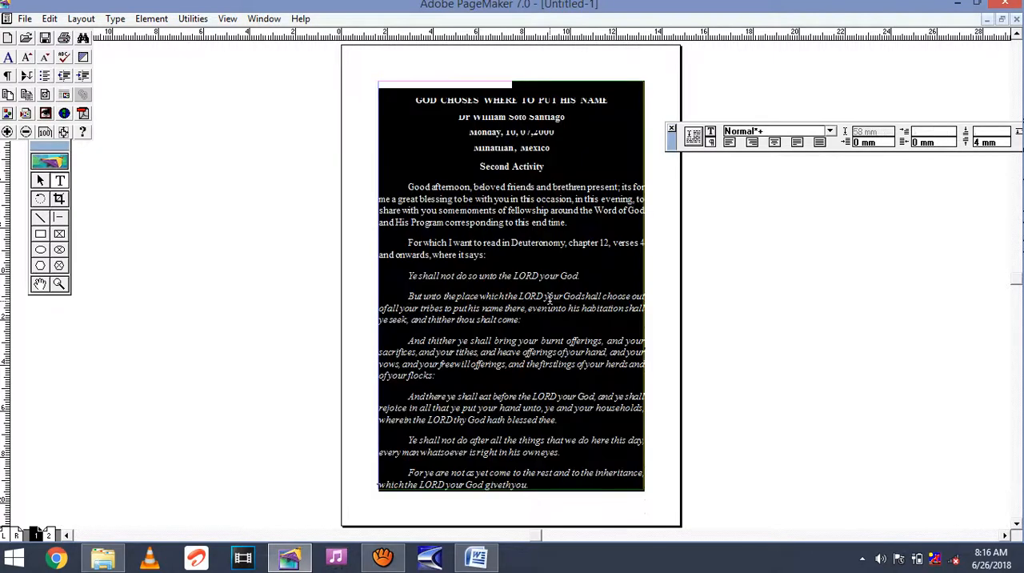
left_click(977, 142)
key("BackSpace")
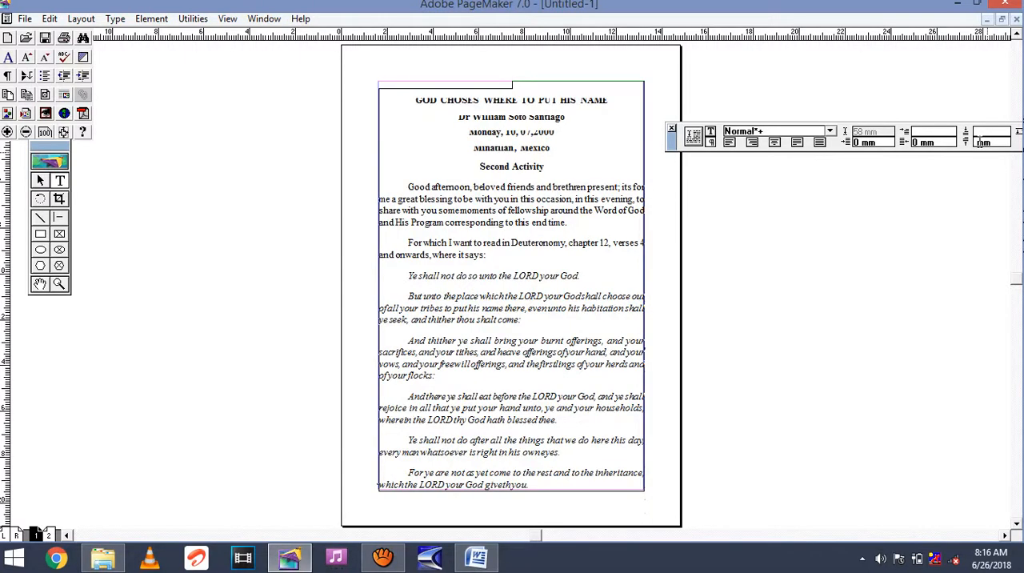
type("1")
key("Return")
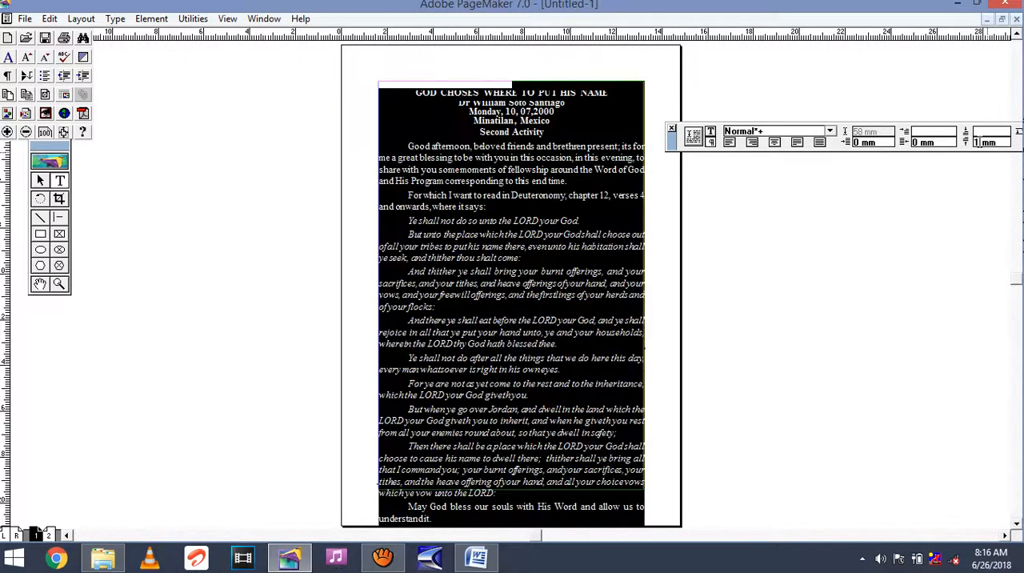
left_click(545, 265)
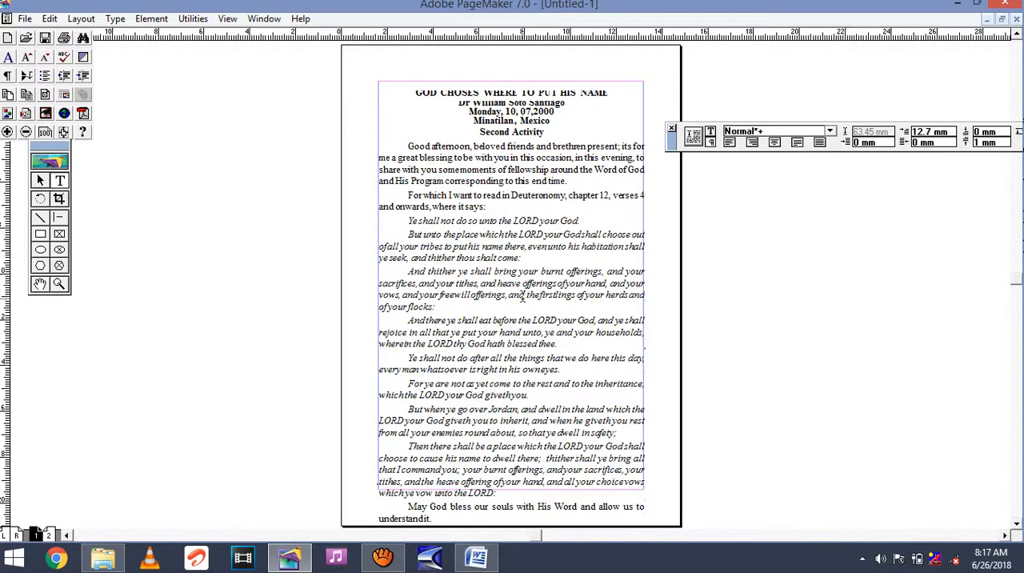
Set the first-line indent of all the text to 10 mm.
key("ctrl+a")
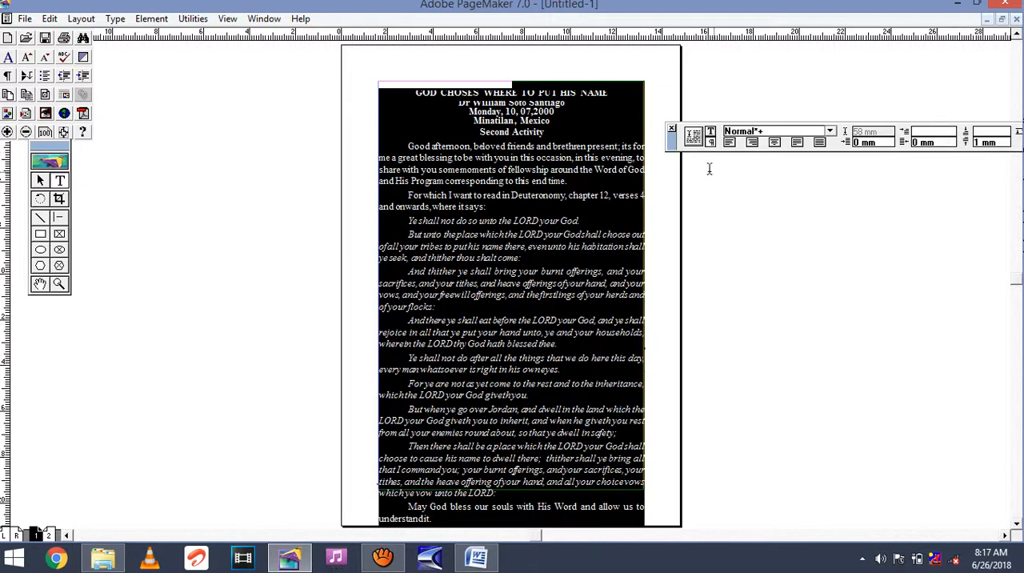
left_click_drag(673, 146, 656, 147)
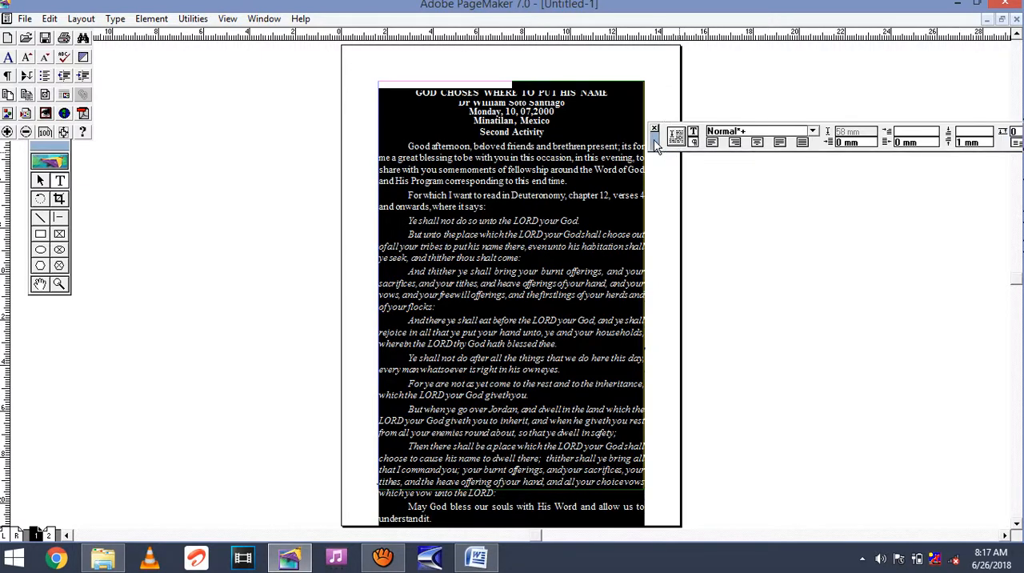
left_click(911, 132)
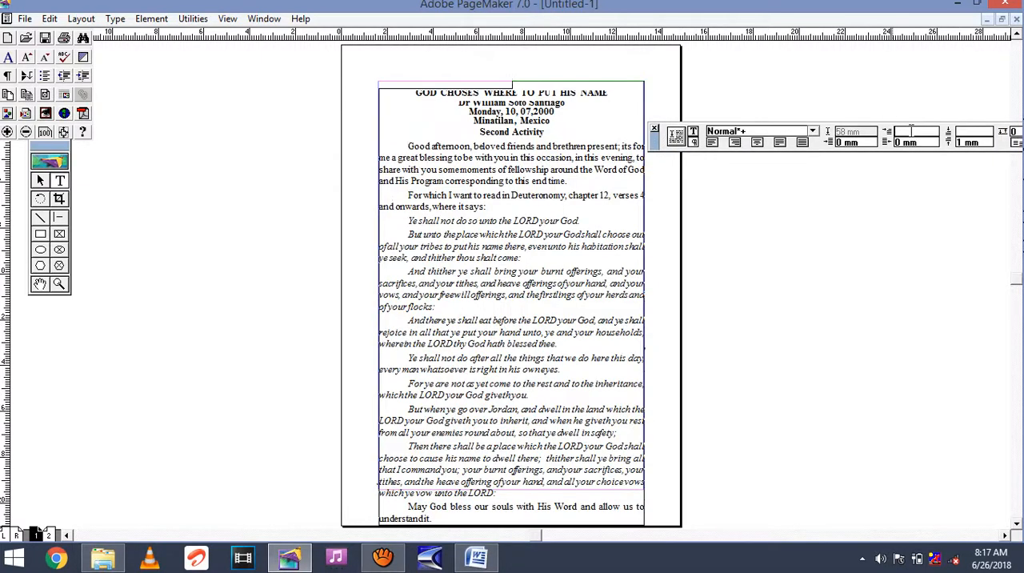
type("10")
key("Return")
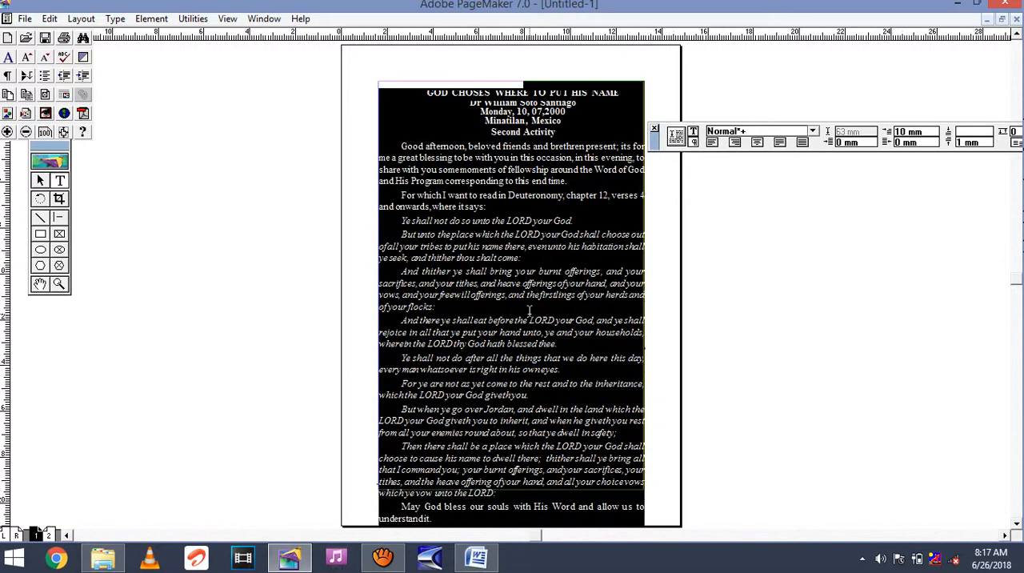
Insert two paragraph breaks before "which ye vow unto the LORD:" on page 1 to push it out of the text block.
left_click(530, 317)
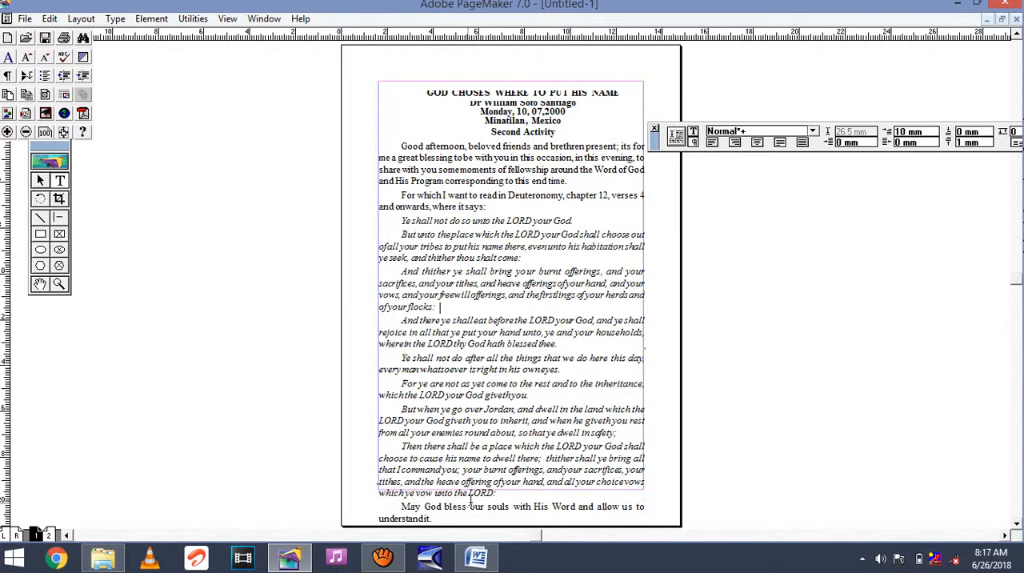
left_click(376, 493)
key("Return")
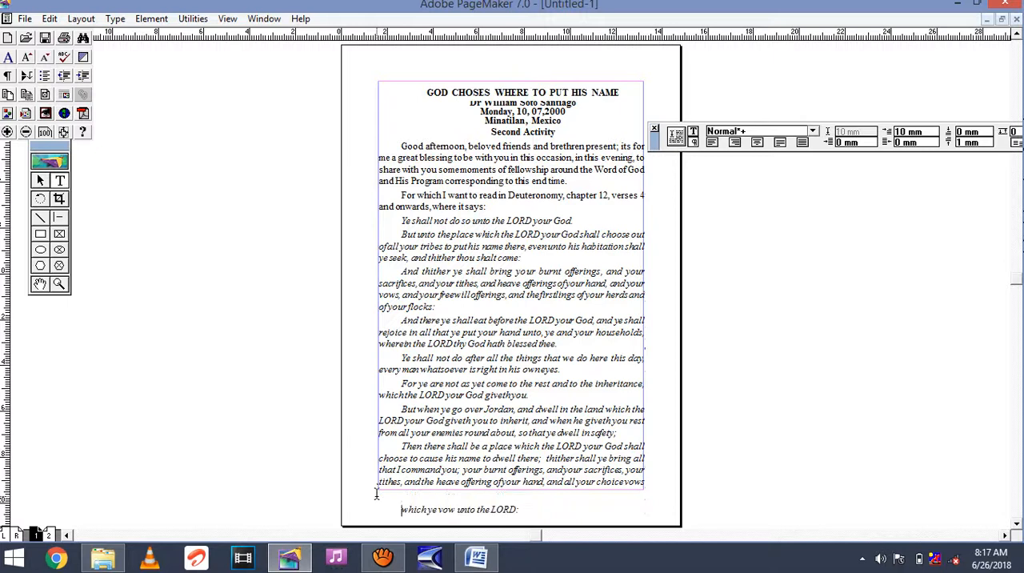
key("Return")
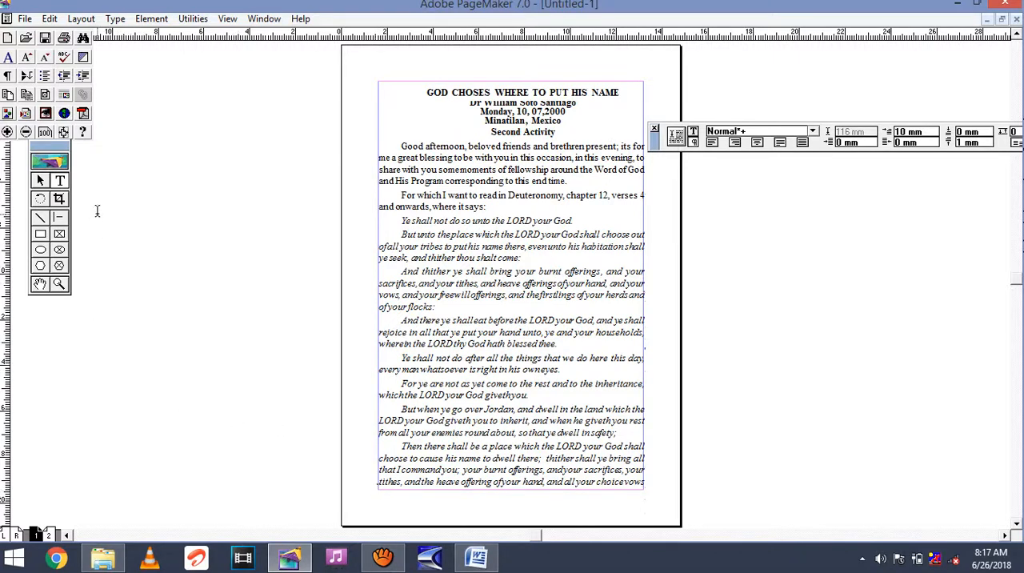
Load the overflow text from the page 1 text block and flow it from the upper margin corner of page 2 onward.
left_click(42, 181)
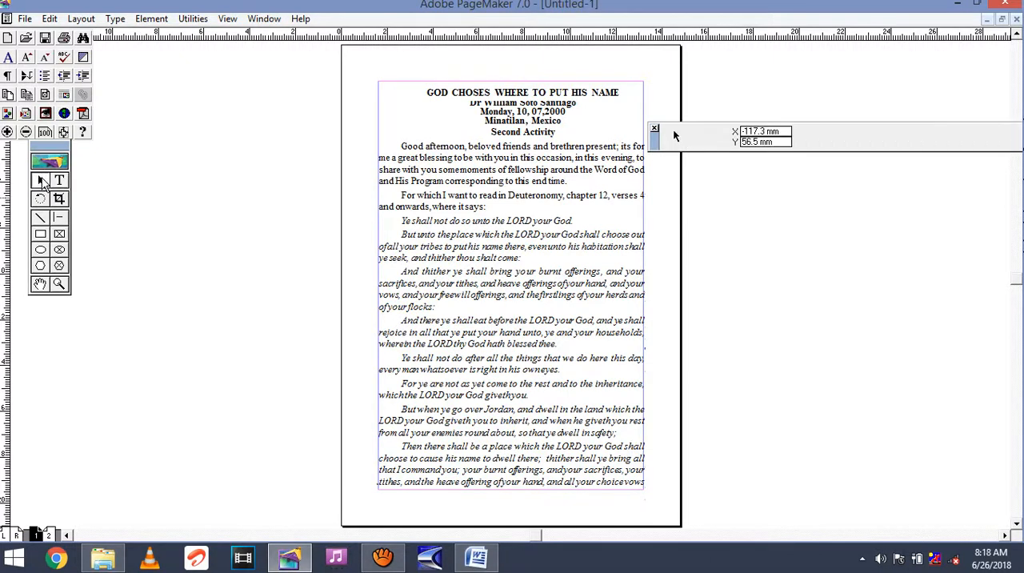
left_click(442, 202)
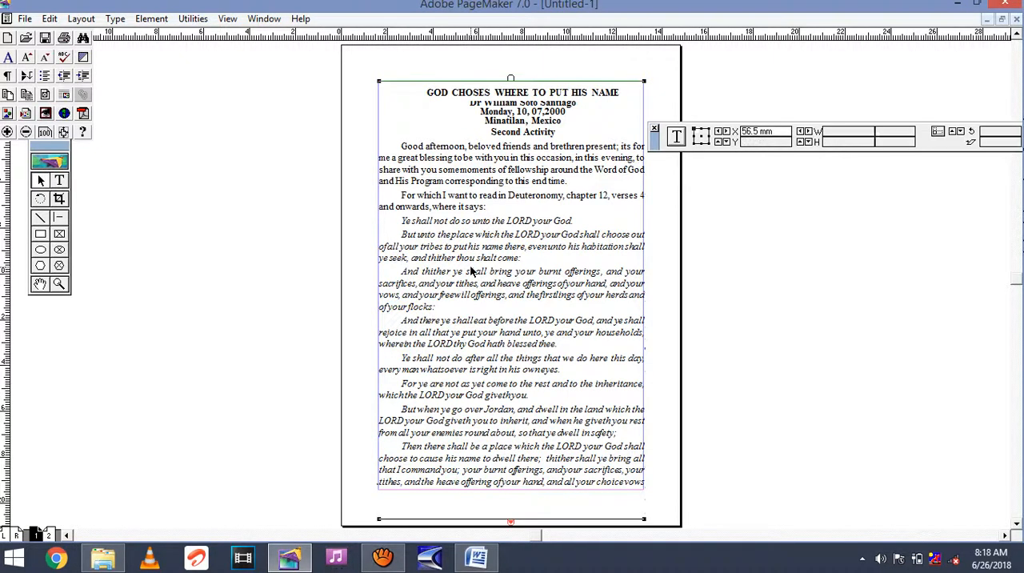
left_click(511, 522)
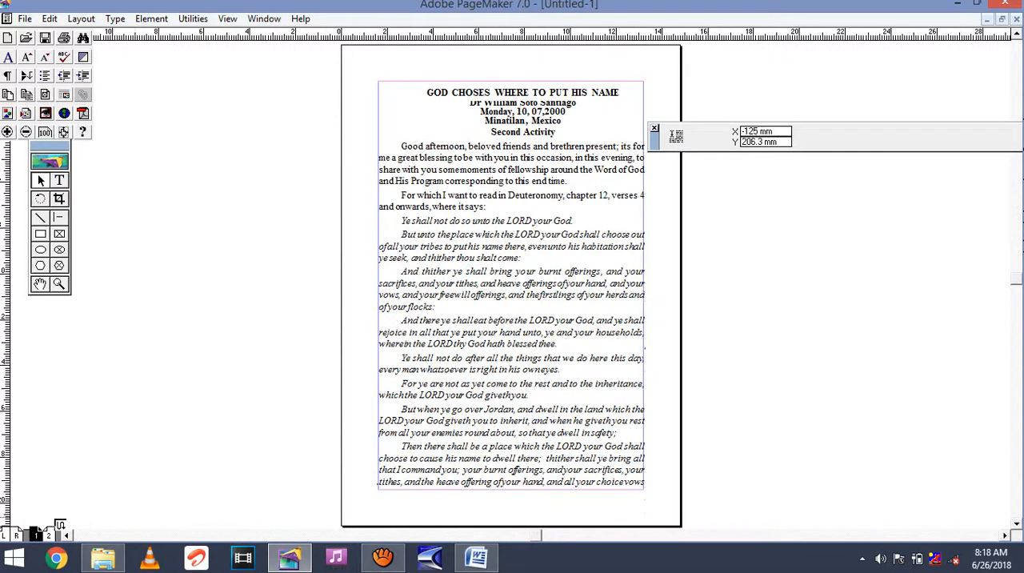
left_click(49, 533)
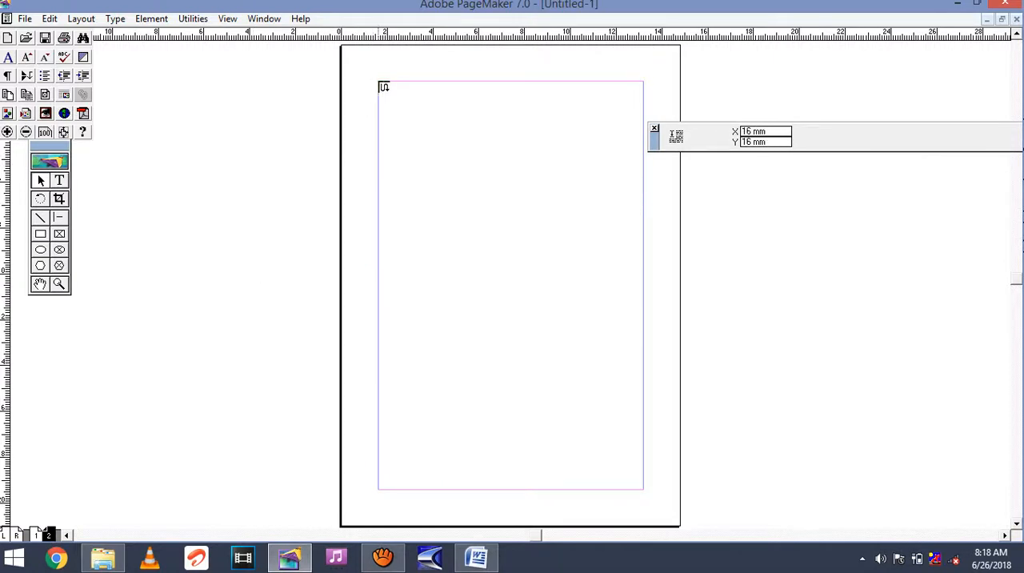
left_click(380, 83)
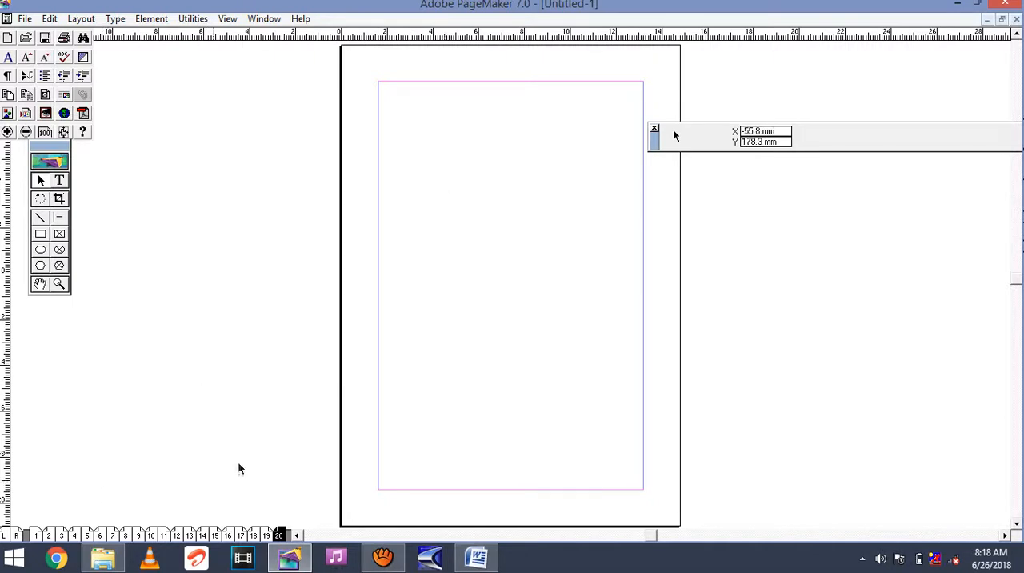
Check the flowed text on pages 19 and 20, and on pages 1 through 6.
left_click(270, 537)
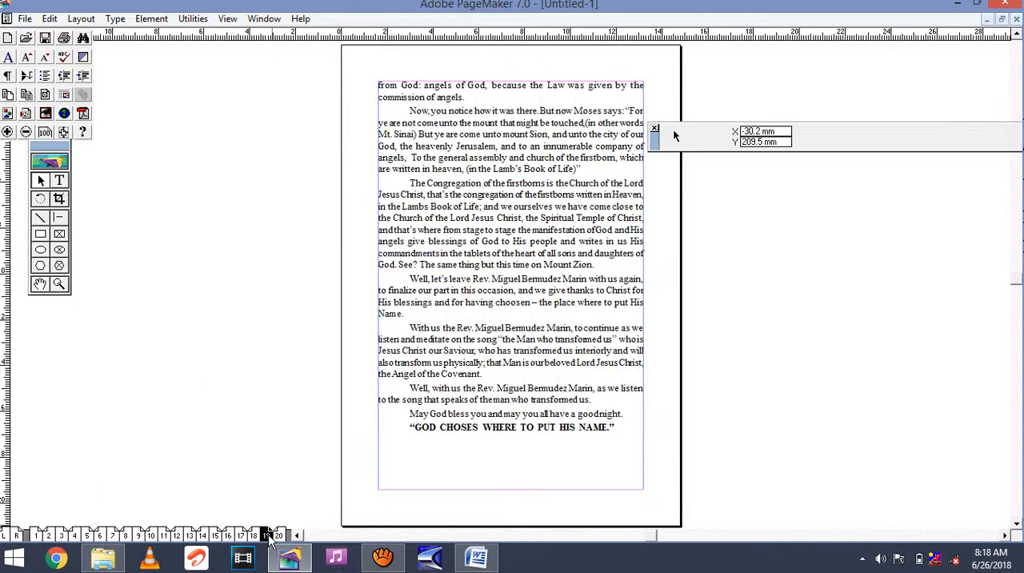
left_click(280, 536)
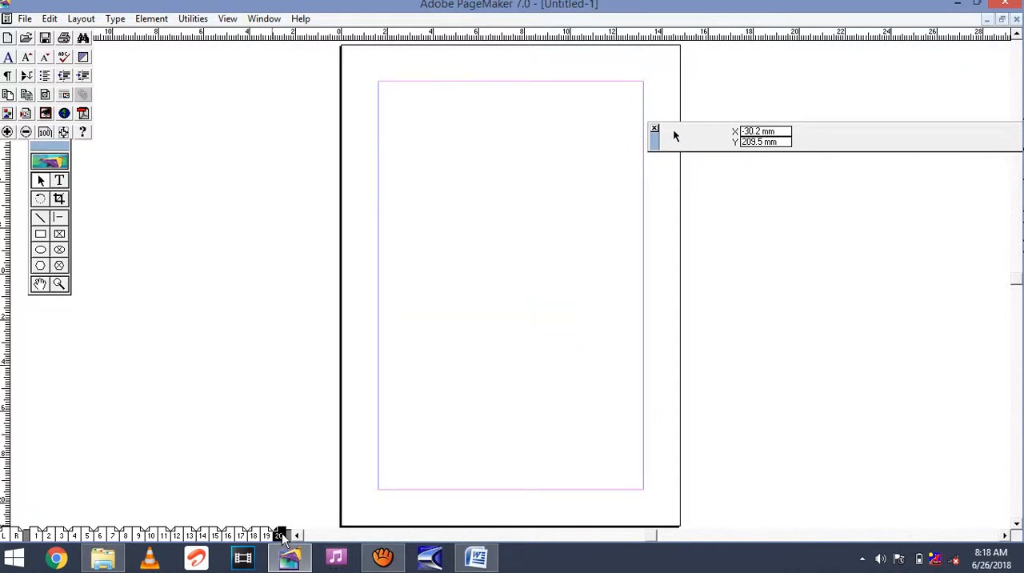
left_click(268, 536)
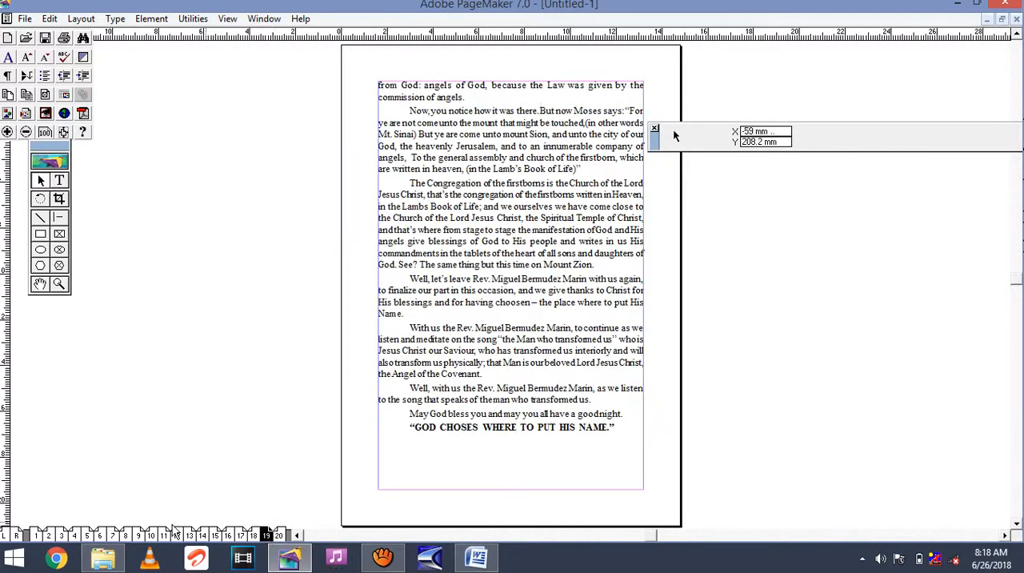
left_click(35, 534)
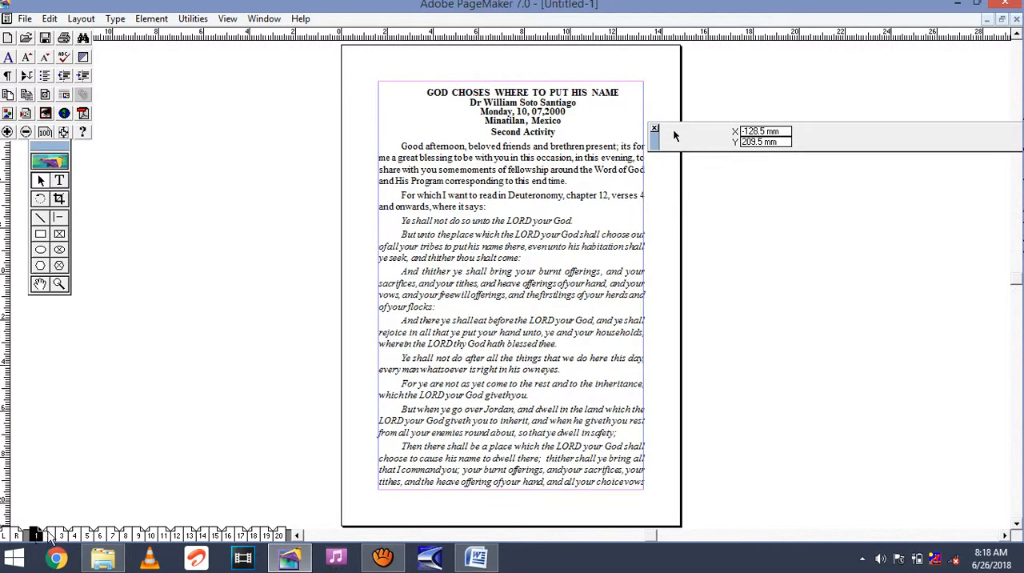
left_click(48, 534)
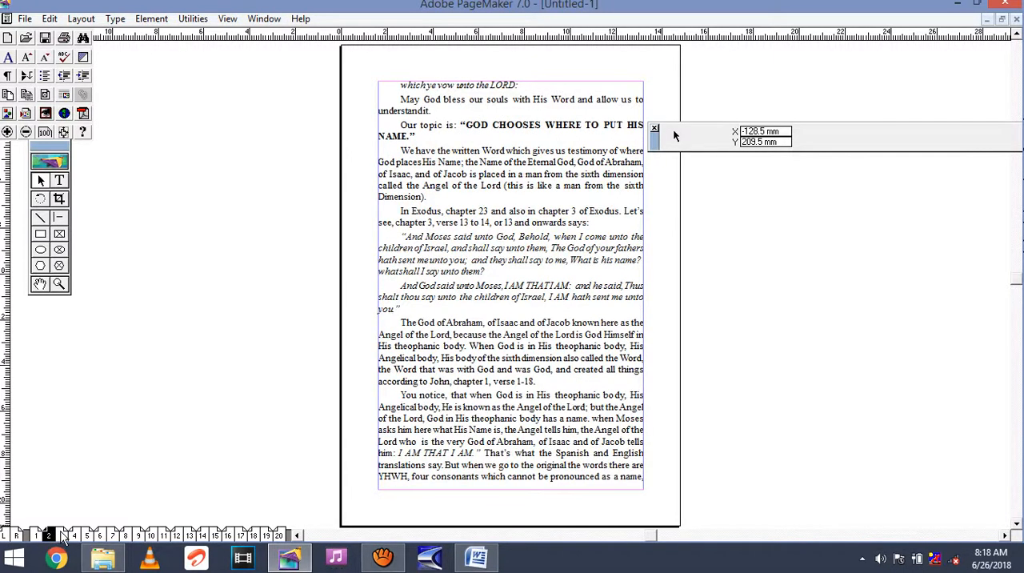
left_click(61, 535)
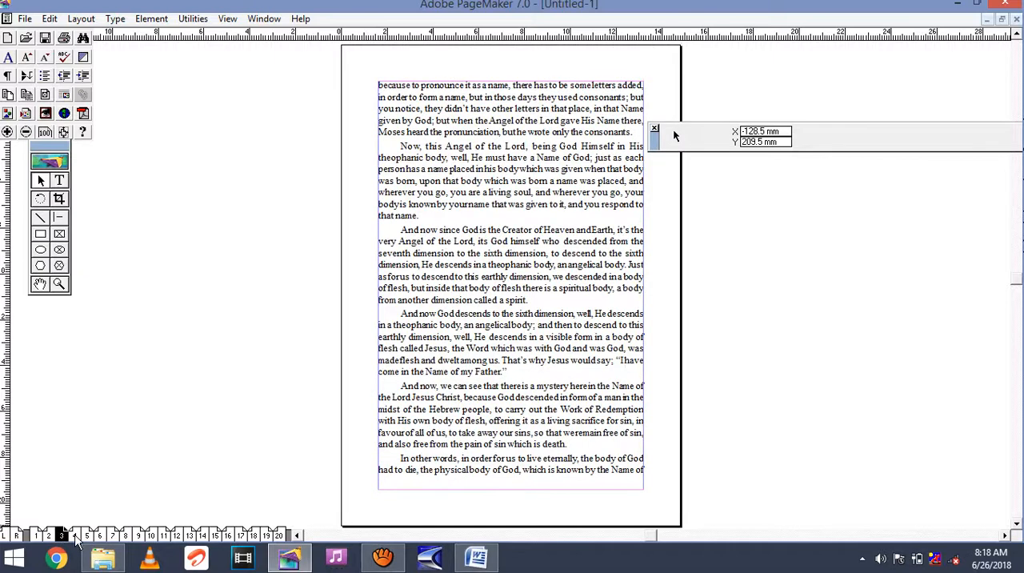
left_click(75, 535)
left_click(87, 535)
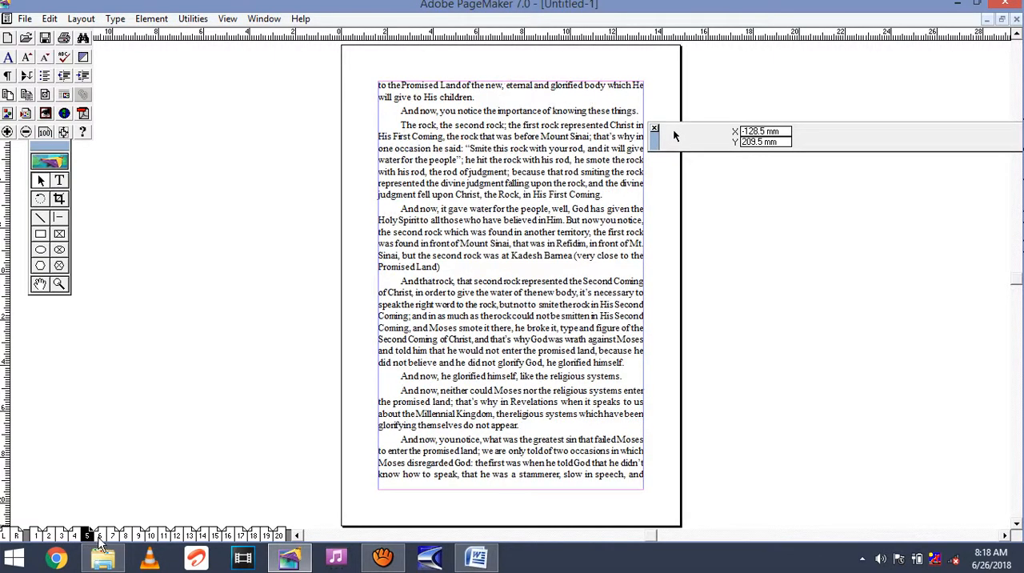
left_click(99, 535)
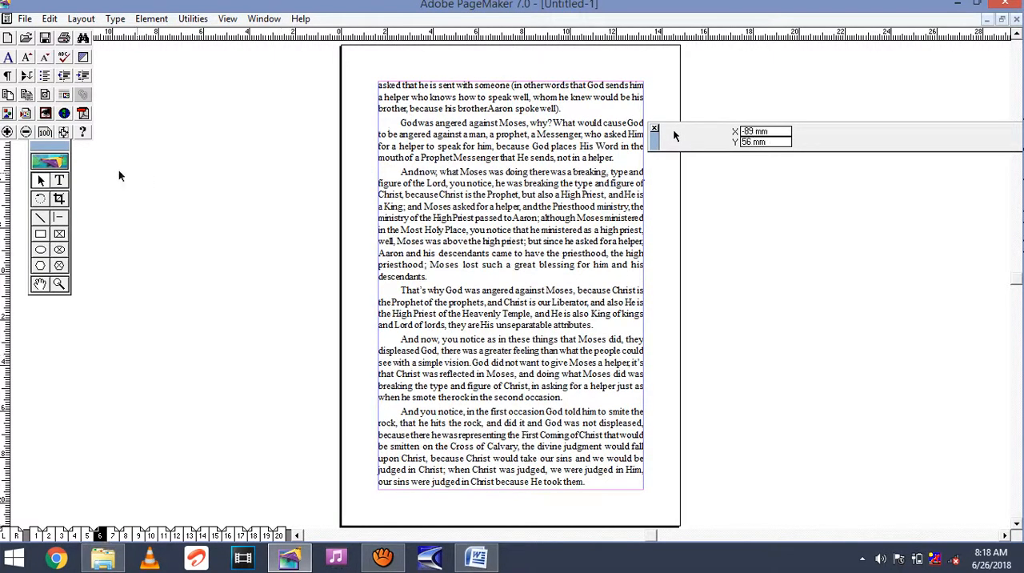
Insert five blank paragraphs after the one ending "descendants." on page 6 and check the reflow on pages 7 and 8.
left_click(58, 180)
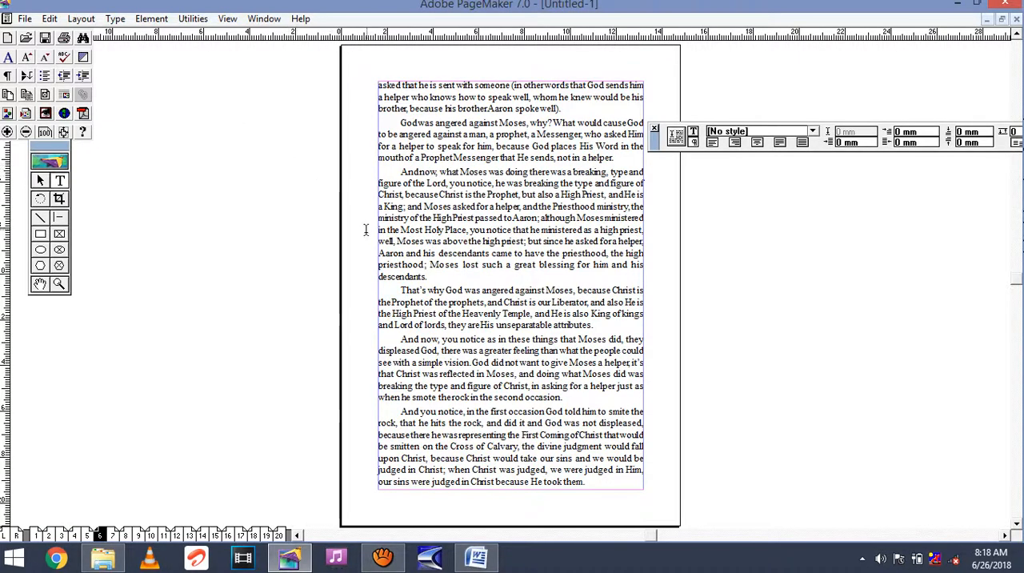
left_click(451, 285)
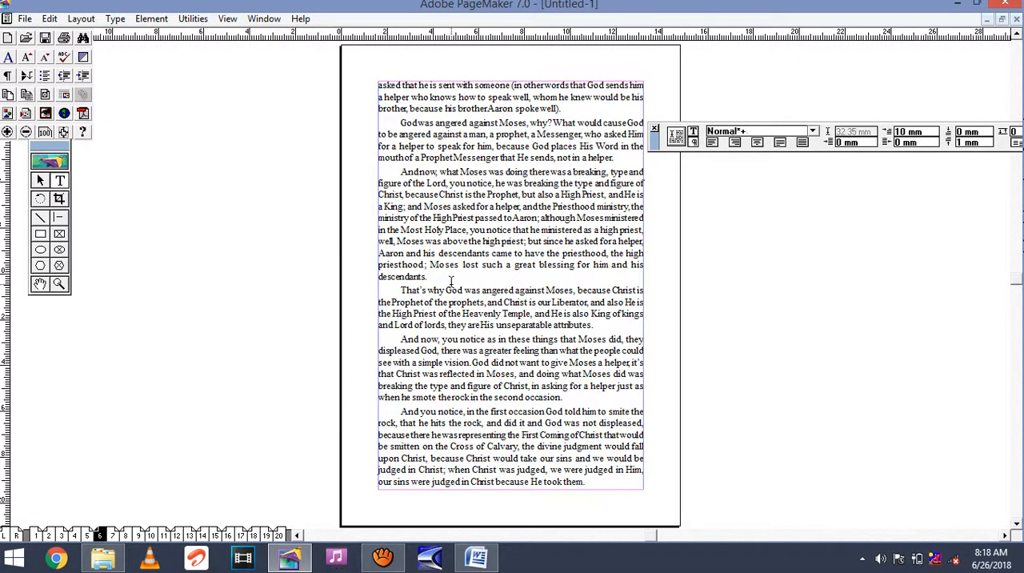
left_click(440, 277)
key("Return")
key("Return")
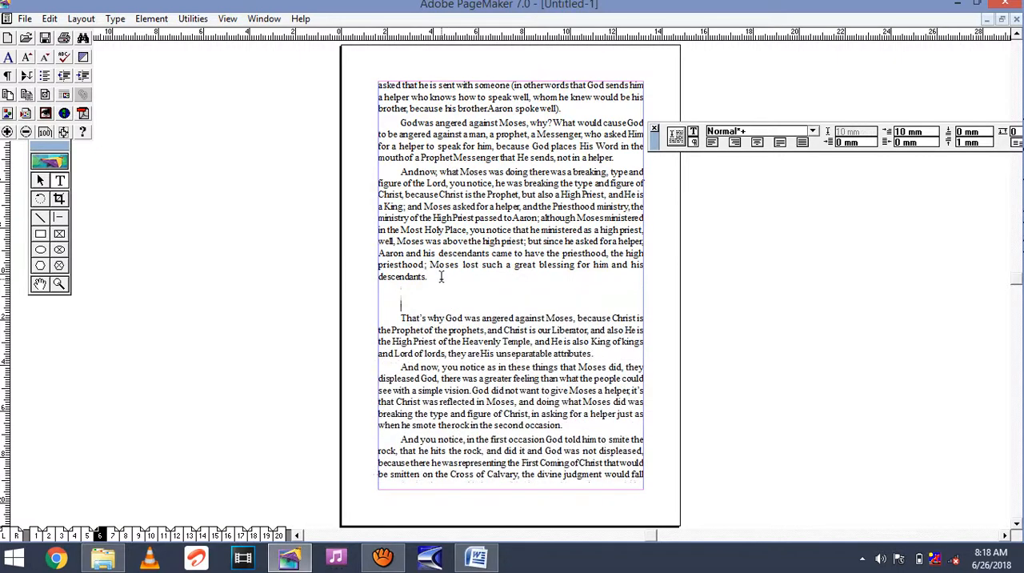
key("Return")
key("Return")
key("Return")
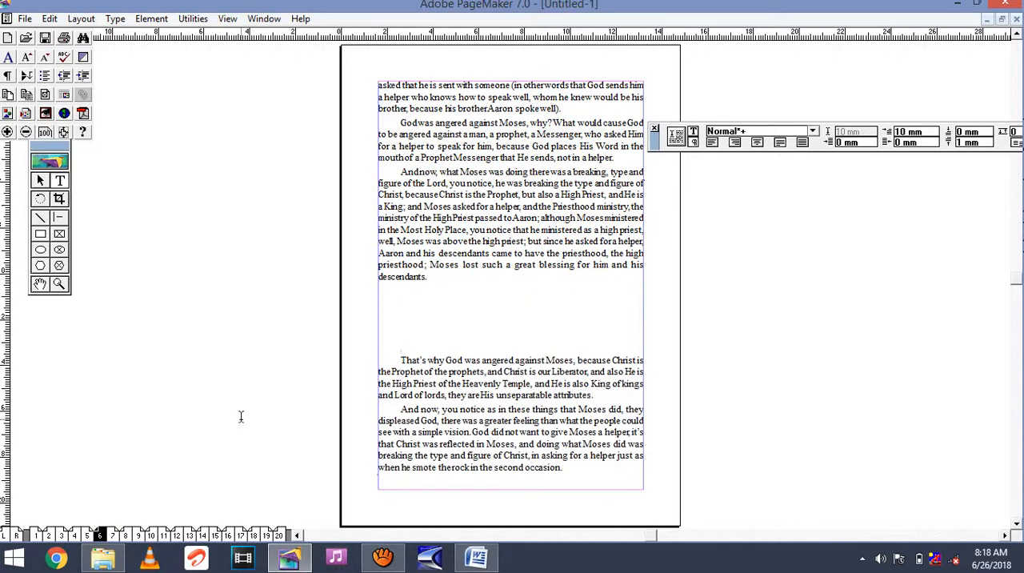
left_click(111, 534)
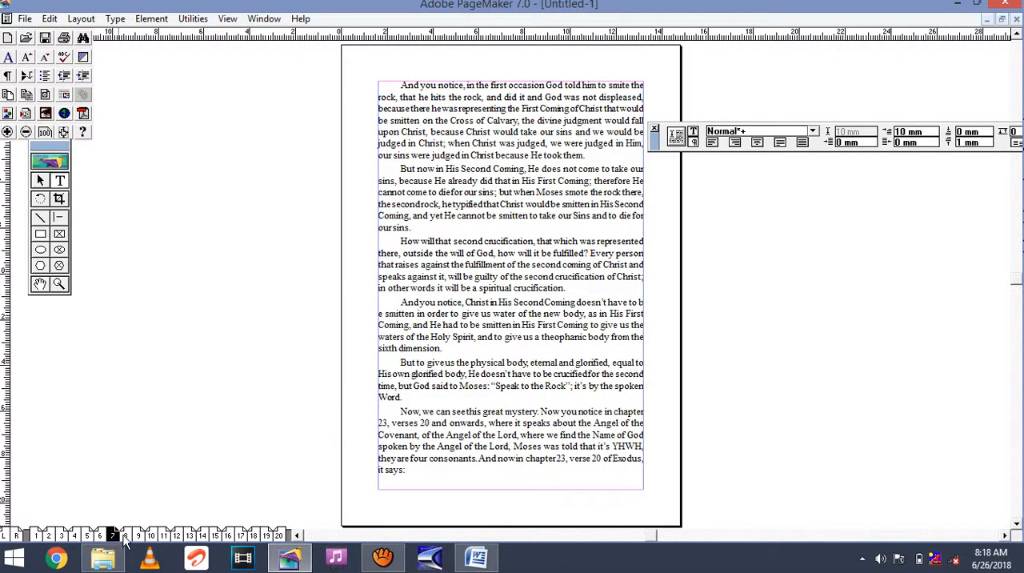
left_click(124, 535)
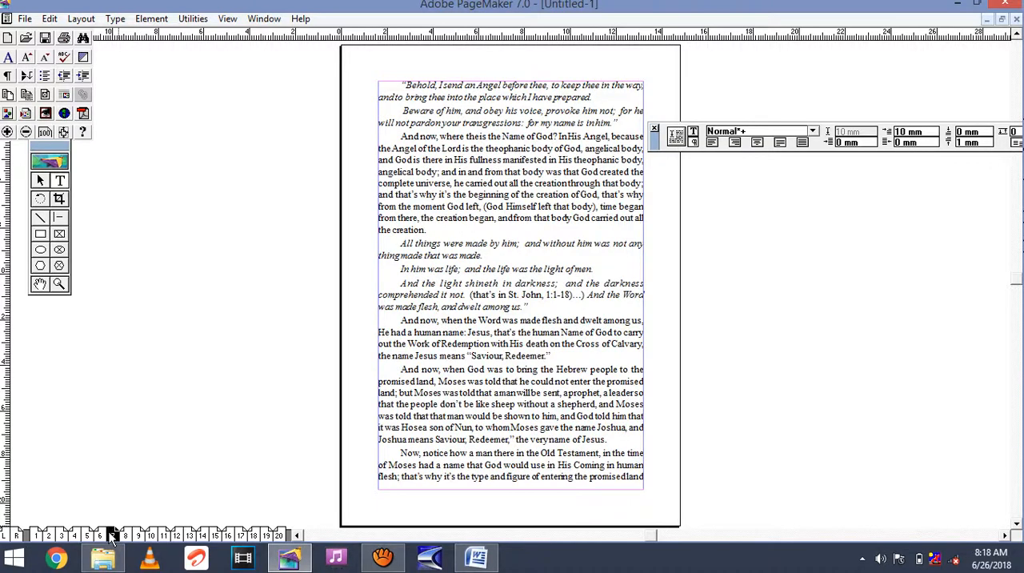
Return to page 6 and remove the blank paragraphs after the one ending "descendants.".
left_click(111, 534)
left_click(100, 534)
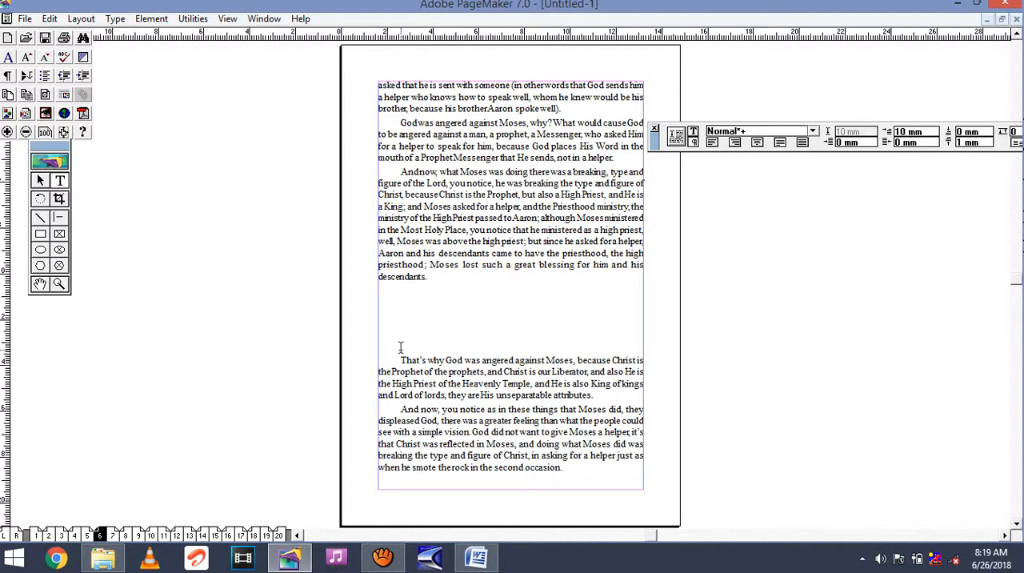
key("Delete")
key("Delete")
key("Delete")
key("Delete")
key("Delete")
key("Delete")
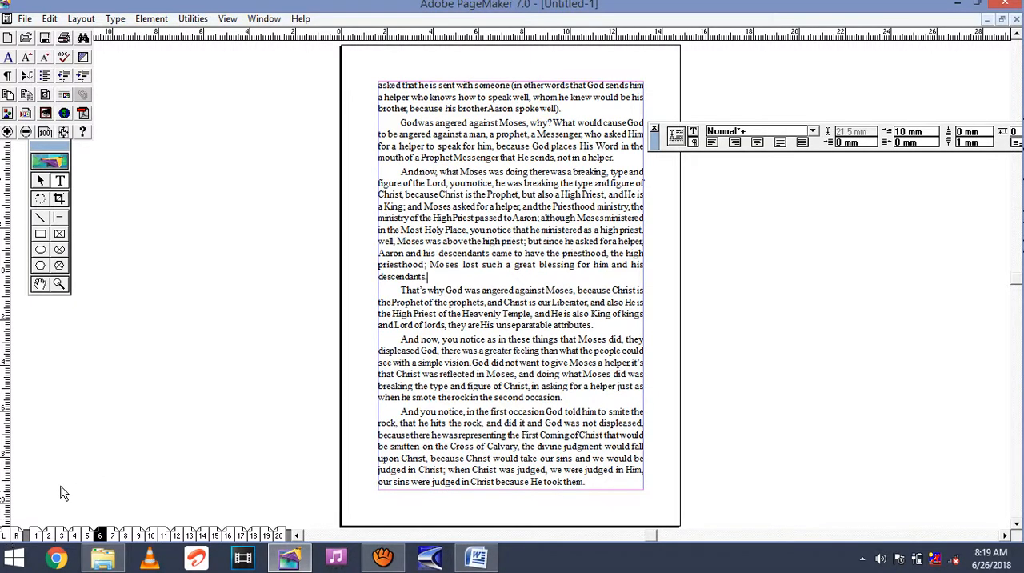
Add a header above the margin on the left master page containing the author's title and full name in capitals.
left_click(7, 536)
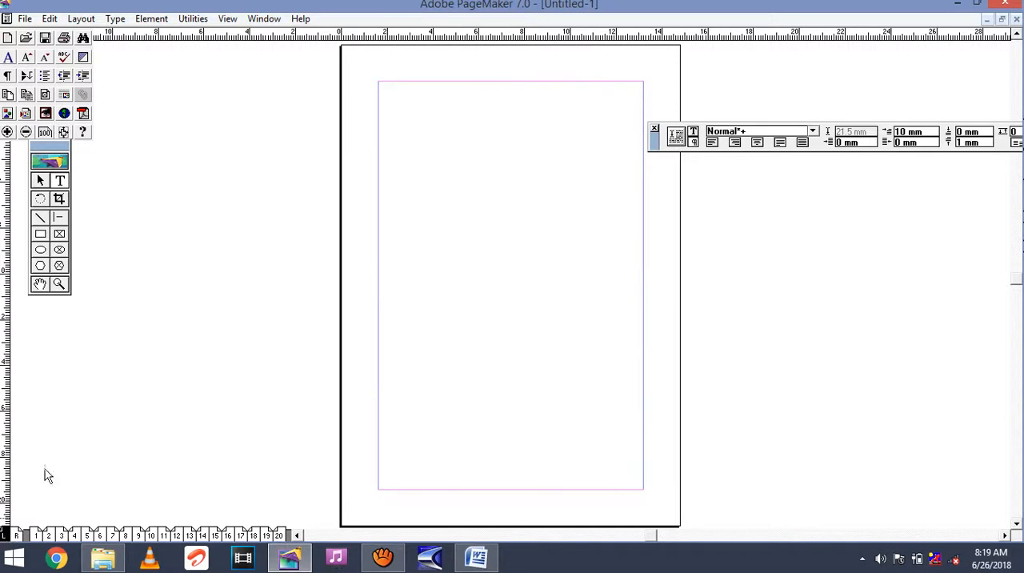
left_click(381, 72)
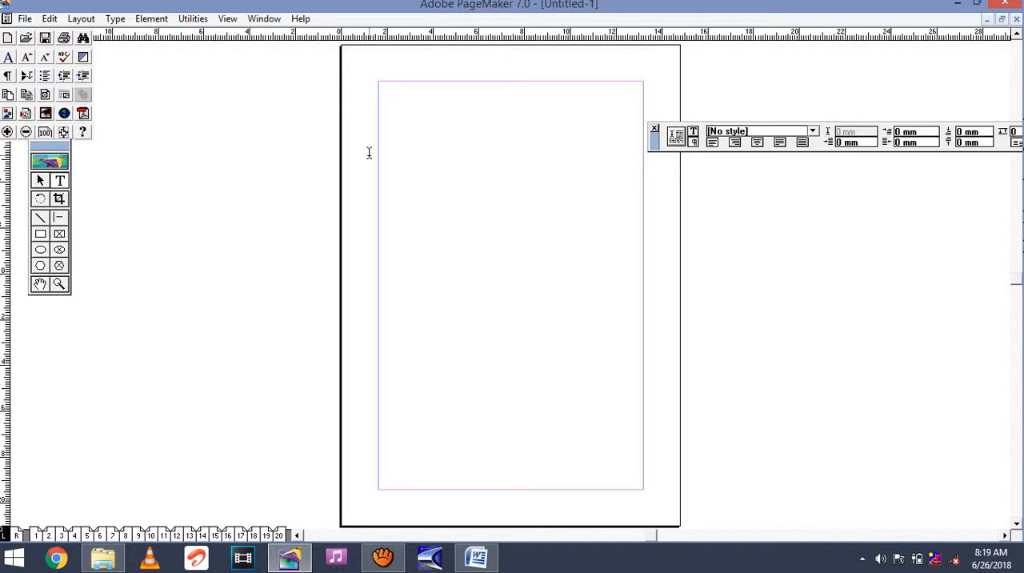
type("DR. WILLIAM S")
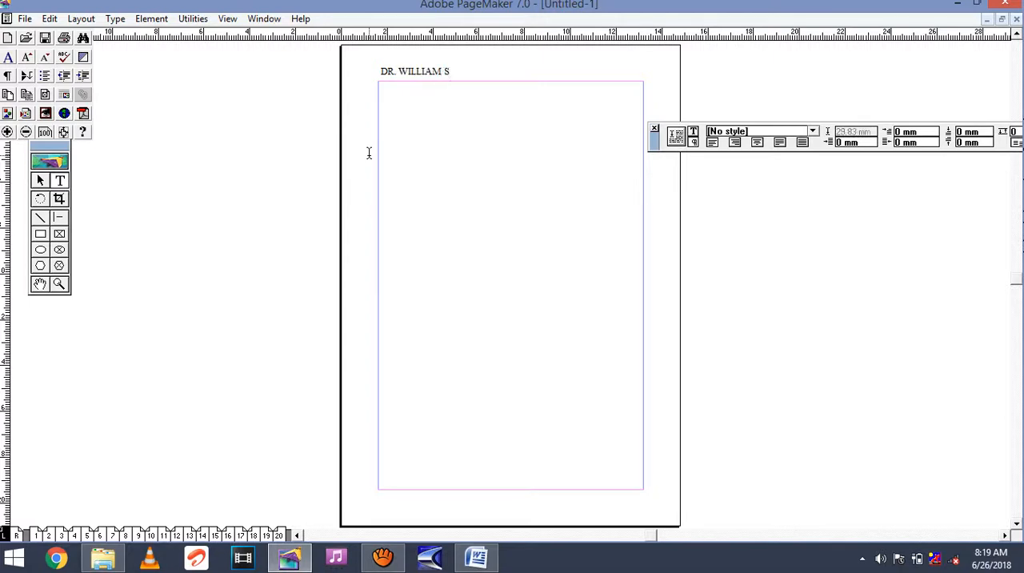
type("OTO SANTIAGO")
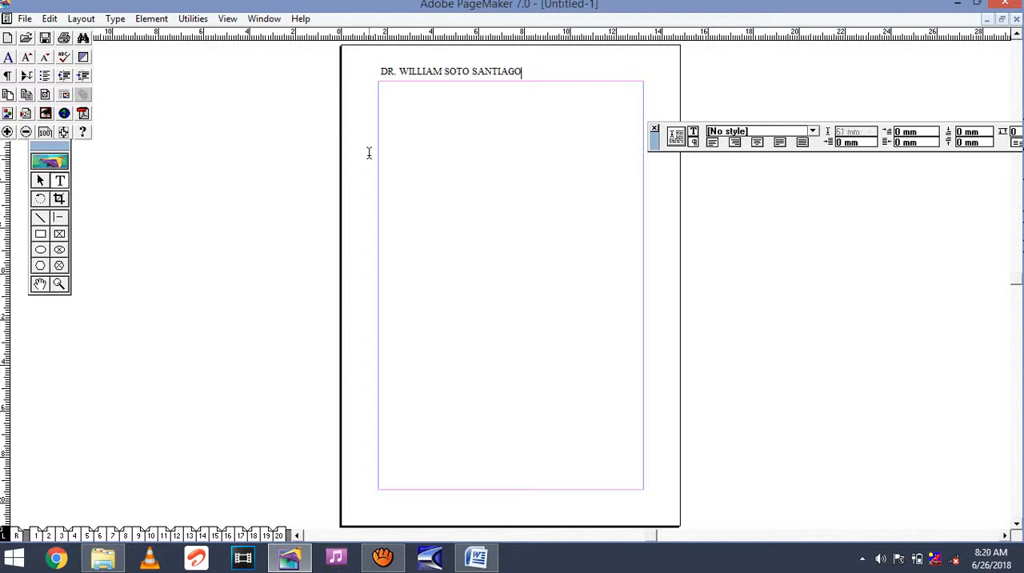
Insert the LM page number marker at the start of the header and space the author's name out to the right margin.
left_click(381, 71)
type("LM")
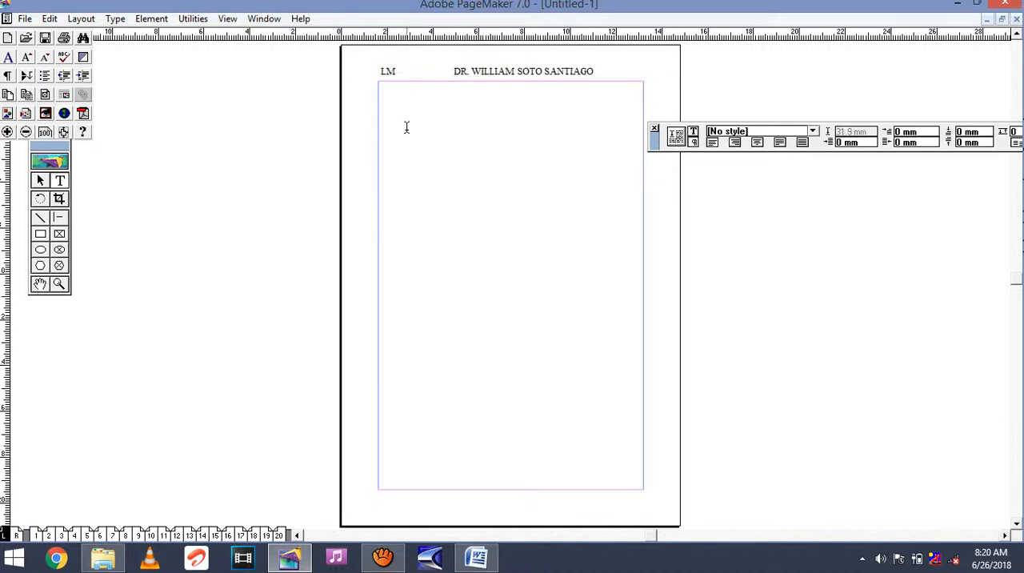
triple_click(388, 72)
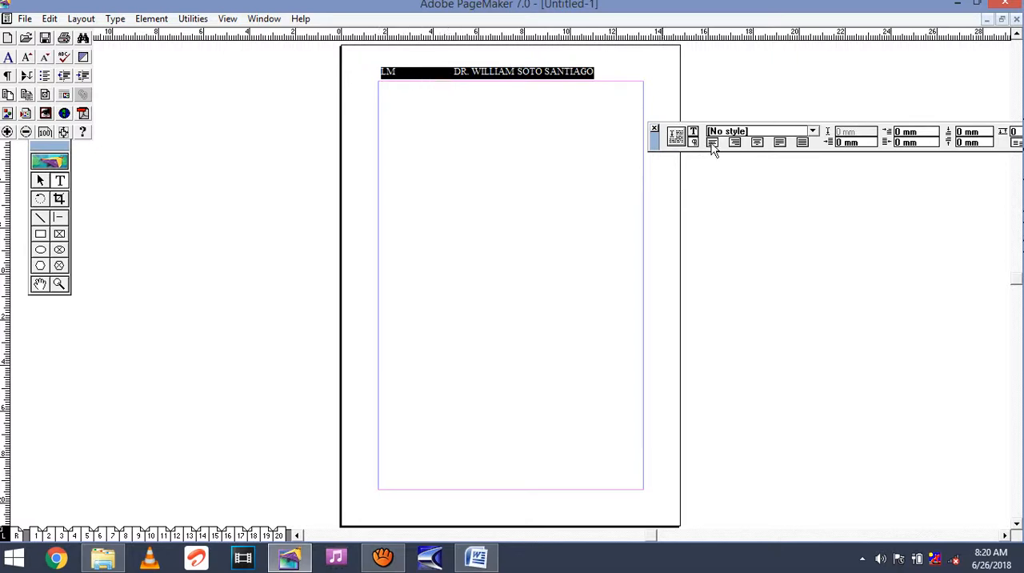
left_click(453, 71)
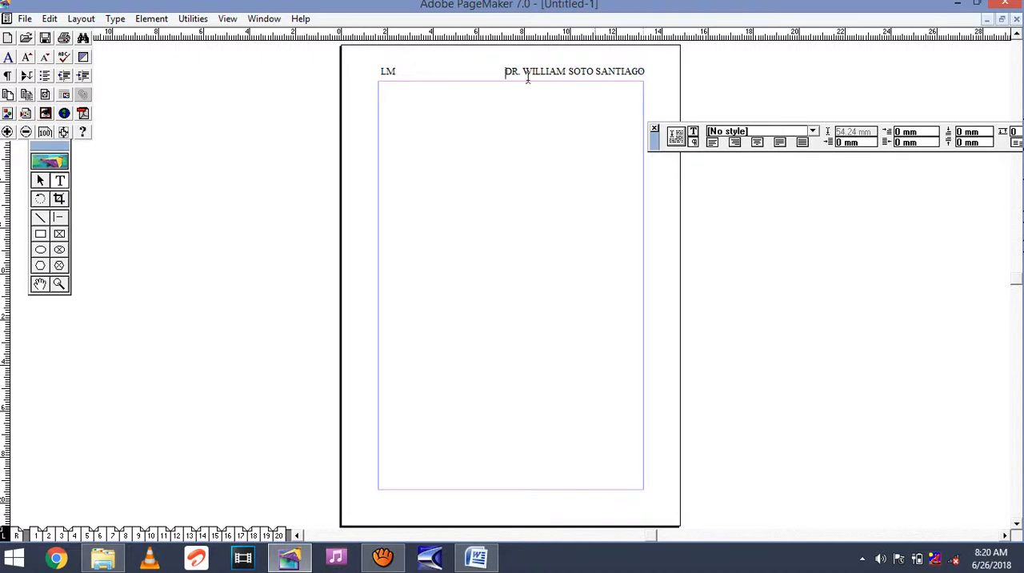
Make the whole left master page header bold and underlined.
left_click_drag(379, 72, 419, 97)
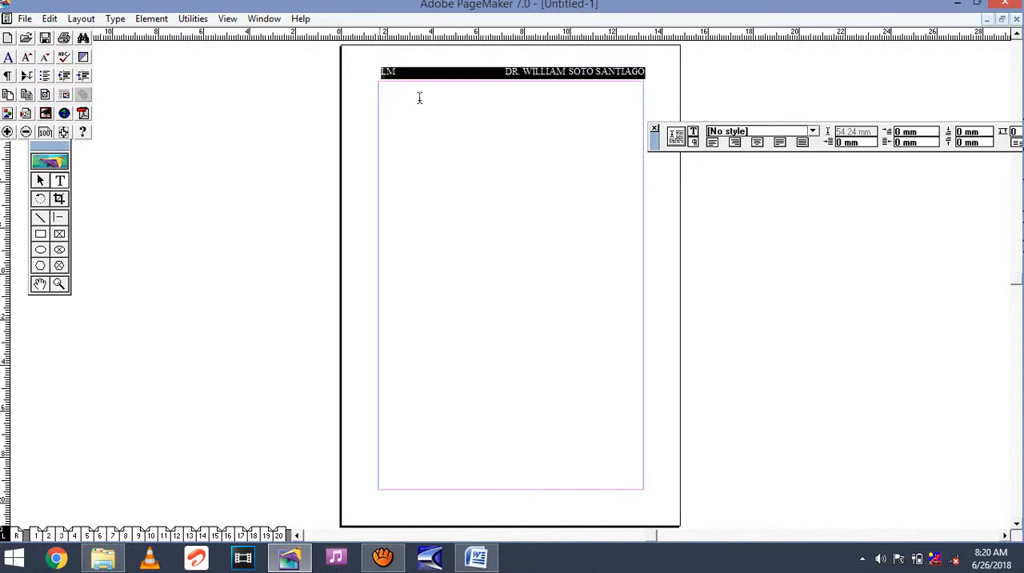
left_click(692, 135)
left_click(718, 142)
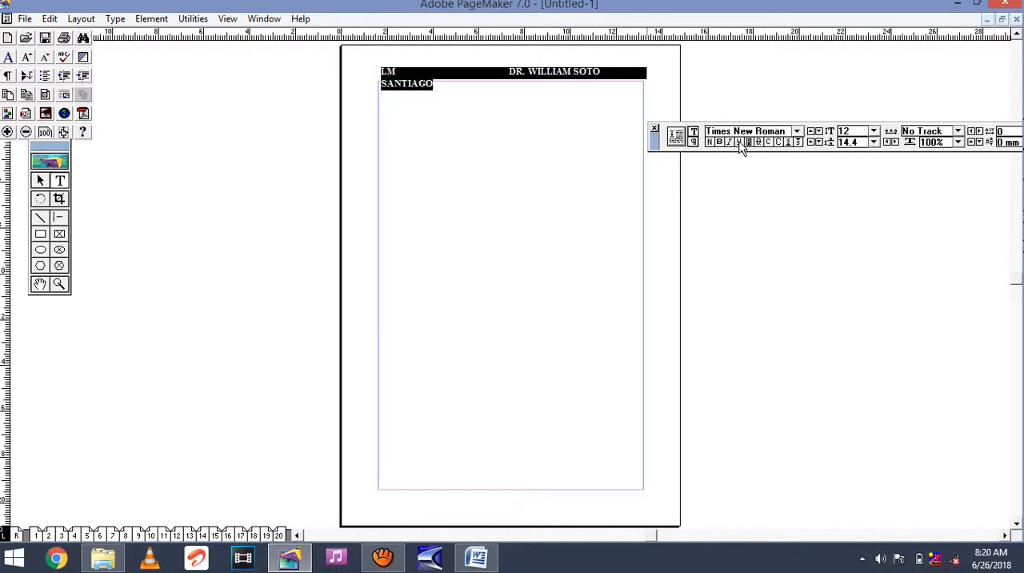
left_click(738, 142)
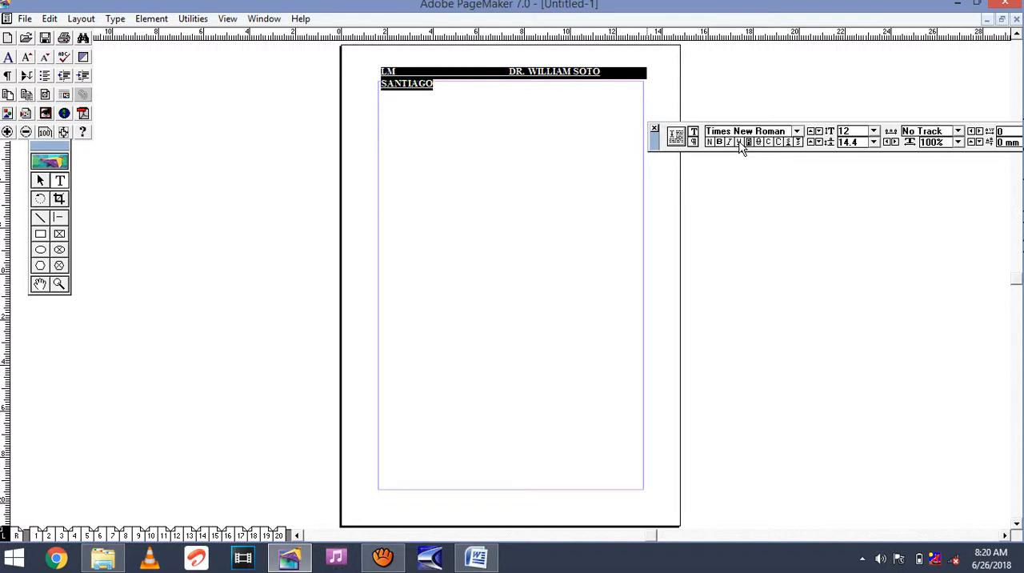
left_click(509, 73)
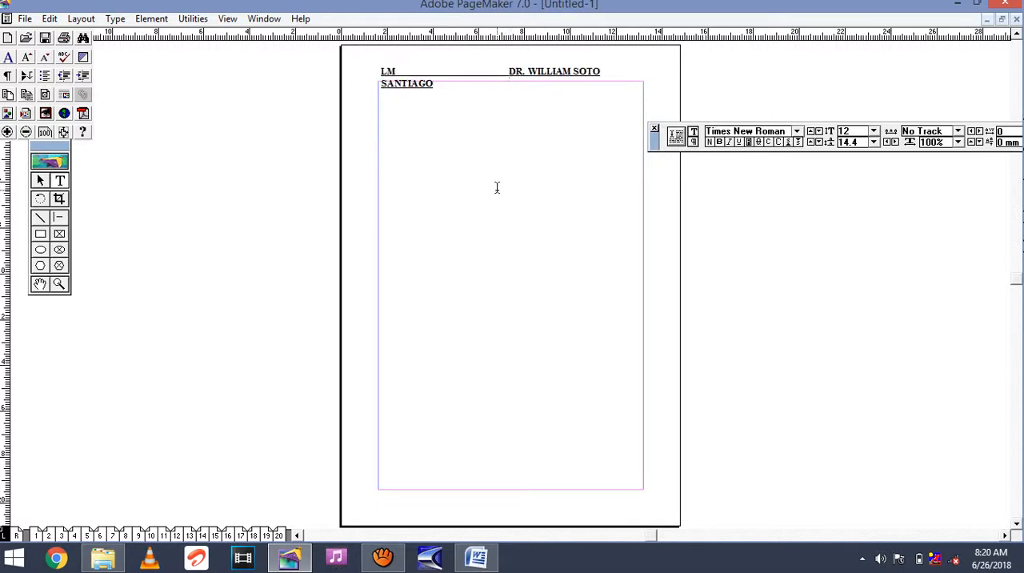
Remove the excess spaces before the author's name so the left master page header fits on one line.
key("BackSpace")
key("BackSpace")
key("BackSpace")
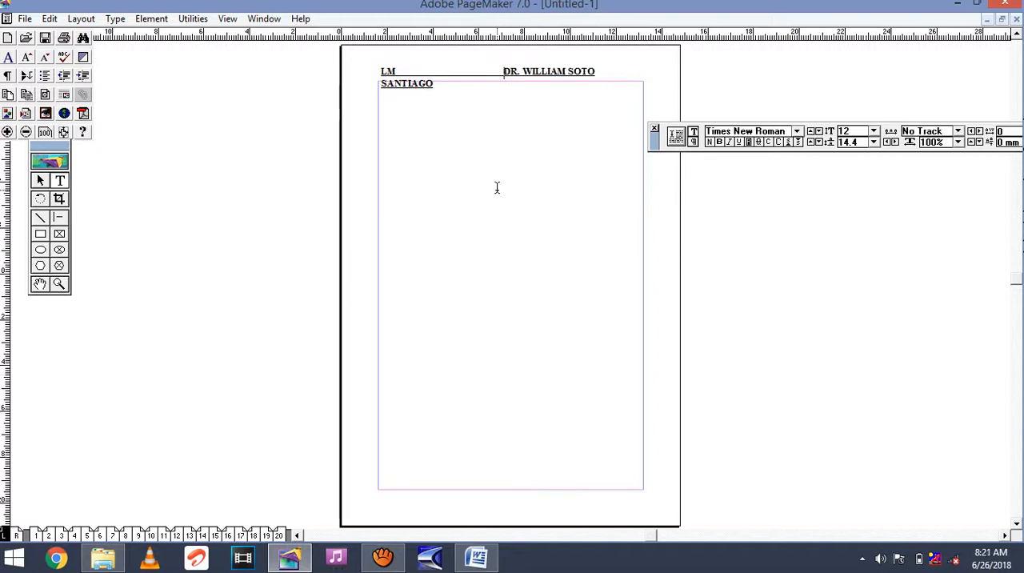
key("BackSpace")
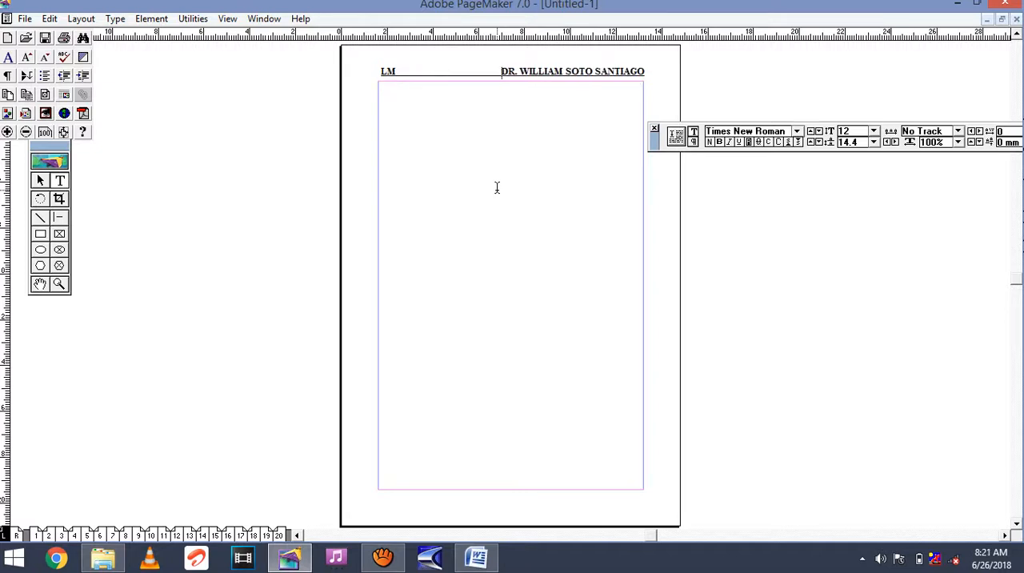
Nudge the left master page header upward, away from the top margin, to a Y position of 10.4 mm.
left_click(42, 181)
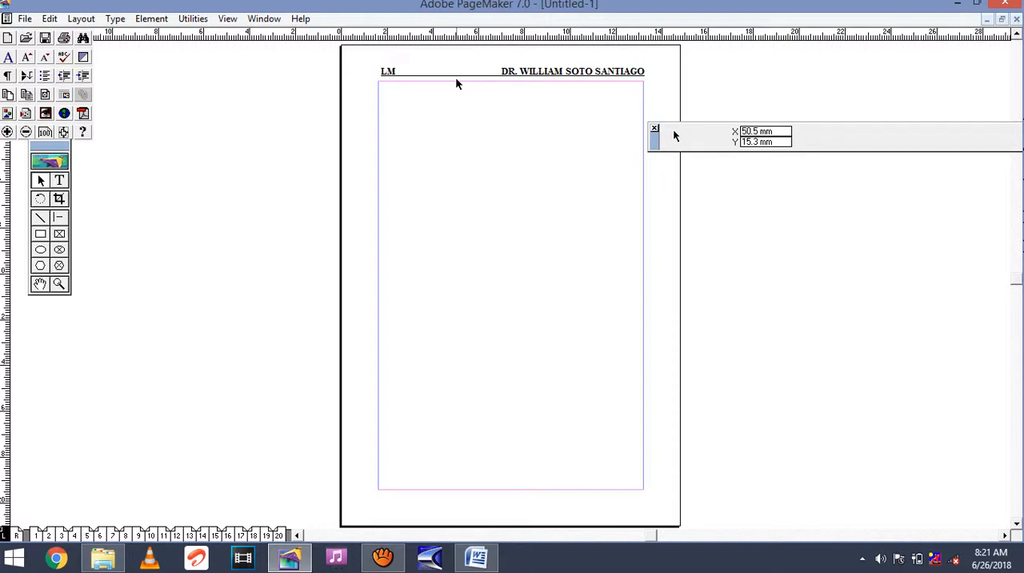
left_click(482, 77)
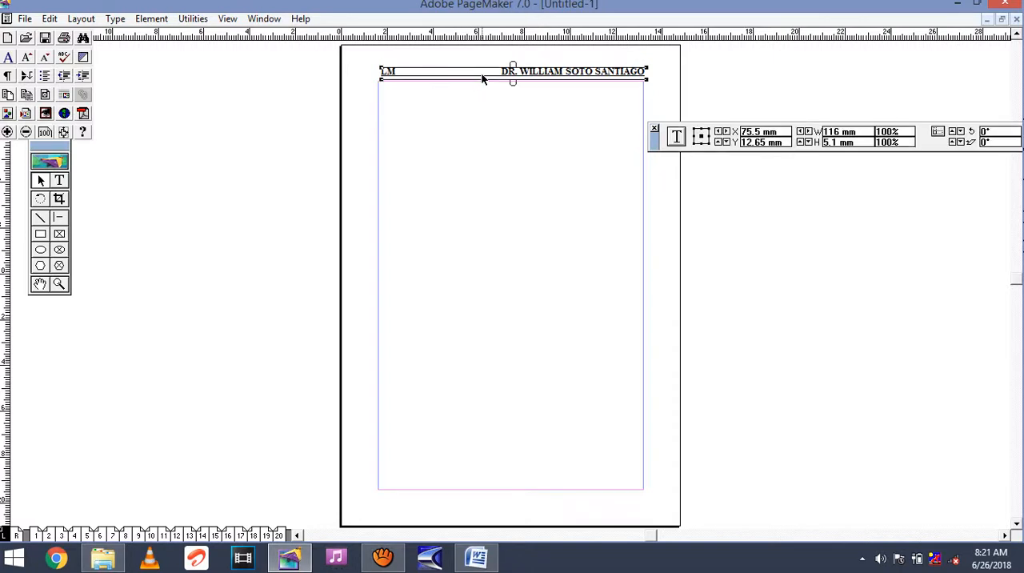
key("Up")
key("Up")
key("Up")
key("Up")
key("Up")
key("Up")
key("Up")
key("Up")
key("Up")
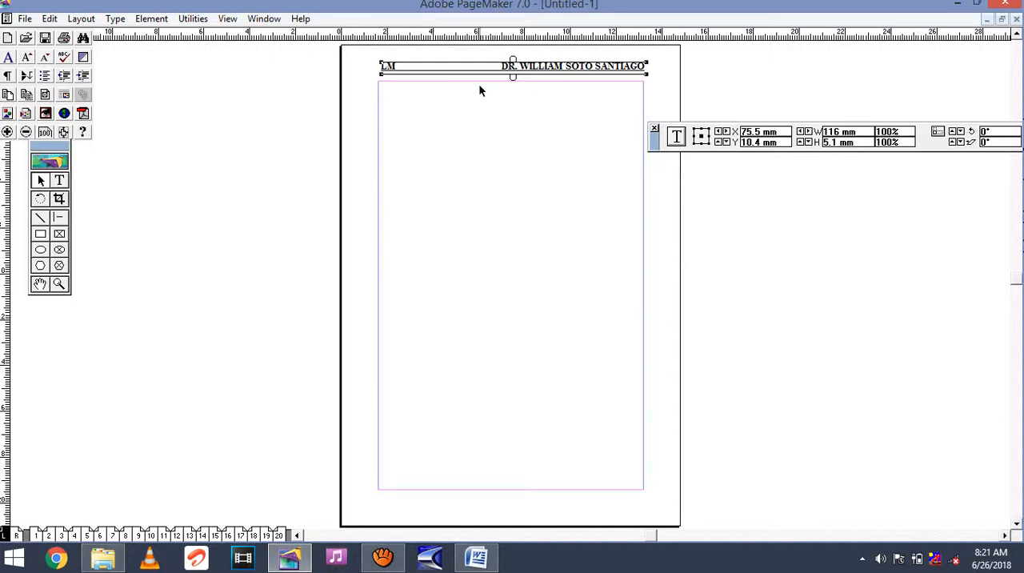
left_click(479, 86)
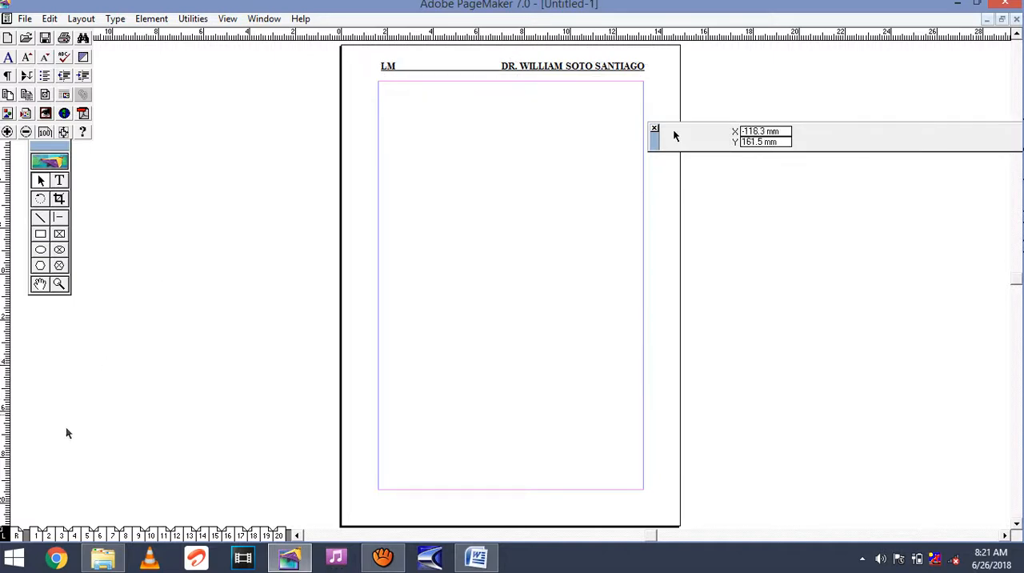
Open the right master page, then switch to Word and copy the title line "GOD CHOSES WHERE TO PUT HIS NAME".
left_click(16, 533)
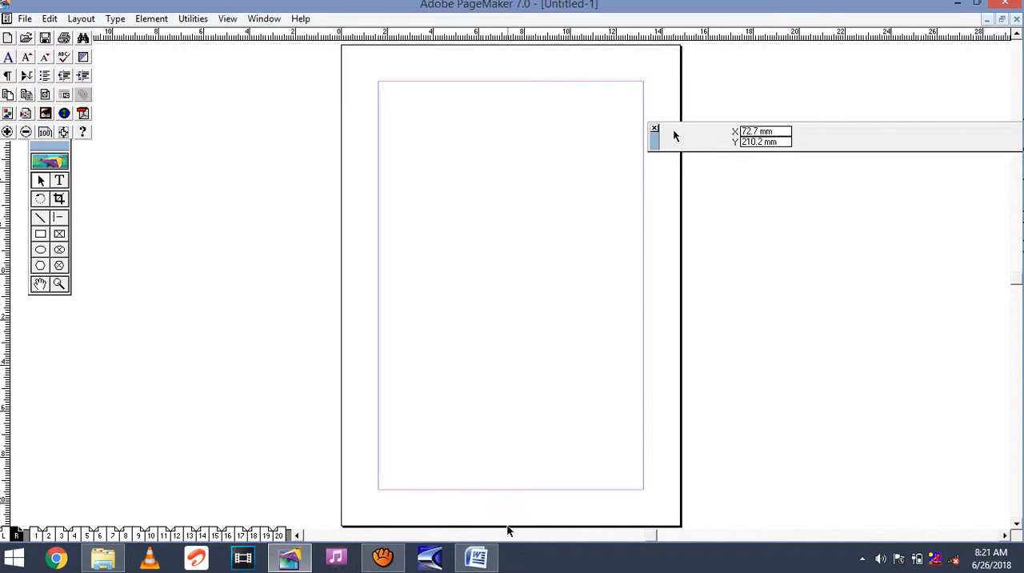
mouse_move(478, 560)
left_click(480, 505)
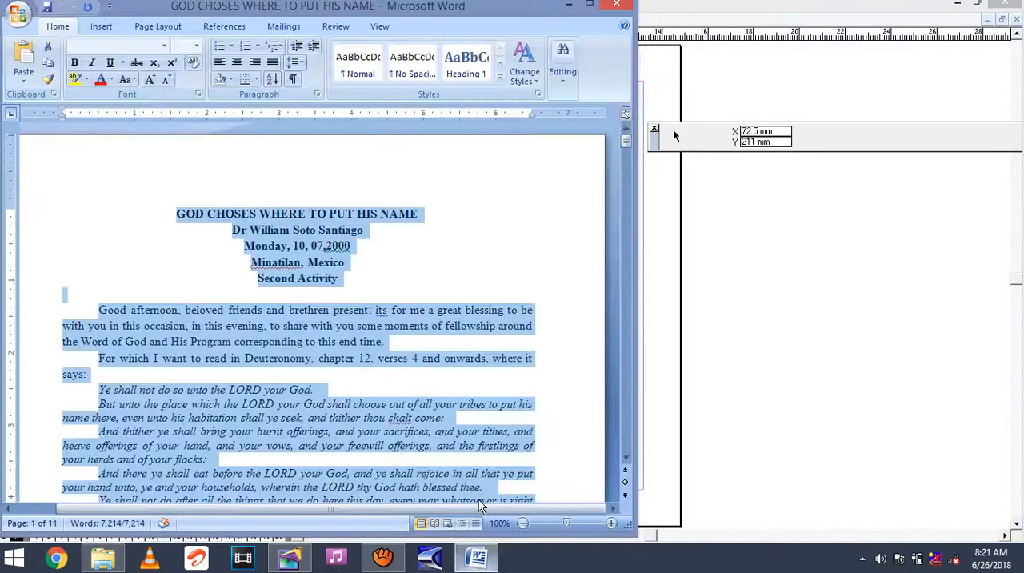
left_click(313, 249)
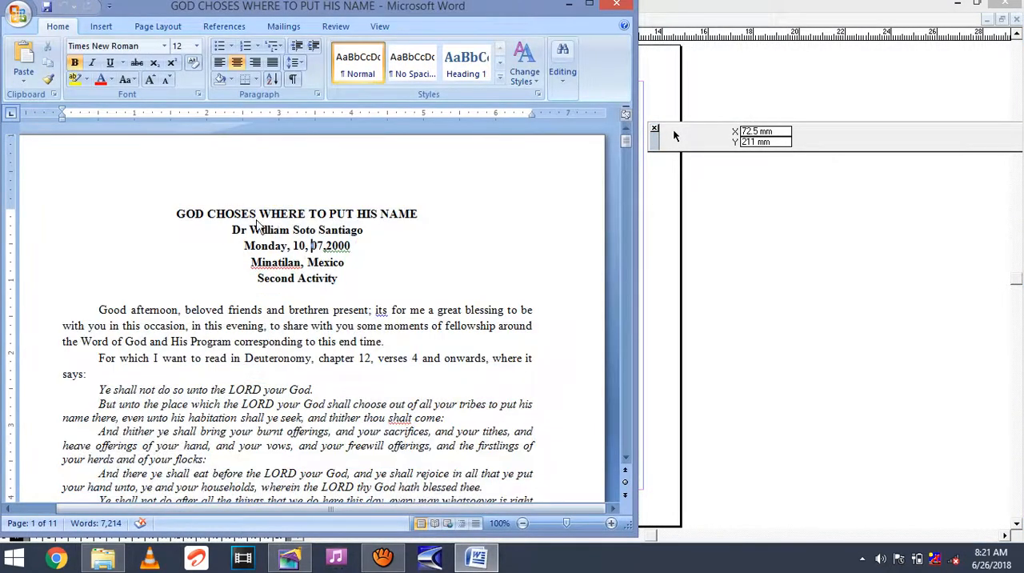
left_click_drag(177, 215, 425, 214)
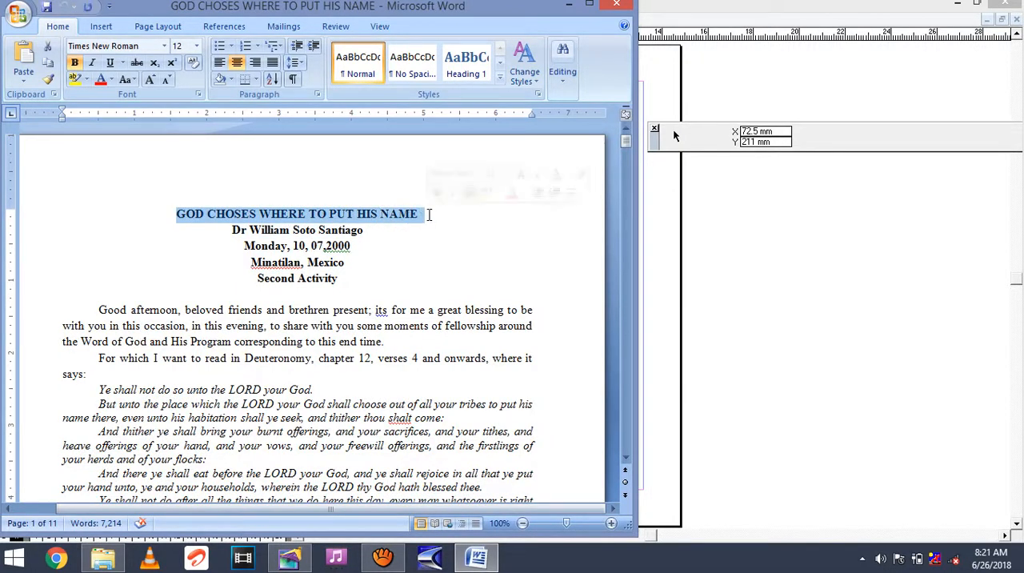
right_click(405, 219)
left_click(452, 242)
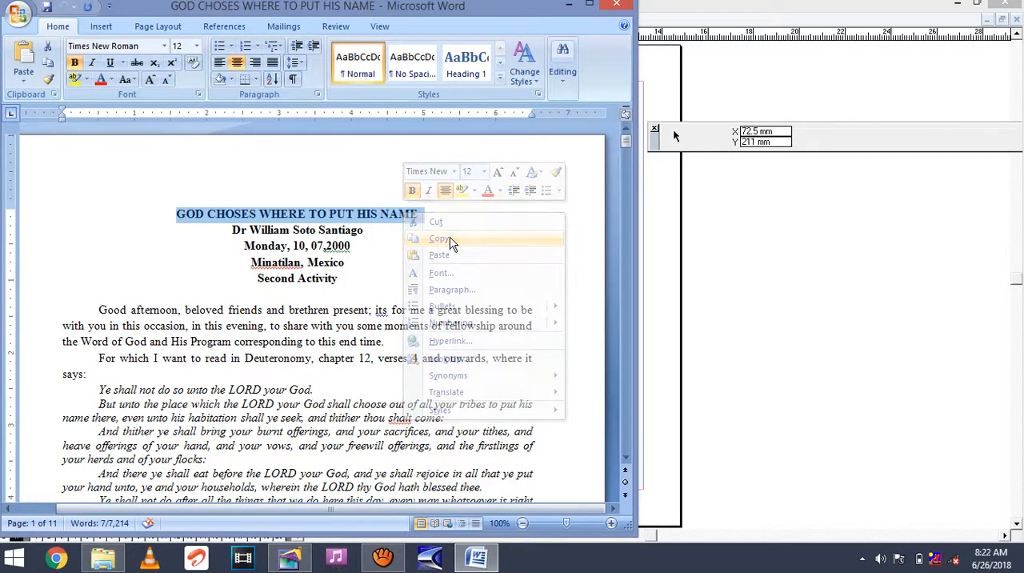
Switch back to PageMaker and paste the copied title as text above the right master page's top margin.
left_click(735, 307)
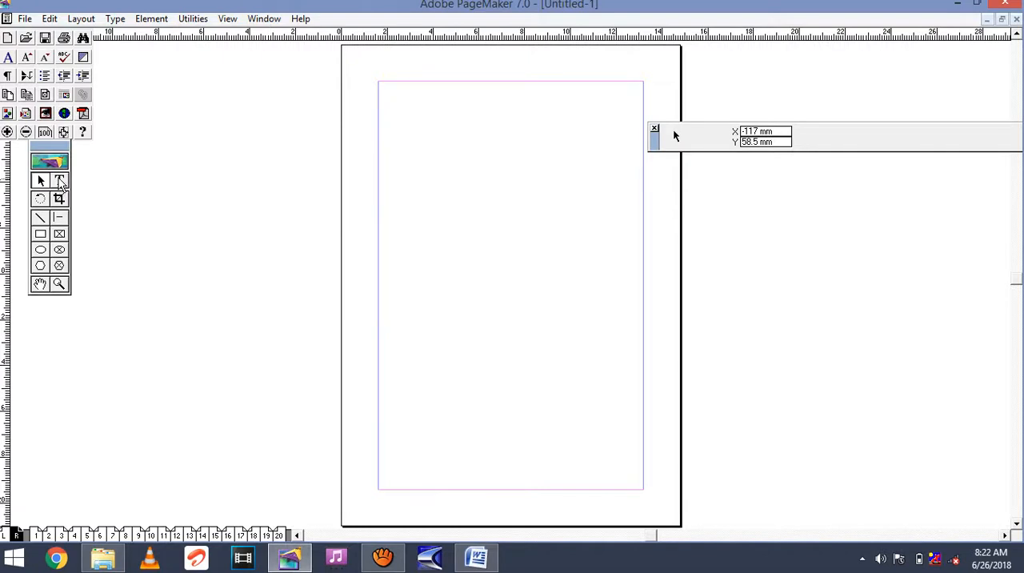
left_click(60, 180)
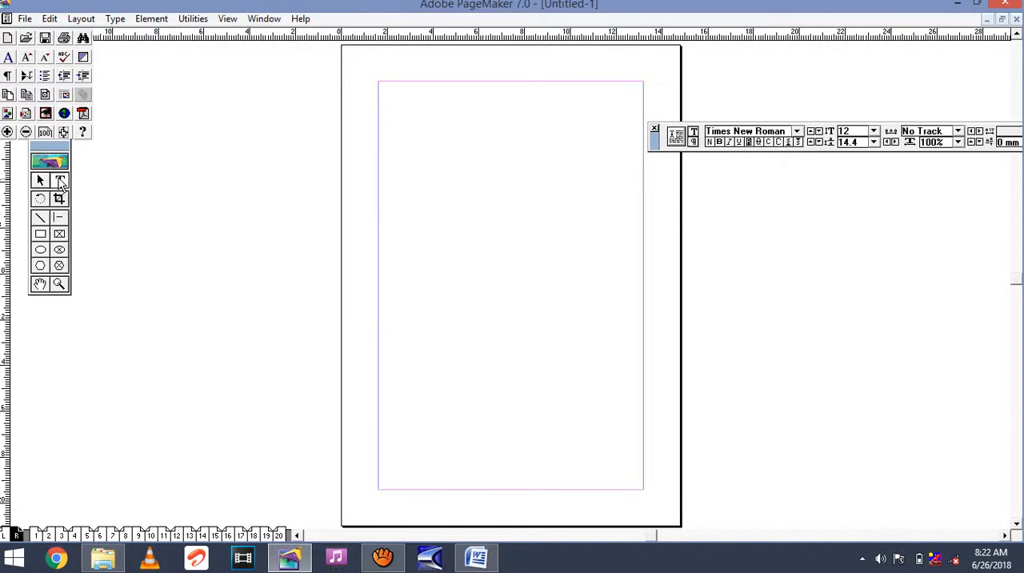
right_click(376, 73)
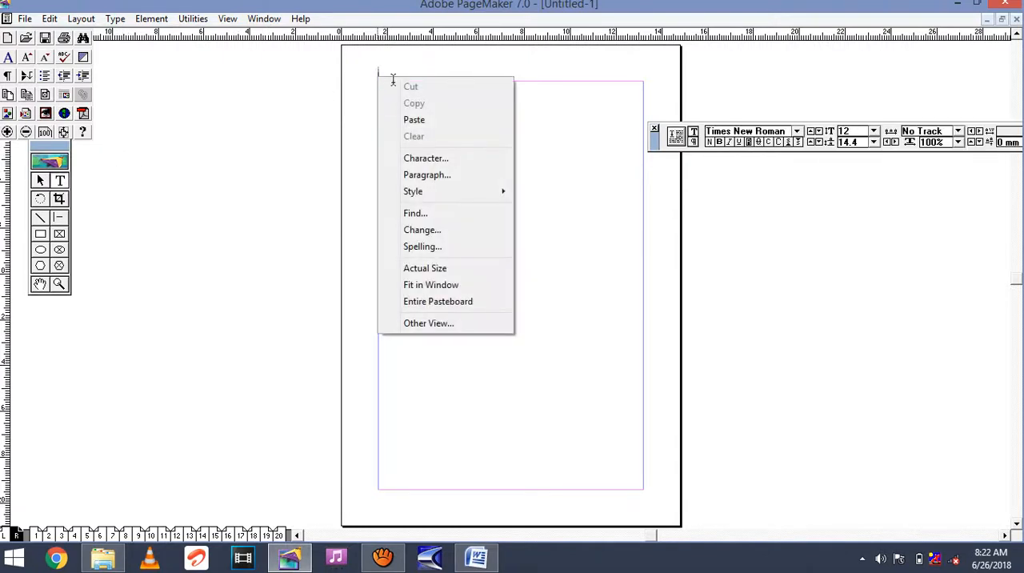
left_click(416, 119)
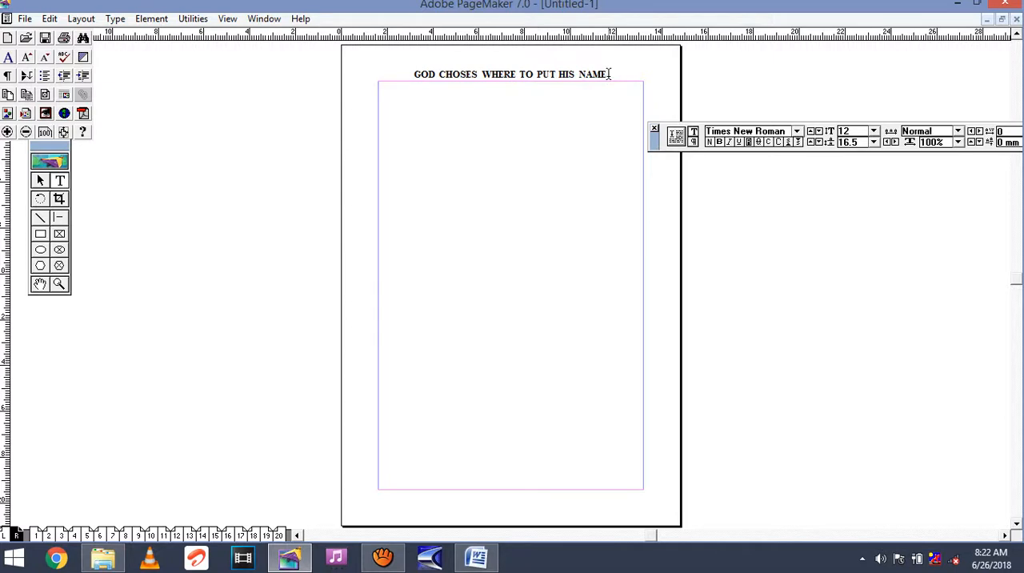
Try to shorten the right master page header to "GOD CHOSES WHERE TO...".
key("BackSpace")
key("BackSpace")
key("BackSpace")
key("BackSpace")
key("BackSpace")
key("BackSpace")
key("BackSpace")
key("BackSpace")
key("BackSpace")
key("BackSpace")
key("BackSpace")
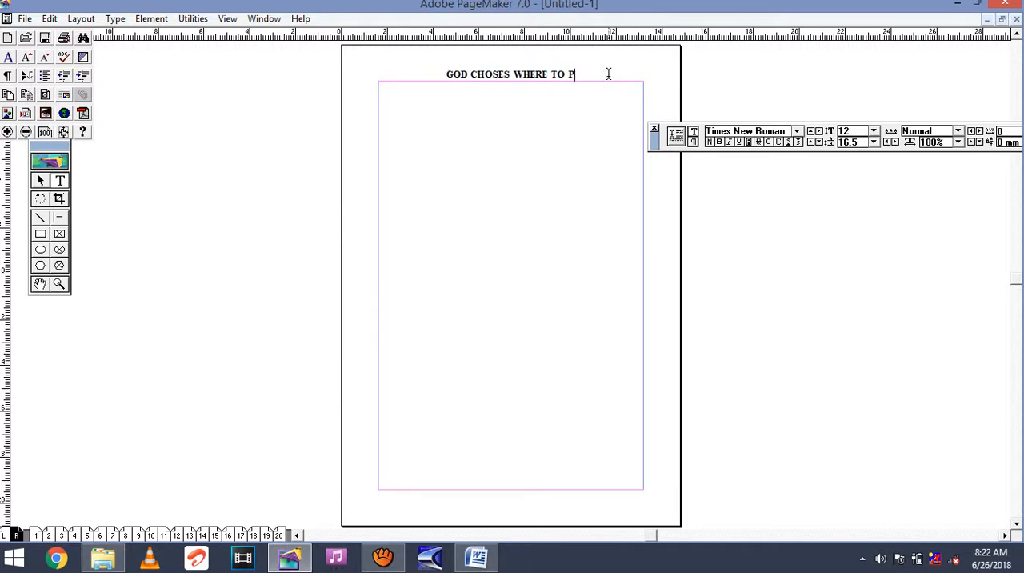
key("BackSpace")
key("BackSpace")
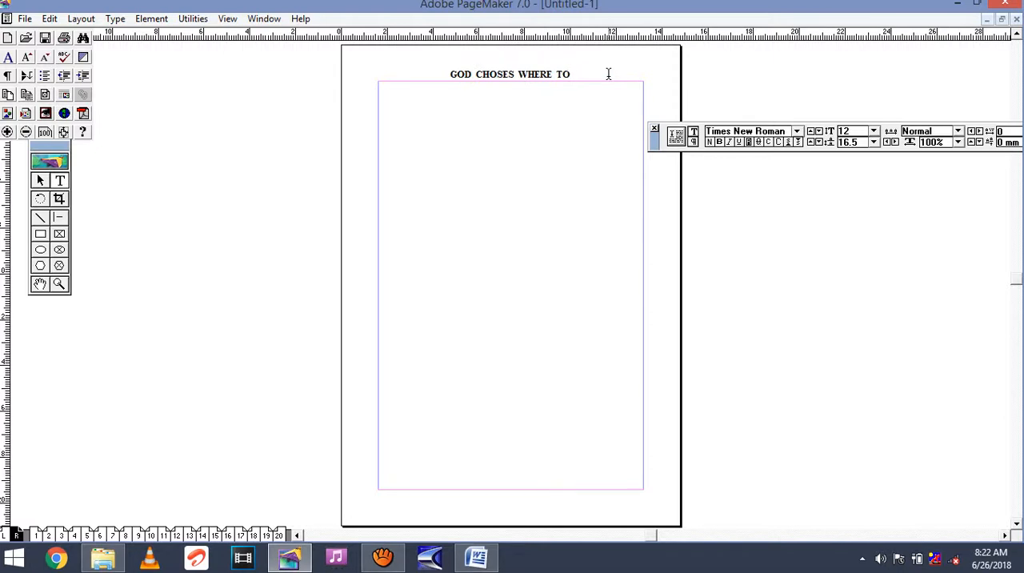
type("...")
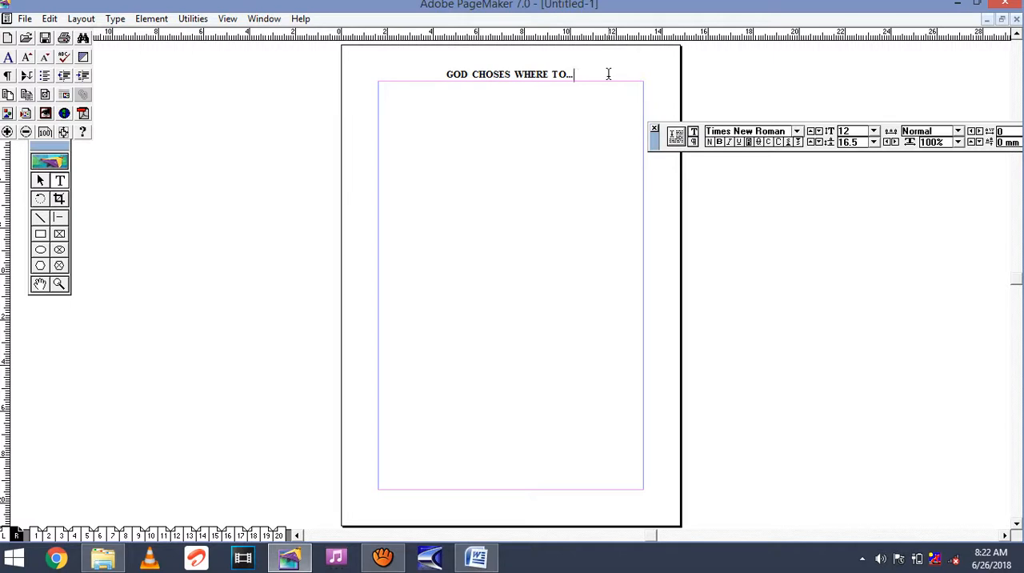
Clear the shortened header text and paste the full title "GOD CHOSES WHERE TO PUT HIS NAME" in its place.
key("BackSpace")
key("BackSpace")
key("BackSpace")
key("BackSpace")
key("BackSpace")
key("BackSpace")
key("BackSpace")
key("BackSpace")
key("BackSpace")
key("BackSpace")
key("BackSpace")
key("BackSpace")
key("BackSpace")
key("BackSpace")
key("BackSpace")
key("BackSpace")
key("BackSpace")
key("BackSpace")
key("BackSpace")
key("BackSpace")
key("BackSpace")
key("BackSpace")
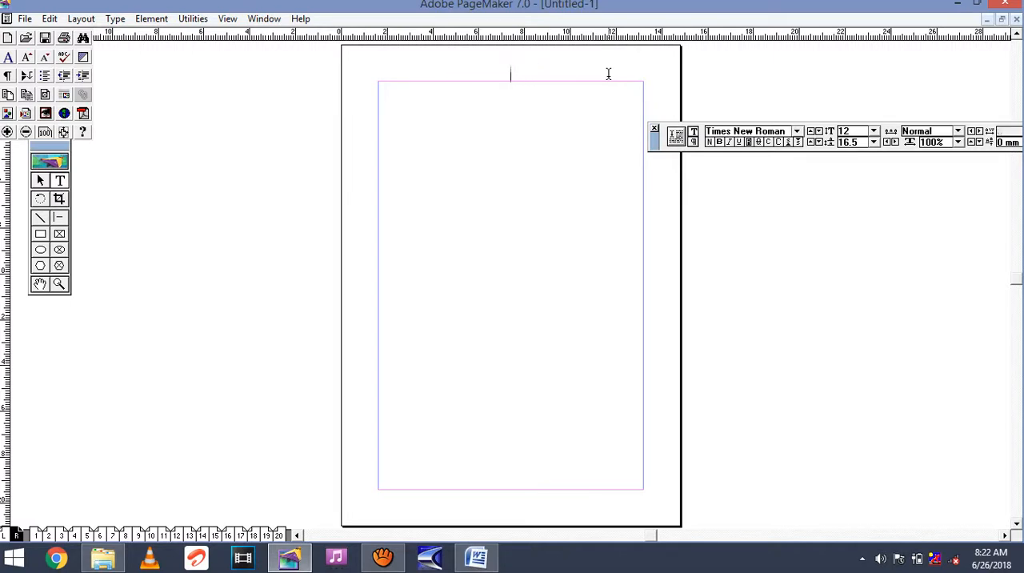
right_click(374, 75)
left_click(405, 126)
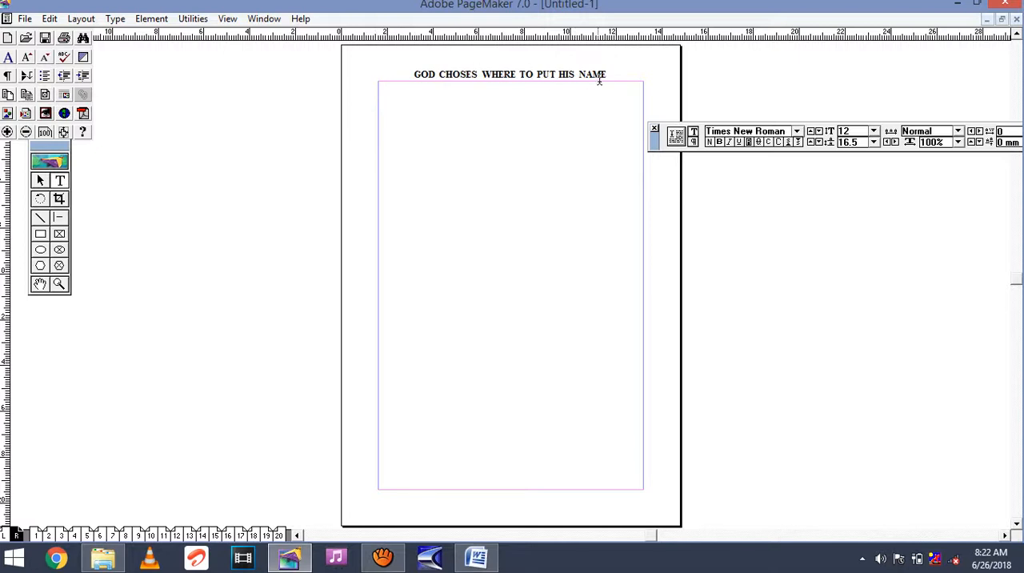
Add the RM page number marker after the title, with the title at the left margin and RM spaced out to the right margin.
left_click(610, 74)
type("RM")
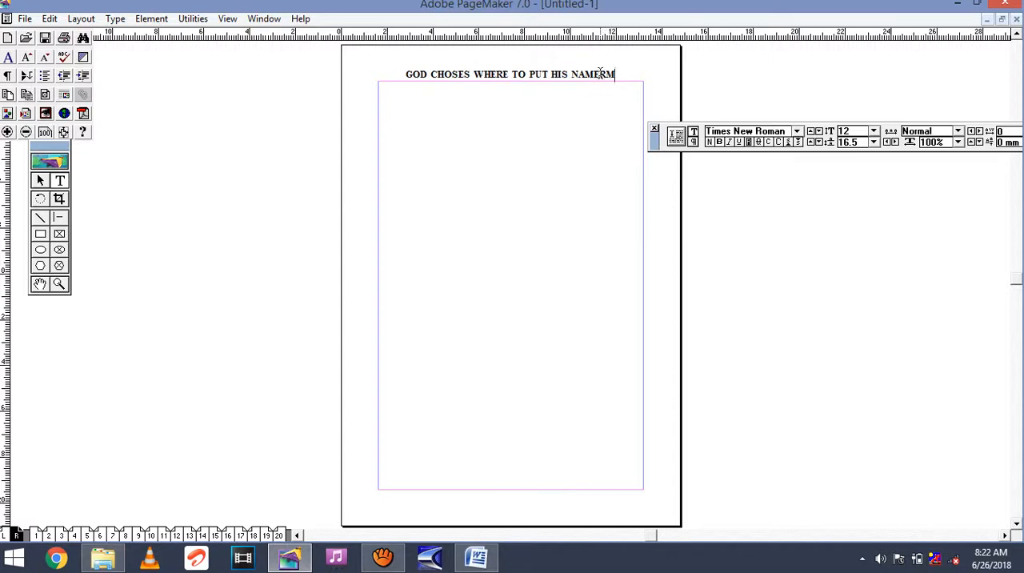
left_click(598, 75)
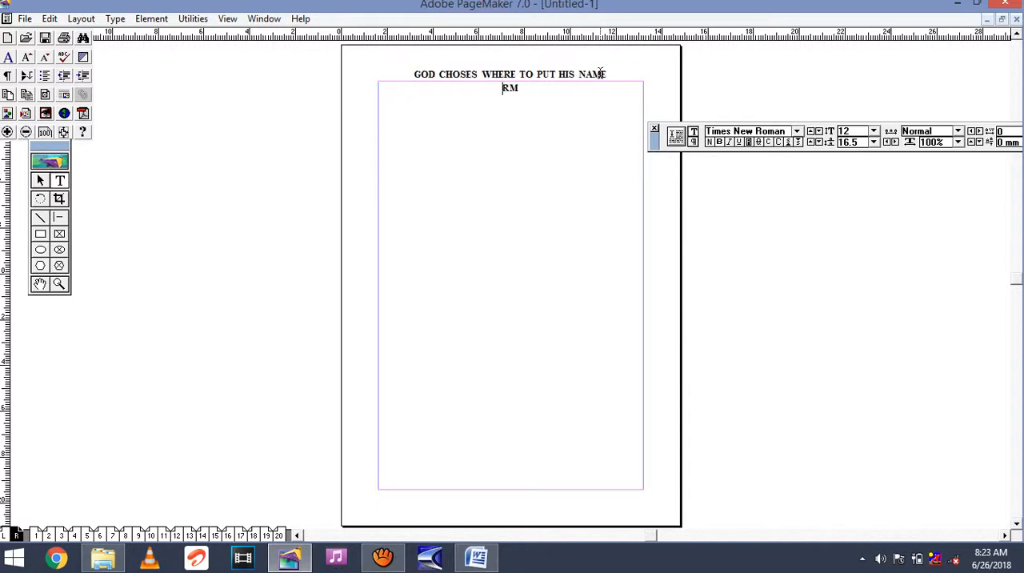
key("BackSpace")
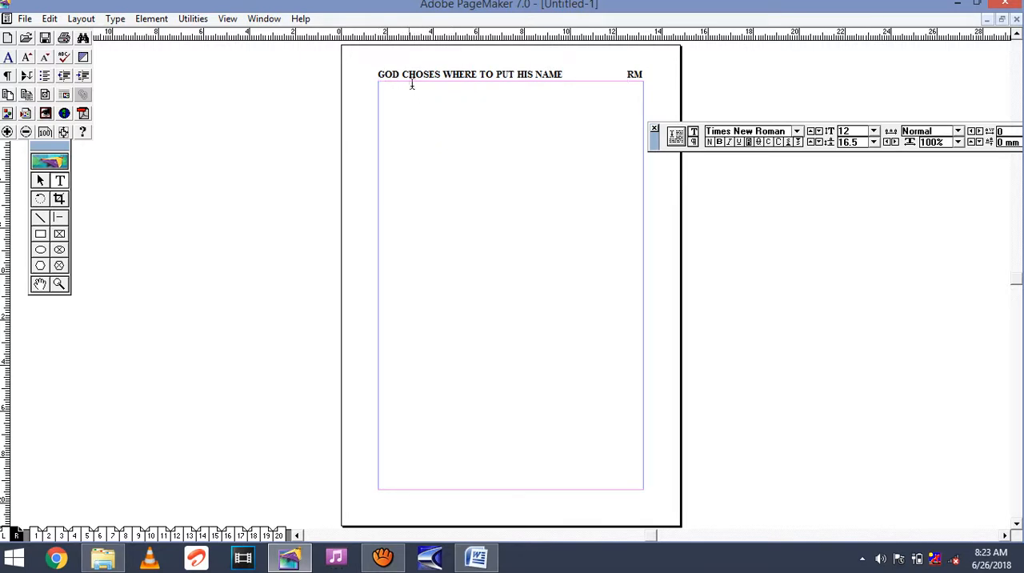
Underline the whole right master page header, from the title through the RM marker.
left_click_drag(377, 74, 426, 140)
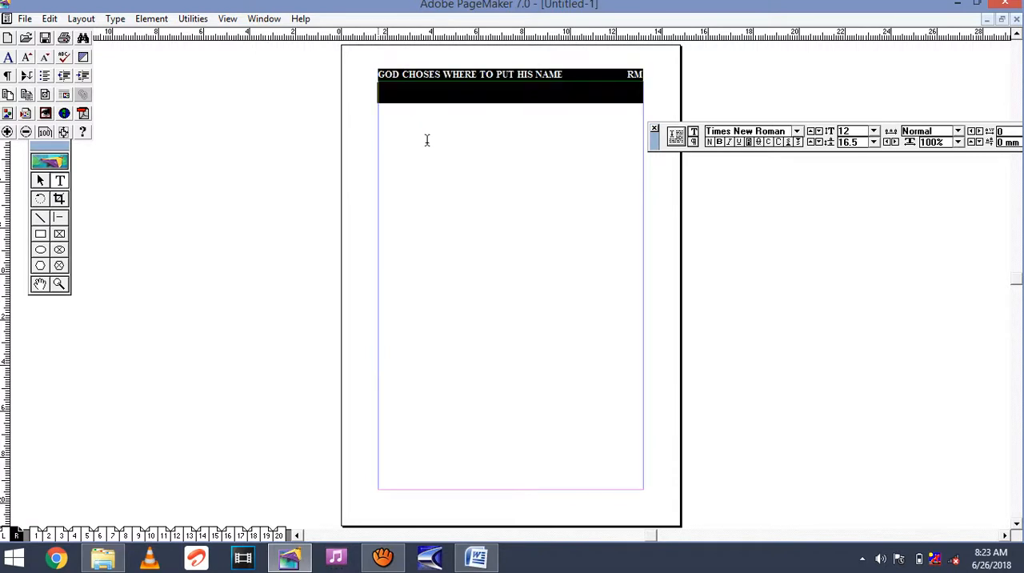
left_click(741, 149)
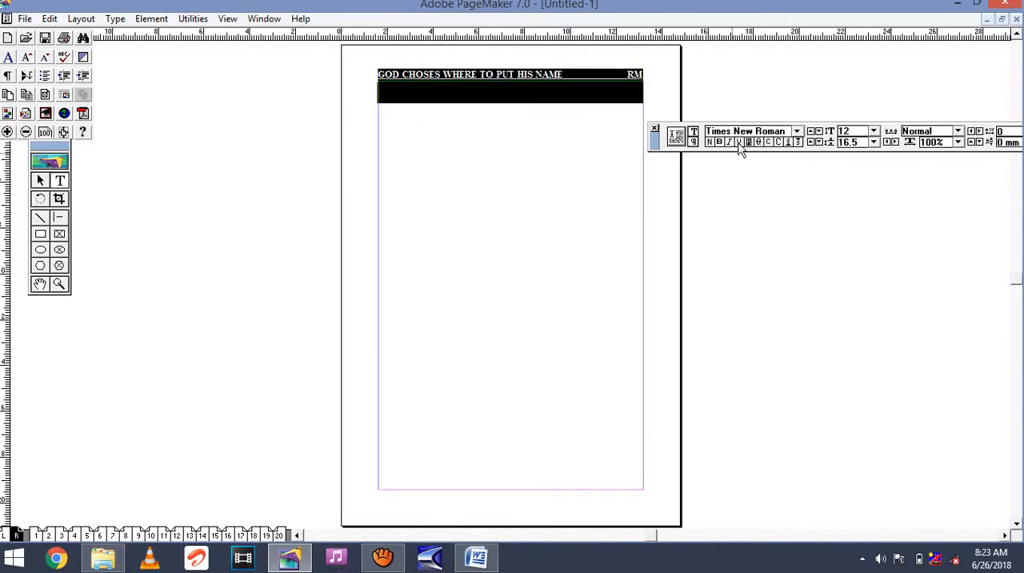
left_click(563, 83)
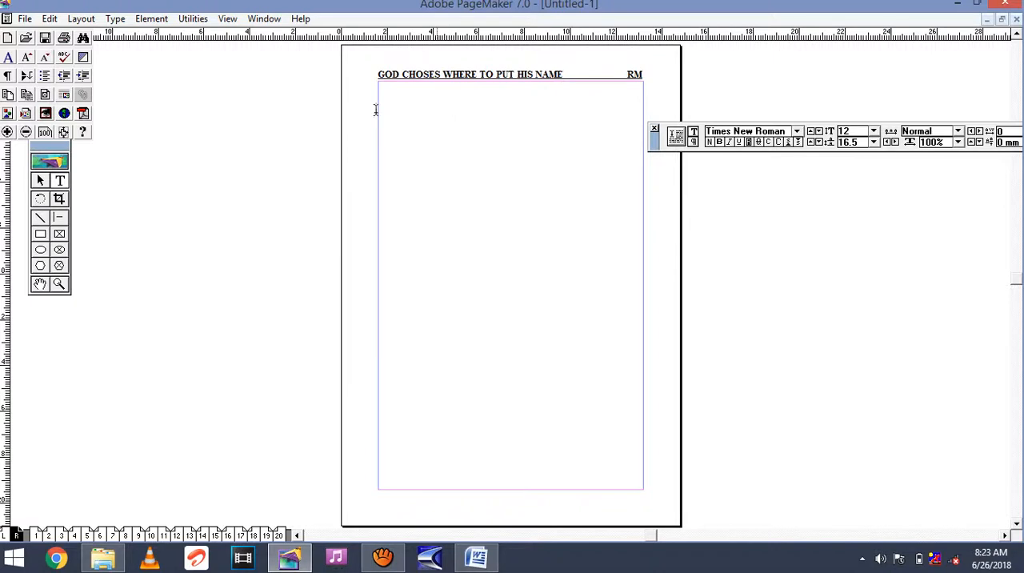
Nudge the right master page header upward, away from the top margin, to a Y position of about 17 mm.
left_click(41, 181)
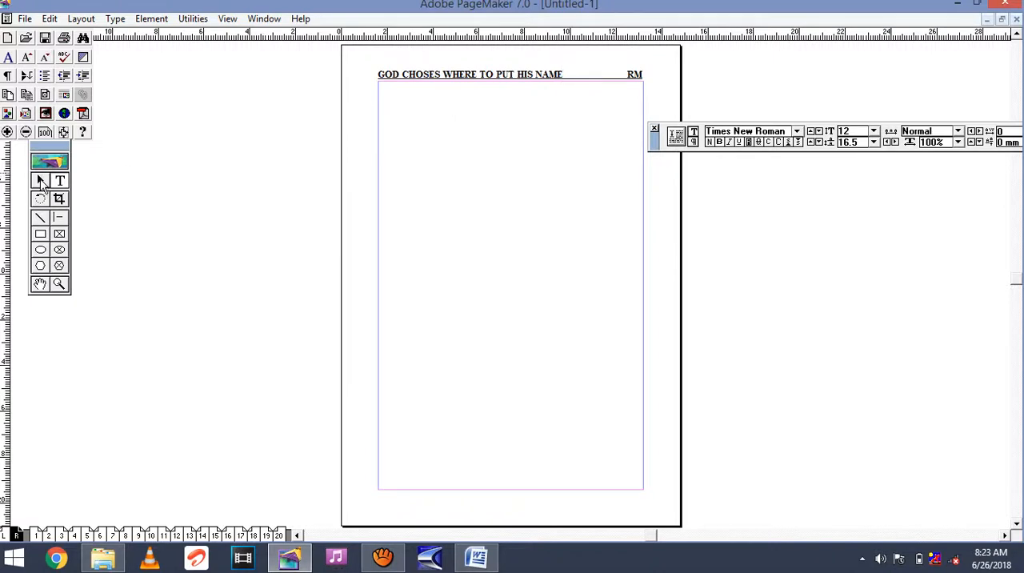
left_click(469, 76)
key("Up")
key("Up")
key("Up")
key("Up")
key("Up")
key("Up")
key("Up")
key("Up")
key("Up")
key("Up")
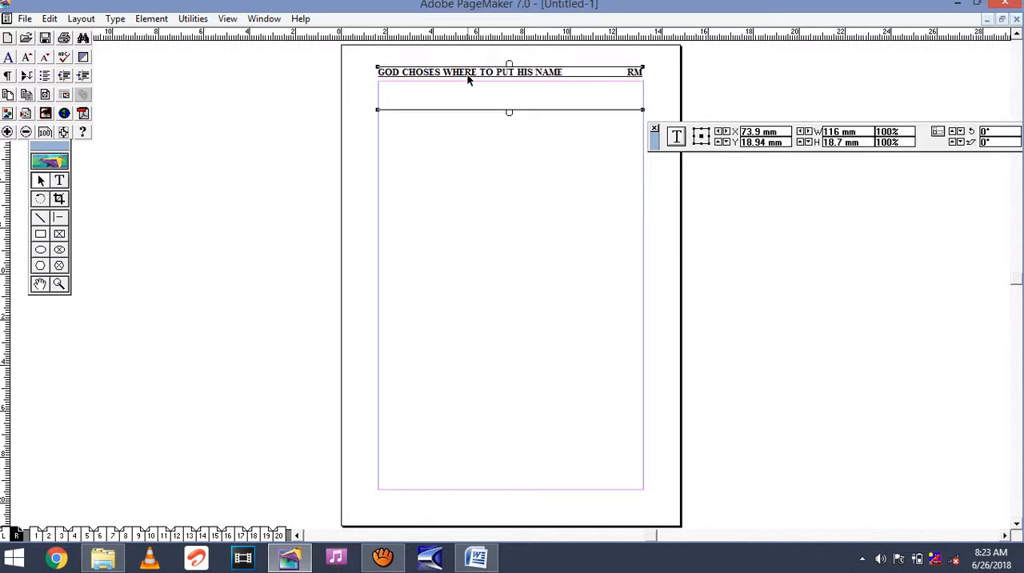
key("Up")
key("Up")
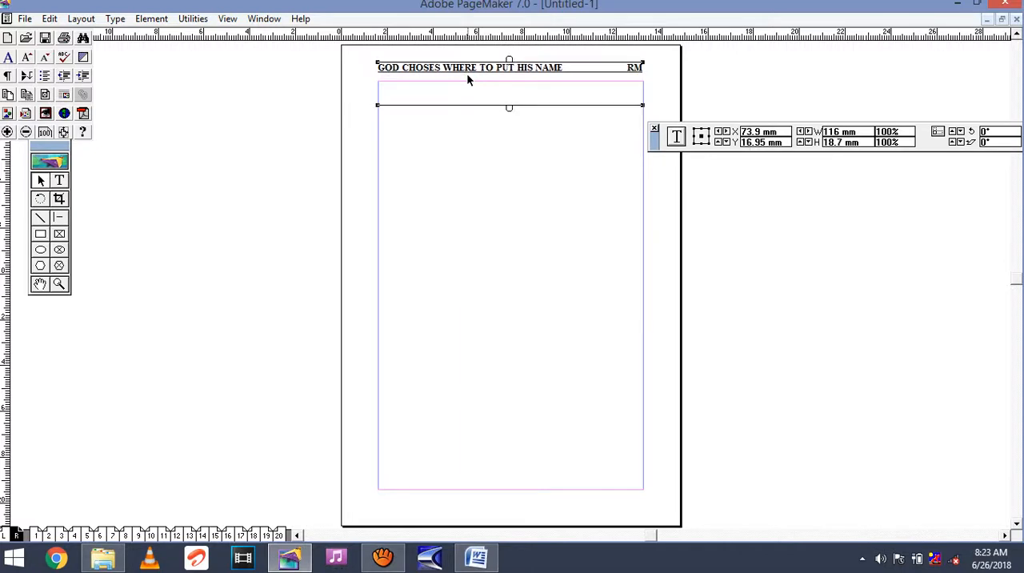
left_click(467, 192)
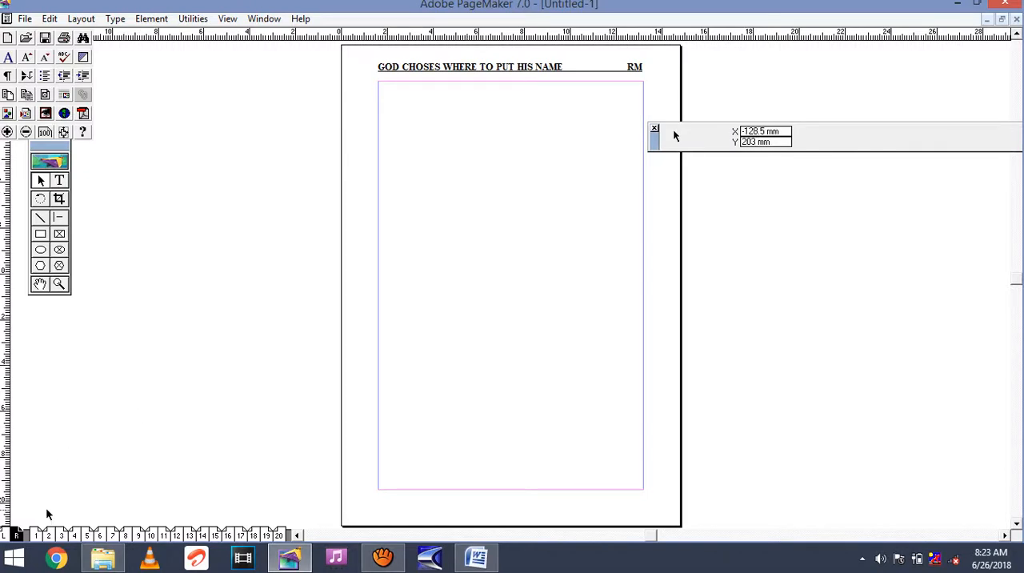
Check the headers and page numbers on pages 1 to 4 of the booklet.
left_click(49, 534)
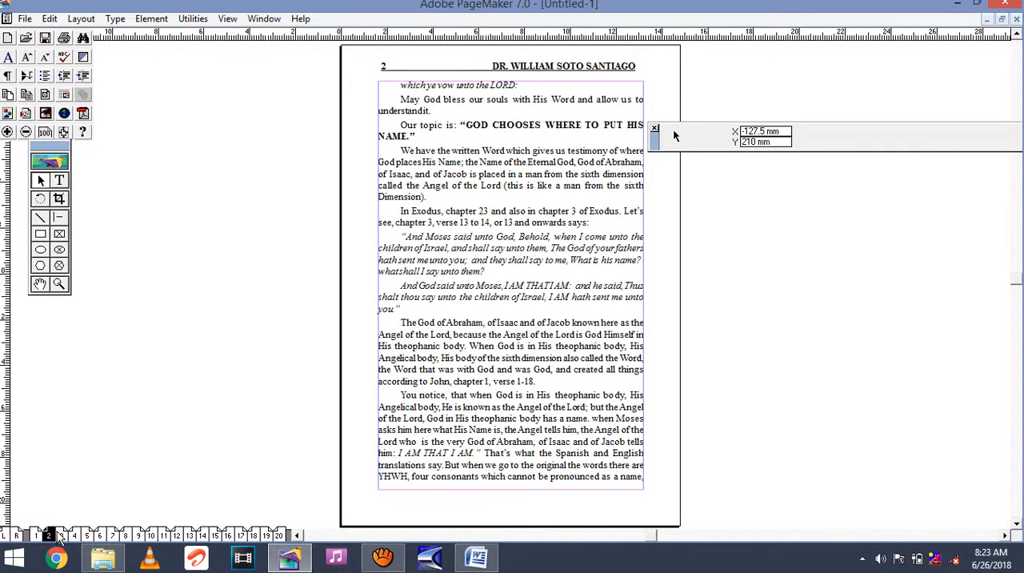
left_click(62, 534)
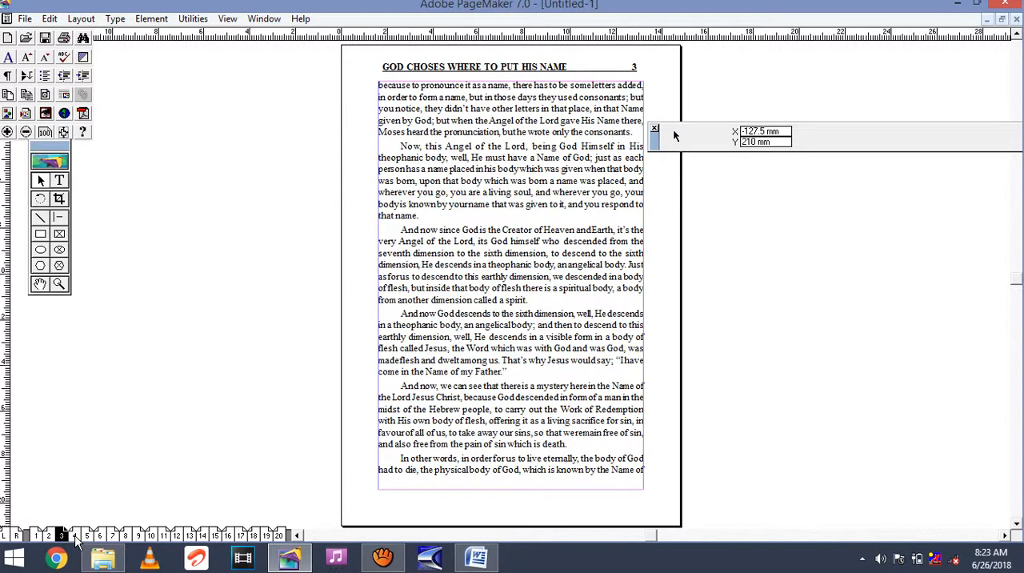
left_click(75, 534)
left_click(36, 534)
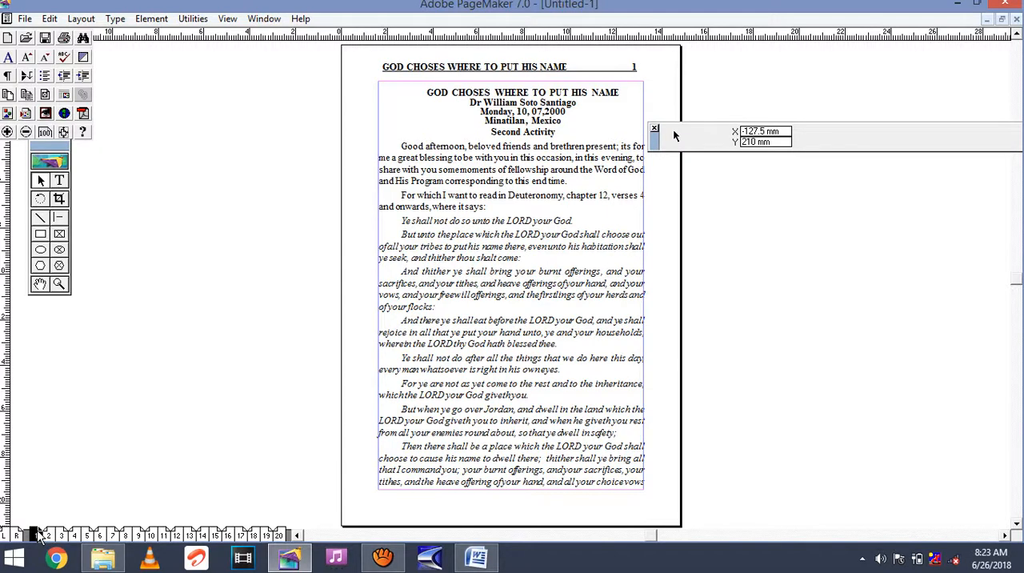
left_click(48, 535)
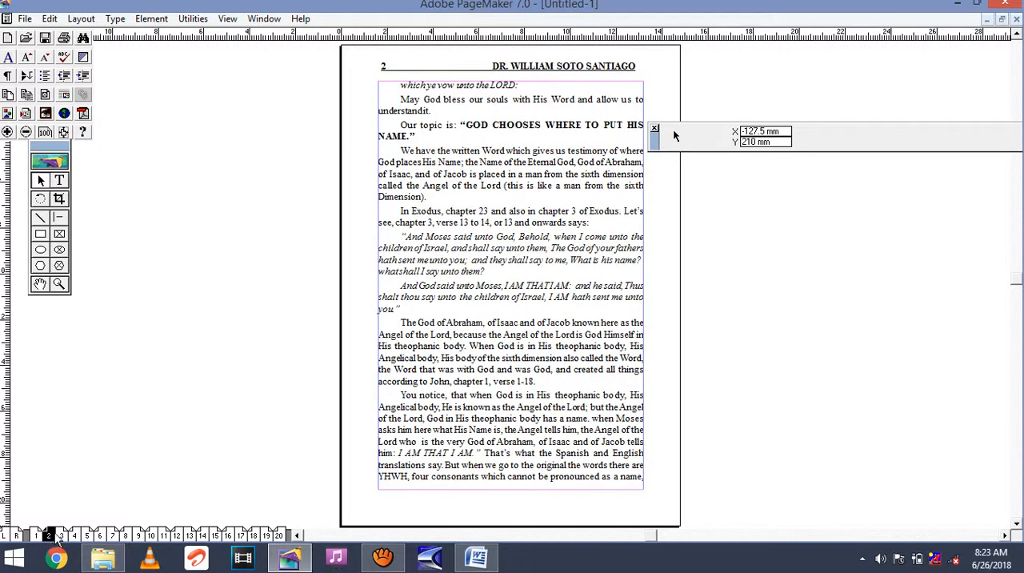
left_click(61, 535)
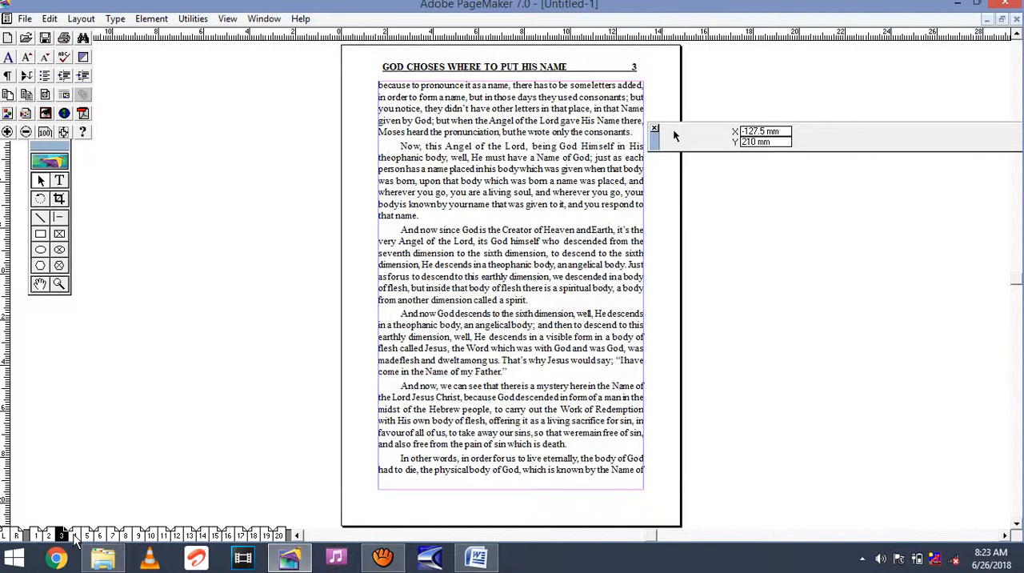
left_click(74, 535)
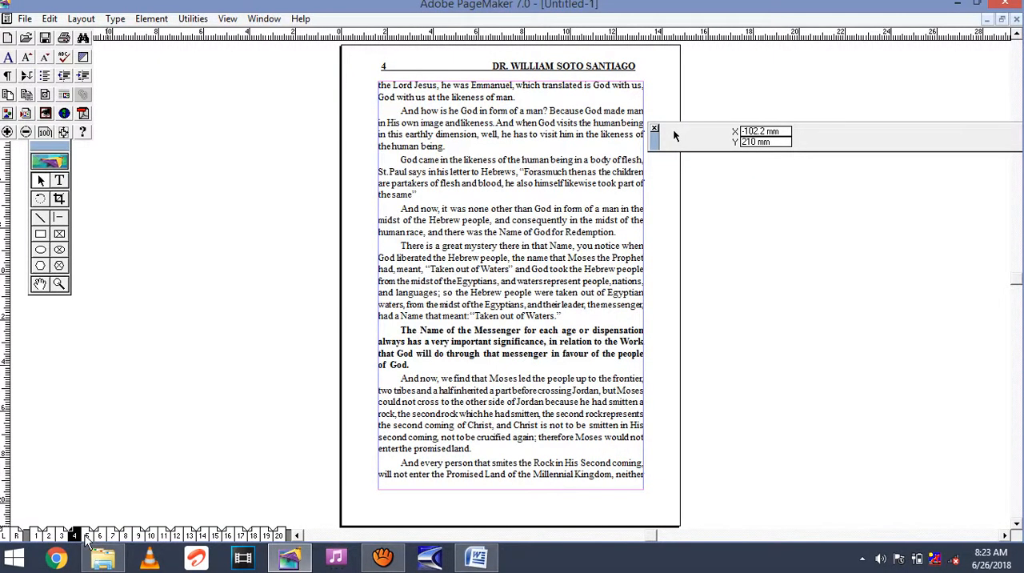
Check the headers and page numbers on pages 5 to 9 of the booklet.
left_click(87, 534)
left_click(100, 535)
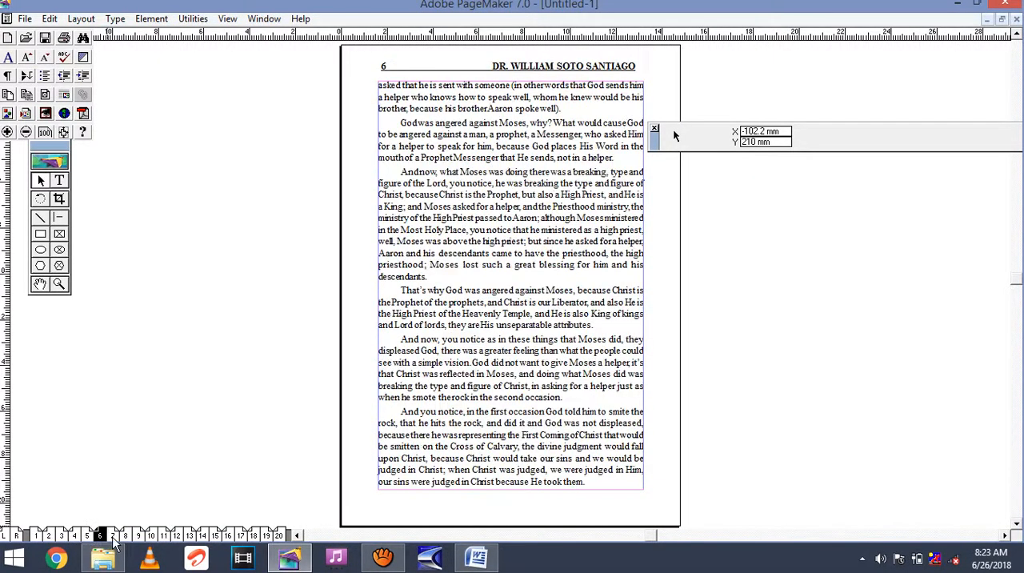
left_click(113, 535)
left_click(126, 535)
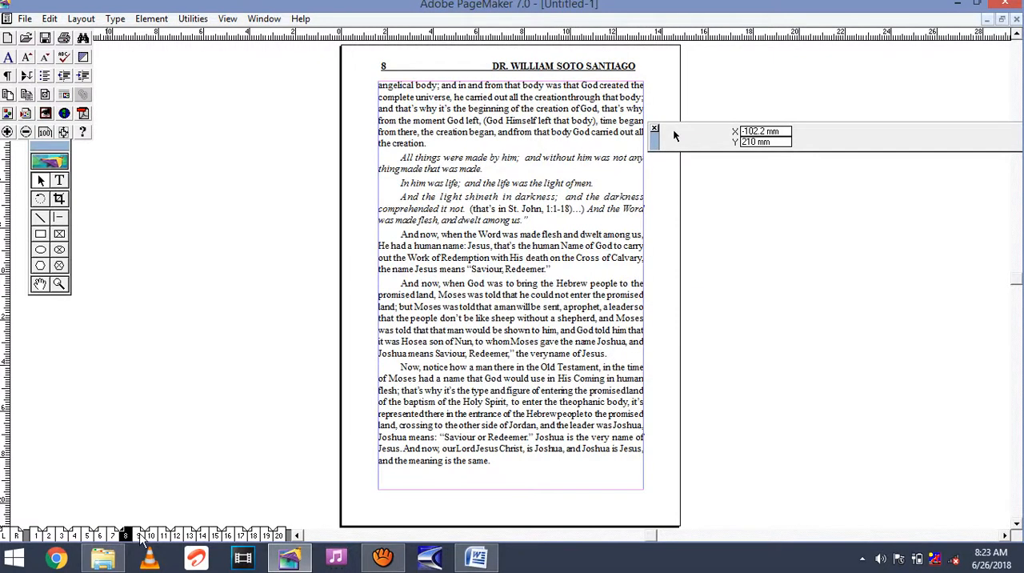
left_click(138, 535)
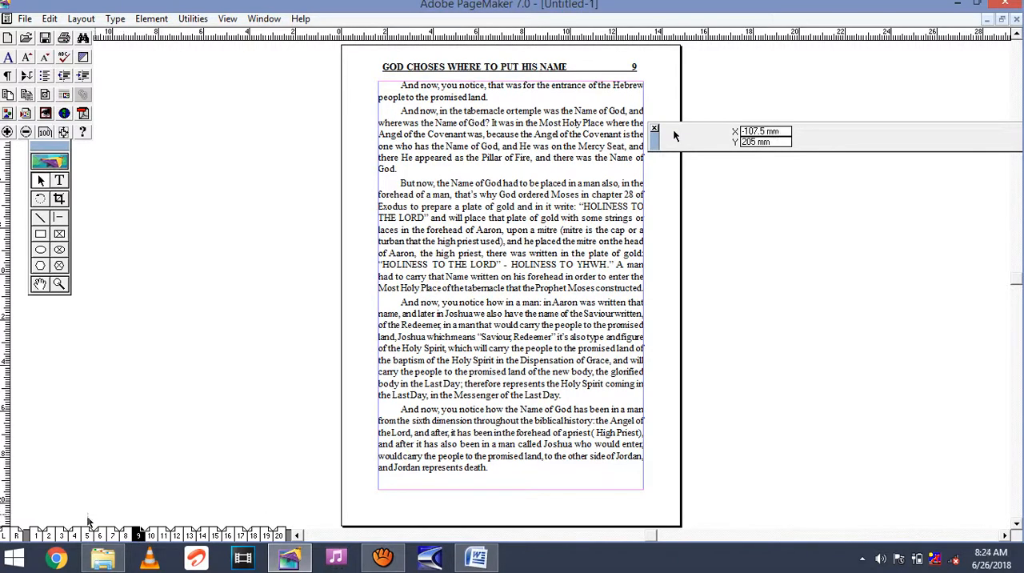
Insert 2 pages before page 1 with the Document Master and look through the first three pages.
left_click(35, 534)
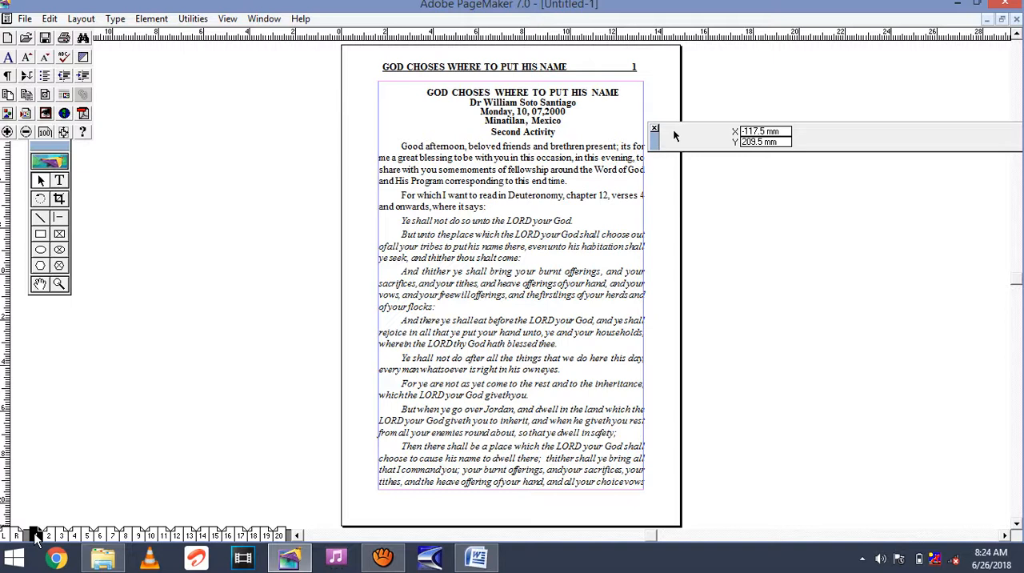
right_click(35, 536)
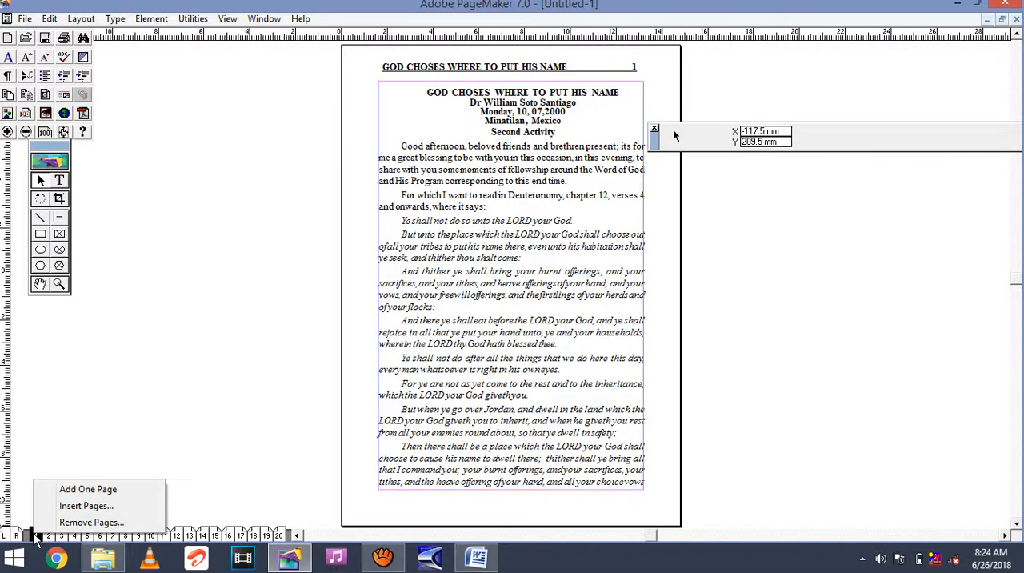
left_click(83, 505)
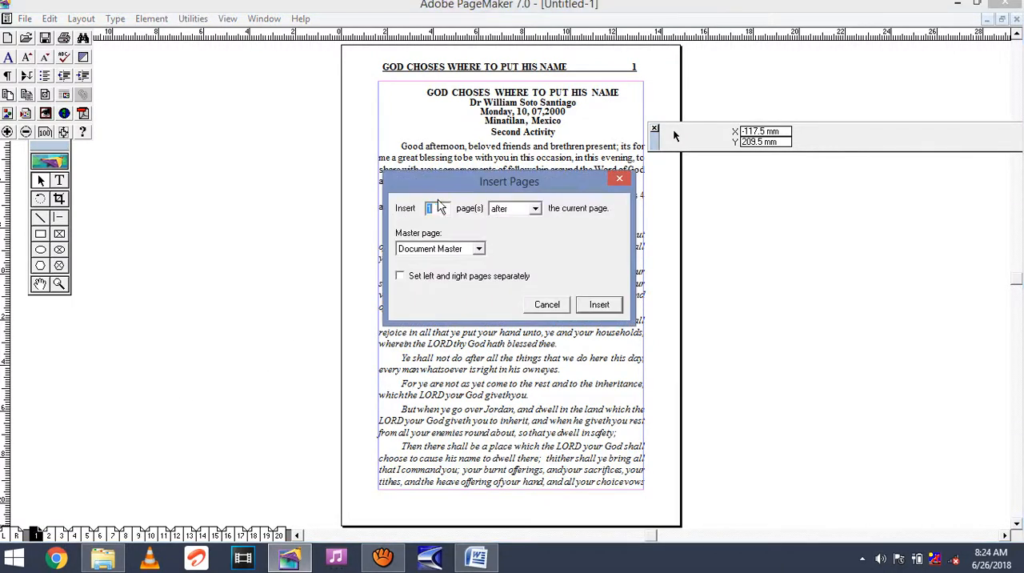
type("2")
left_click(535, 210)
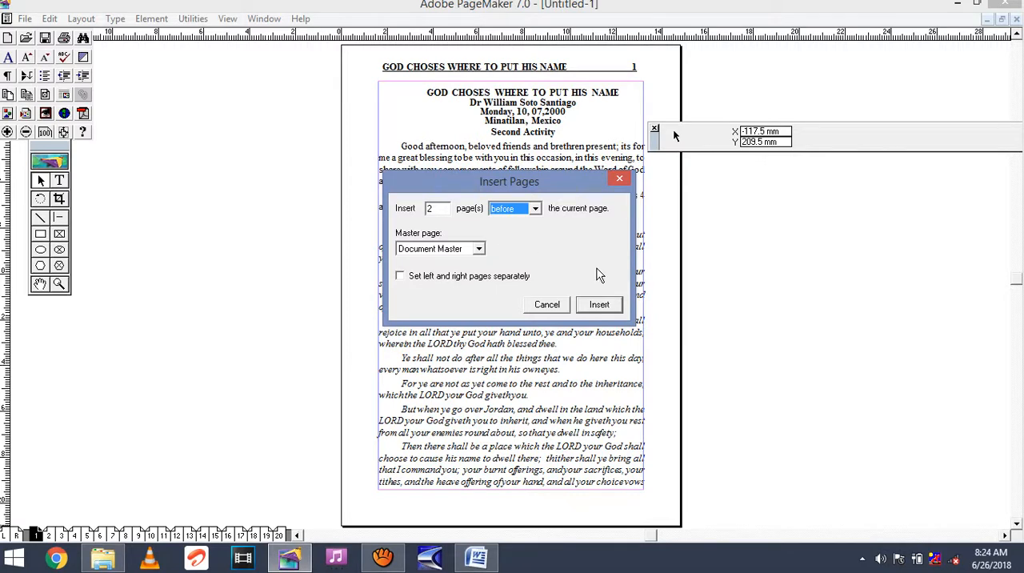
left_click(592, 303)
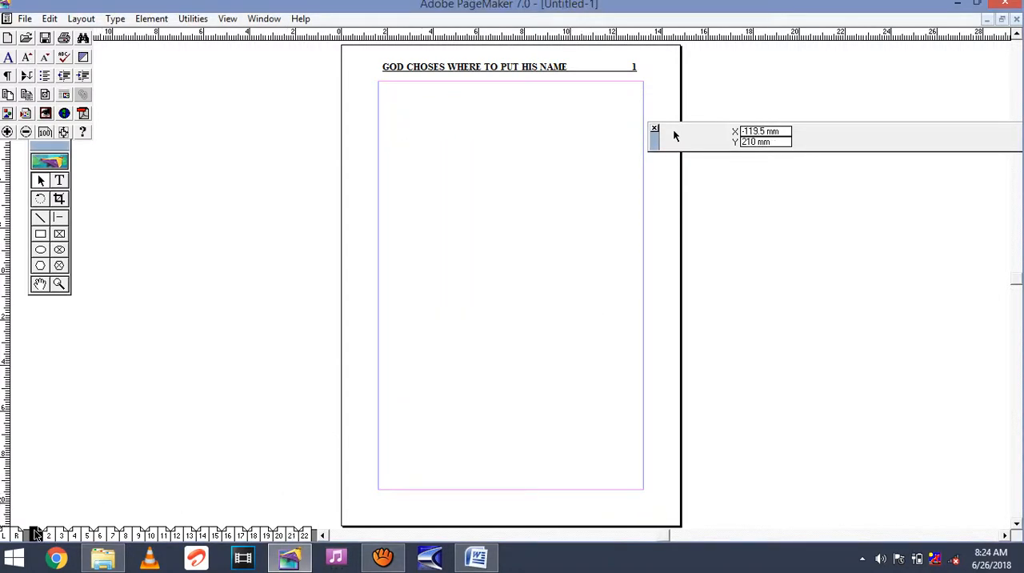
left_click(49, 534)
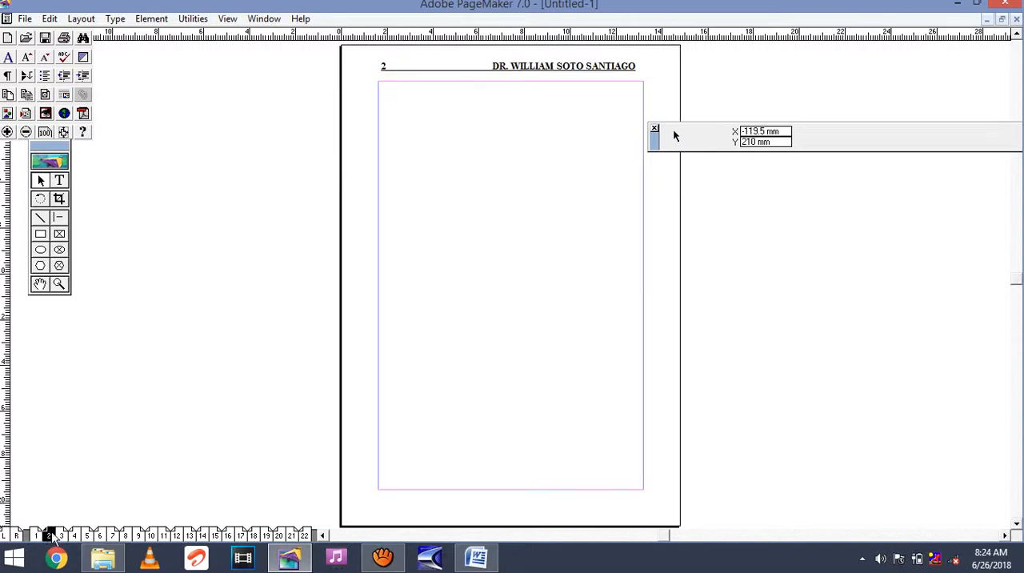
left_click(61, 535)
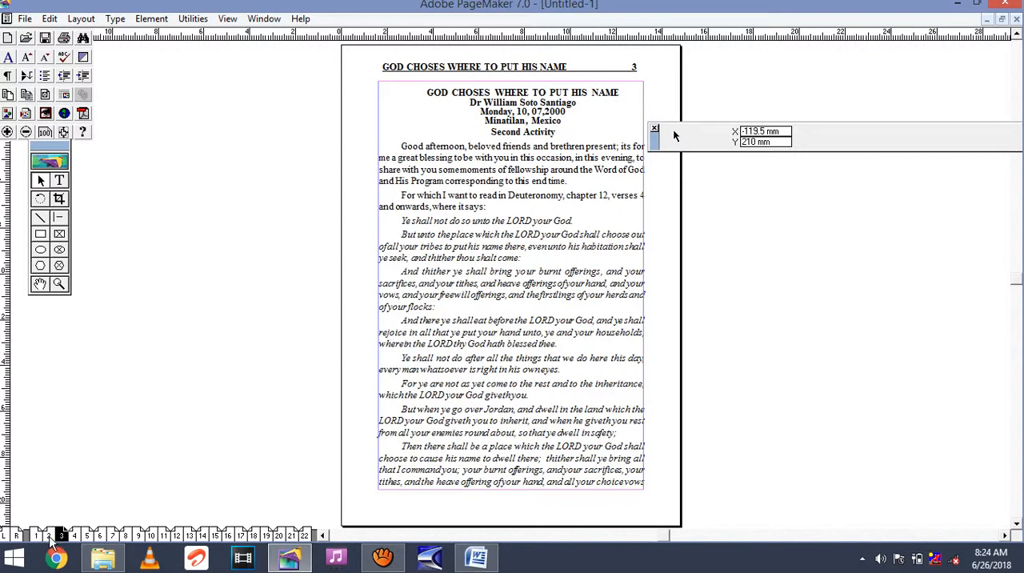
left_click(49, 534)
left_click(36, 534)
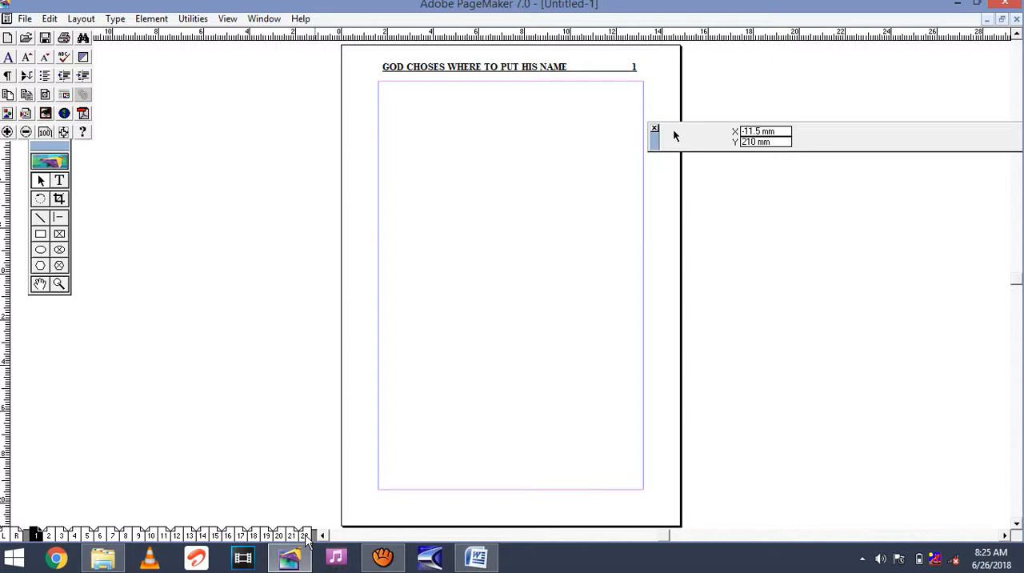
Insert 2 pages after page 22 with the Document Master.
left_click(305, 535)
right_click(305, 534)
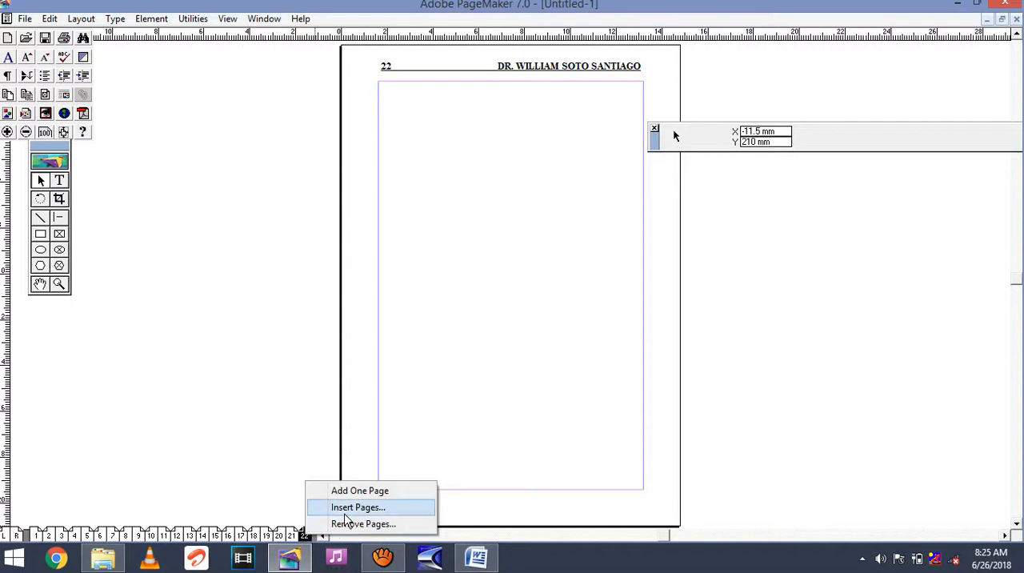
left_click(352, 511)
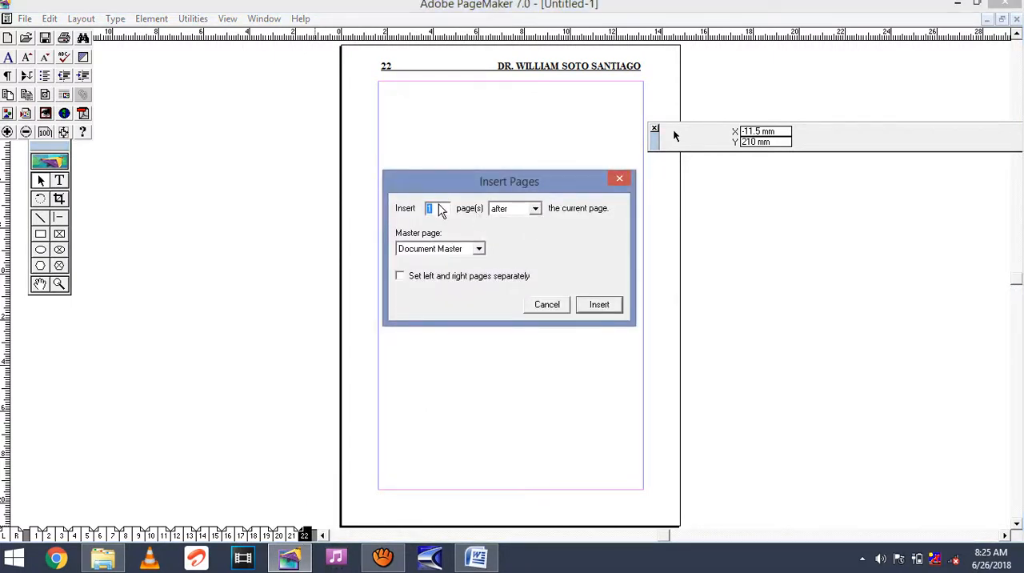
type("2")
left_click(598, 304)
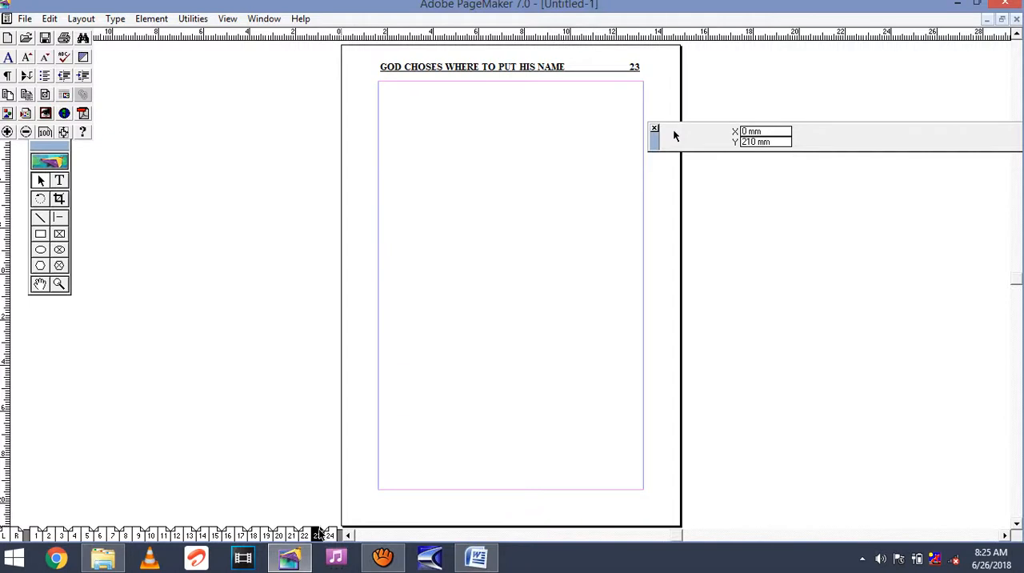
Examine pages 20 to 24 to see where the text ends and which closing pages are blank.
left_click(331, 536)
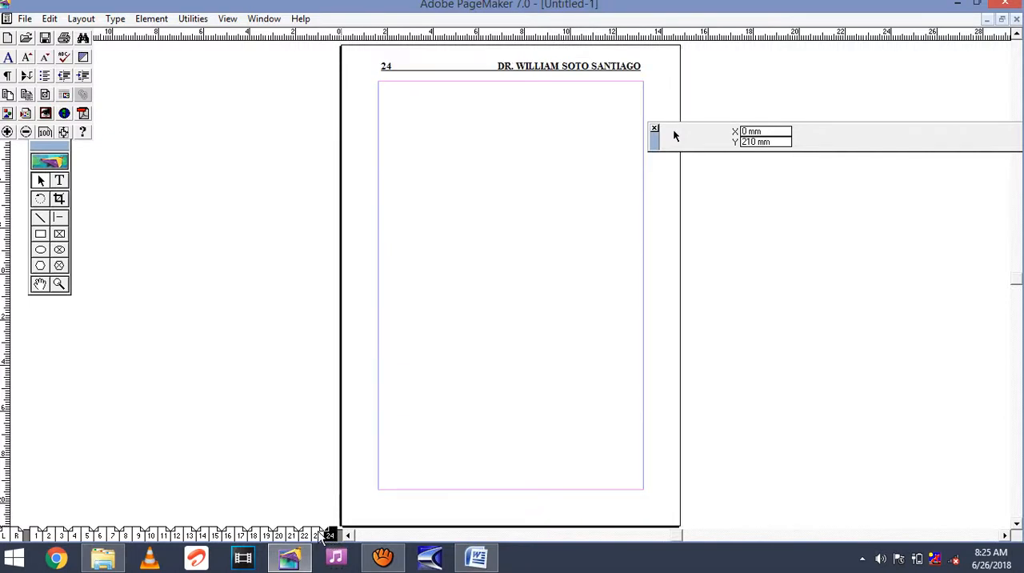
left_click(319, 536)
left_click(306, 536)
left_click(294, 536)
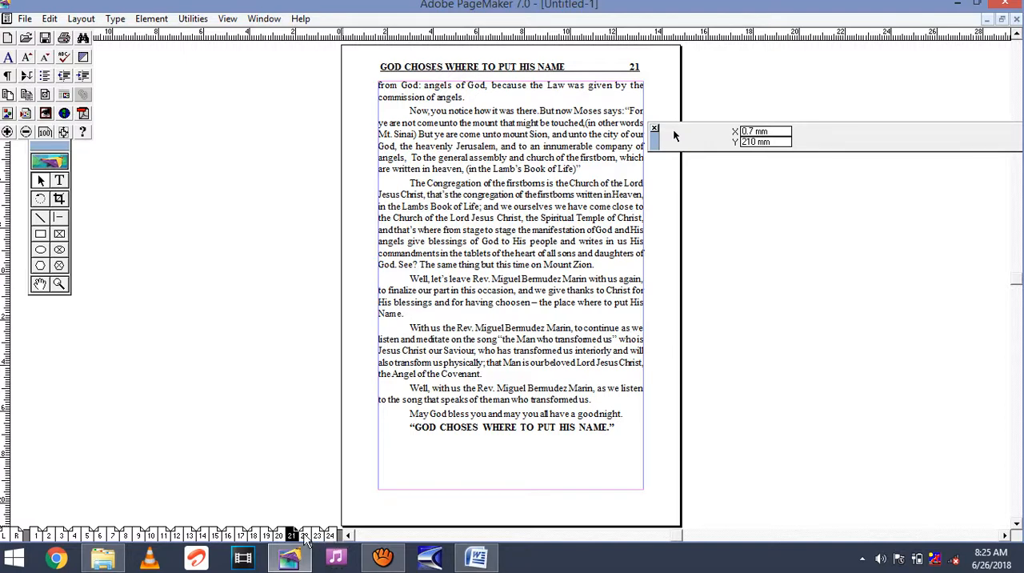
left_click(305, 535)
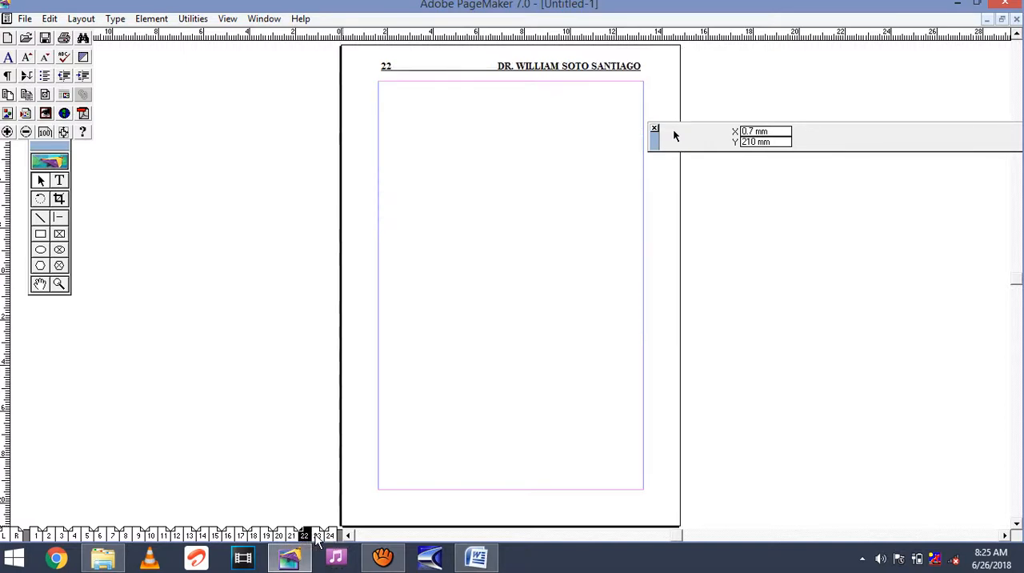
left_click(317, 535)
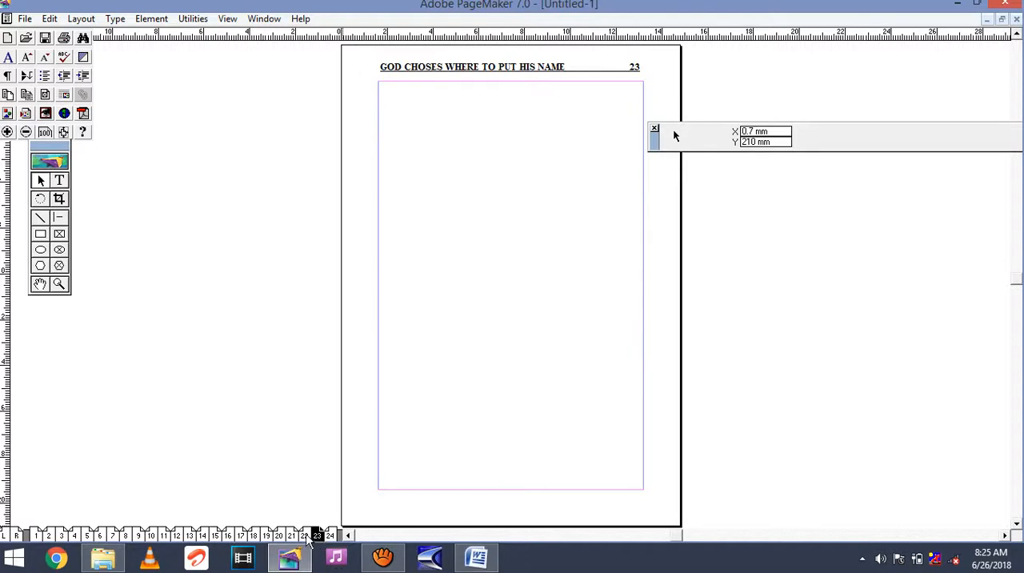
left_click(305, 535)
left_click(292, 534)
left_click(278, 534)
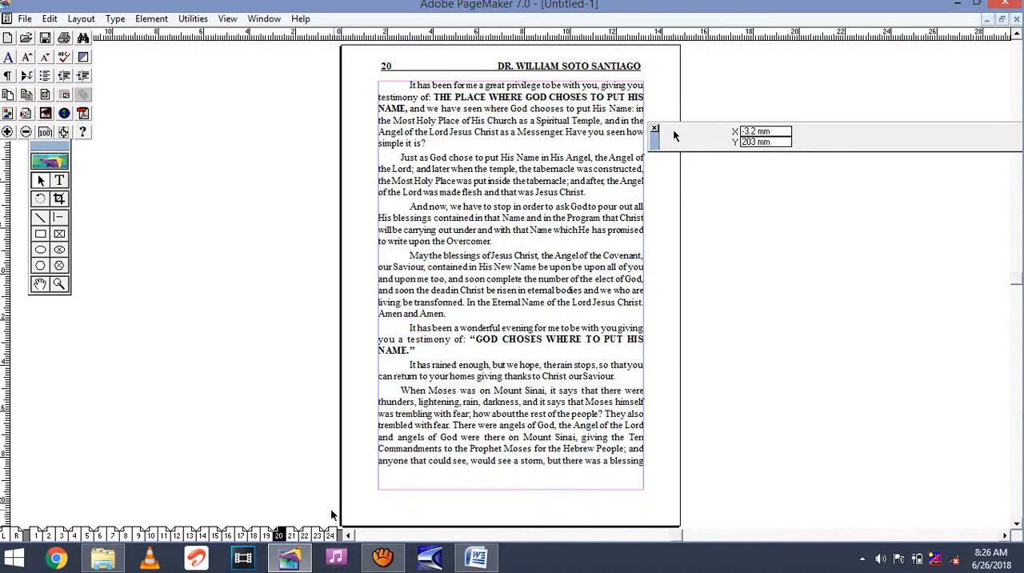
left_click(303, 534)
left_click(319, 534)
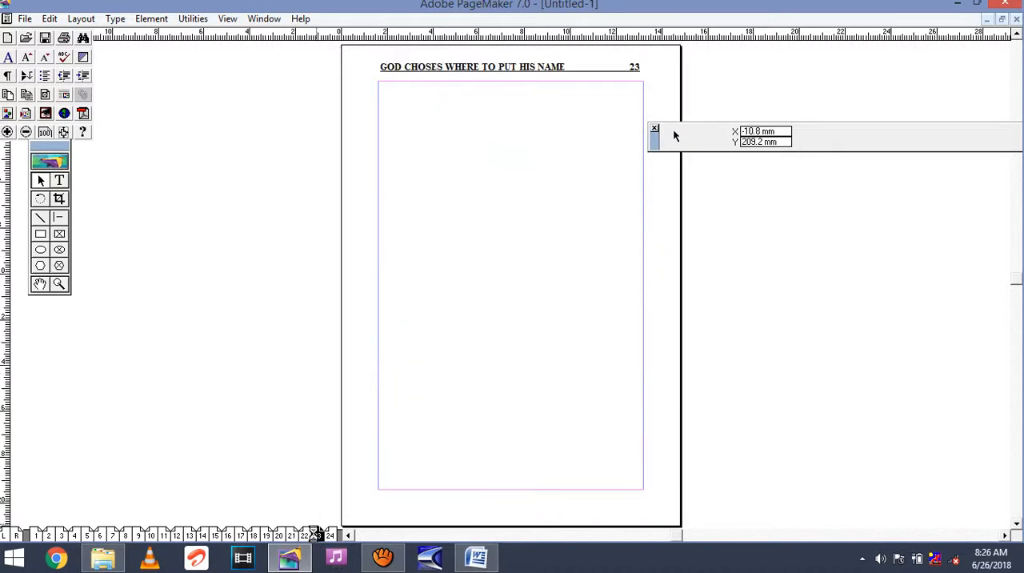
left_click(292, 534)
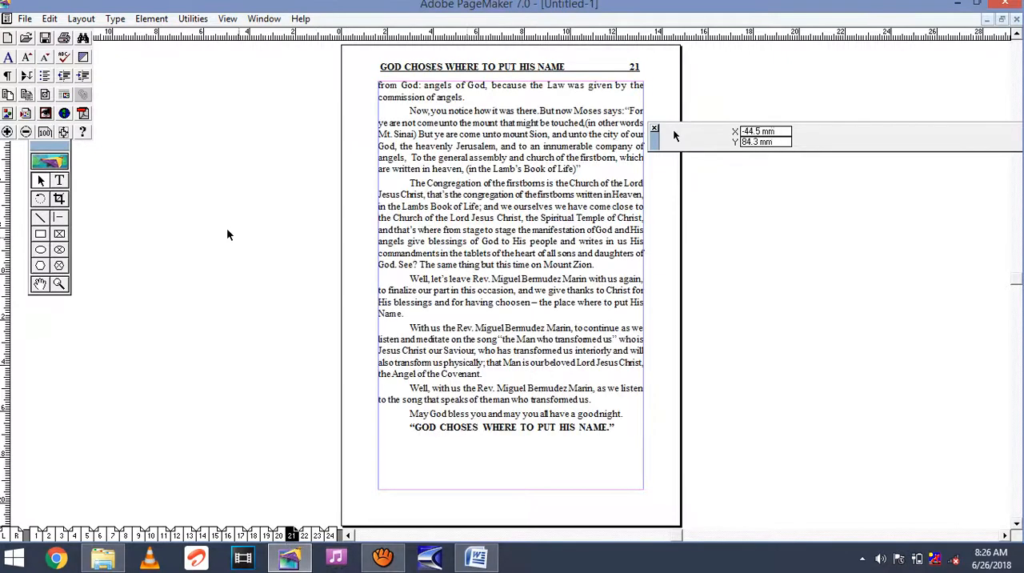
Set the space after paragraphs to 2 mm for the entire body text and check how it flows on pages 21 and 22.
left_click(60, 181)
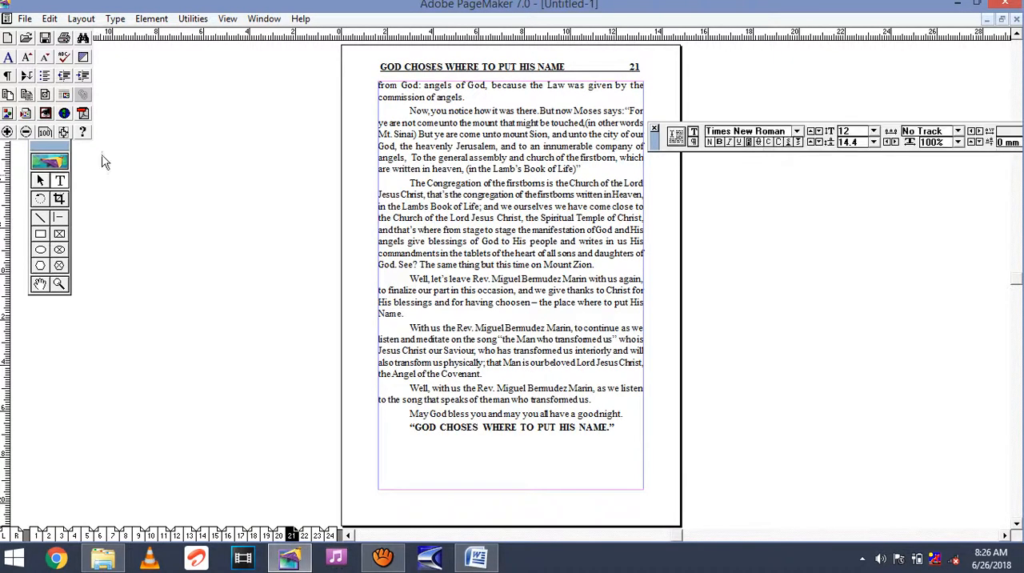
left_click(481, 230)
key("ctrl+a")
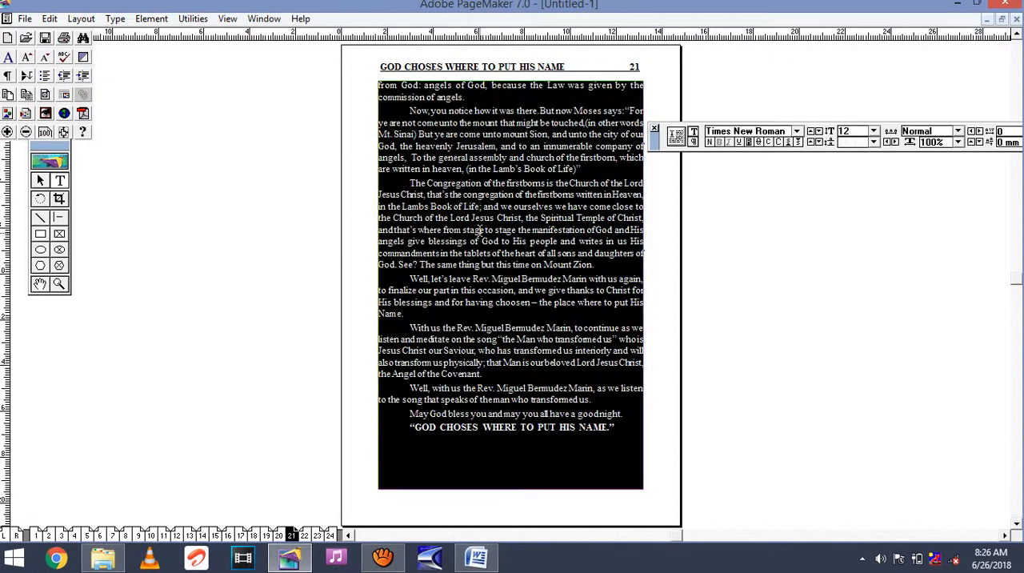
left_click(692, 141)
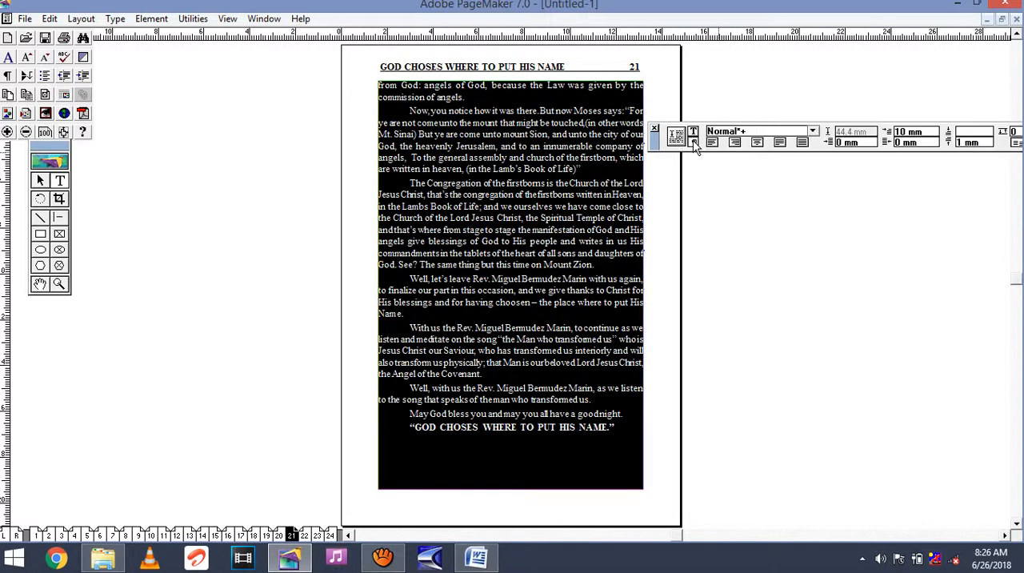
left_click(962, 142)
key("BackSpace")
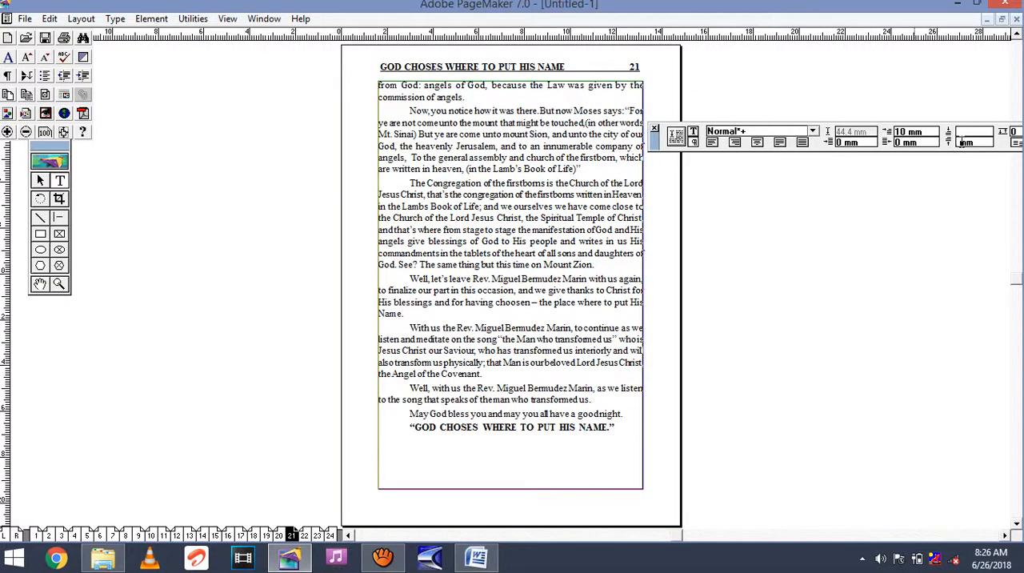
type("2")
key("Return")
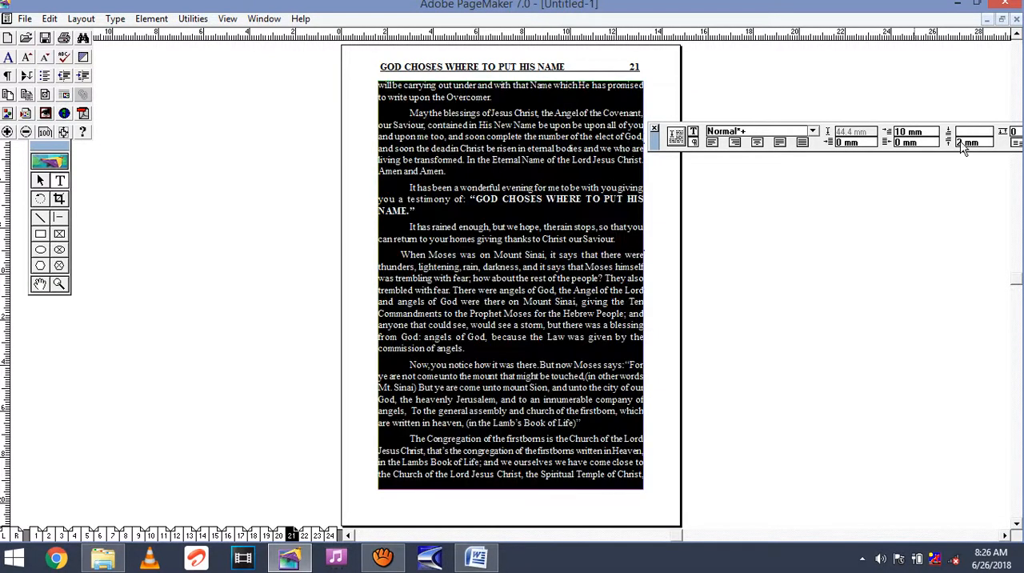
left_click(543, 289)
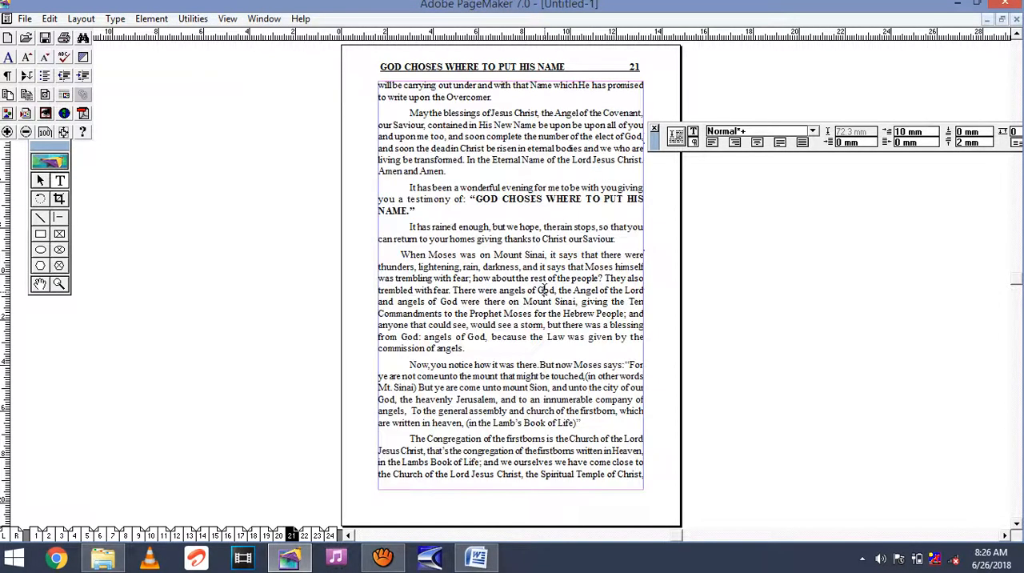
left_click(305, 534)
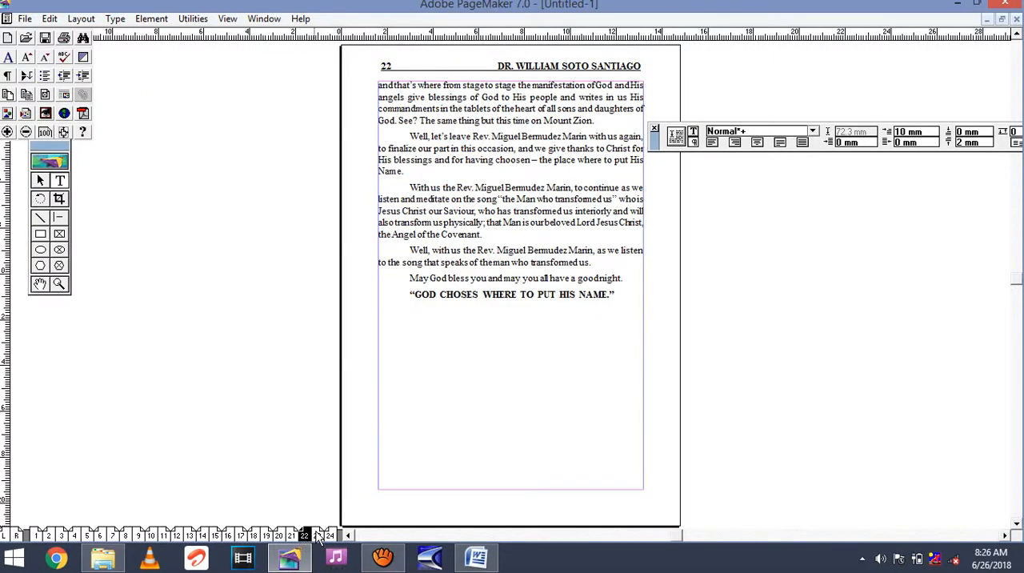
left_click(293, 534)
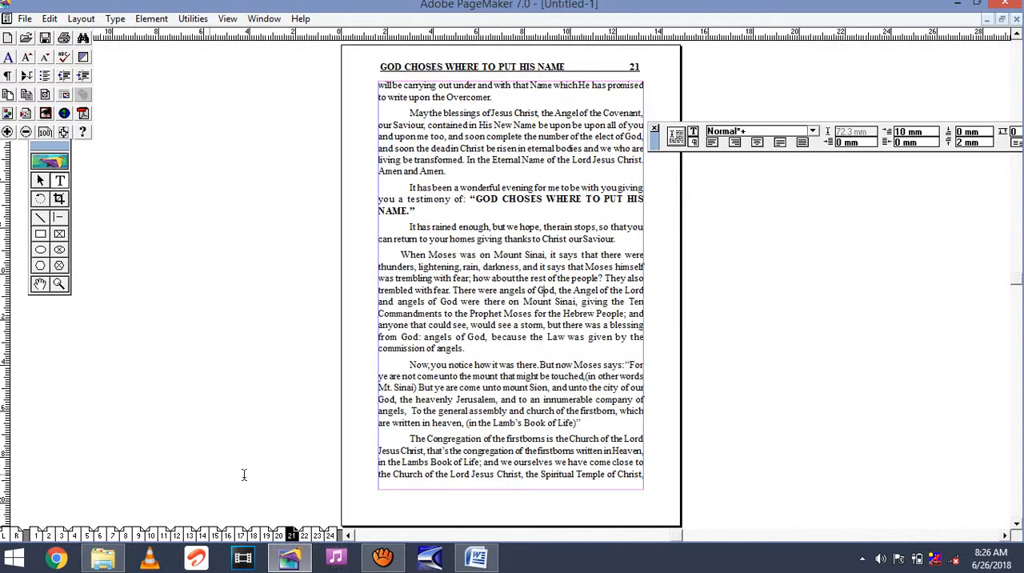
Add the heading text NOTES at the start of the blank page 23.
left_click(316, 535)
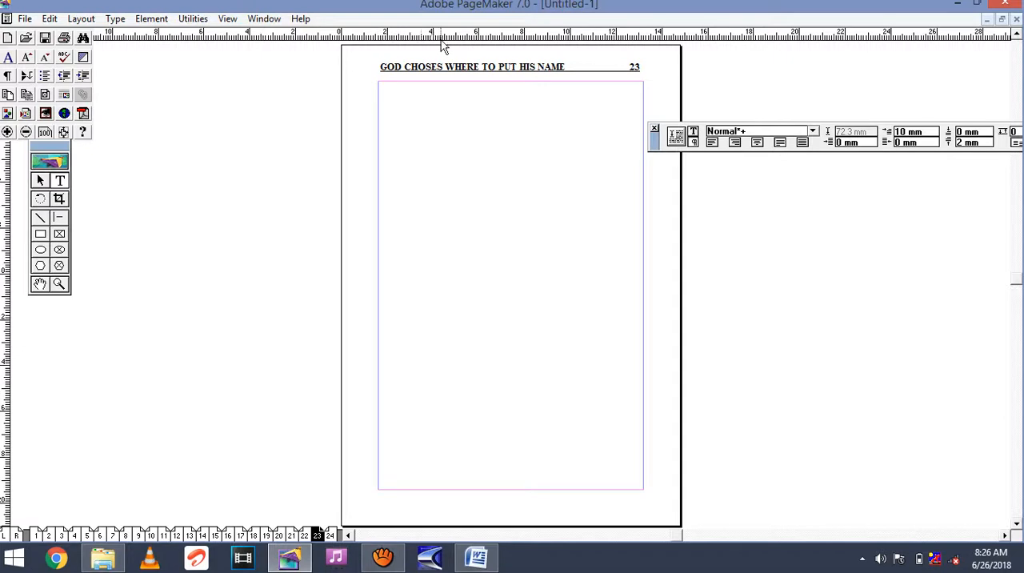
left_click(390, 90)
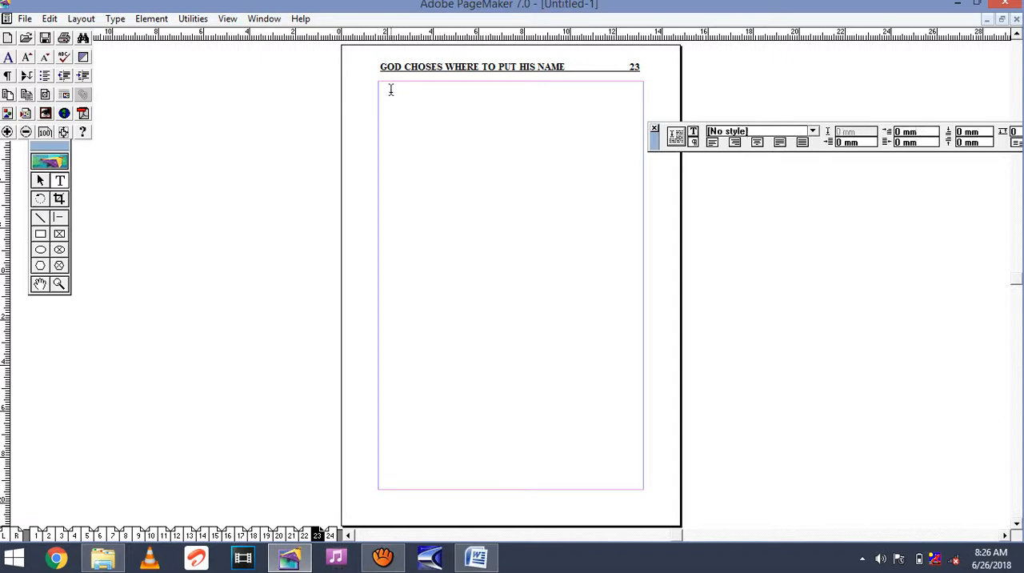
type("NOTES")
Make the NOTES heading on page 23 bold and underlined, and centre it.
left_click_drag(412, 90, 370, 85)
left_click(693, 132)
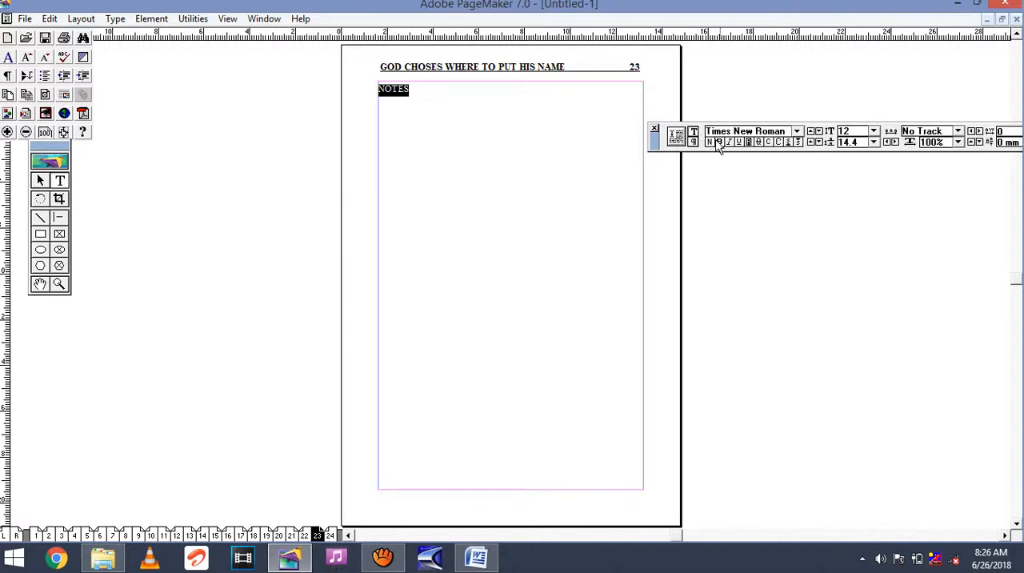
left_click(720, 142)
left_click(719, 144)
left_click(404, 119)
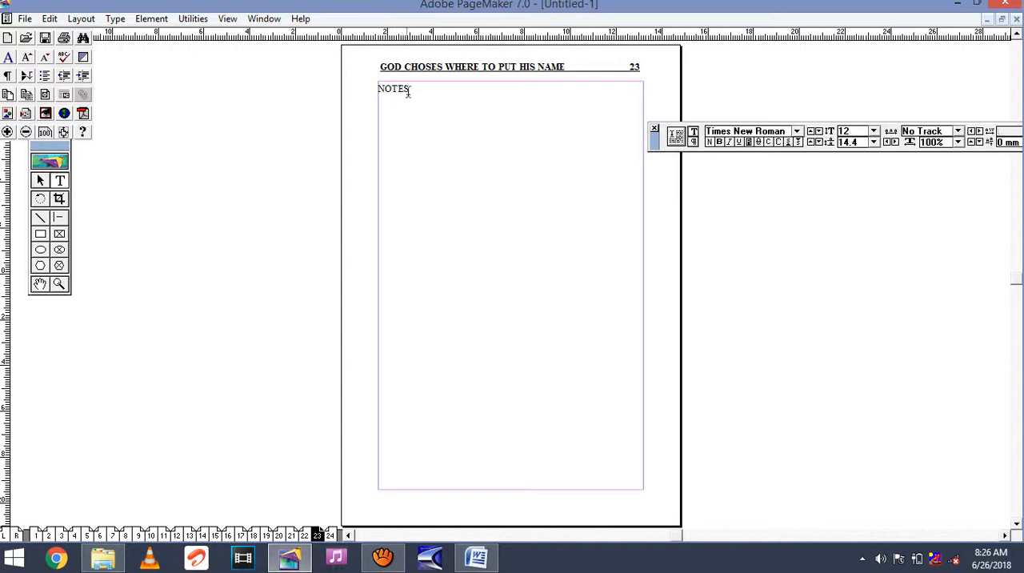
left_click_drag(409, 91, 376, 90)
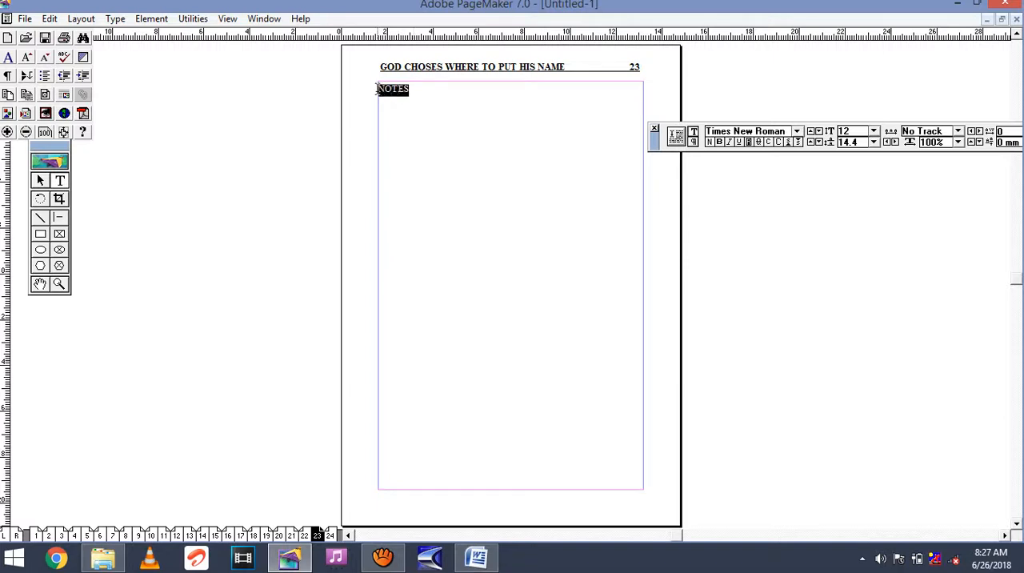
left_click(718, 143)
left_click(739, 142)
key("ctrl+shift+c")
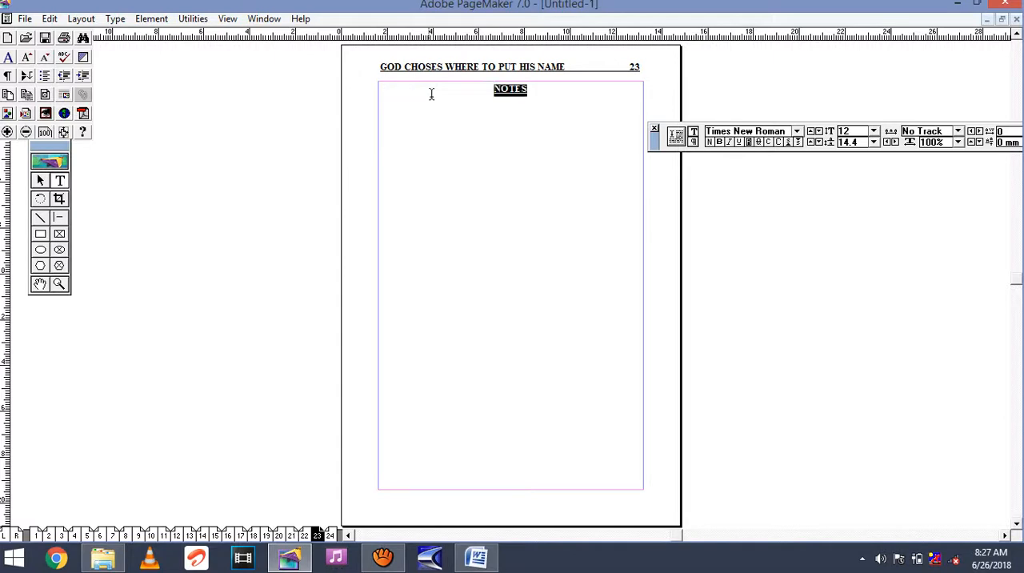
Start a dotted line below the NOTES heading on page 23 and clear the heading's bold and underline formatting from it.
left_click(545, 92)
type("........")
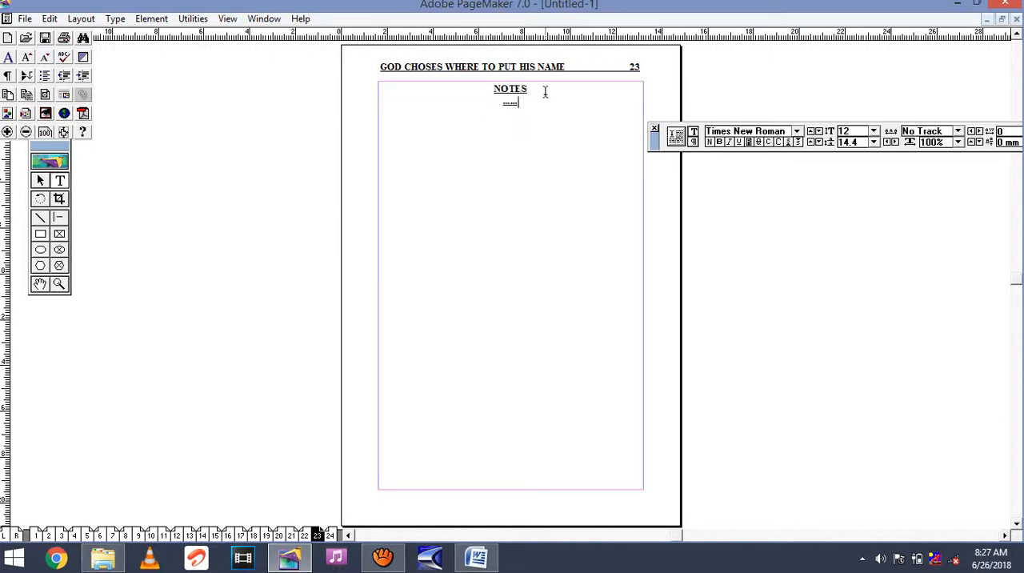
key("BackSpace")
key("BackSpace")
key("BackSpace")
key("BackSpace")
left_click_drag(502, 101, 525, 112)
left_click(587, 104)
left_click_drag(518, 105, 507, 104)
left_click(566, 104)
Fill in five full-width dotted writing lines below the NOTES heading.
type(".............................................................................................................................................")
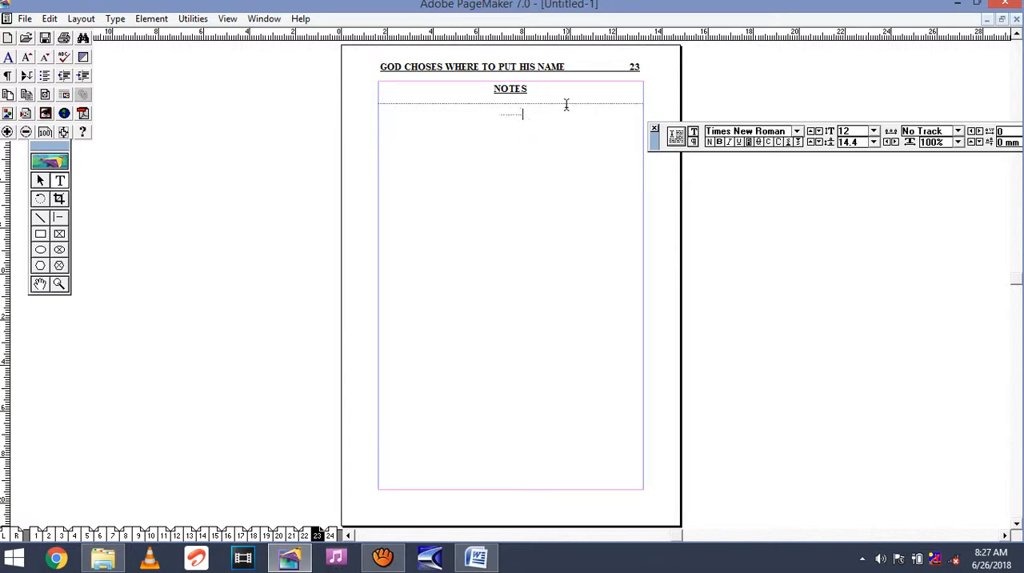
type("................................................")
type("............................................................................")
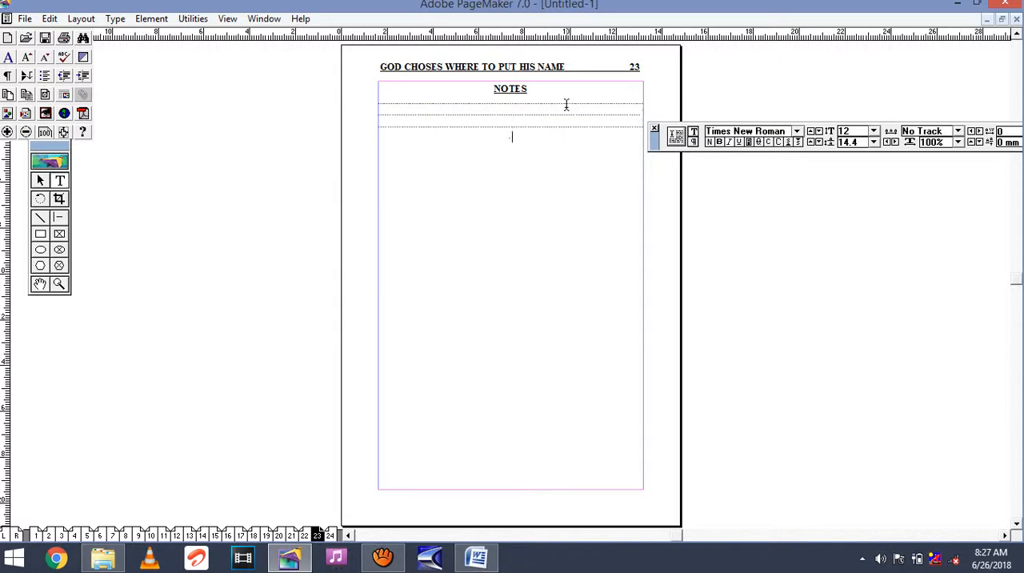
type(".....................................................................................................................................................................")
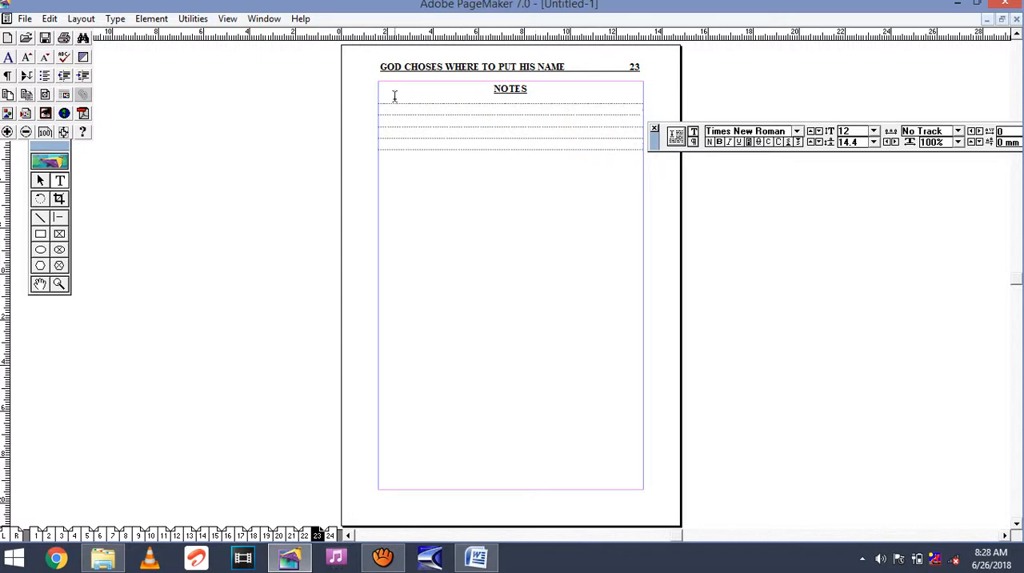
Copy the block of five dotted lines and paste it directly below the original block.
left_click_drag(379, 103, 445, 158)
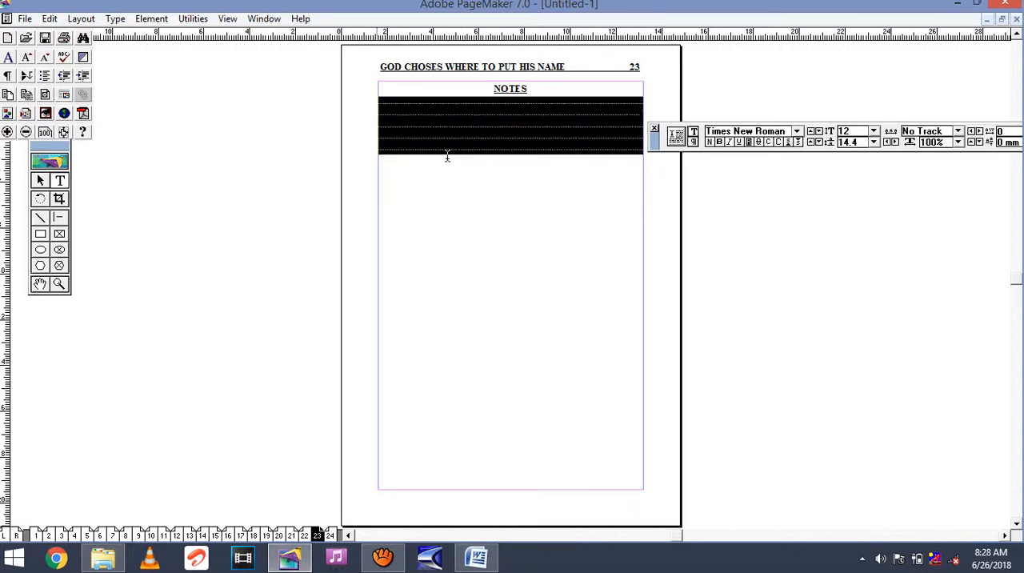
right_click(478, 130)
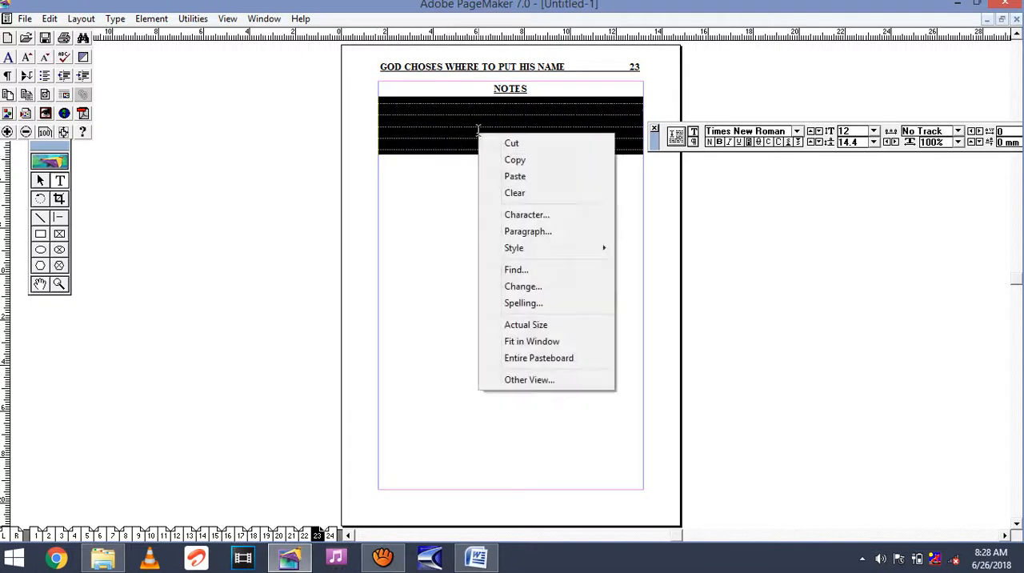
left_click(520, 160)
left_click(604, 182)
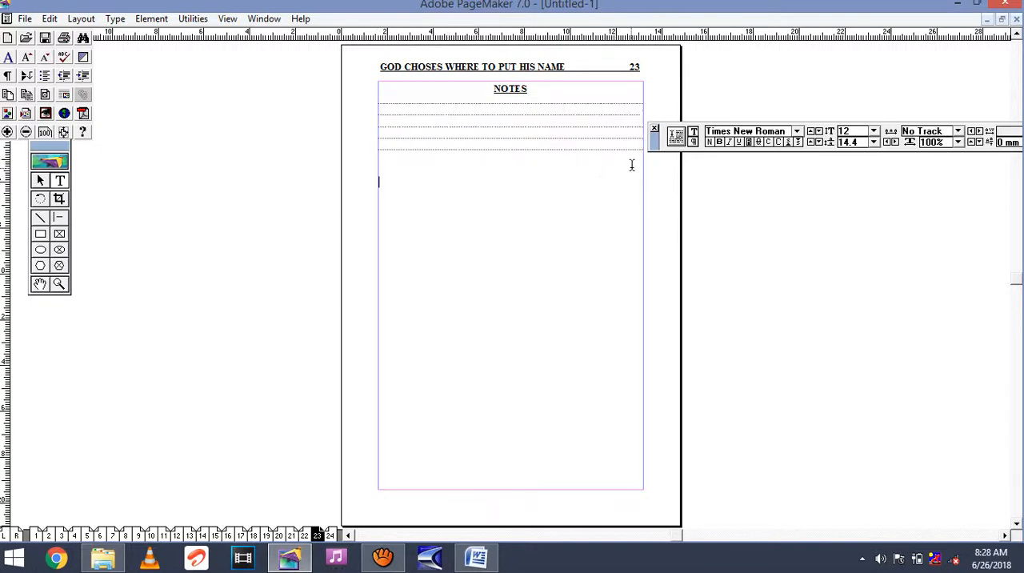
right_click(516, 162)
left_click(551, 208)
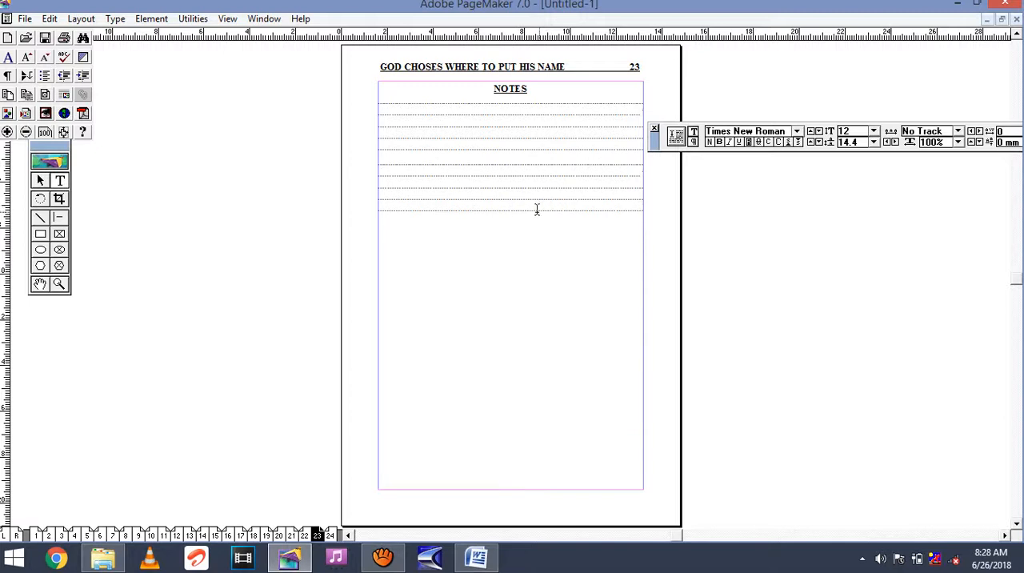
Paste the copied dotted lines four more times, each block below the last, to fill most of page 23.
right_click(516, 228)
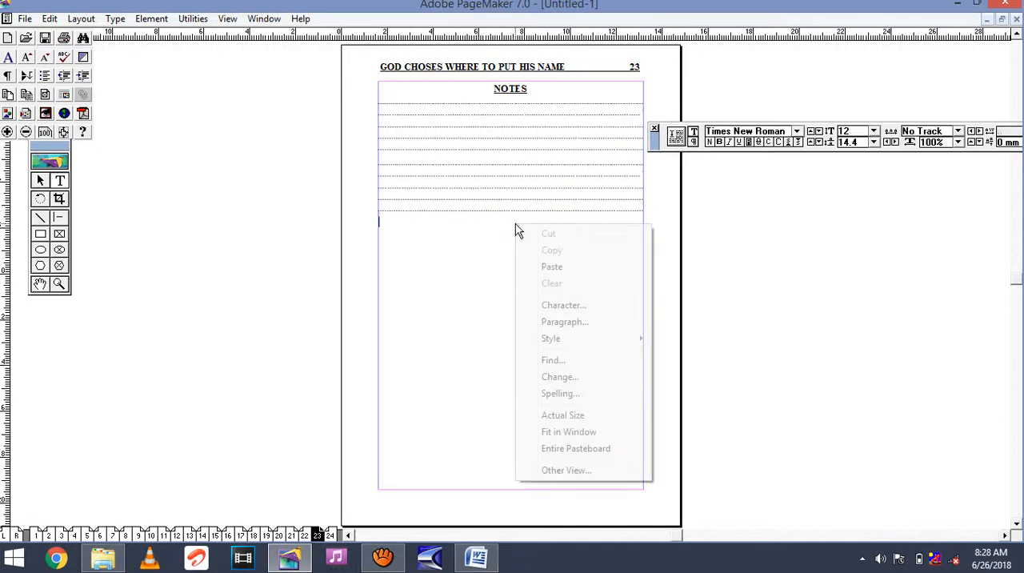
left_click(551, 266)
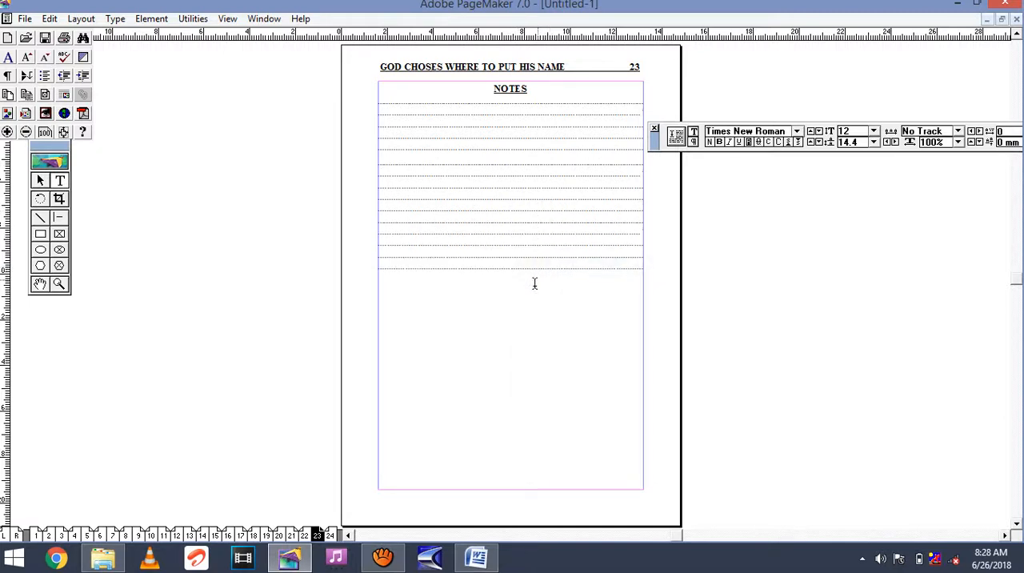
left_click(517, 279)
right_click(516, 278)
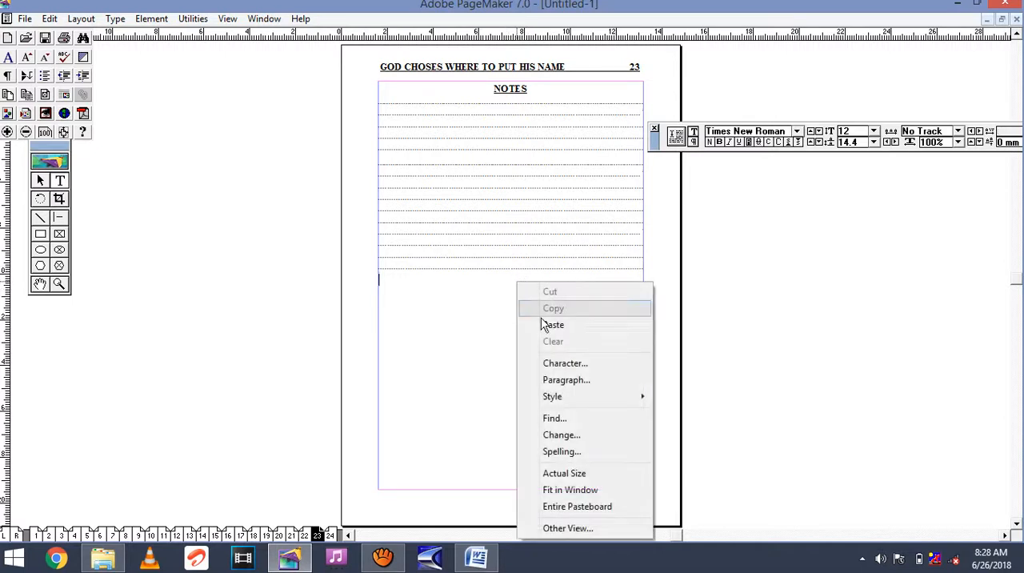
left_click(551, 326)
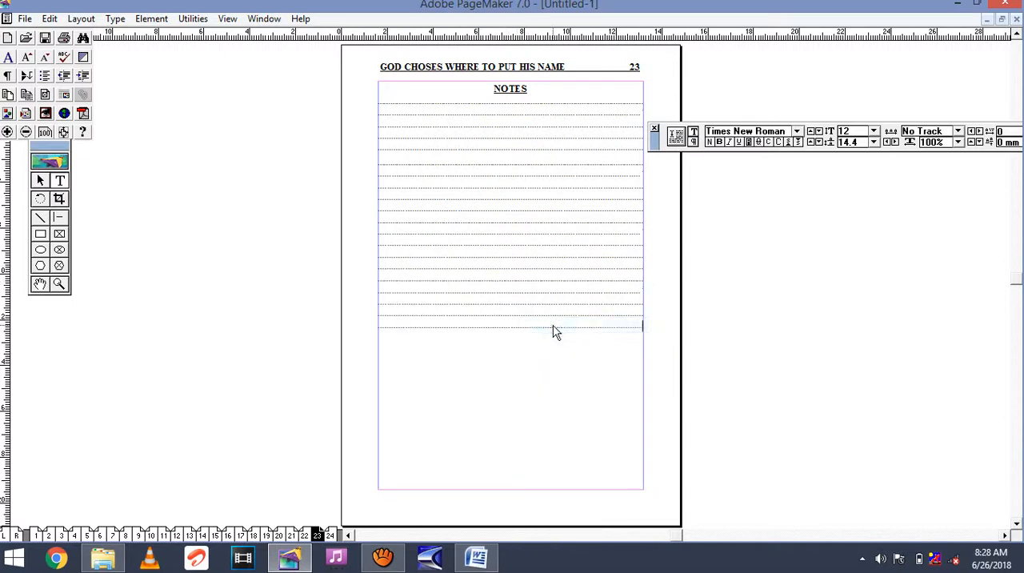
right_click(514, 338)
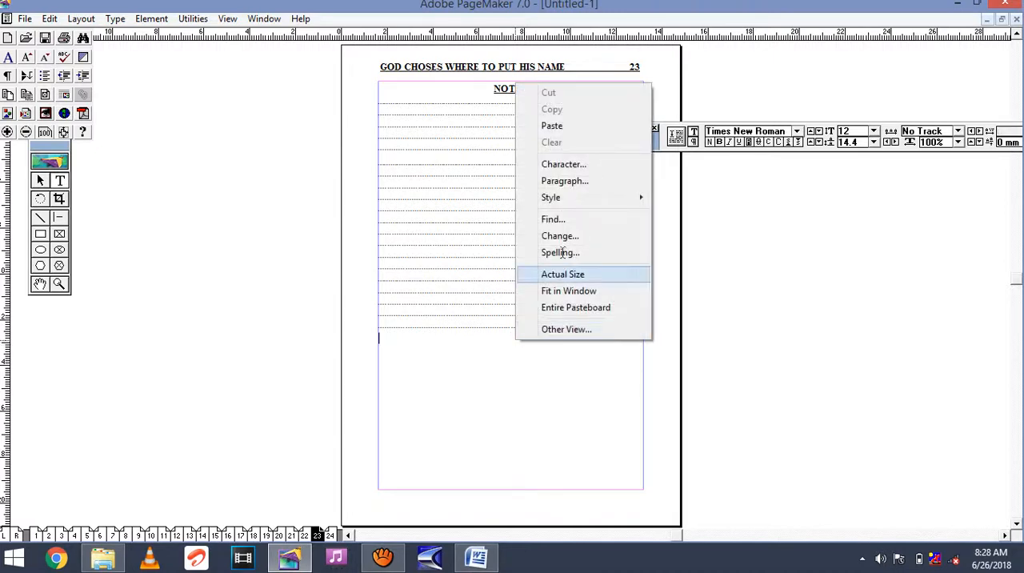
left_click(593, 126)
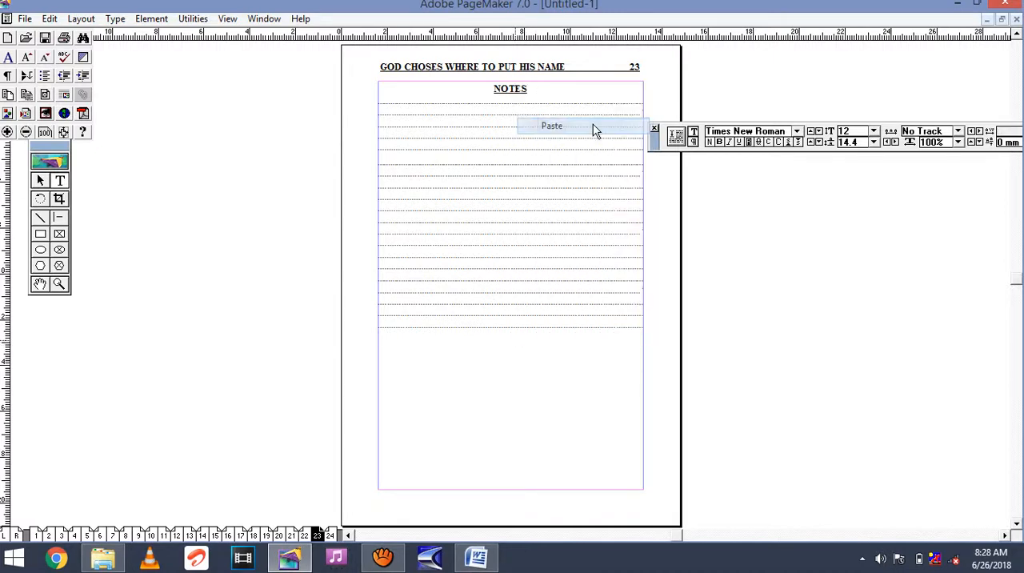
right_click(512, 395)
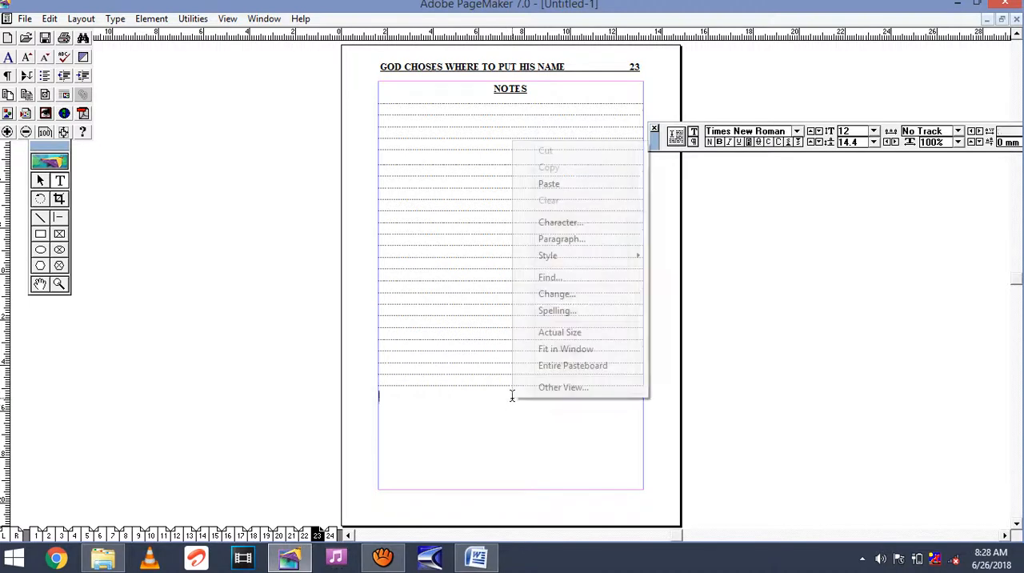
left_click(548, 183)
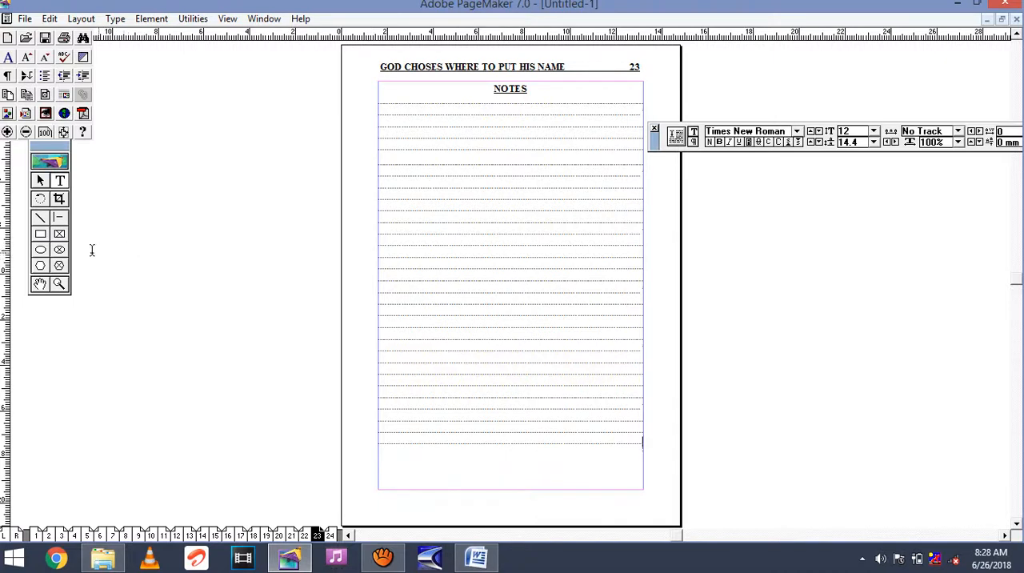
Draw a rectangle about 116 mm by 178 mm along the margin guides around the notes on page 23, and go to page 24.
left_click(41, 235)
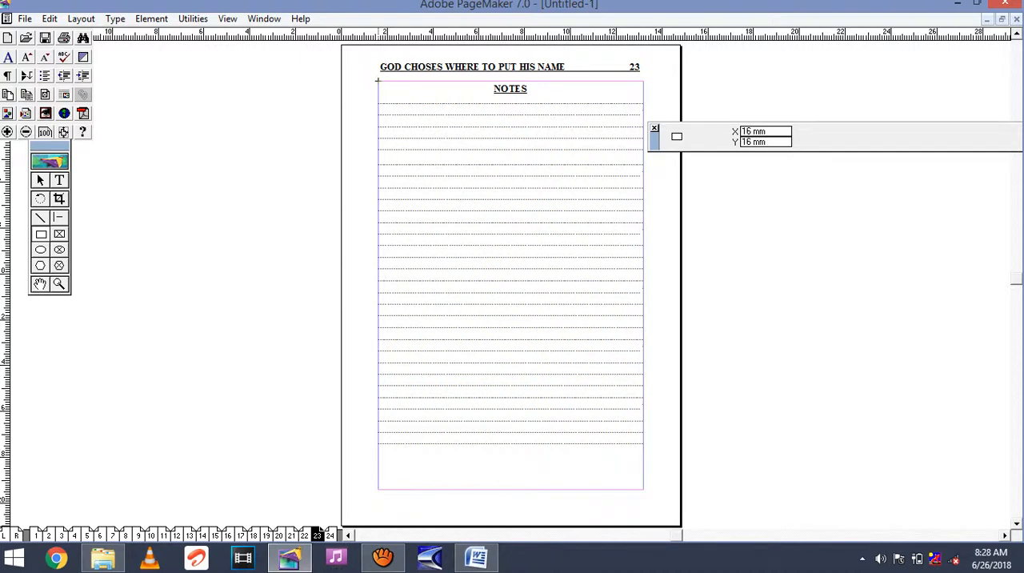
left_click_drag(377, 80, 642, 487)
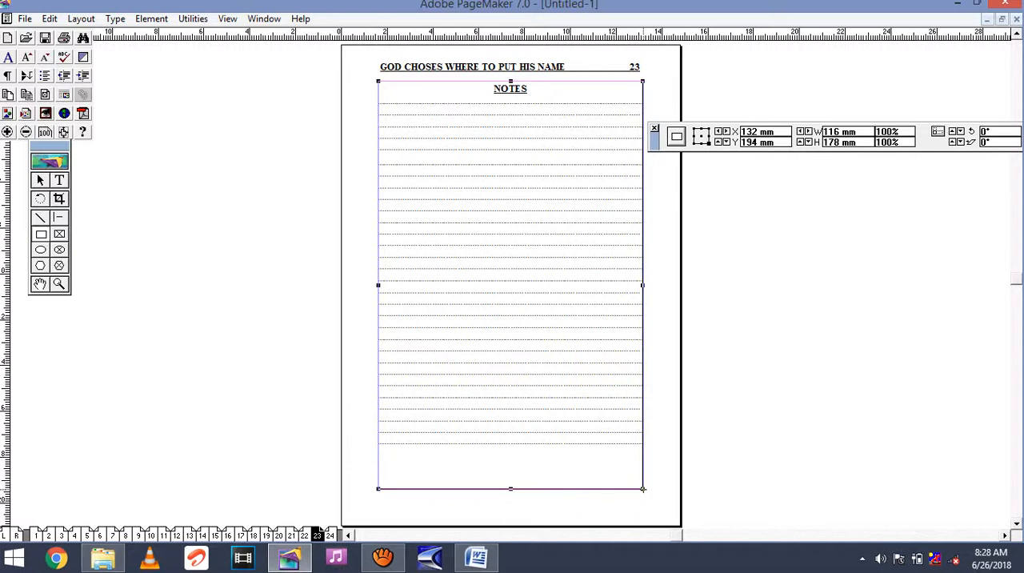
left_click(207, 404)
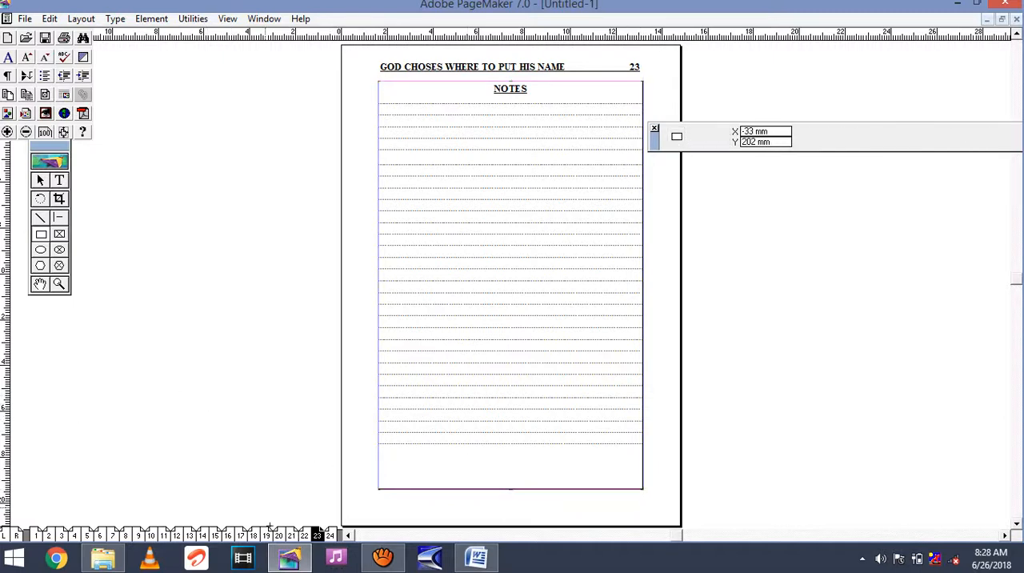
left_click(331, 535)
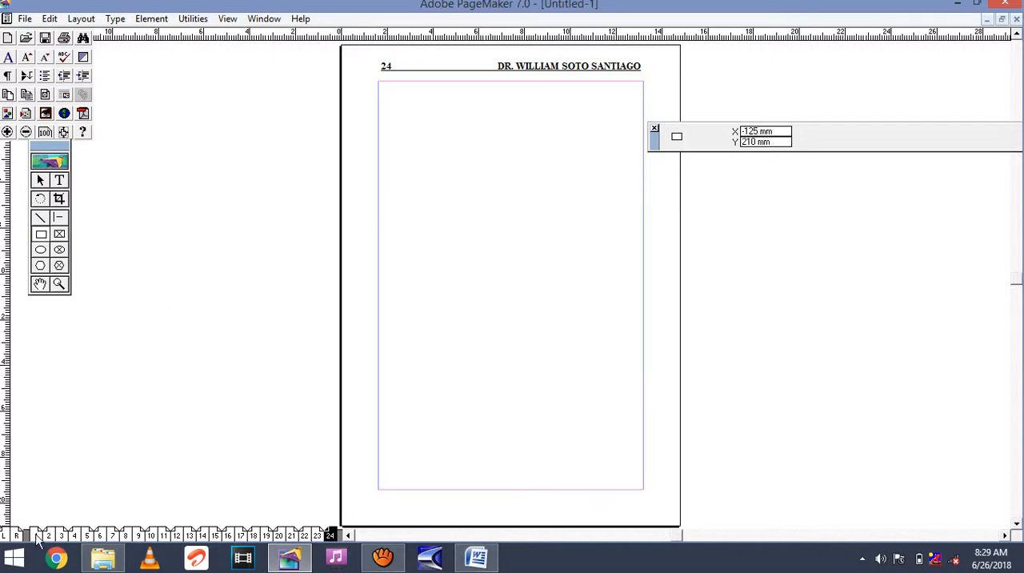
Look through pages 1 to 4 of the publication to check their headers and text.
left_click(37, 536)
left_click(49, 536)
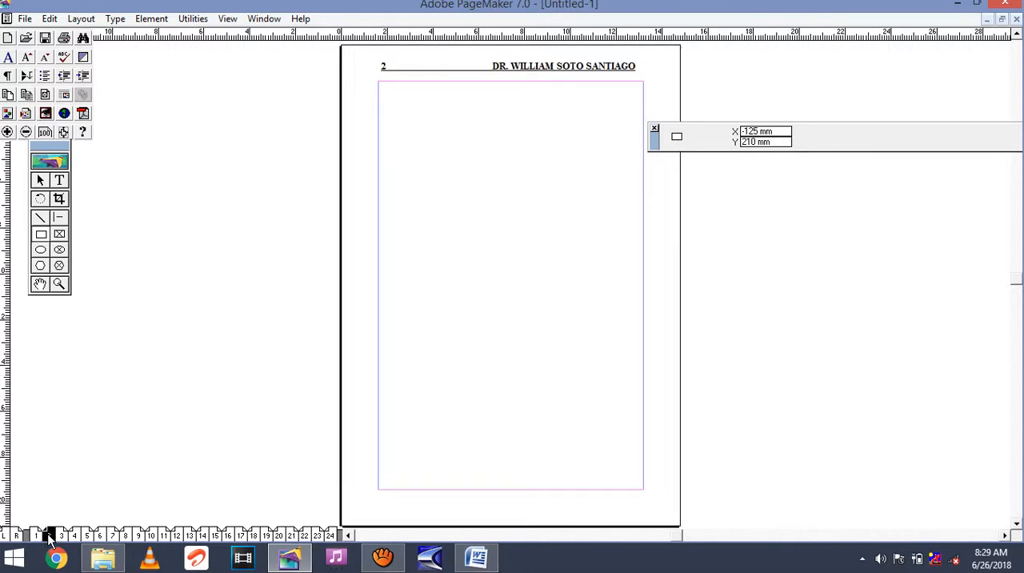
left_click(61, 535)
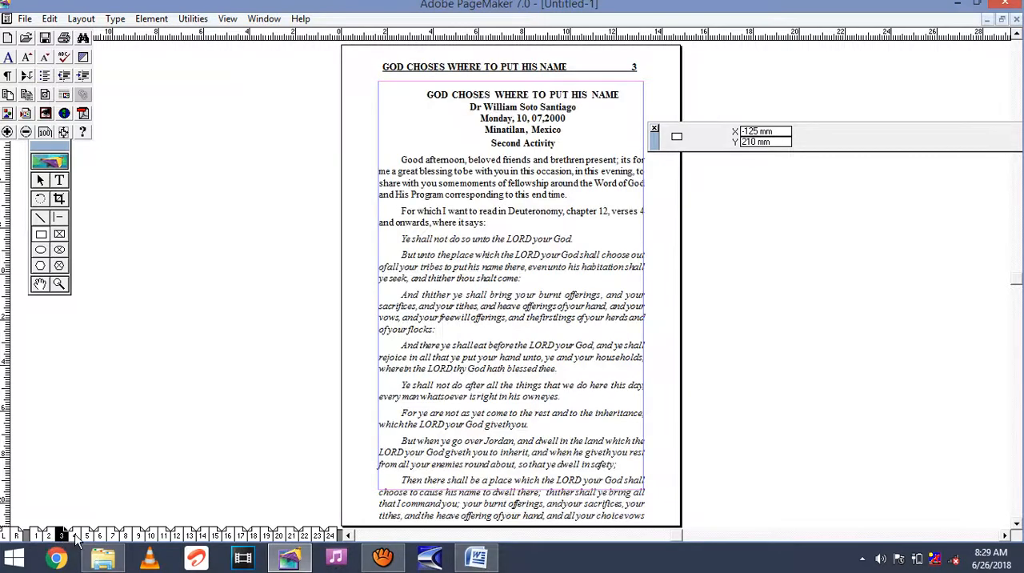
left_click(75, 536)
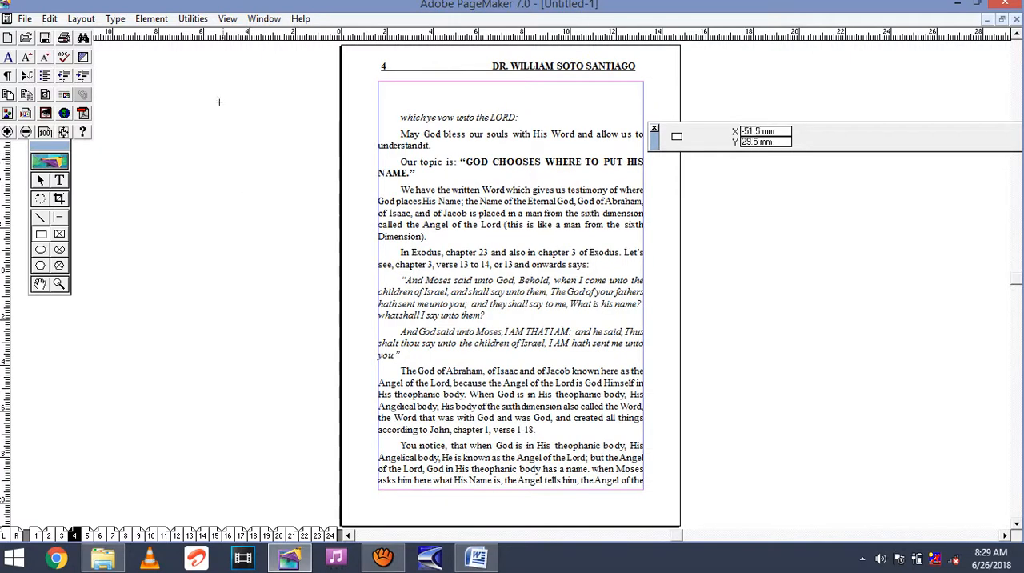
Build a booklet from the publication using the 2-up saddle stitch layout.
left_click(194, 19)
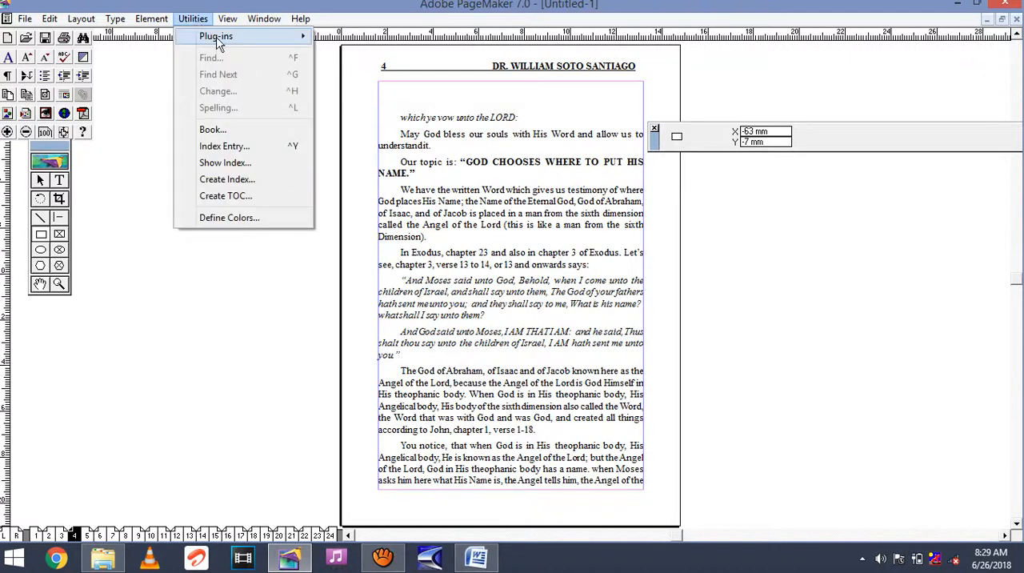
mouse_move(220, 44)
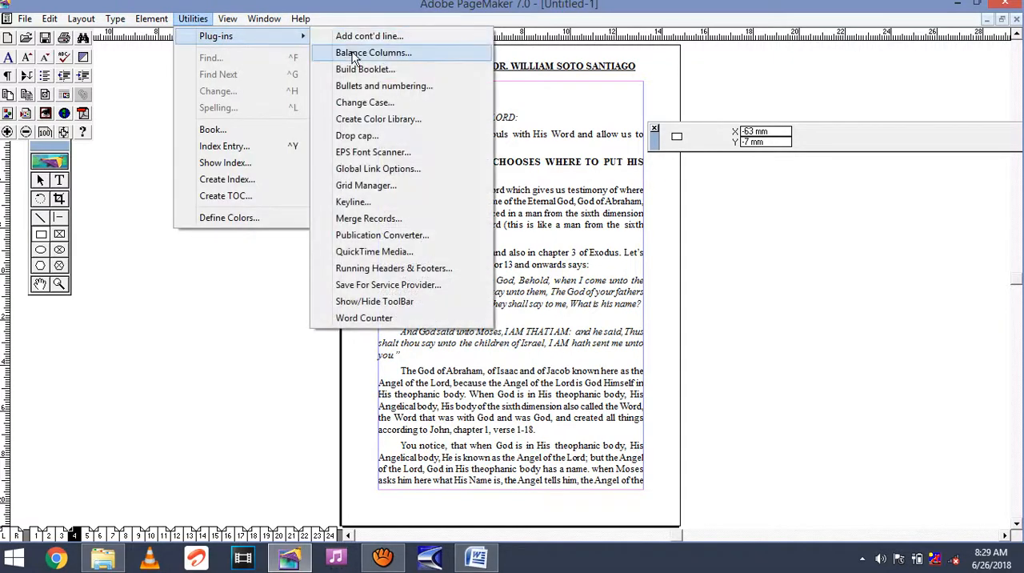
left_click(354, 70)
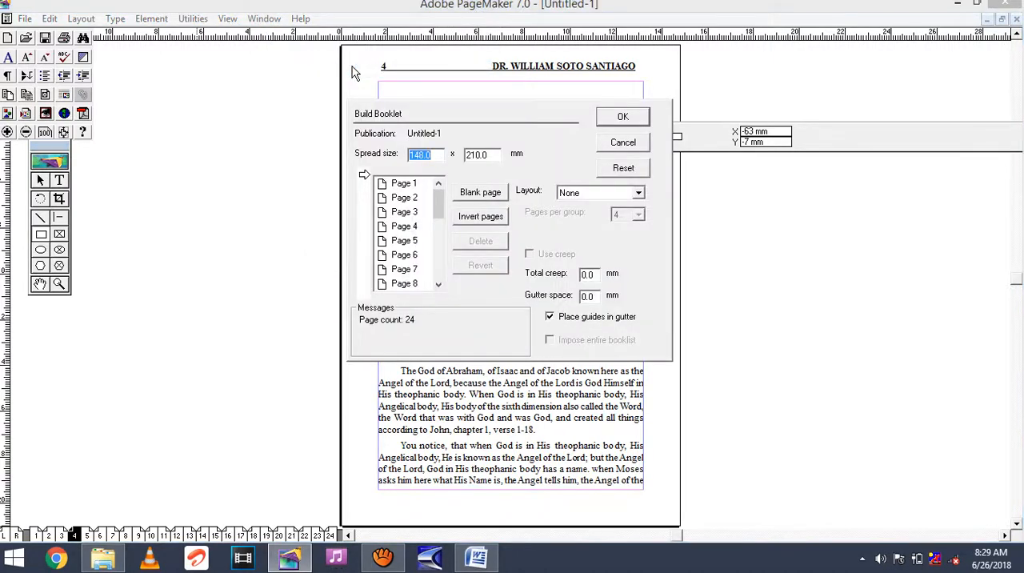
left_click(639, 194)
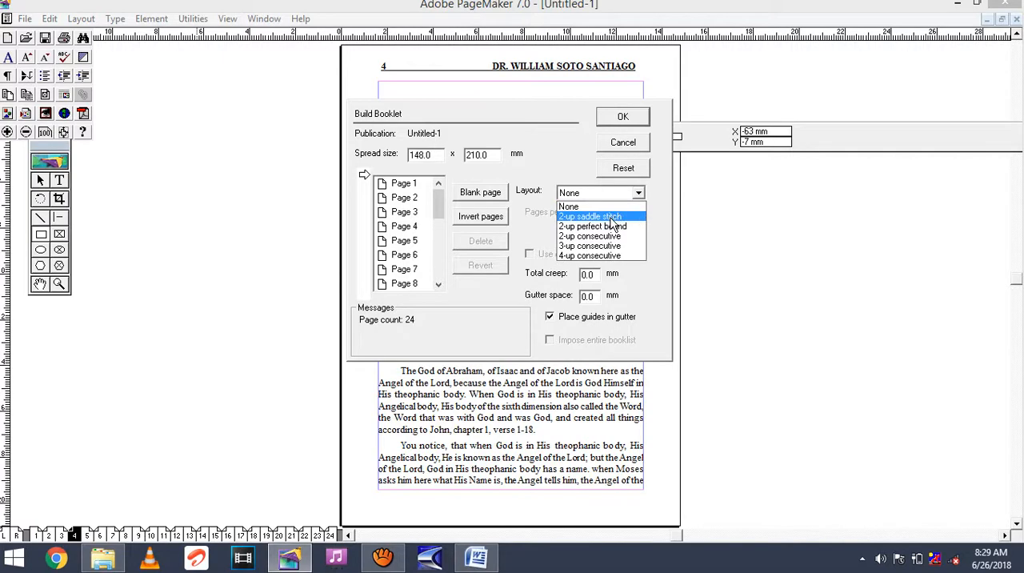
left_click(612, 214)
left_click(623, 120)
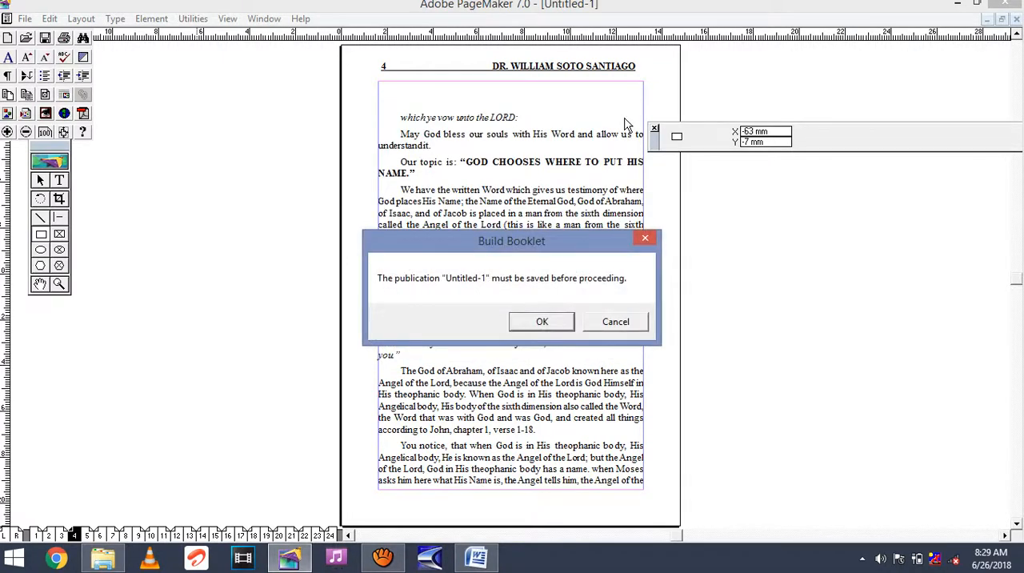
Agree to save the publication and save it in the PAGEMAKER FILES folder under a name starting with TRI.
left_click(548, 322)
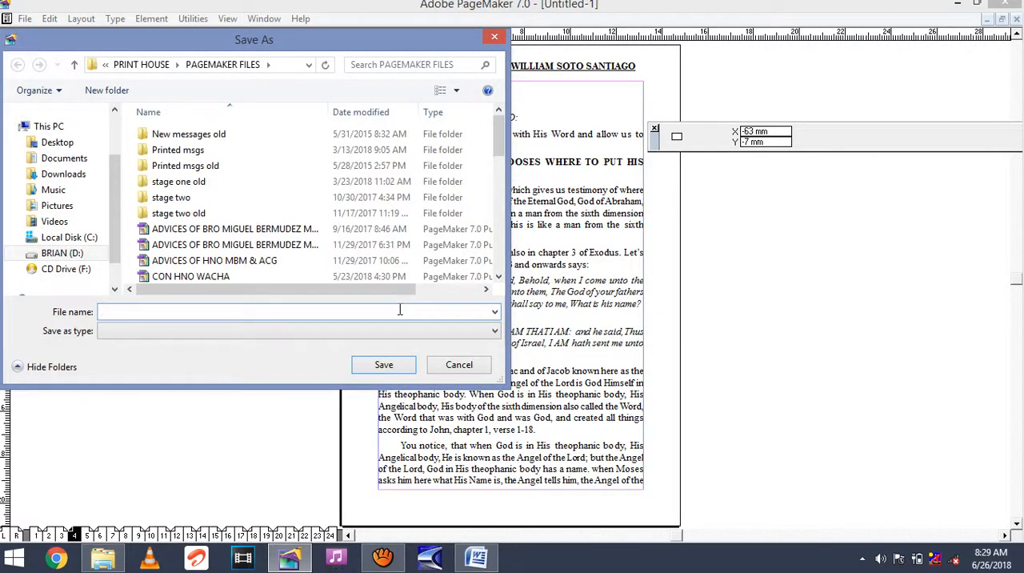
type("TRIAL")
left_click(385, 365)
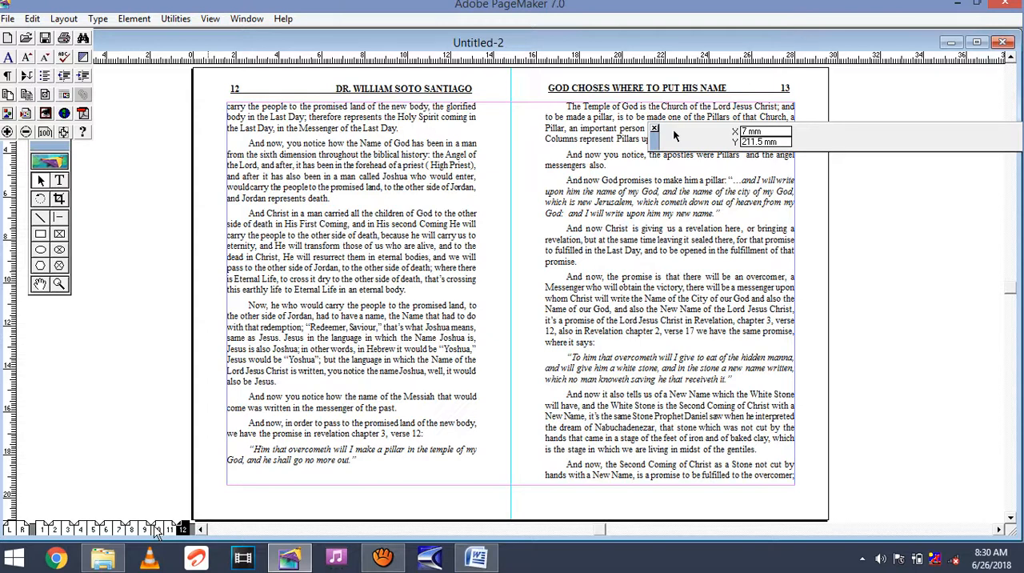
Go to the booklet's first spread and revert the publication to its last-saved version.
left_click(43, 528)
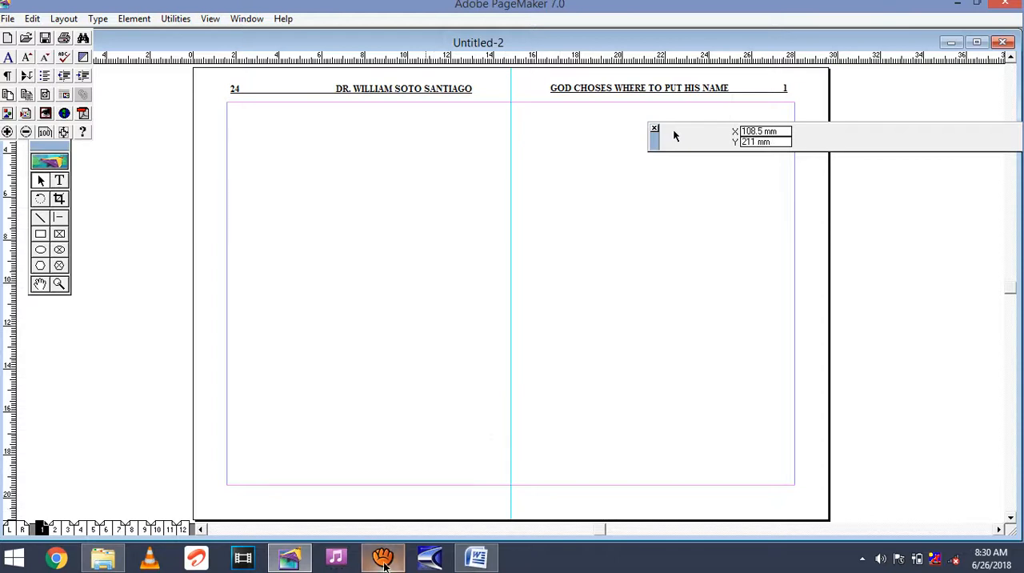
left_click(384, 562)
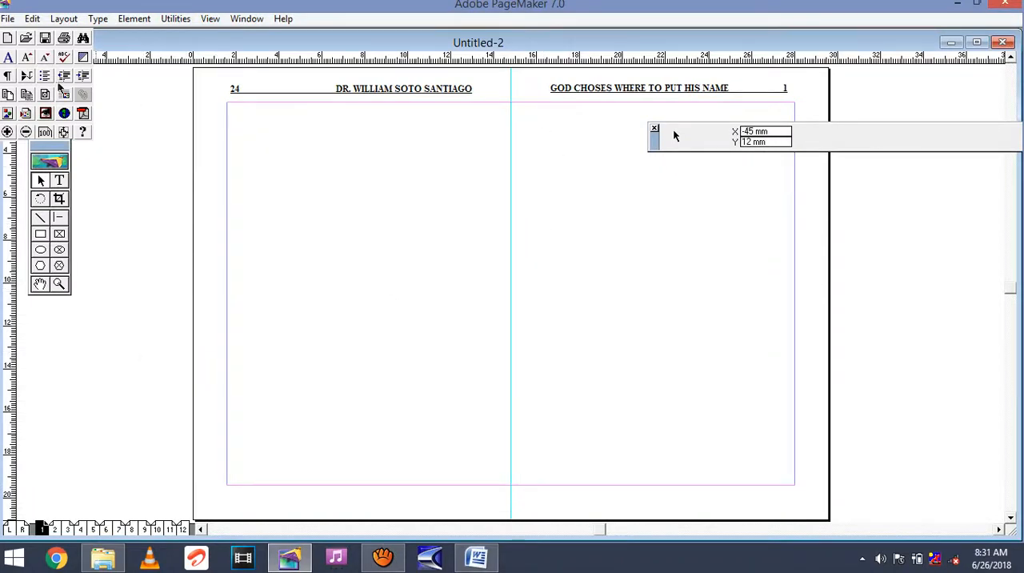
left_click(7, 19)
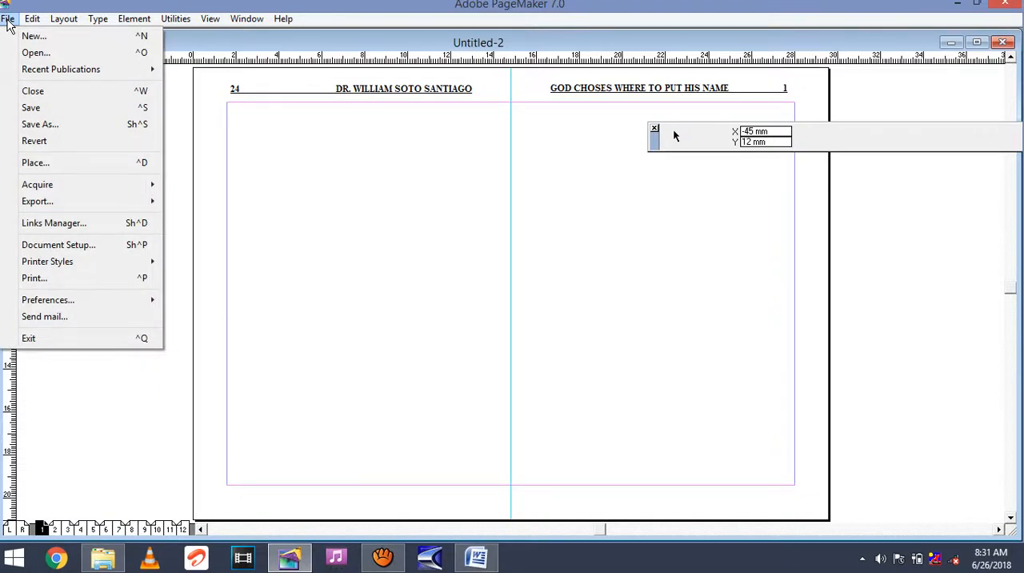
left_click(57, 142)
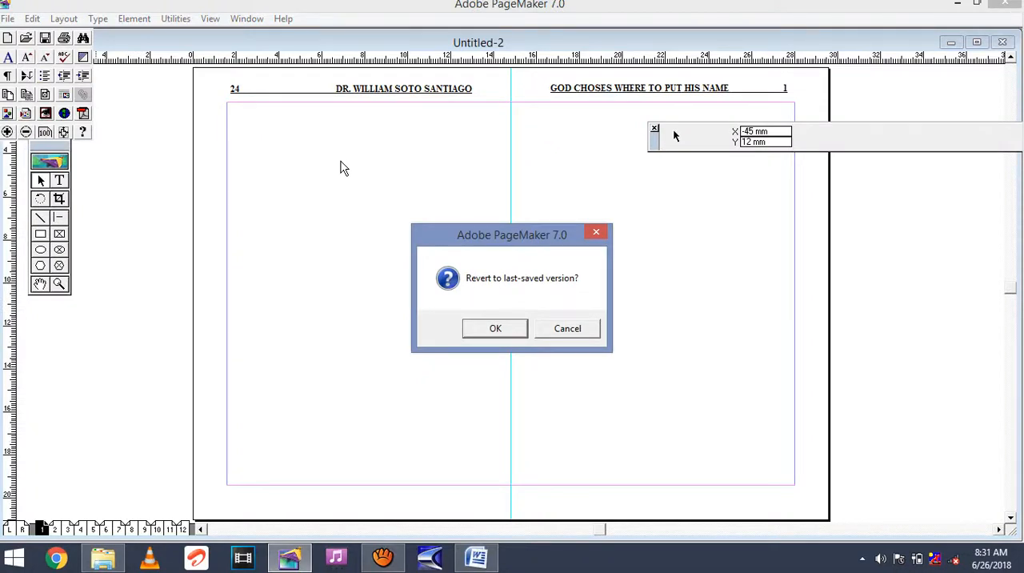
left_click(512, 328)
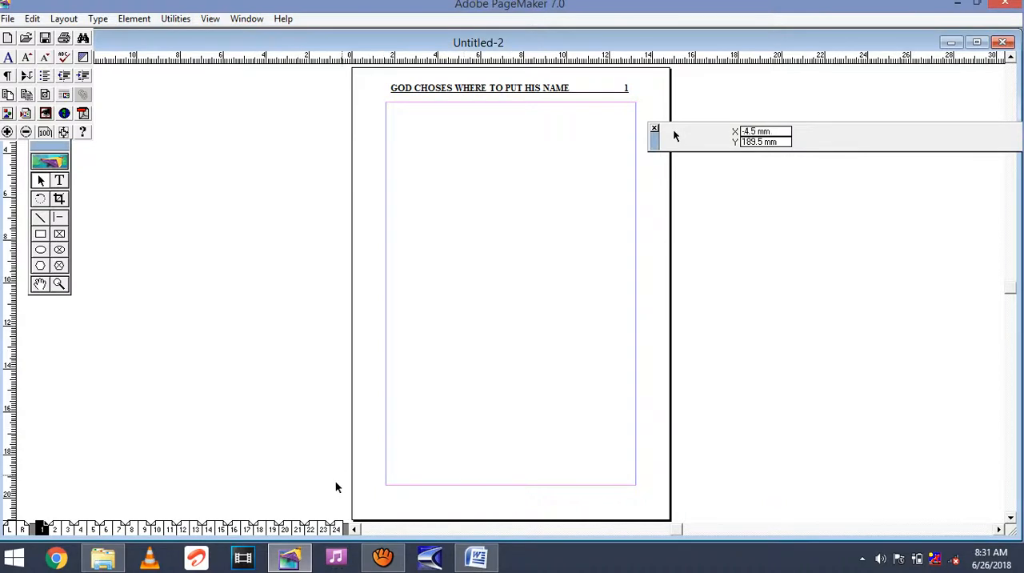
Look through pages 24, 23 and 22, and pages 1 to 3 of the reverted publication.
left_click(336, 527)
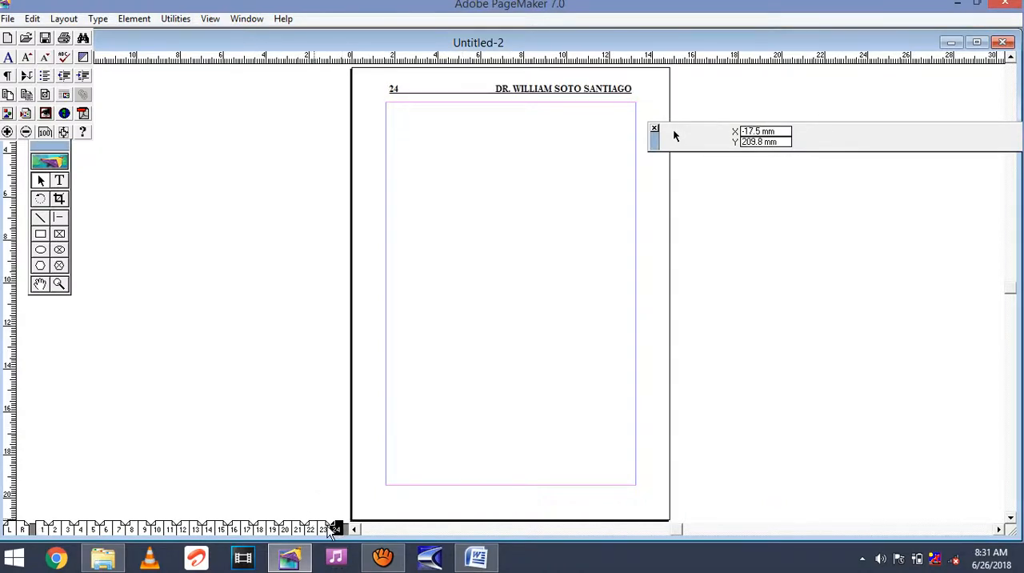
left_click(323, 528)
left_click(312, 528)
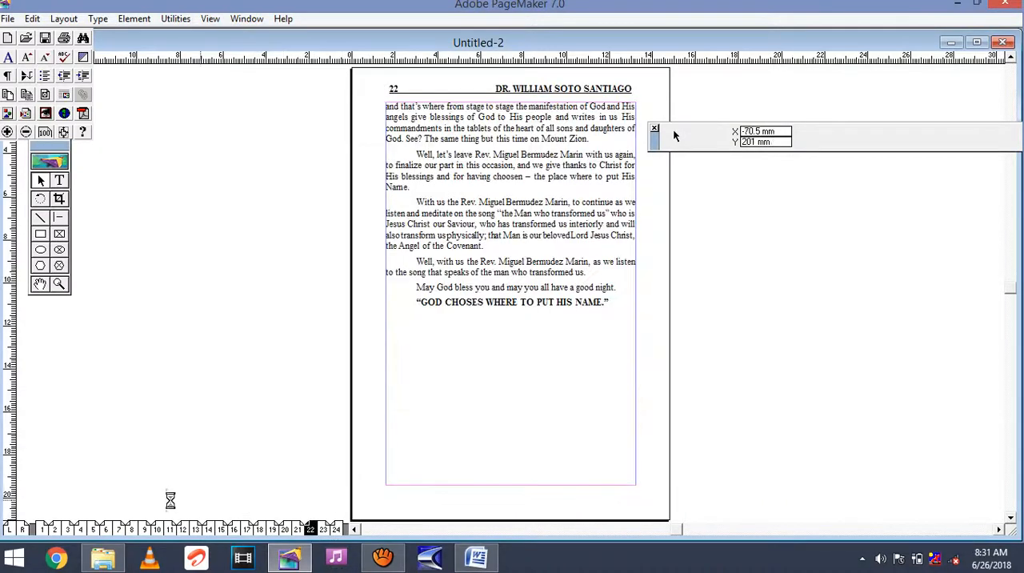
left_click(44, 529)
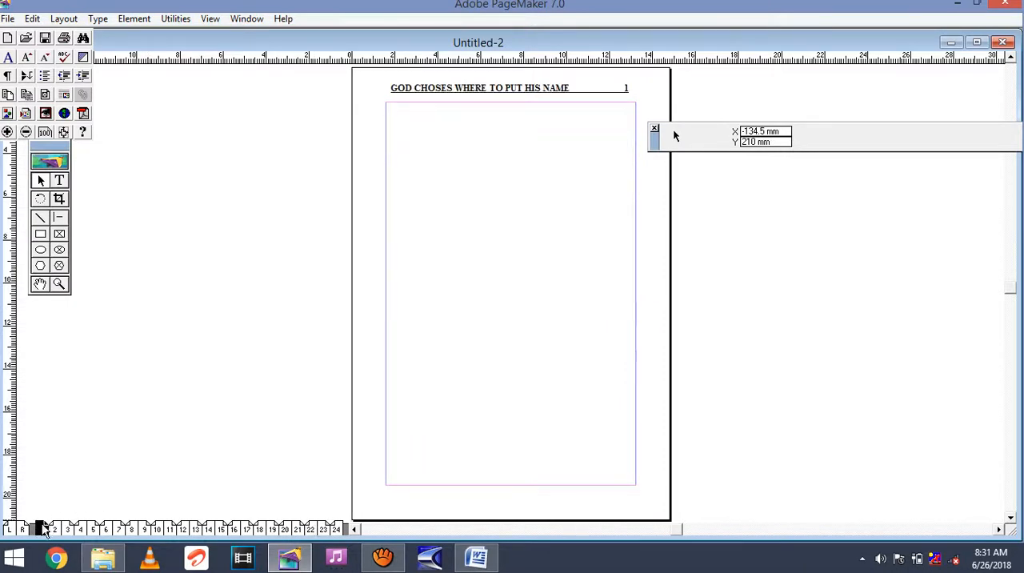
left_click(54, 528)
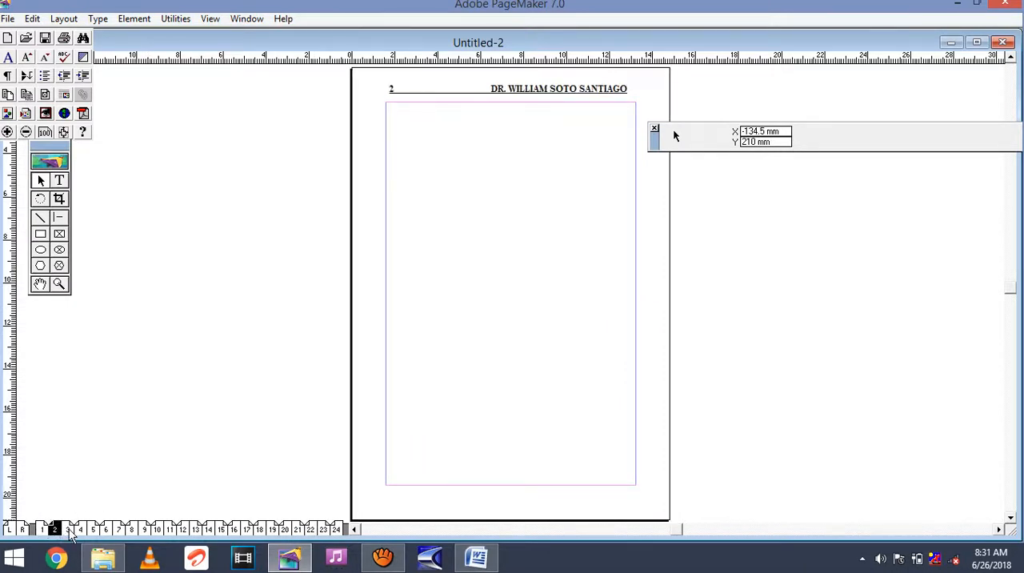
left_click(69, 529)
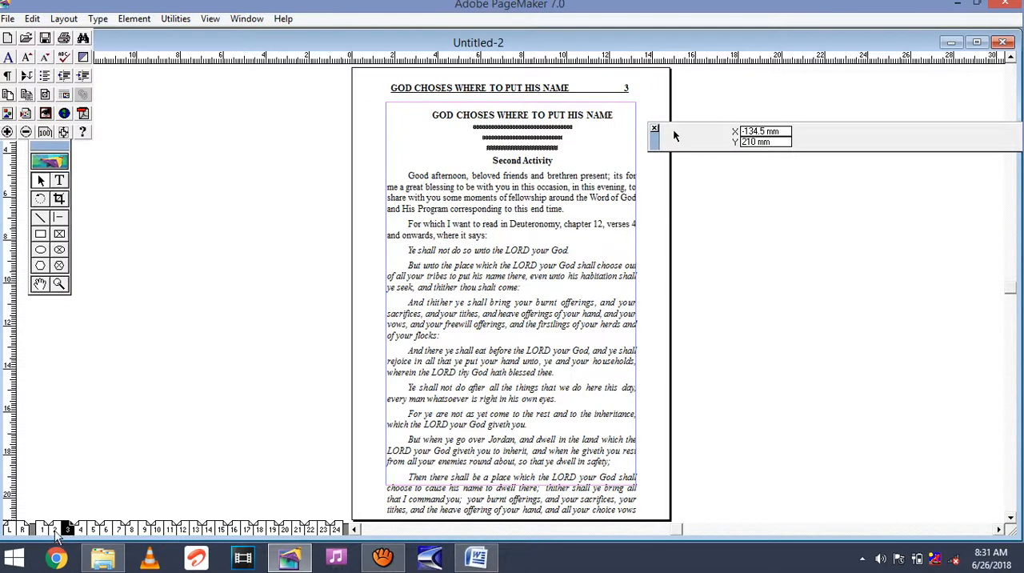
Place the PHOTO image from the Photo WSS folder on page 1 and move it to the upper-left margin corner.
left_click(42, 528)
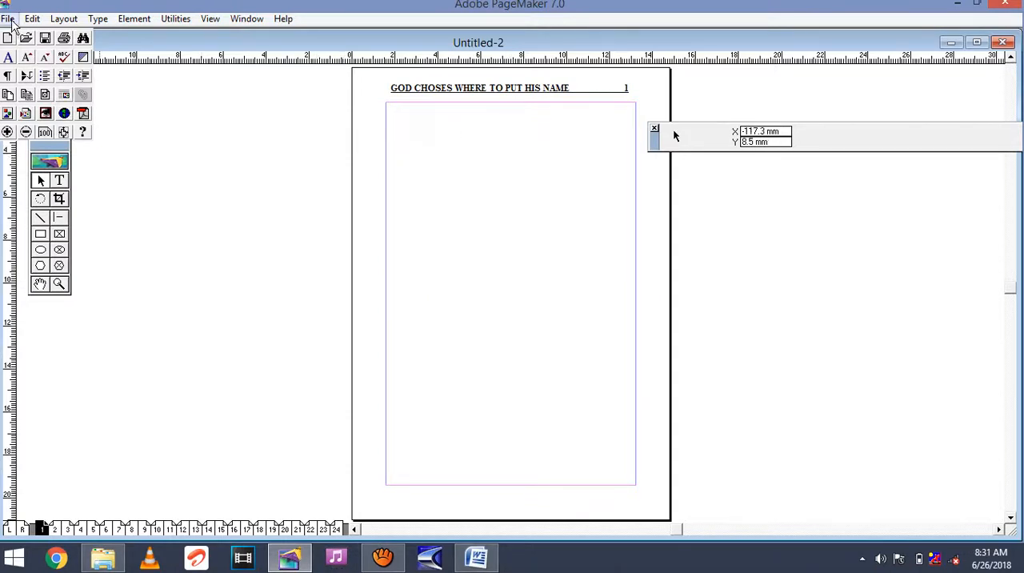
left_click(7, 18)
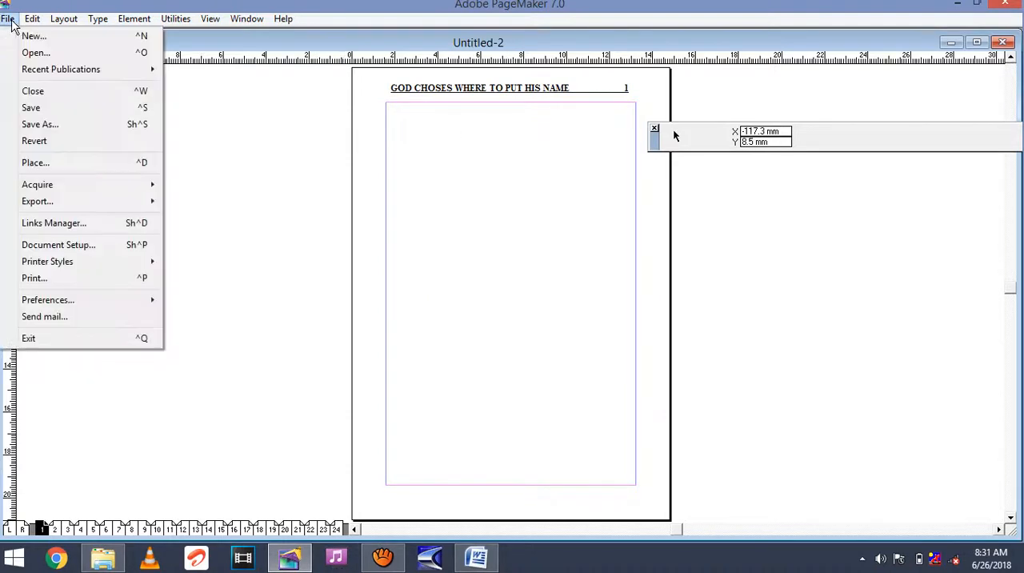
left_click(44, 163)
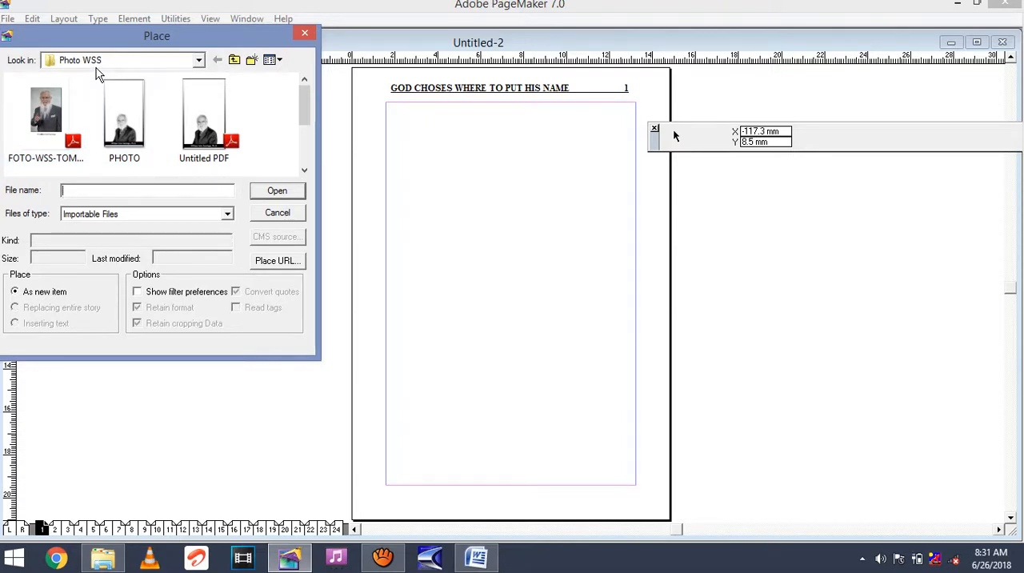
left_click(128, 114)
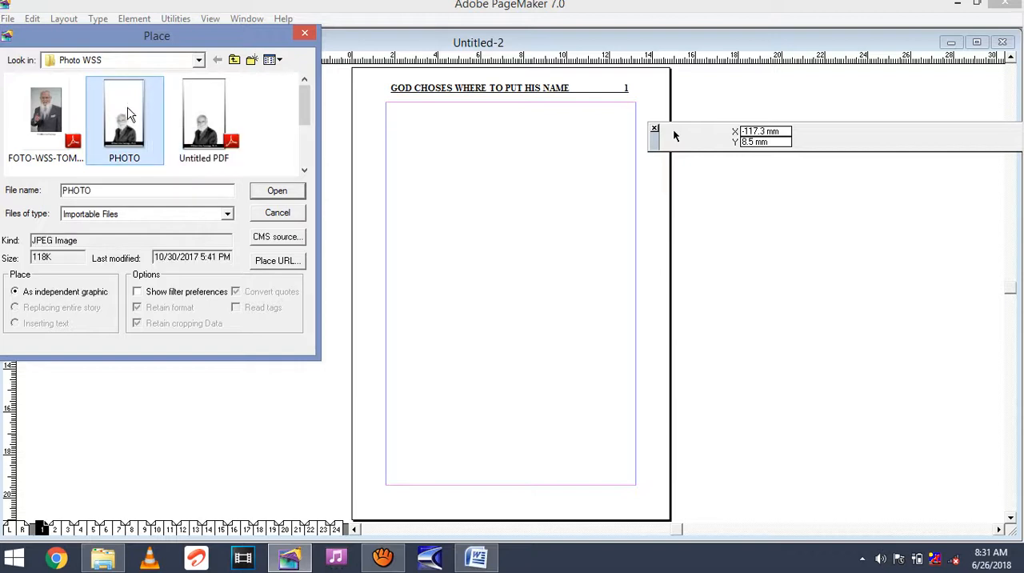
left_click(285, 194)
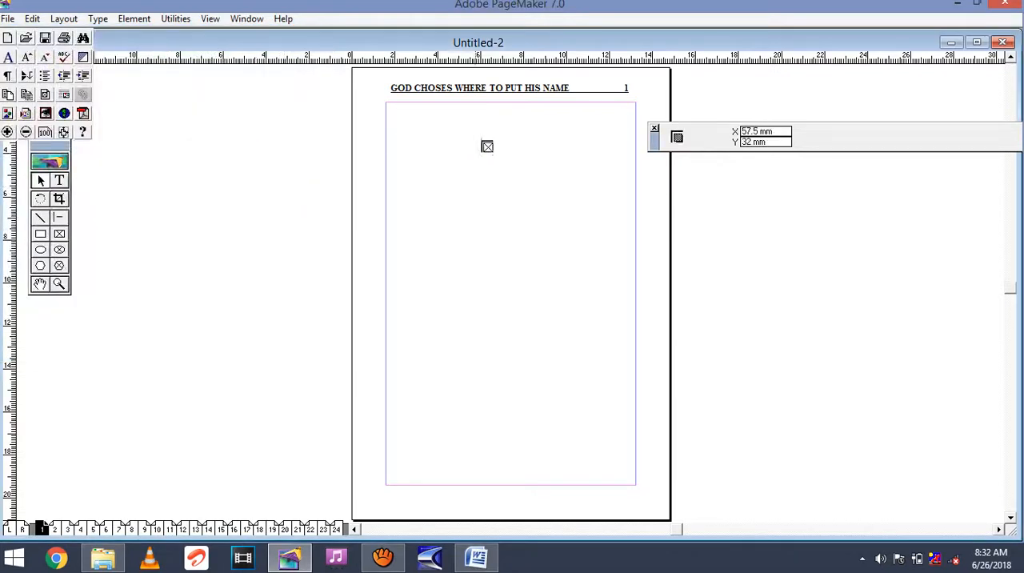
left_click(484, 148)
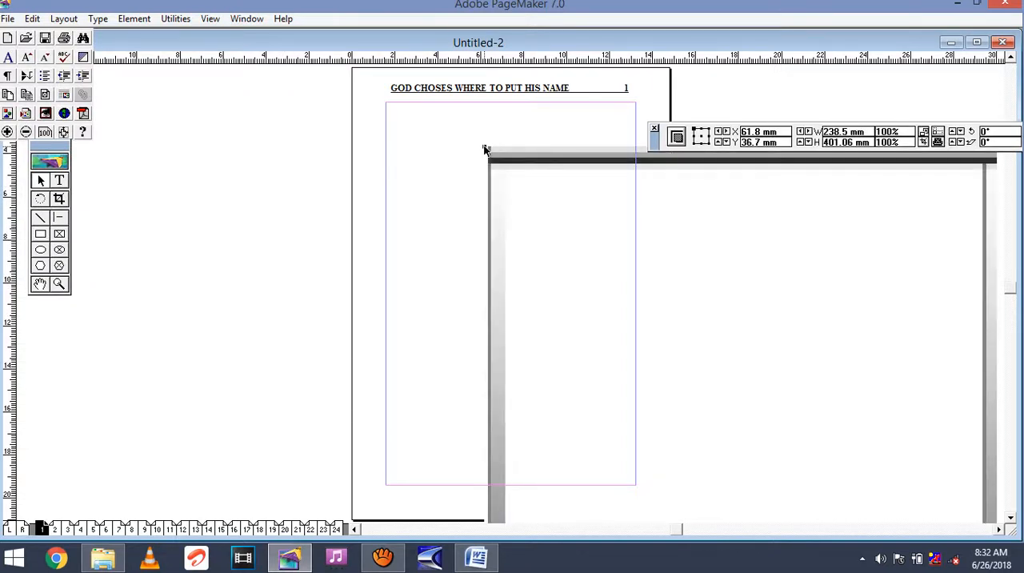
left_click_drag(551, 212, 453, 174)
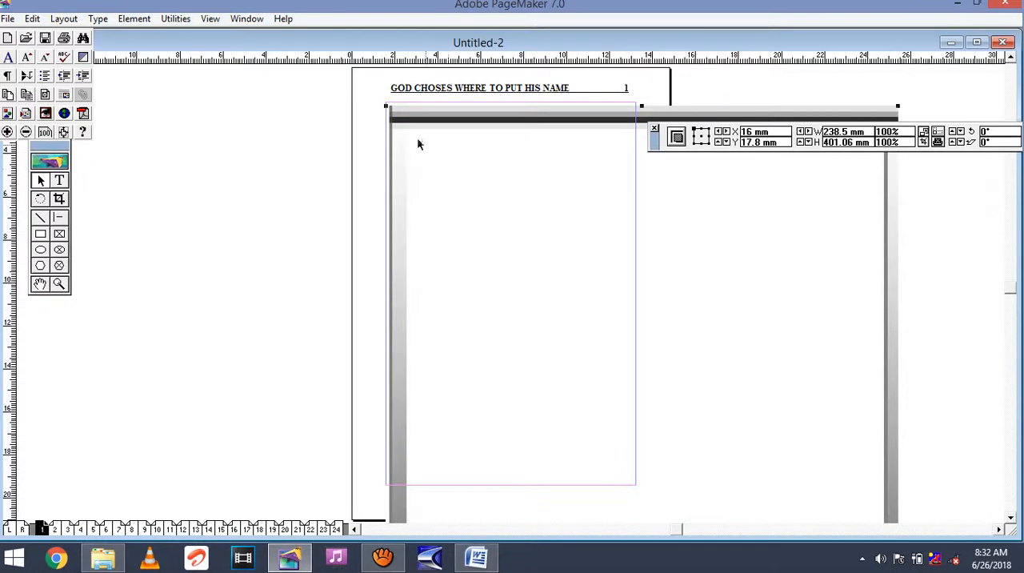
Shrink the photo to about 96 mm by 153 mm and position it within the margin guides on page 1.
left_click_drag(387, 110, 577, 191)
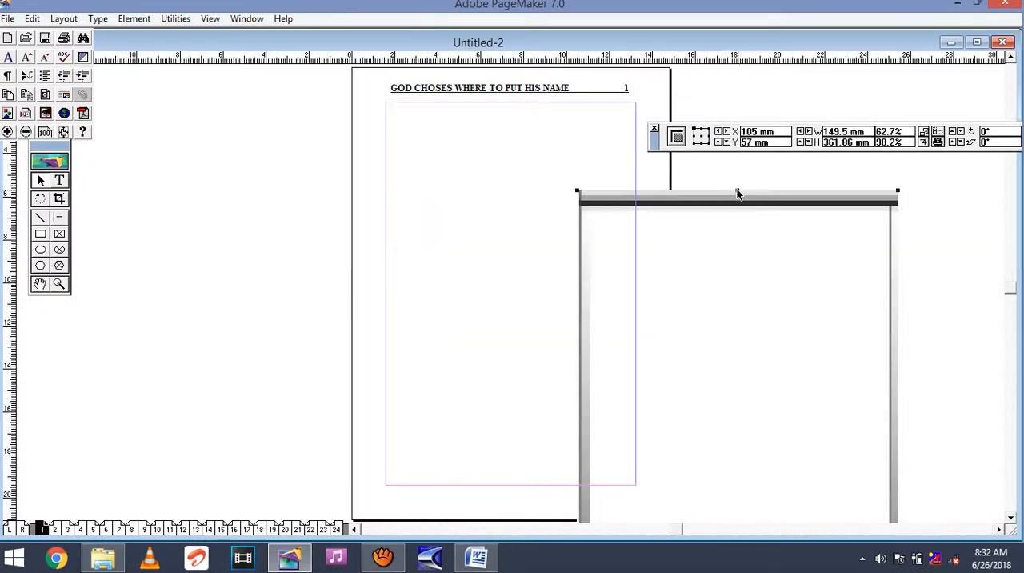
left_click_drag(737, 190, 736, 374)
left_click_drag(695, 442, 481, 180)
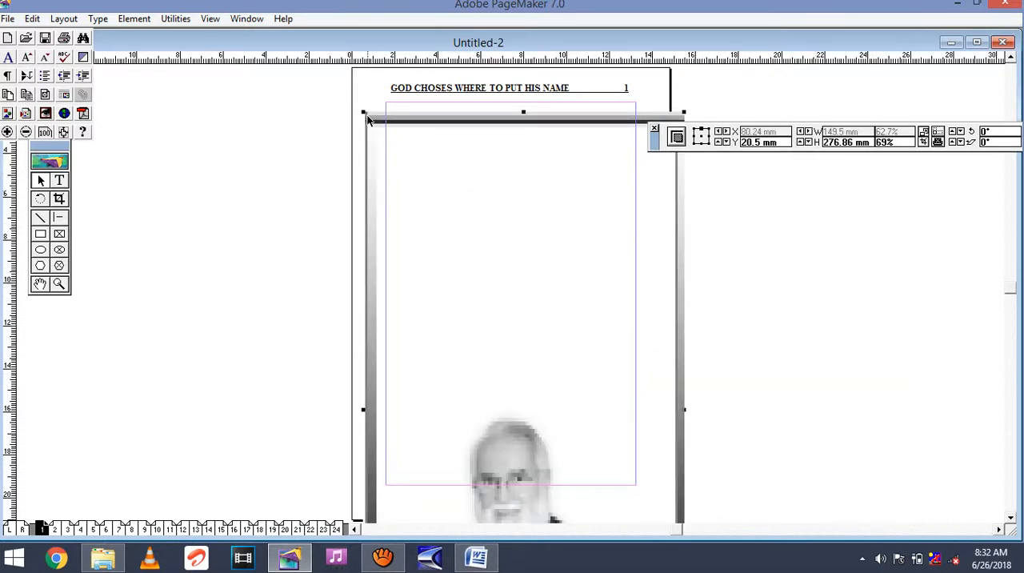
left_click_drag(364, 113, 479, 243)
left_click_drag(568, 350, 479, 212)
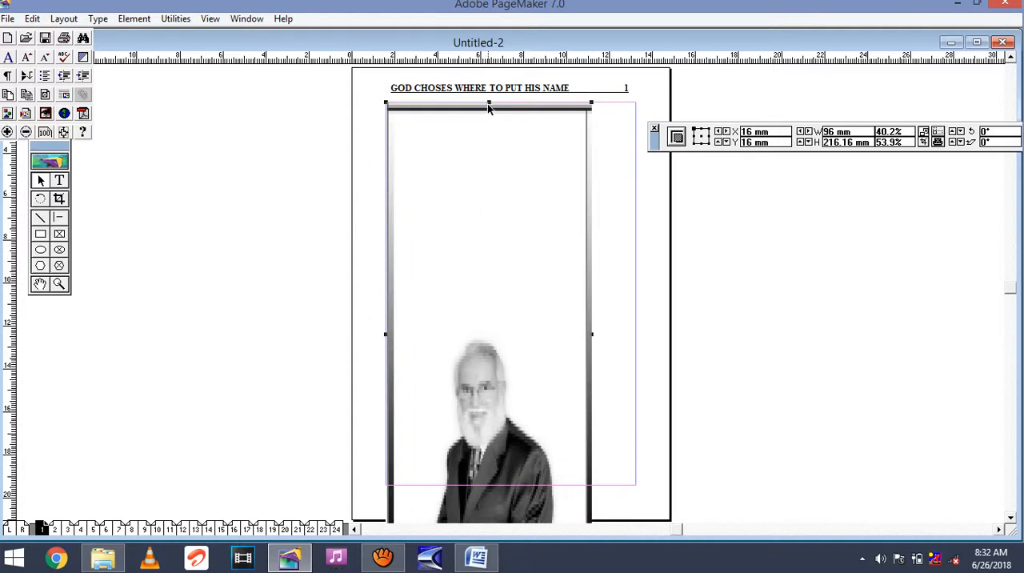
left_click_drag(489, 104, 492, 242)
left_click_drag(487, 315, 514, 191)
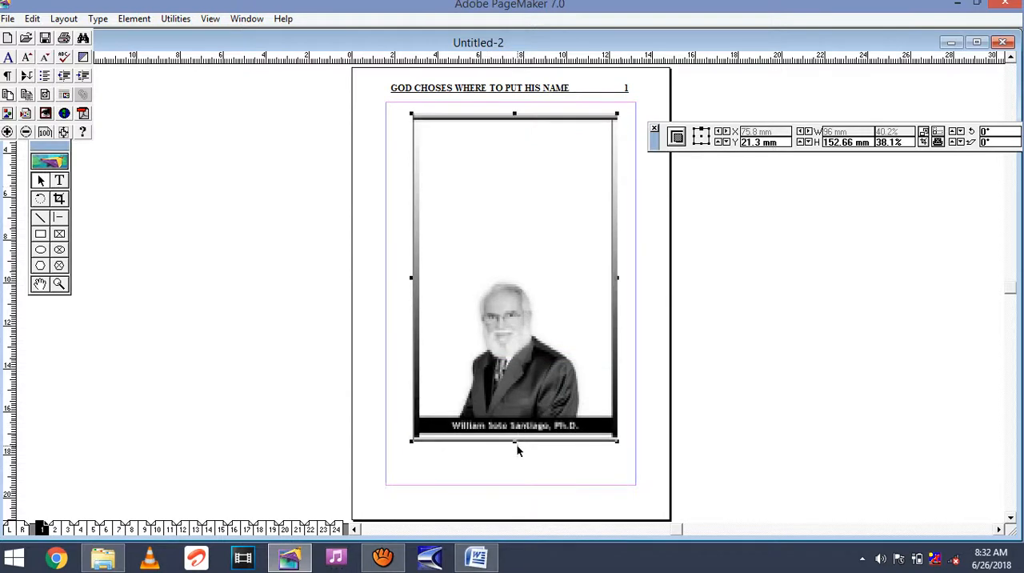
Stretch the photo's four edges to the margin guides so it measures 116 mm by 178 mm.
left_click_drag(514, 440, 512, 485)
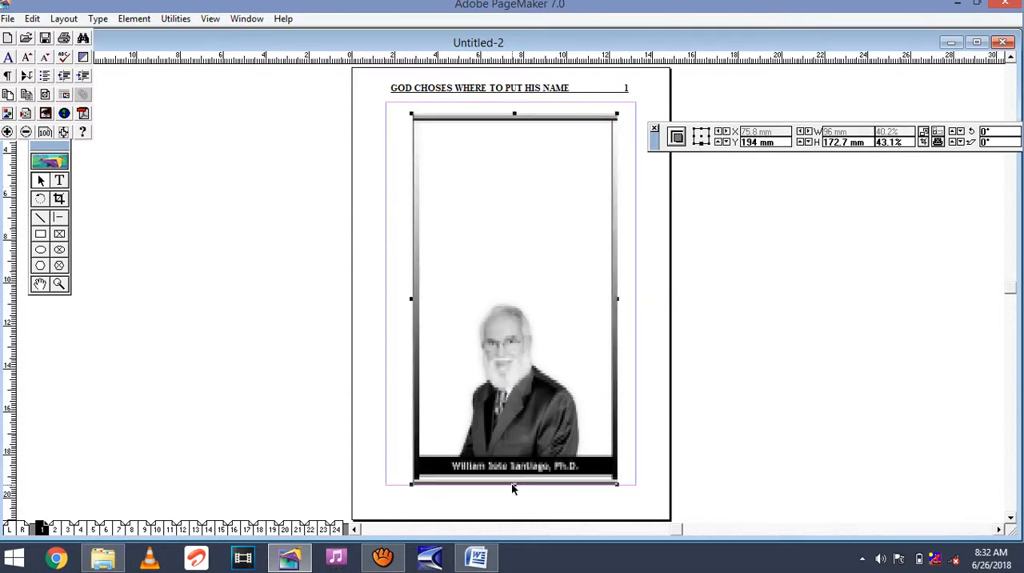
left_click_drag(516, 113, 515, 103)
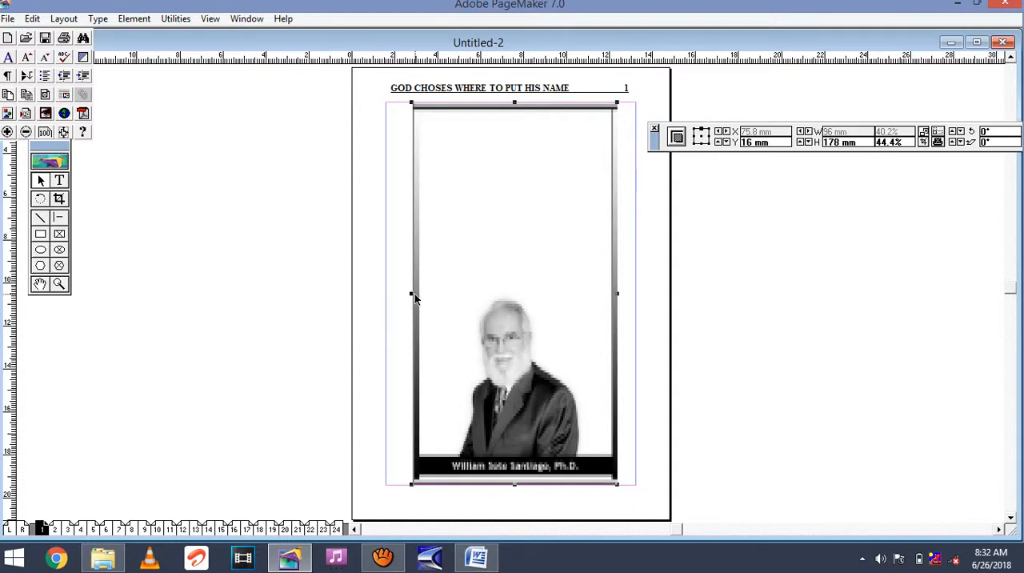
left_click_drag(411, 293, 385, 296)
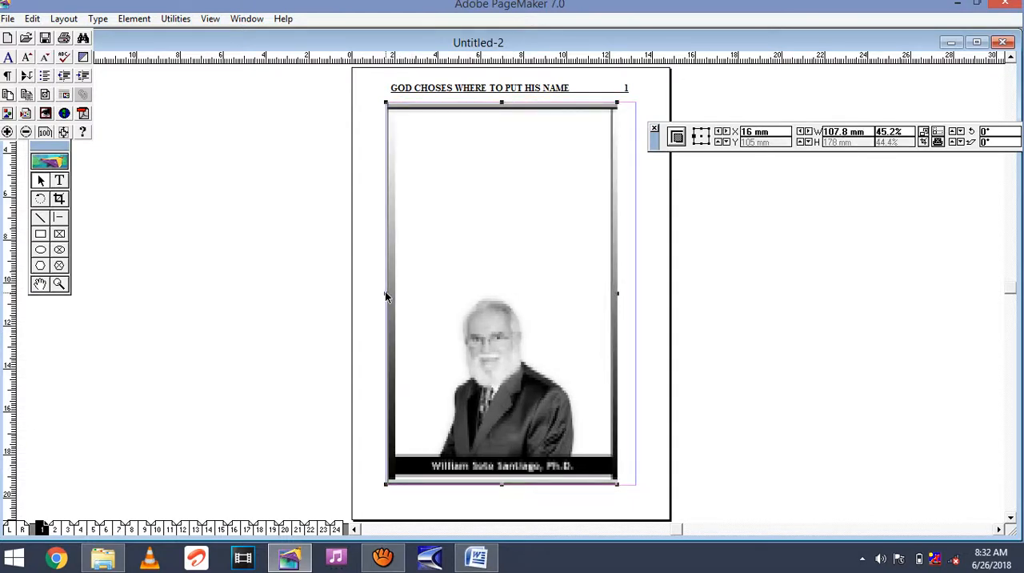
left_click(616, 295)
left_click_drag(616, 295, 636, 295)
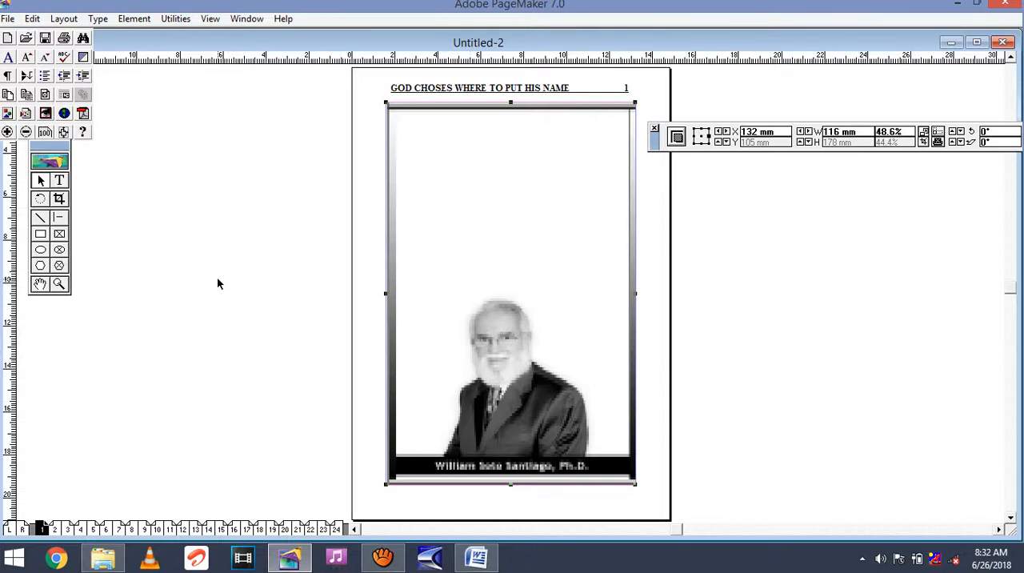
Set the publication's graphics display preference to High resolution.
left_click(7, 18)
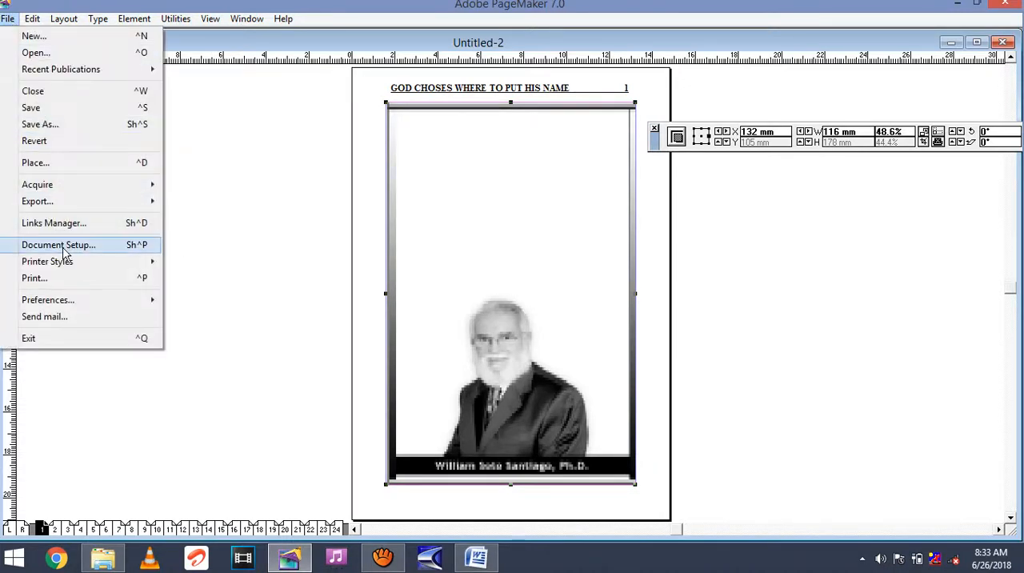
mouse_move(97, 303)
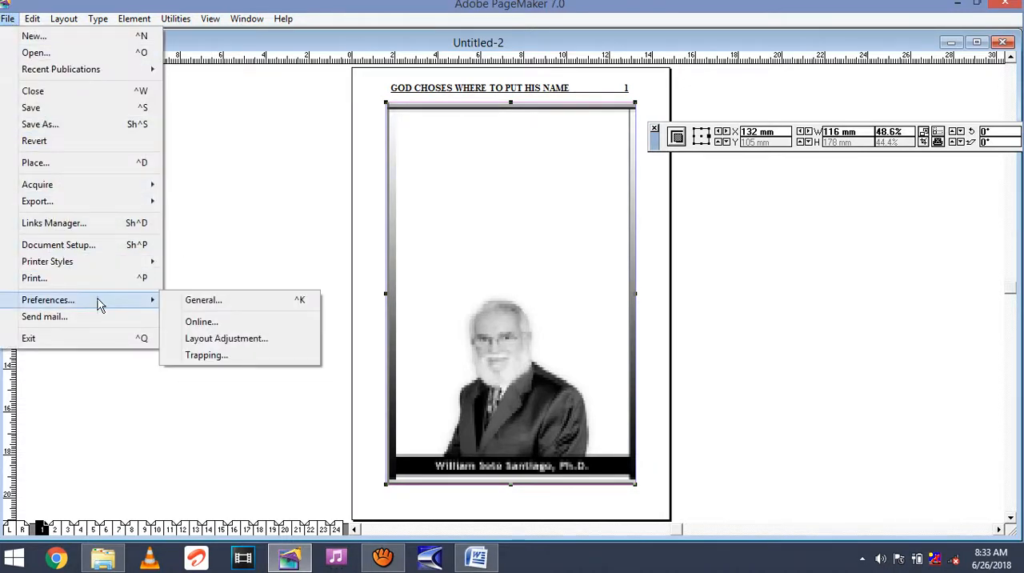
left_click(203, 301)
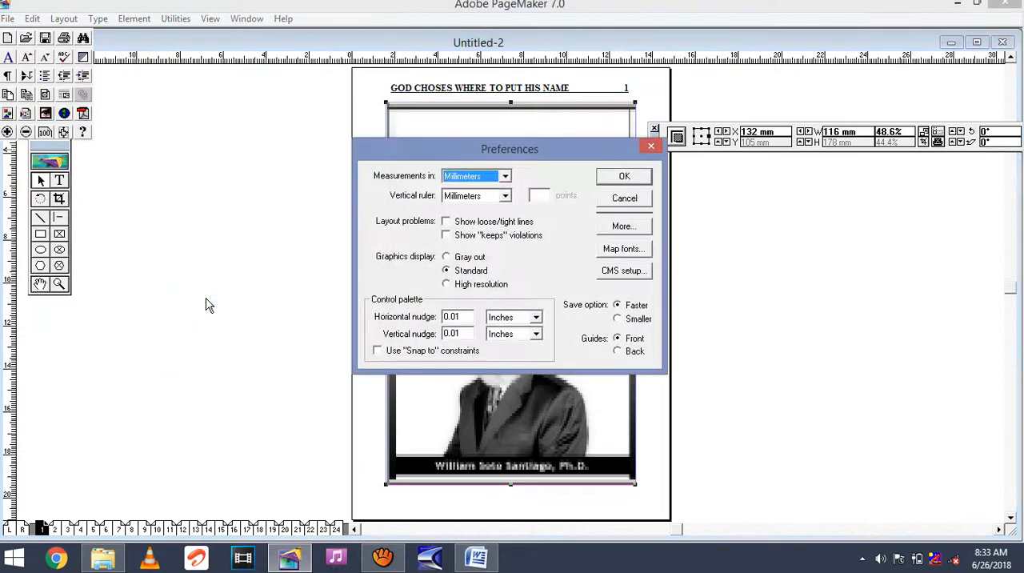
left_click(446, 285)
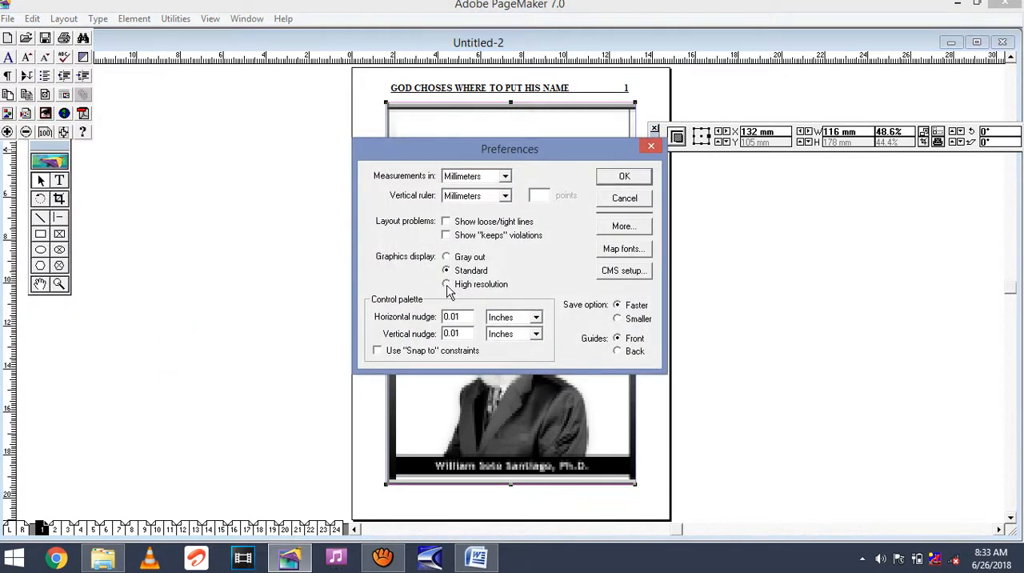
left_click(624, 177)
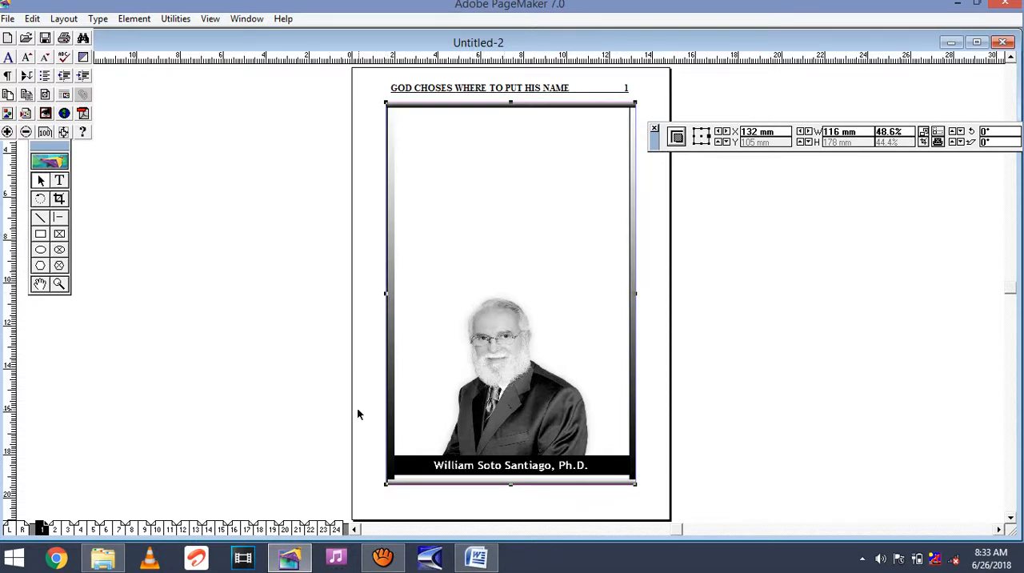
Copy the heading block from the title through "Second Activity" on page 3 and paste it over the photo on page 1.
left_click(67, 530)
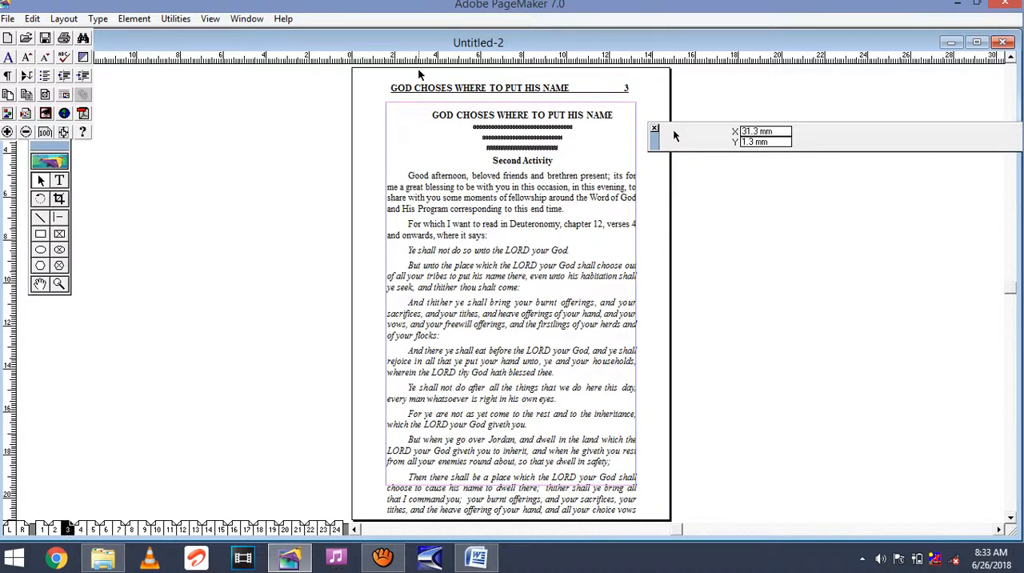
left_click(60, 180)
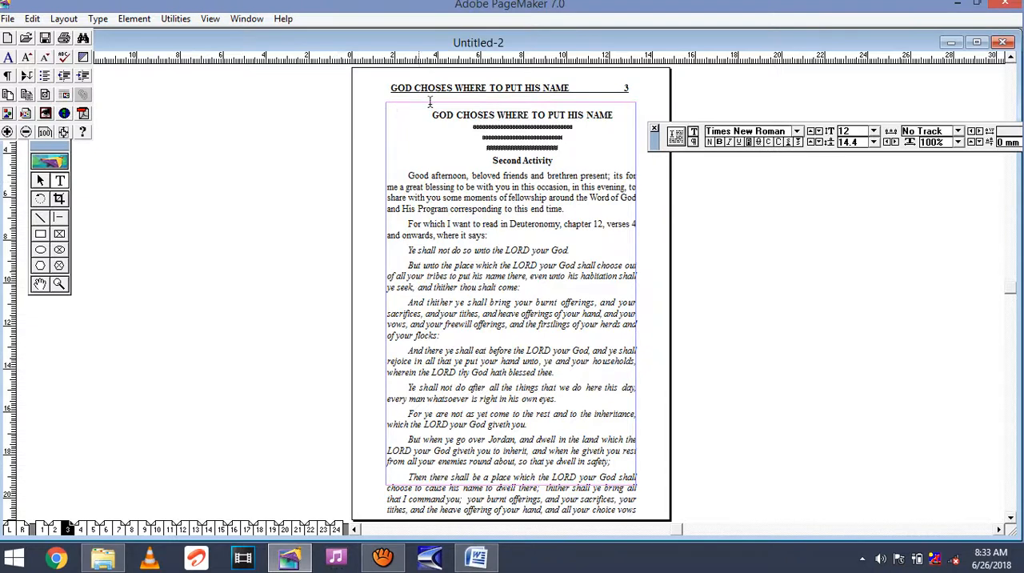
left_click_drag(431, 114, 563, 160)
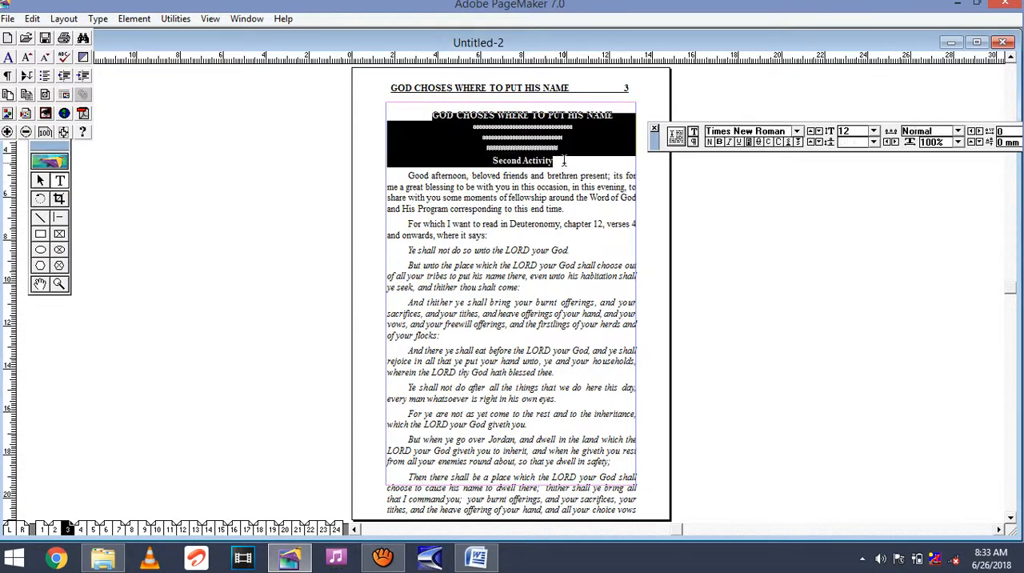
right_click(450, 130)
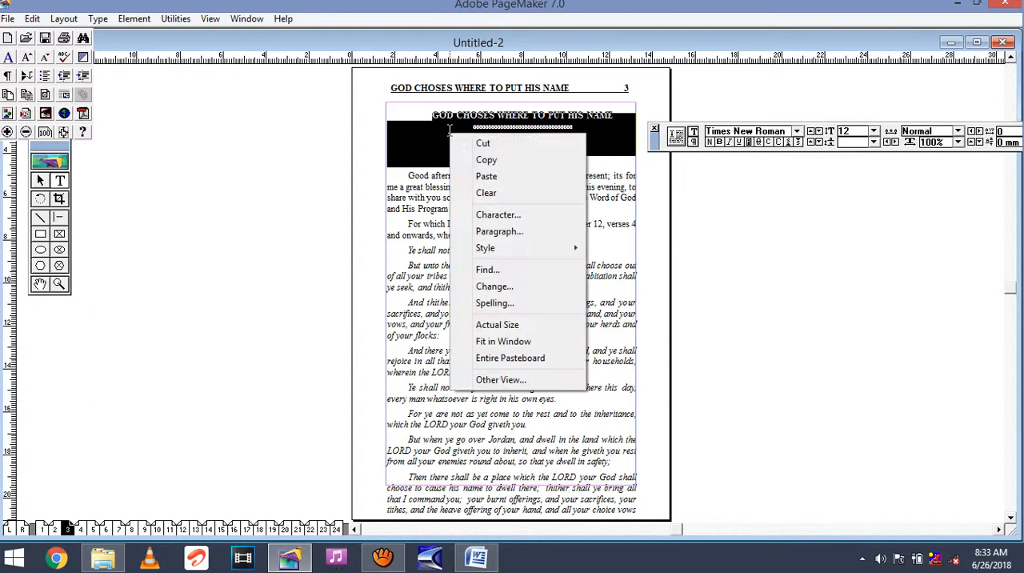
left_click(496, 160)
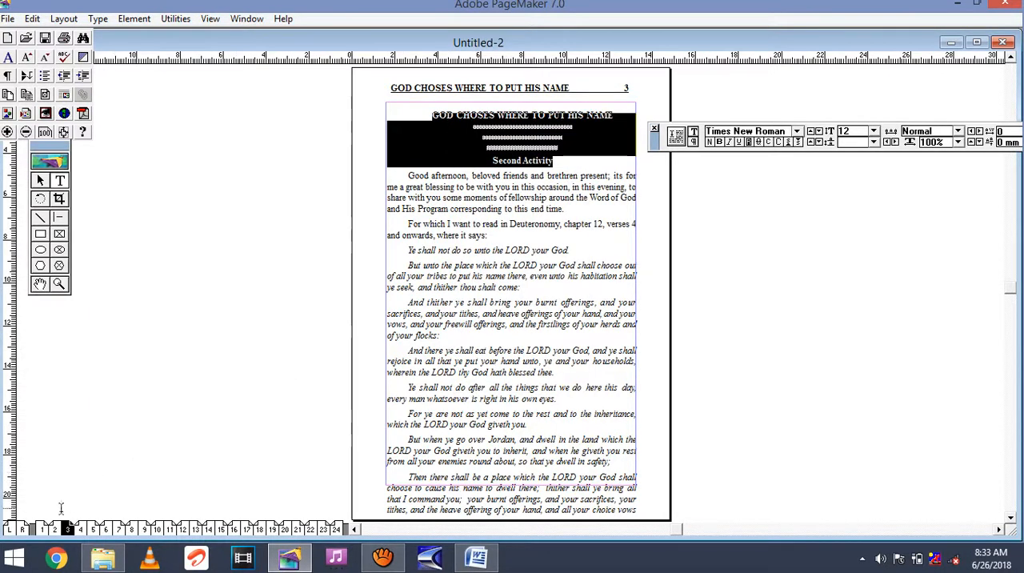
left_click(42, 528)
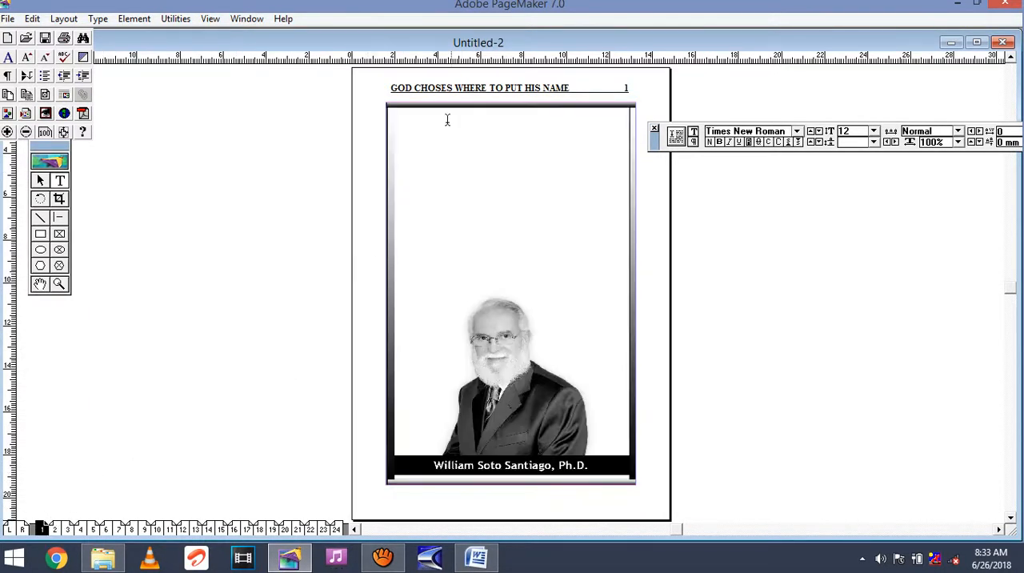
right_click(412, 118)
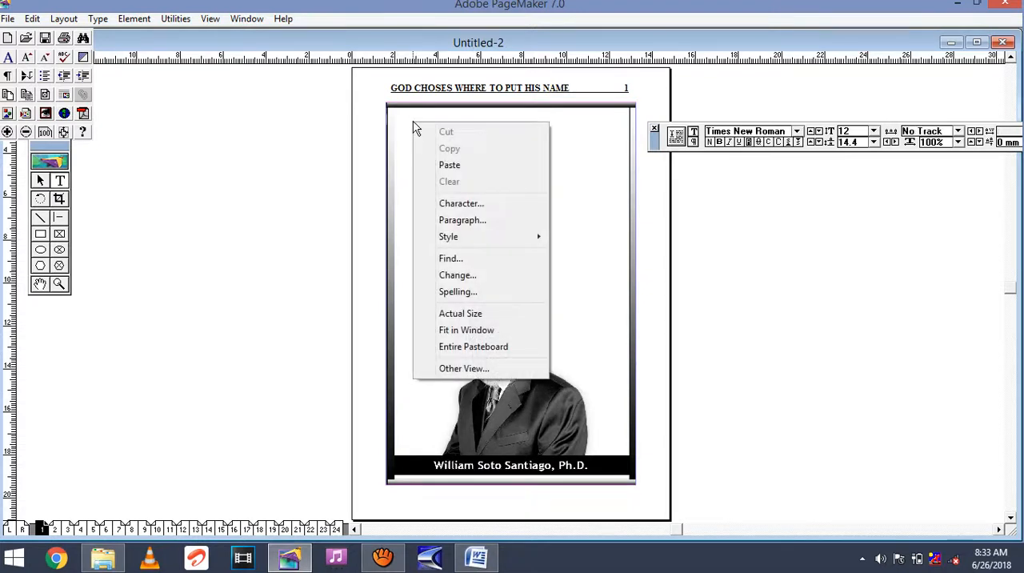
left_click(451, 165)
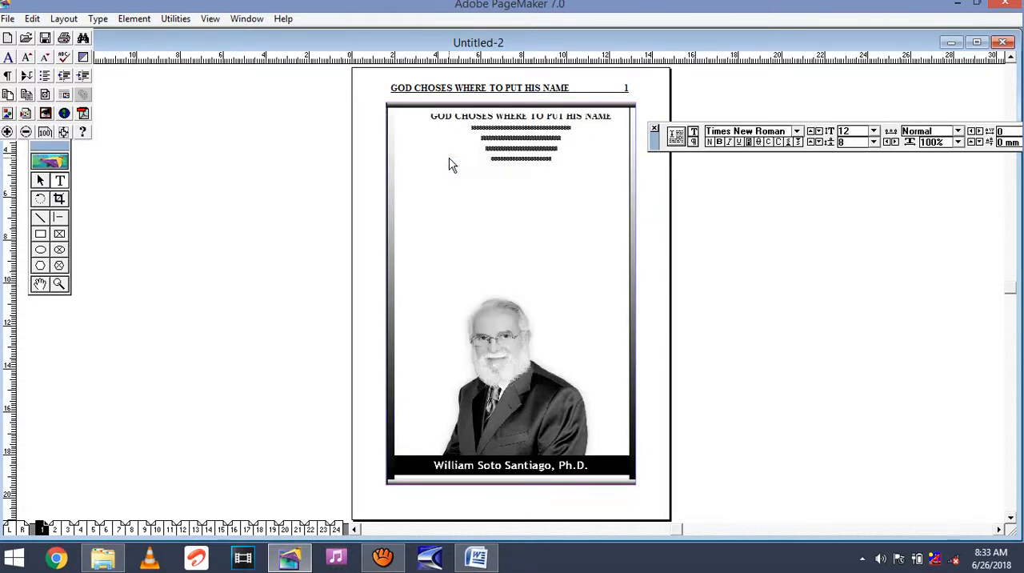
Insert a blank line above the pasted title and set the leading of the four lines below the title to 10.
left_click(427, 117)
key("Return")
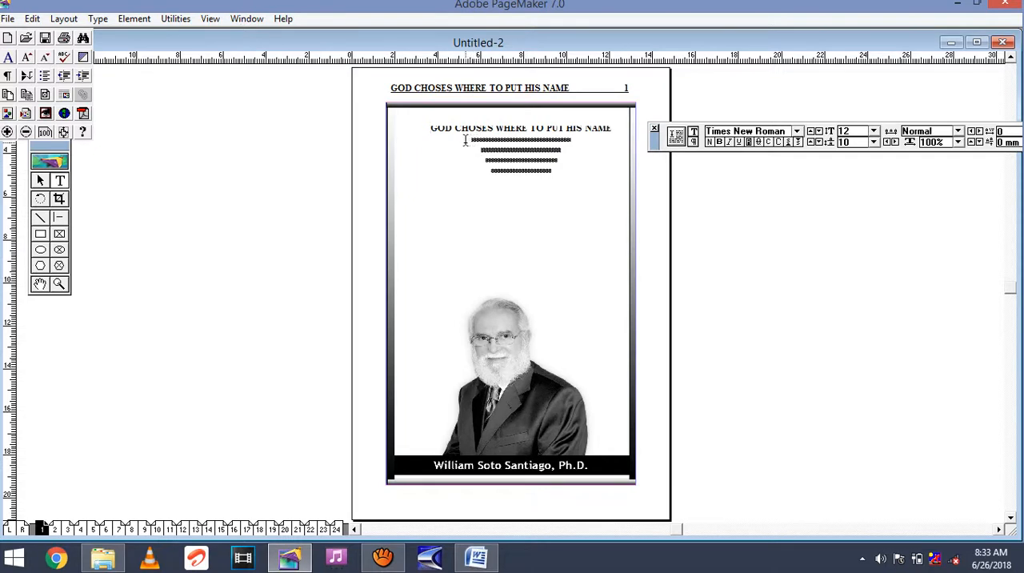
left_click_drag(468, 141, 529, 178)
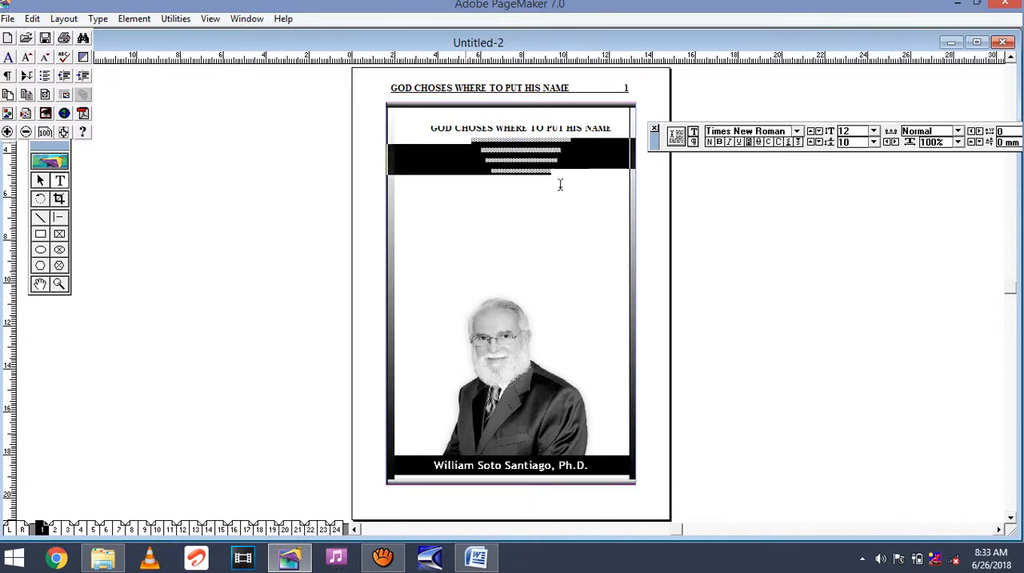
left_click(847, 142)
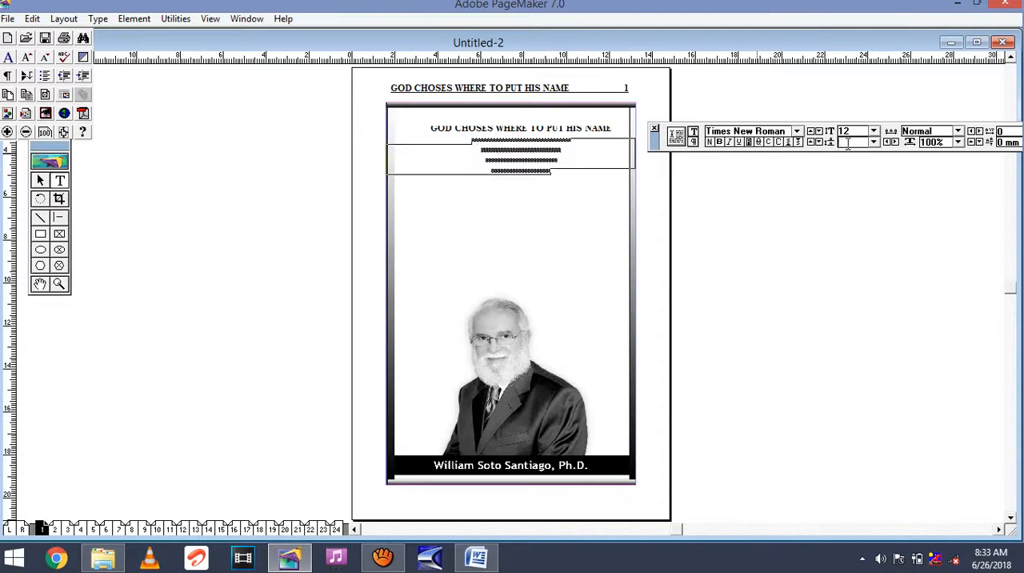
key("Return")
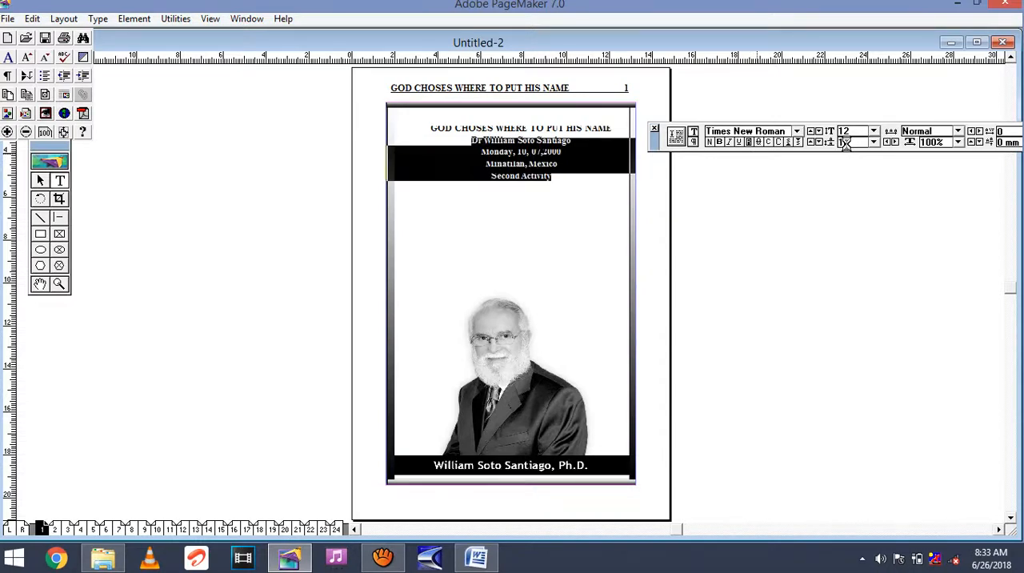
left_click(542, 219)
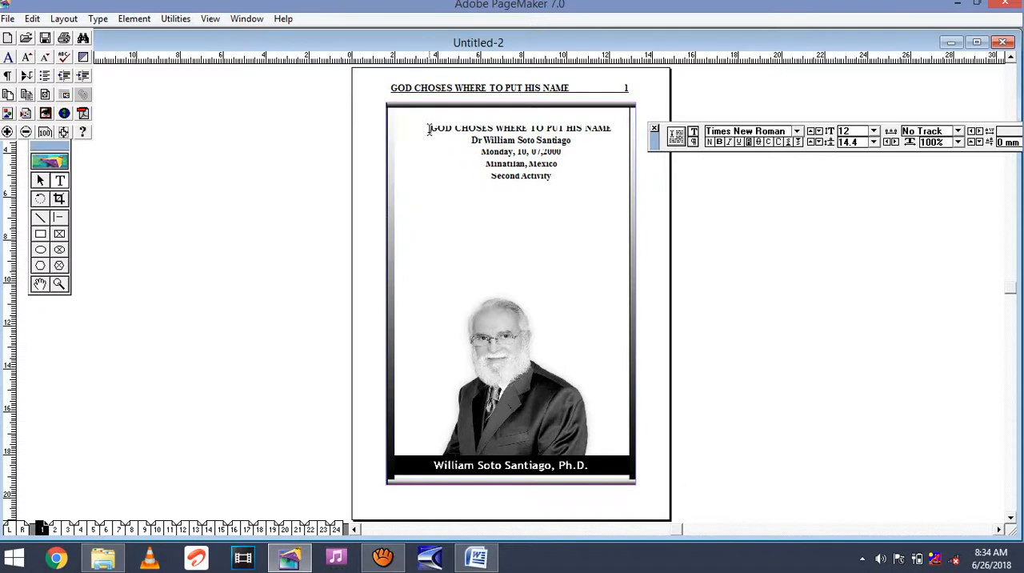
Set the cover title on page 1 to size 18 and break it onto a second line before "TO PUT HIS NAME".
left_click_drag(430, 129, 612, 128)
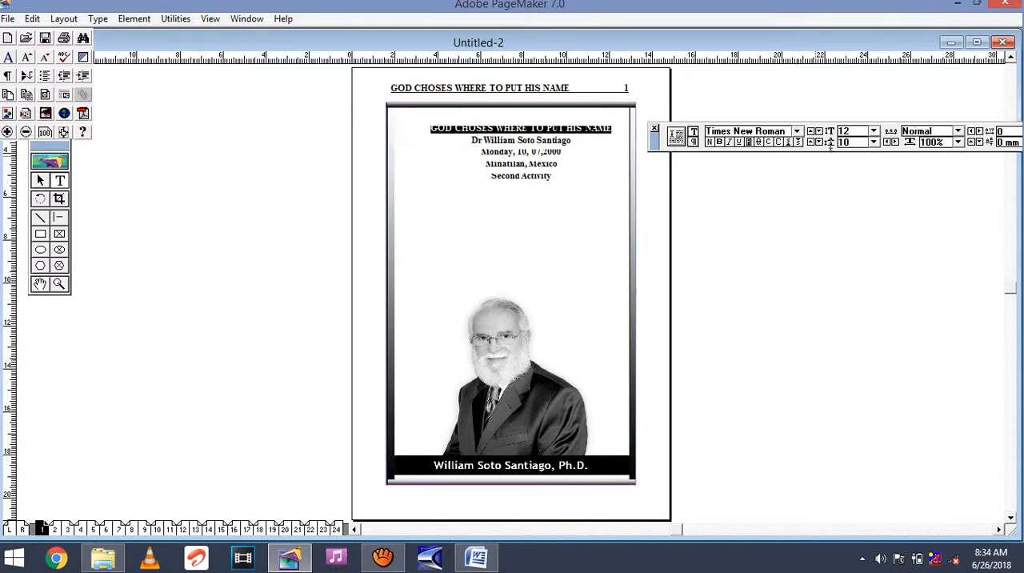
left_click(860, 130)
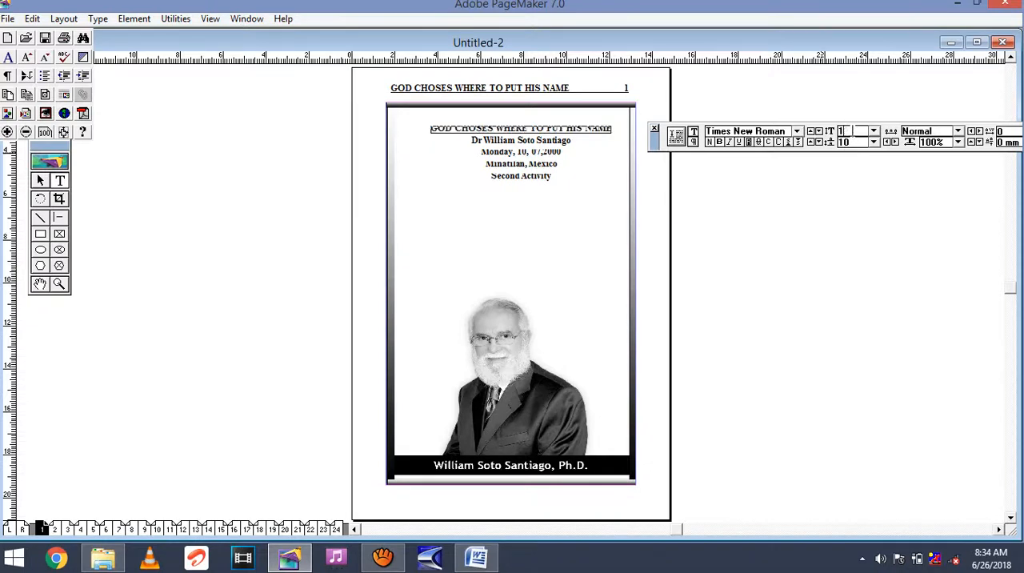
type("8")
key("Return")
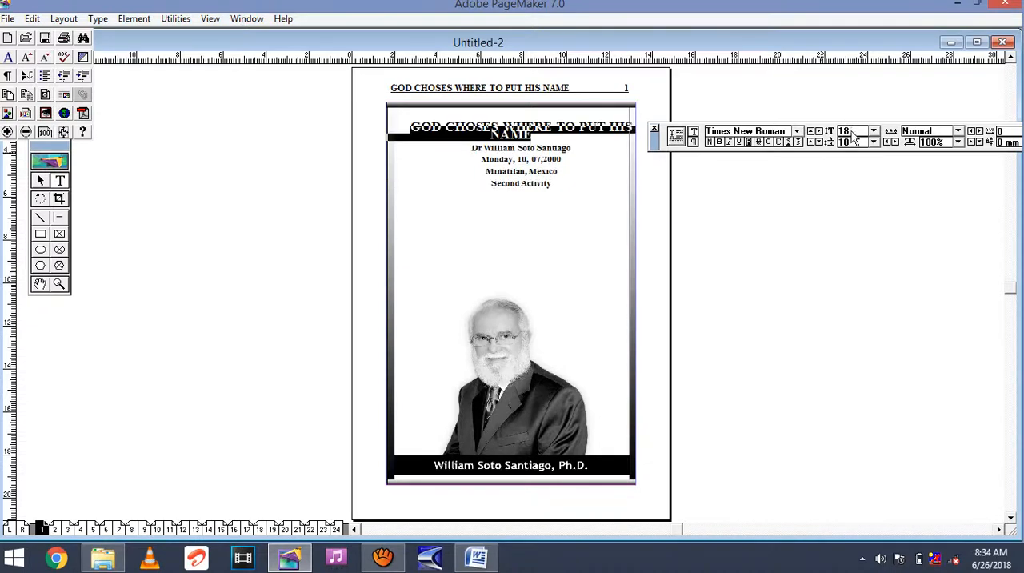
left_click(586, 187)
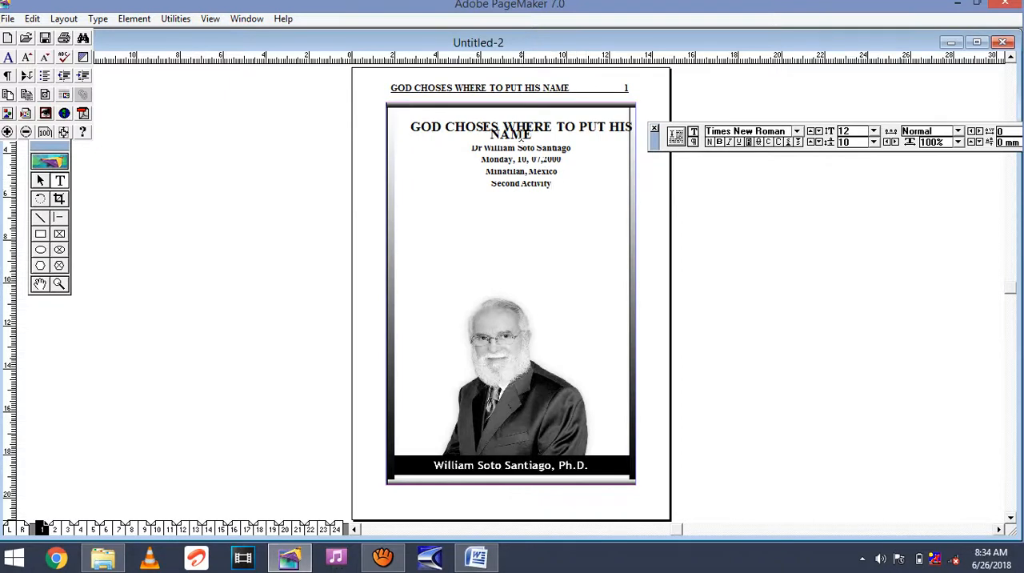
left_click(556, 128)
key("Return")
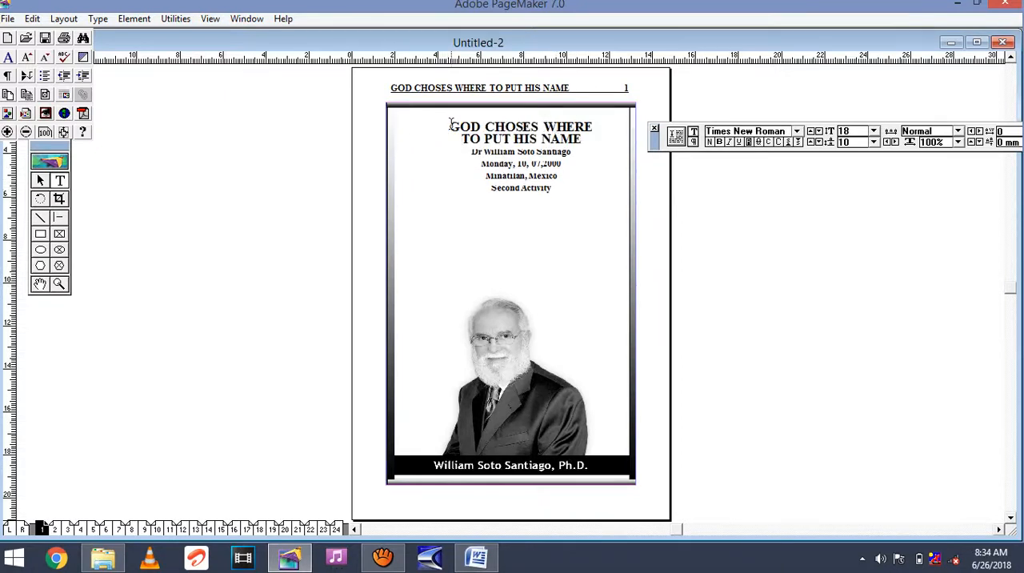
Set the leading of the two-line cover title to 16.
left_click_drag(453, 121, 581, 138)
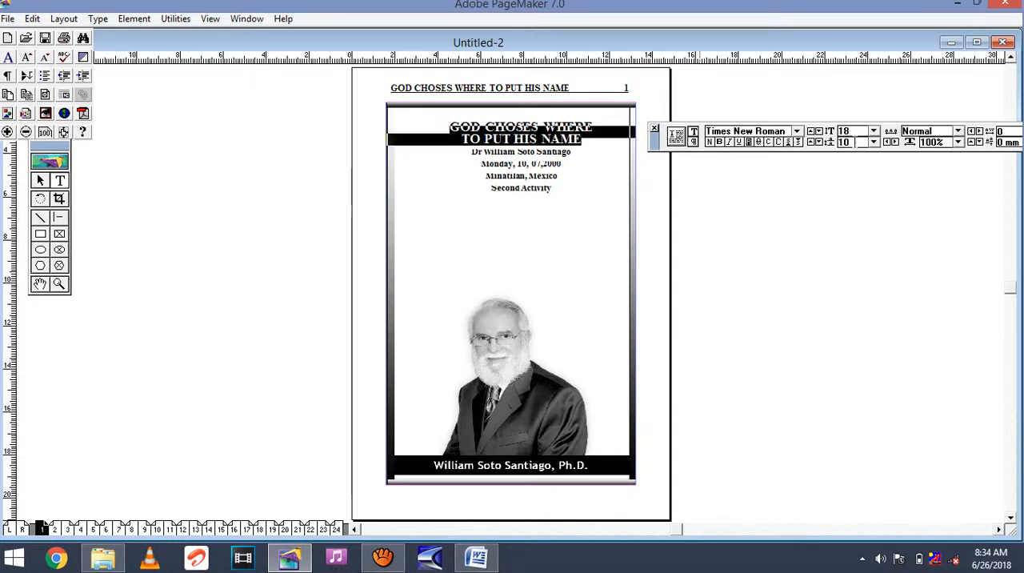
left_click(852, 143)
key("BackSpace")
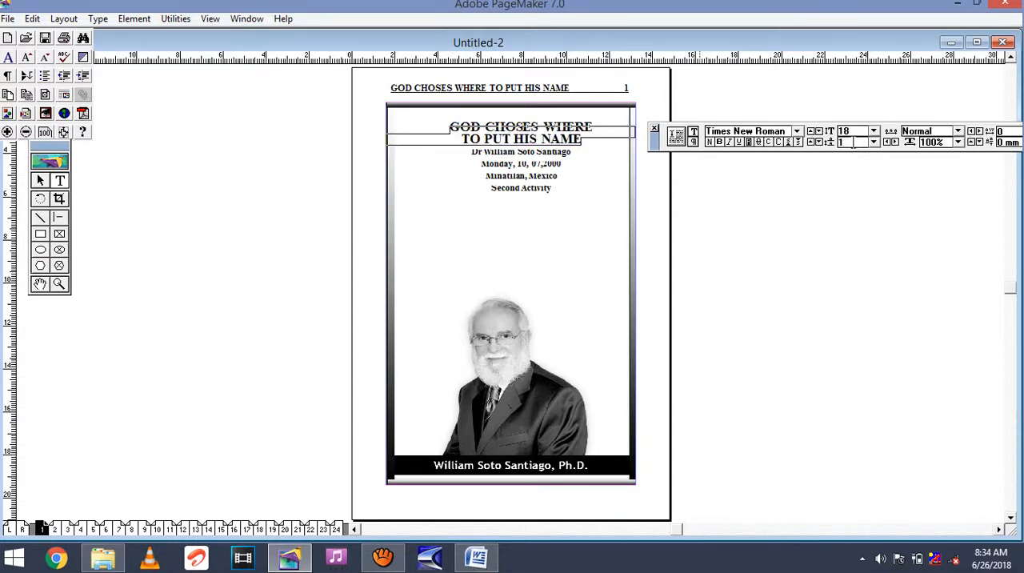
key("Return")
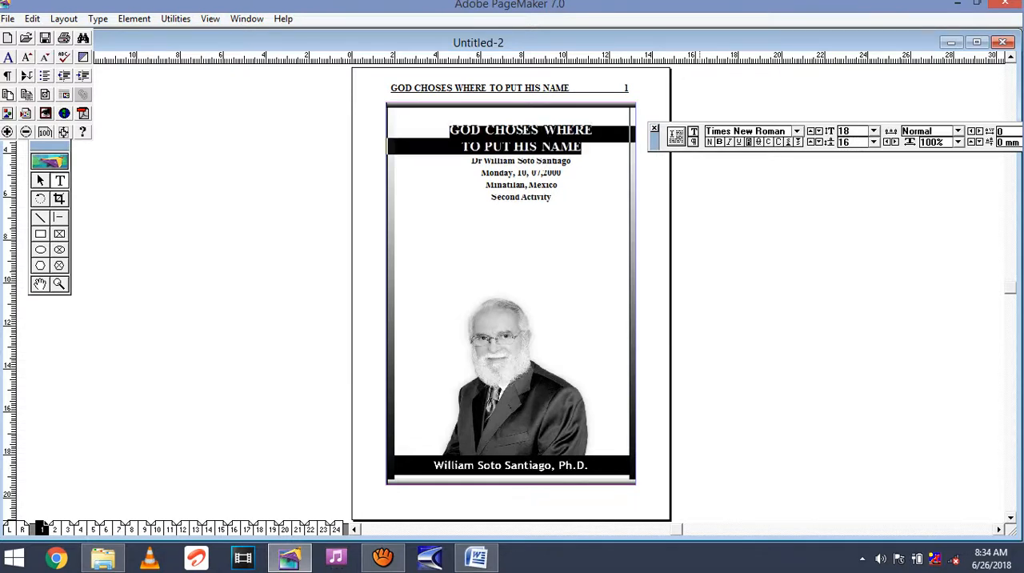
left_click(515, 235)
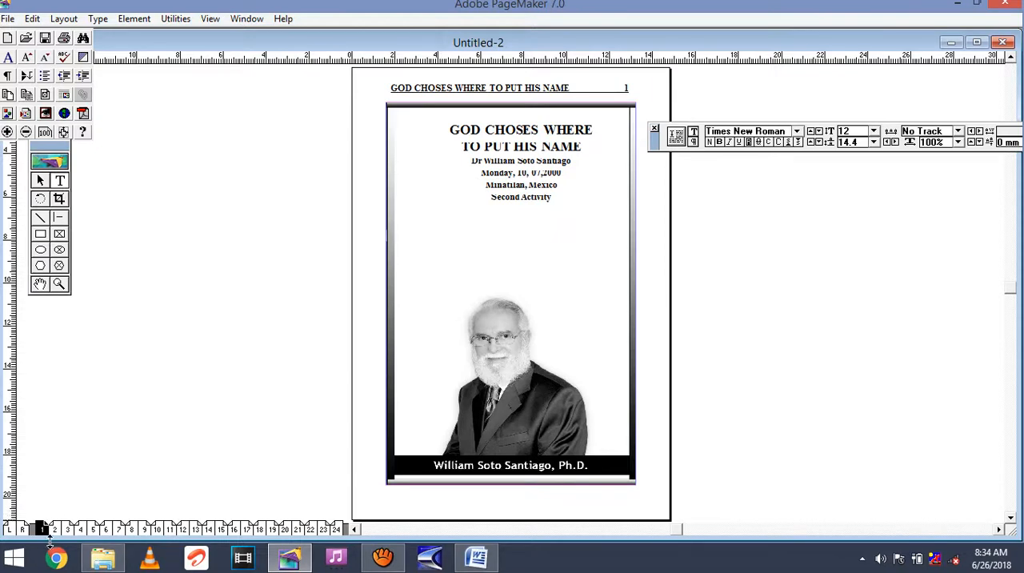
Insert a blank line between the cover title and the author line on page 1, checking the redrawn page.
left_click(54, 529)
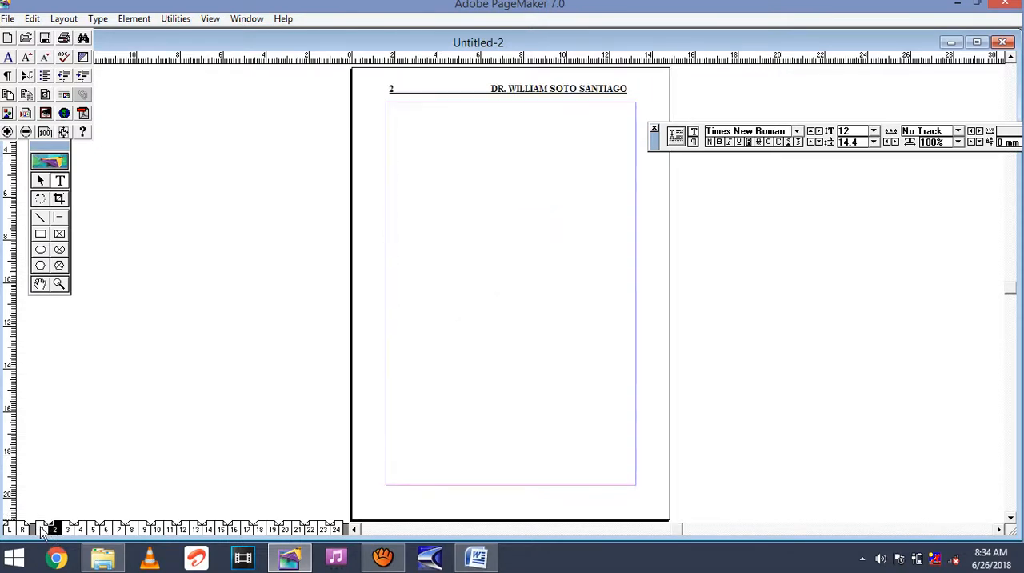
left_click(42, 529)
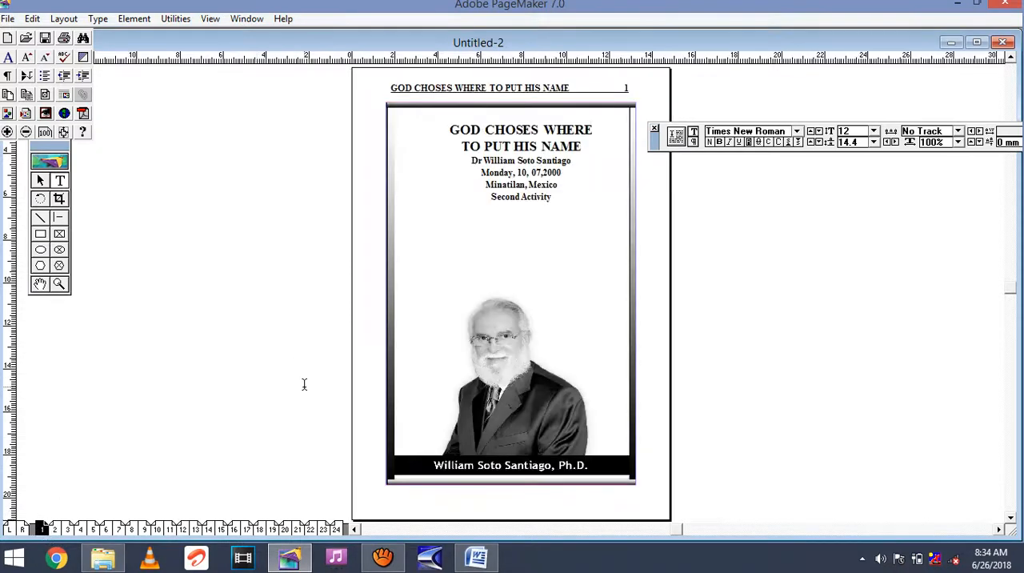
left_click(584, 149)
key("Return")
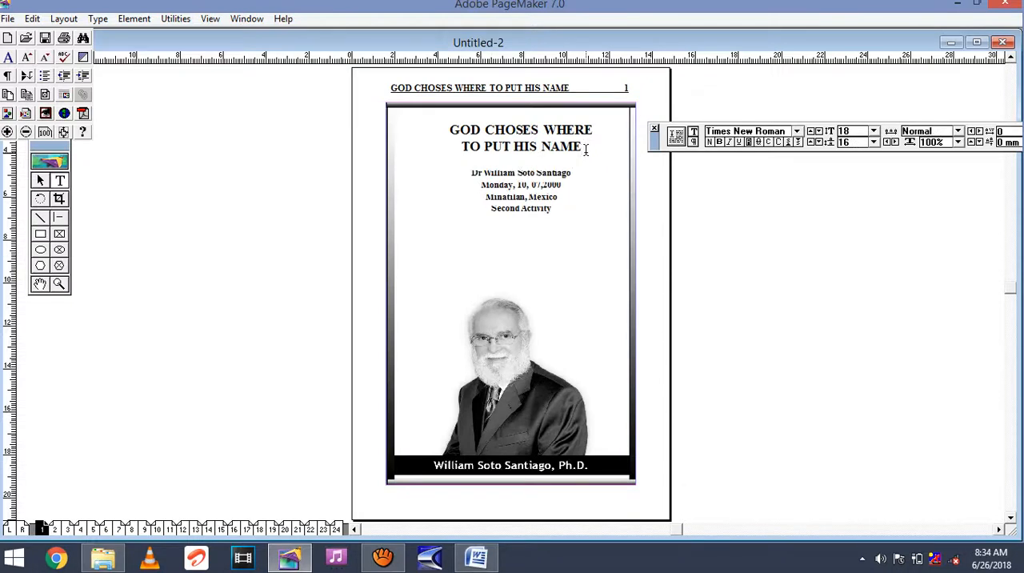
left_click(520, 251)
left_click(56, 530)
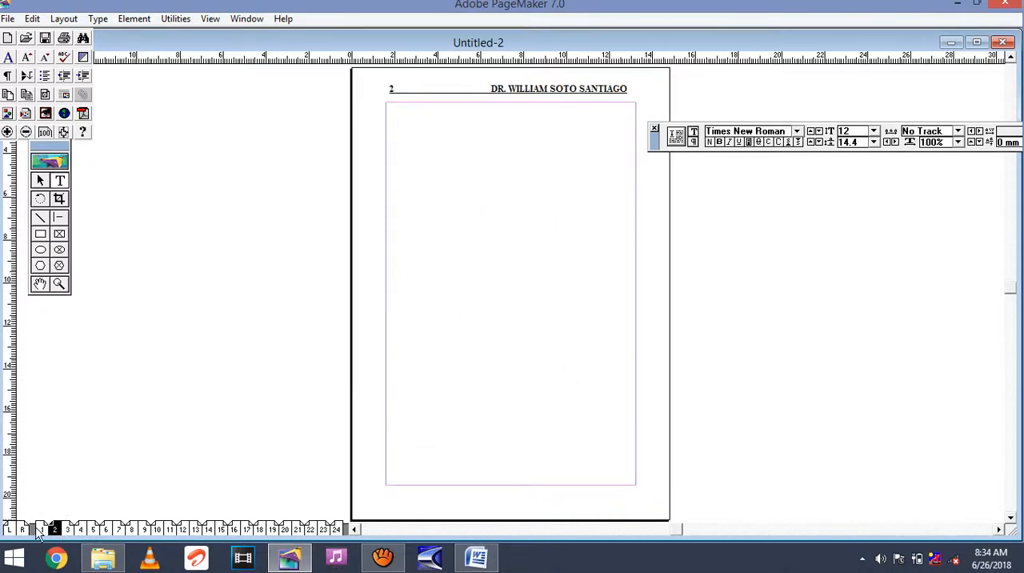
left_click(42, 530)
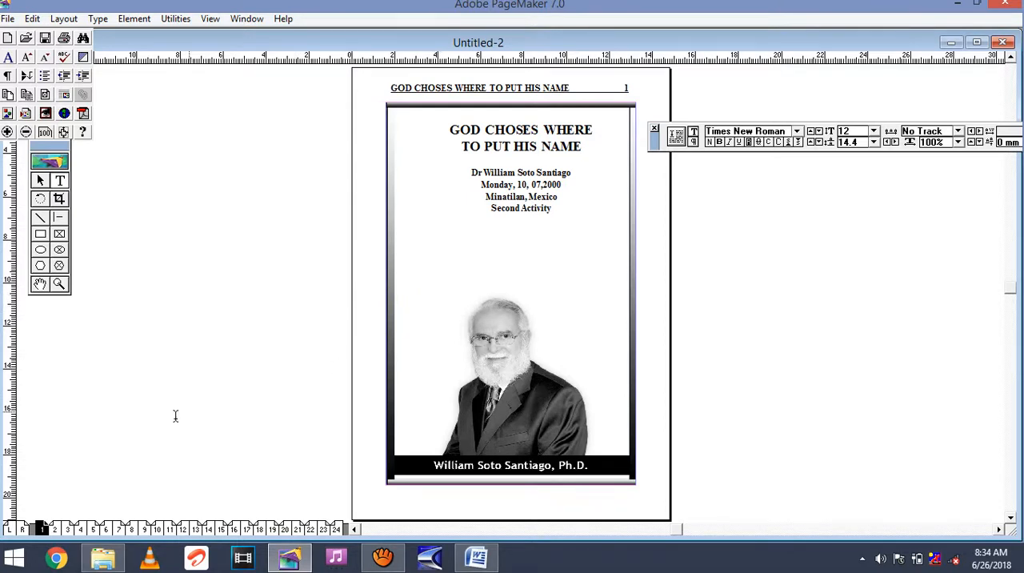
Go to page 2 and open the Word document OMU MUHANDA GURIKUZA from PRINT HOUSE > RUNYANKOLE > FINAL EDITED WORK > WORD on drive D:.
left_click(54, 530)
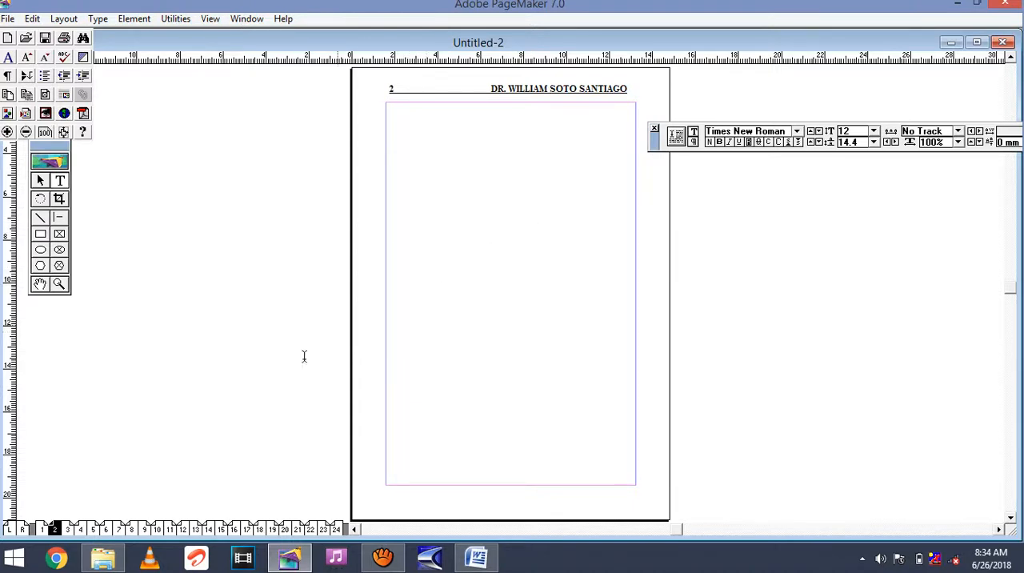
left_click(103, 559)
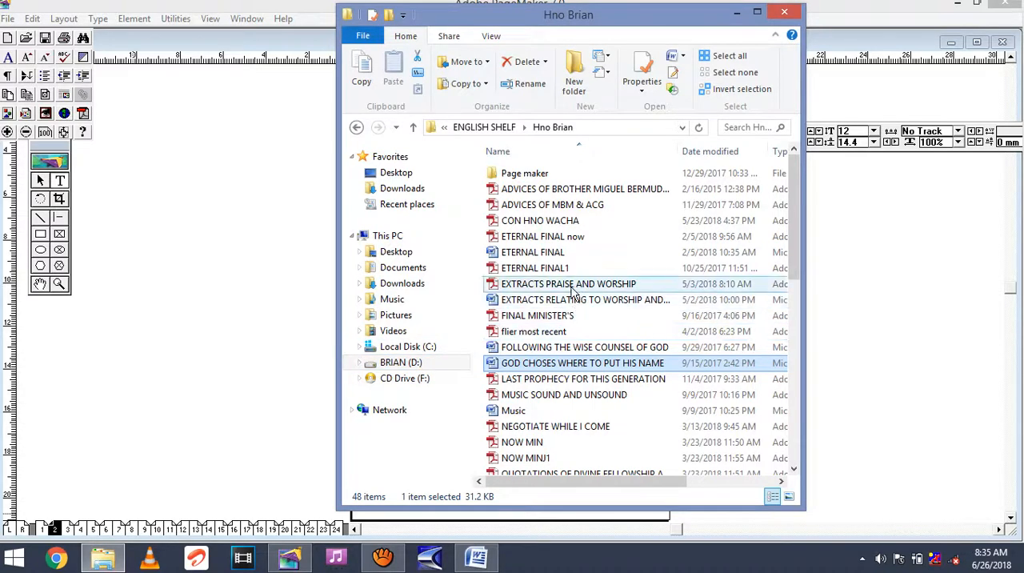
left_click(424, 365)
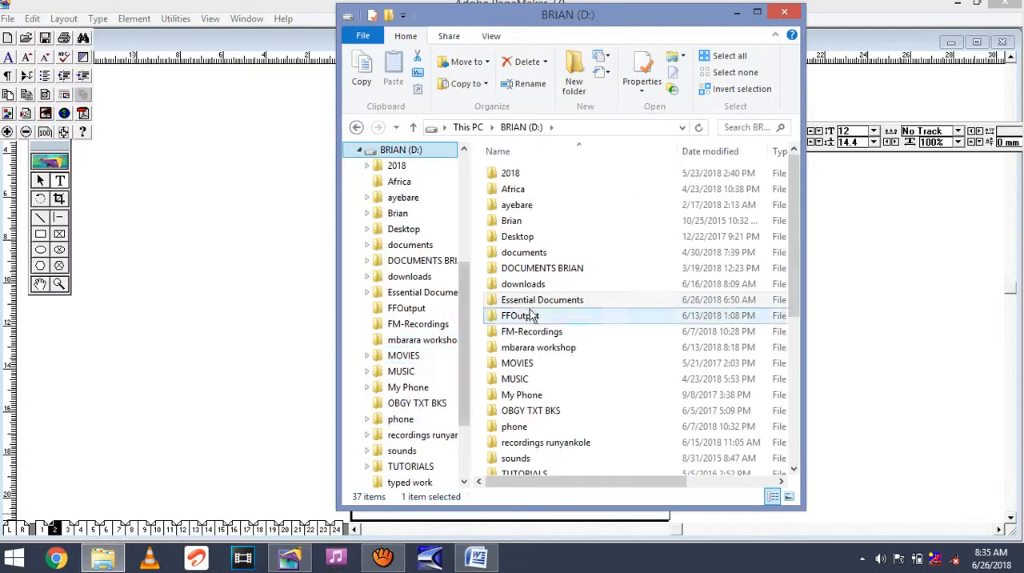
left_click(574, 300)
double_click(574, 300)
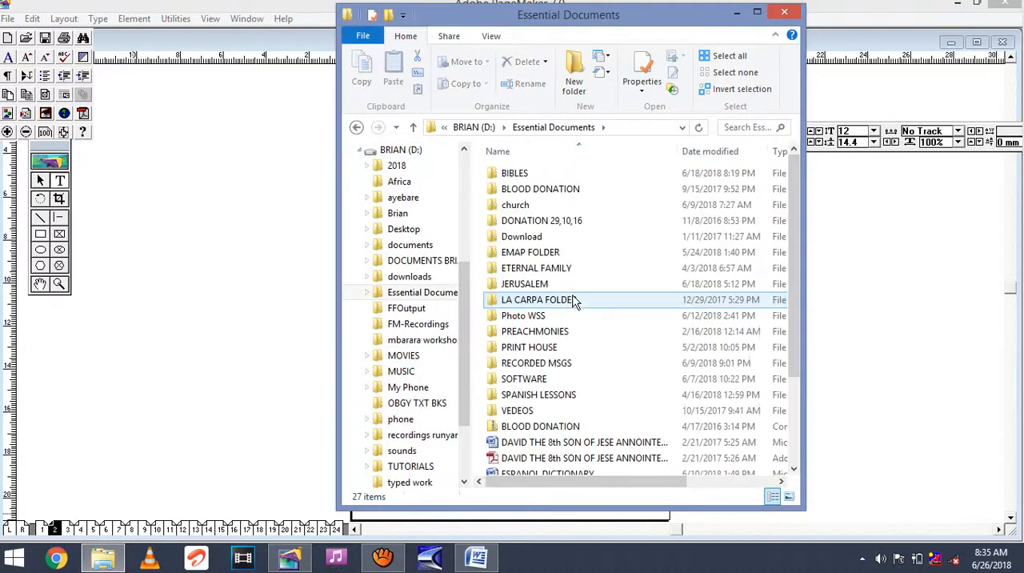
double_click(549, 347)
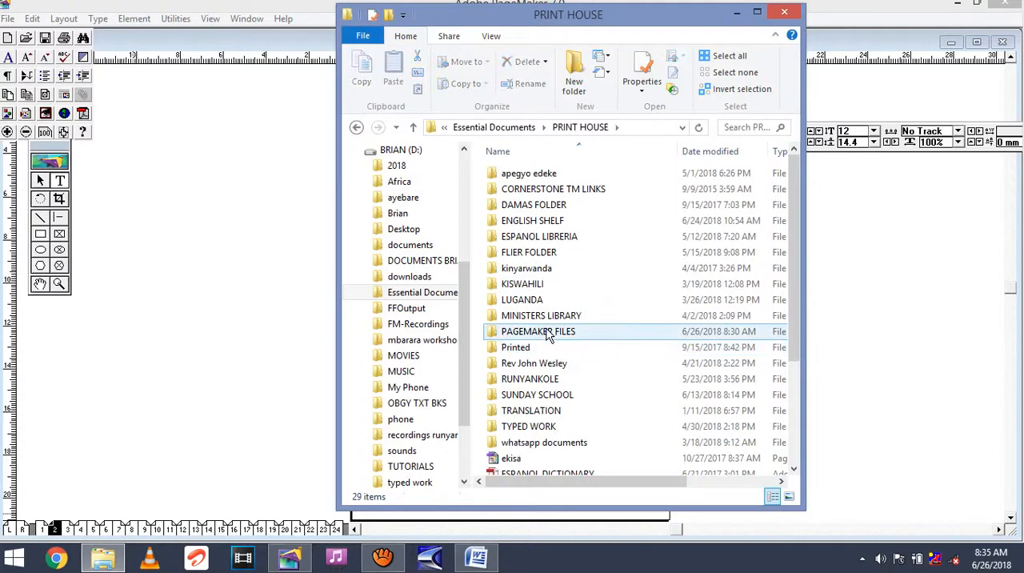
left_click(542, 381)
double_click(542, 381)
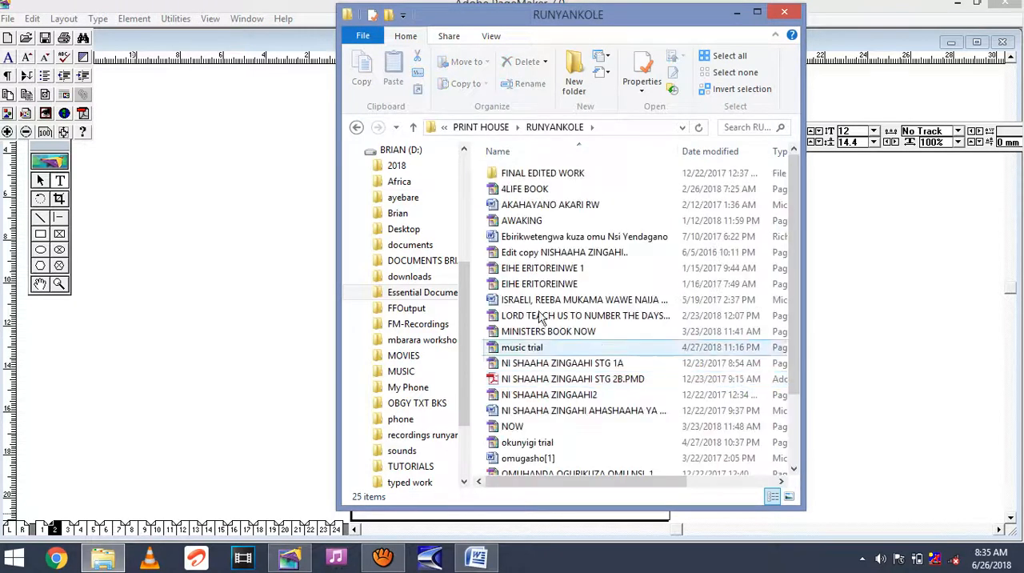
double_click(541, 174)
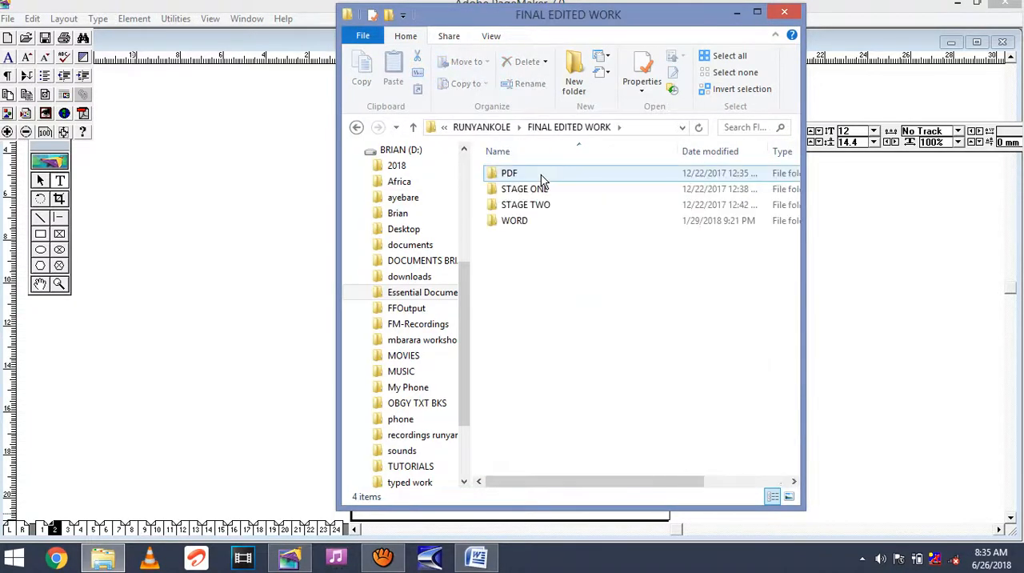
double_click(540, 221)
double_click(544, 268)
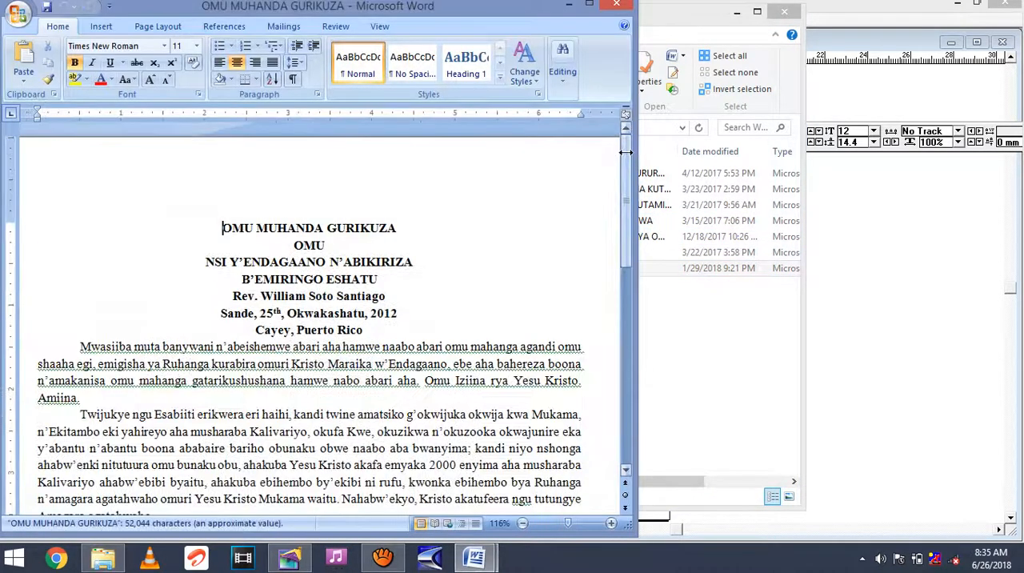
Find the NOTE TO THE READER text box near the end of the Word document and copy the whole box.
left_click_drag(626, 156, 643, 478)
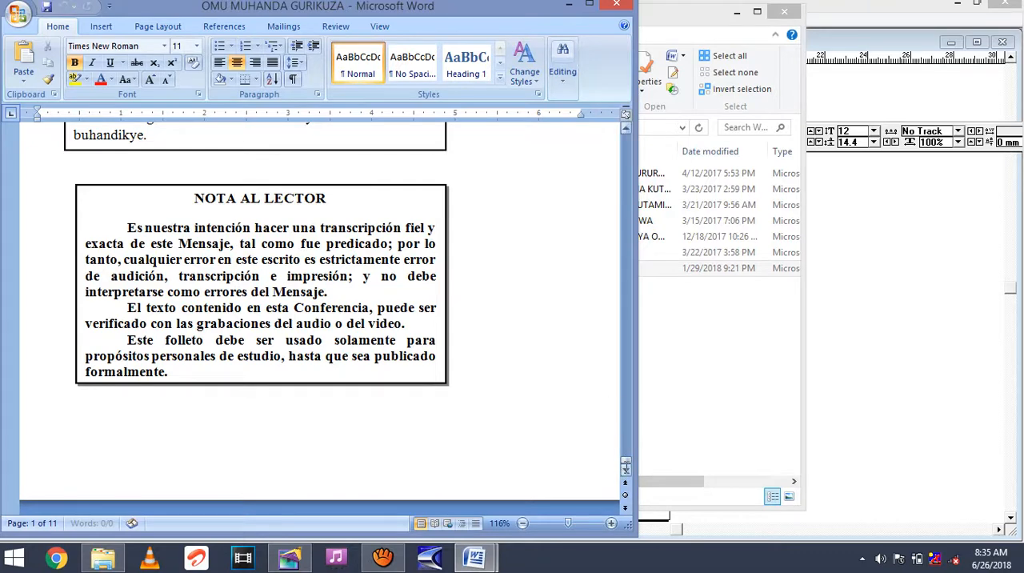
mouse_move(626, 464)
left_mouse_down()
mouse_move(626, 400)
mouse_move(626, 459)
left_mouse_up()
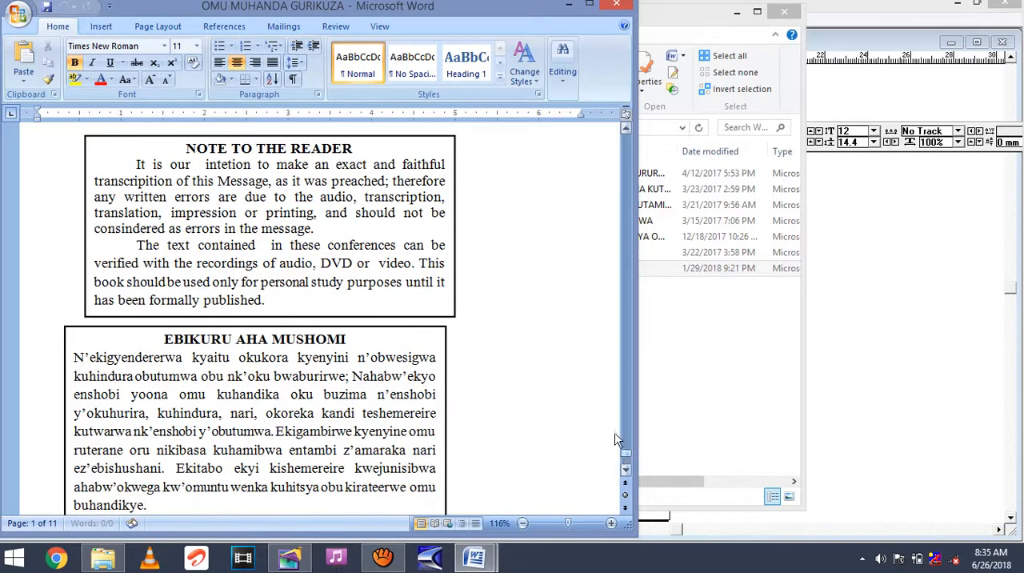
left_click(437, 267)
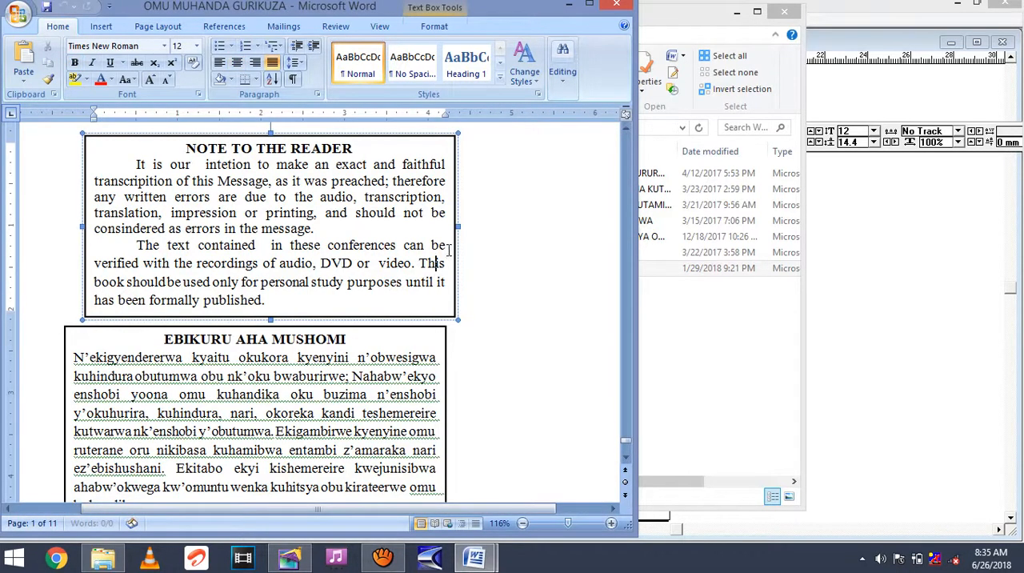
left_click(455, 200)
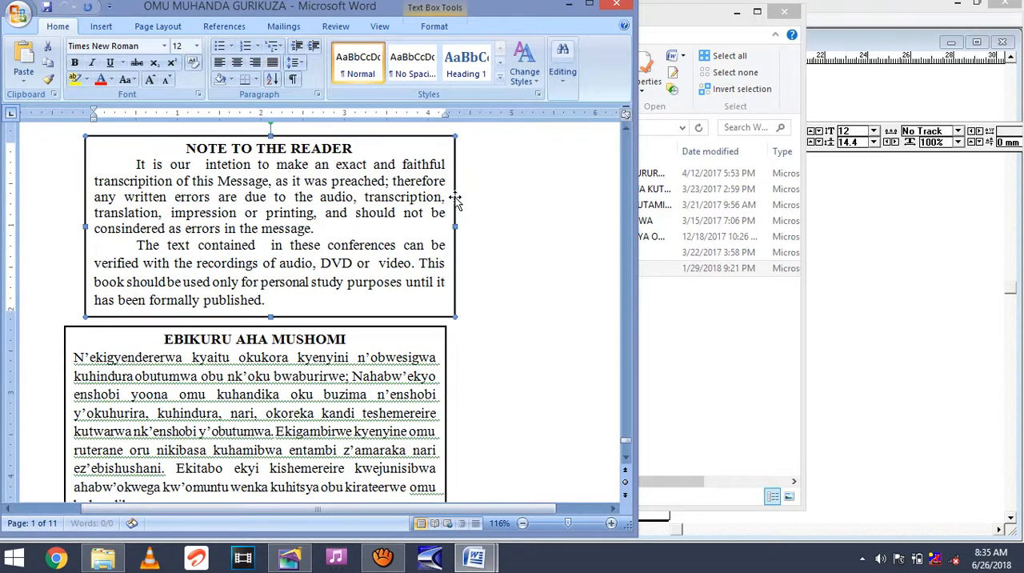
right_click(455, 199)
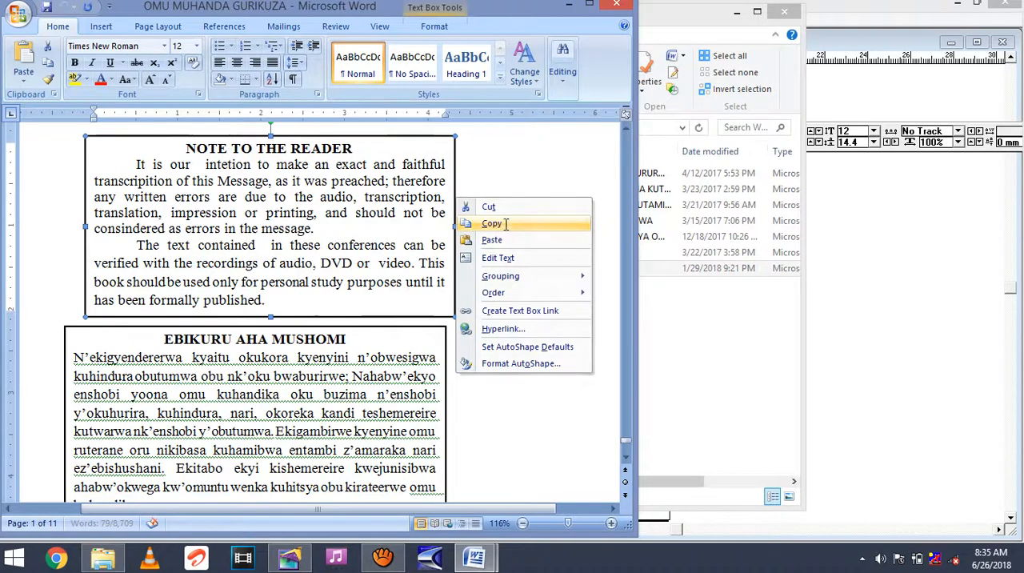
left_click(505, 223)
Switch to PageMaker and paste the copied NOTE TO THE READER box onto page 2.
left_click(302, 560)
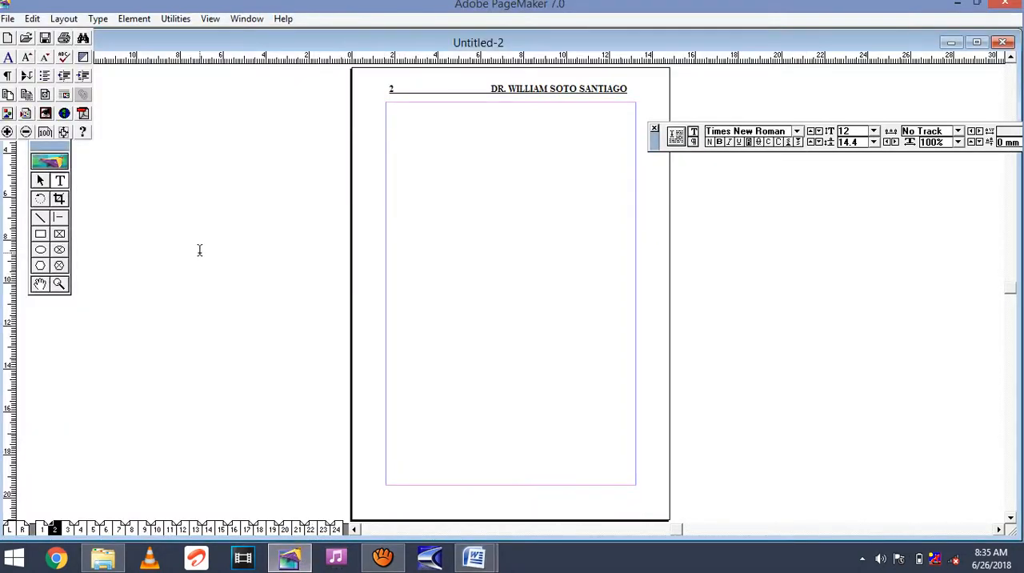
right_click(400, 266)
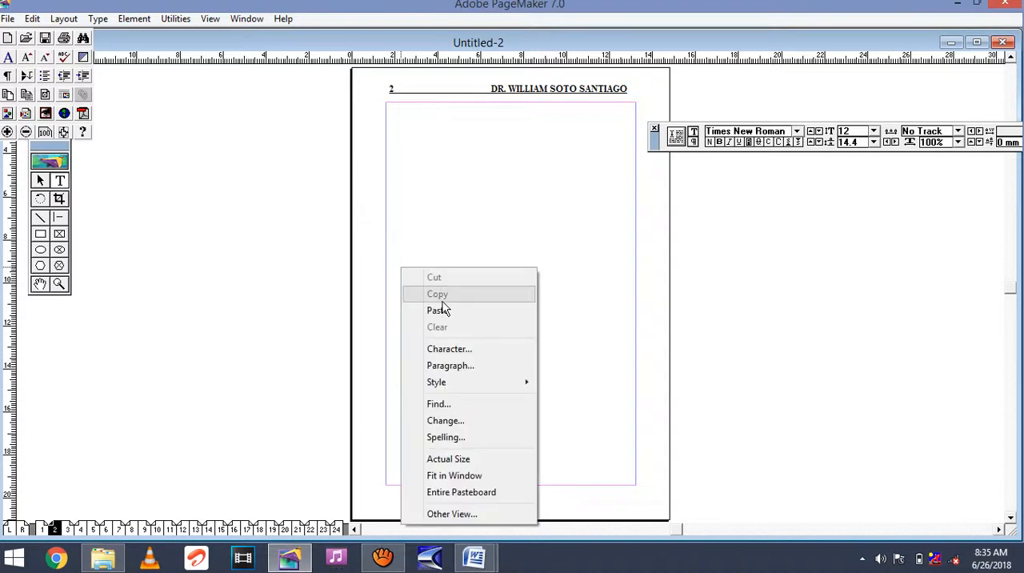
left_click(442, 310)
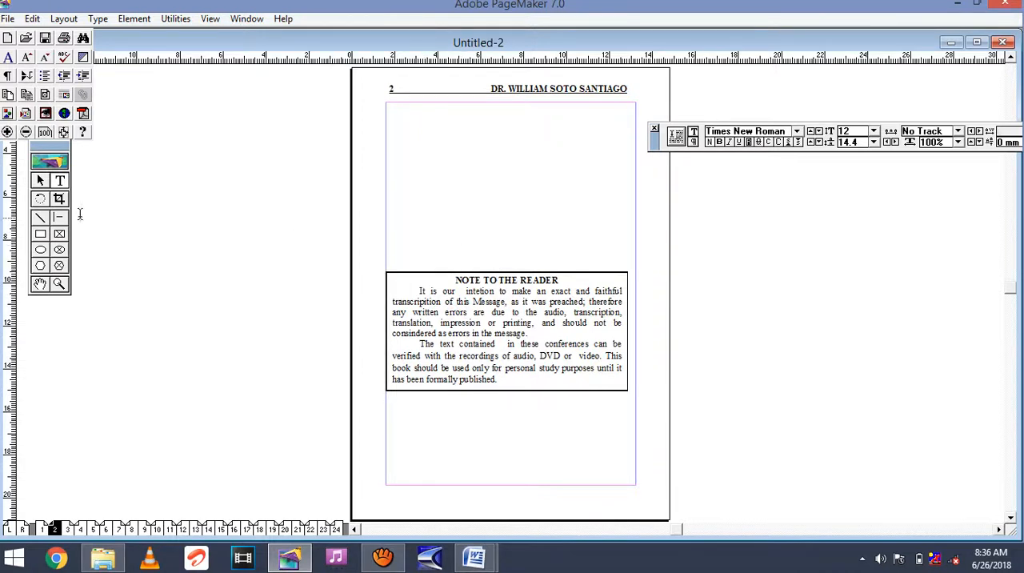
Try to move the pasted NOTE TO THE READER box to a different position on page 2.
left_click(40, 180)
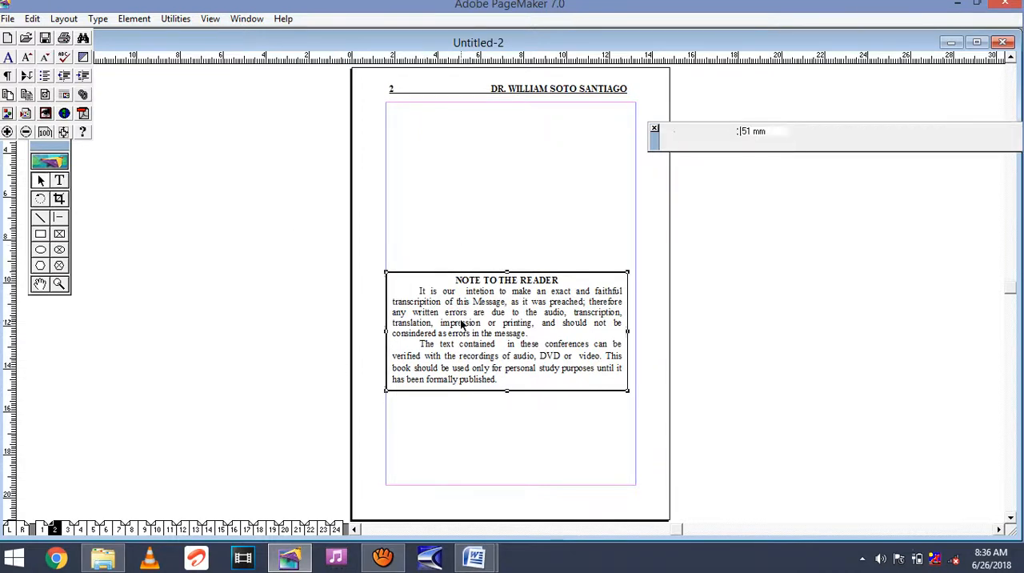
left_click_drag(461, 322, 483, 319)
left_click(59, 181)
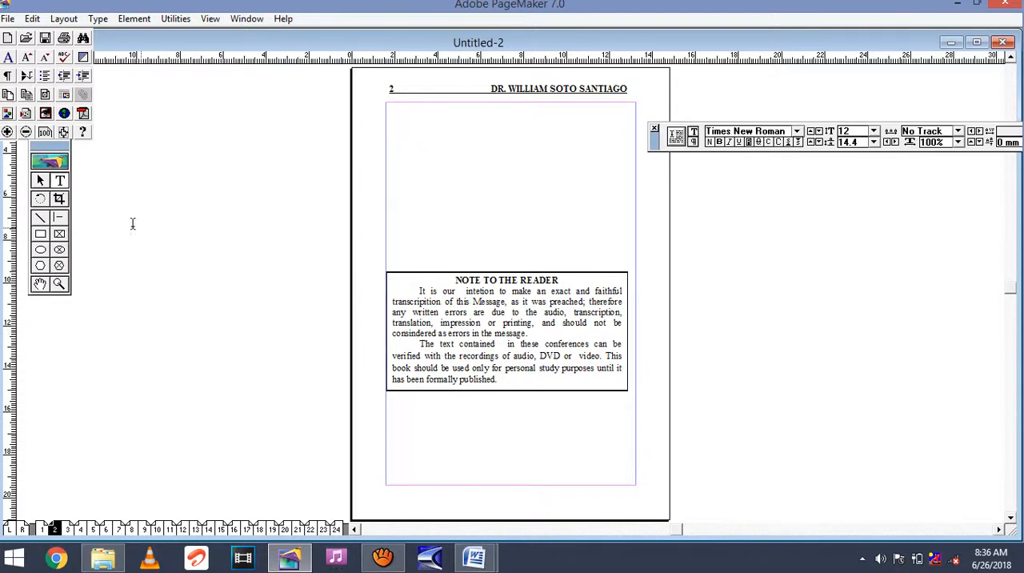
left_click(41, 181)
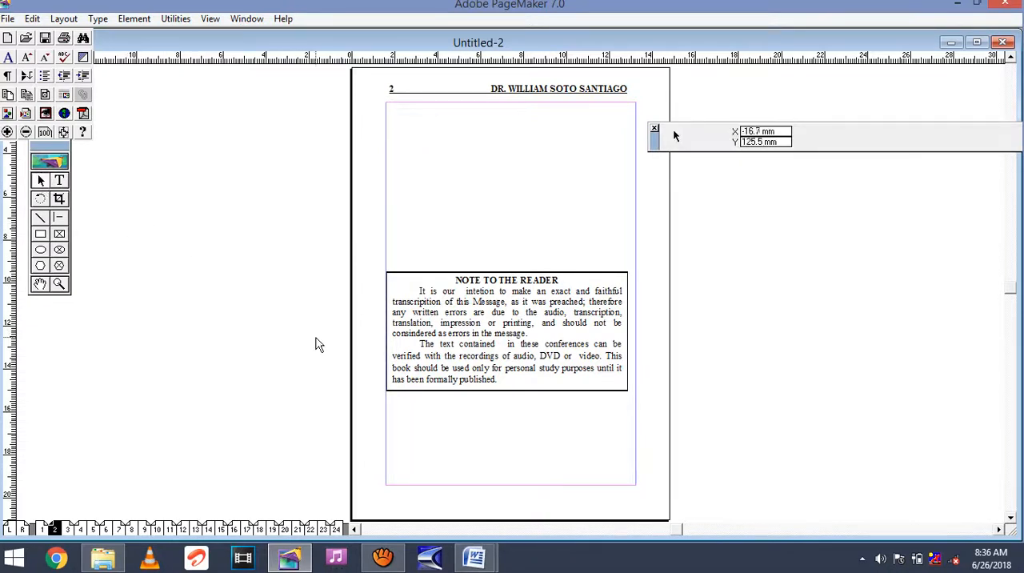
left_click_drag(453, 326, 446, 148)
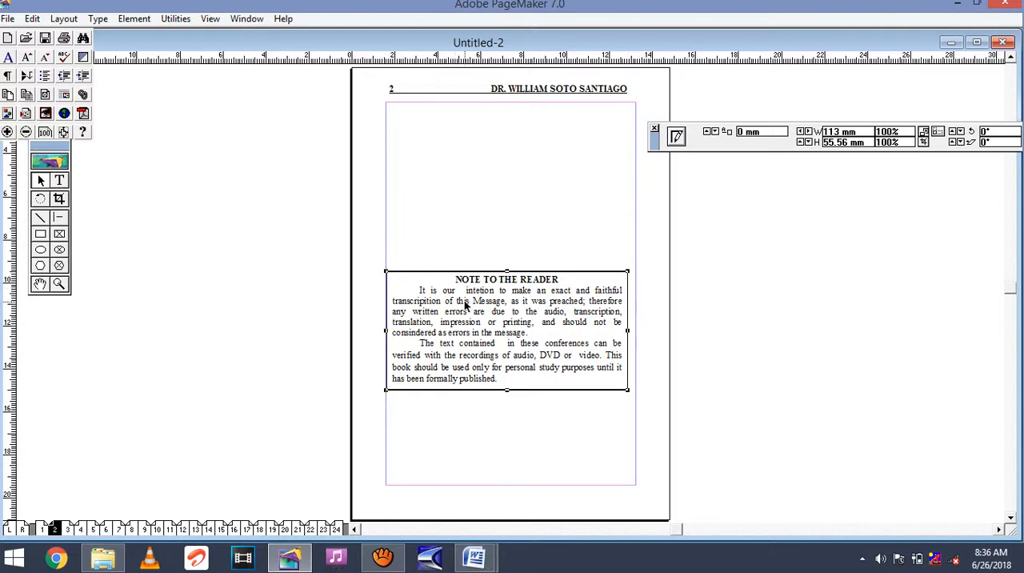
left_click_drag(465, 304, 485, 399)
left_click(60, 181)
left_click(41, 180)
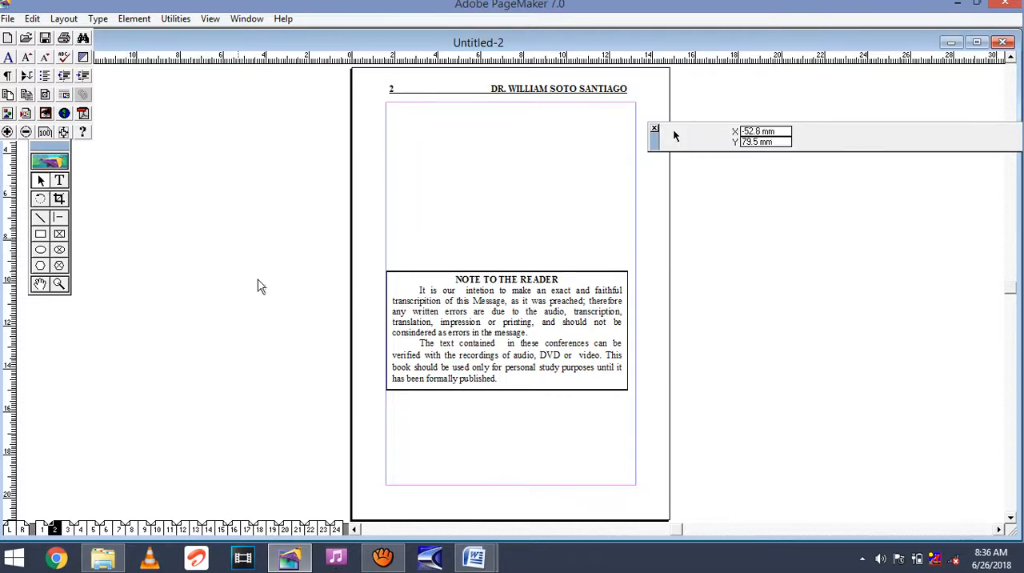
Copy the NOTE TO THE READER box from Word again and paste a second copy into the upper part of page 2 in PageMaker.
mouse_move(475, 562)
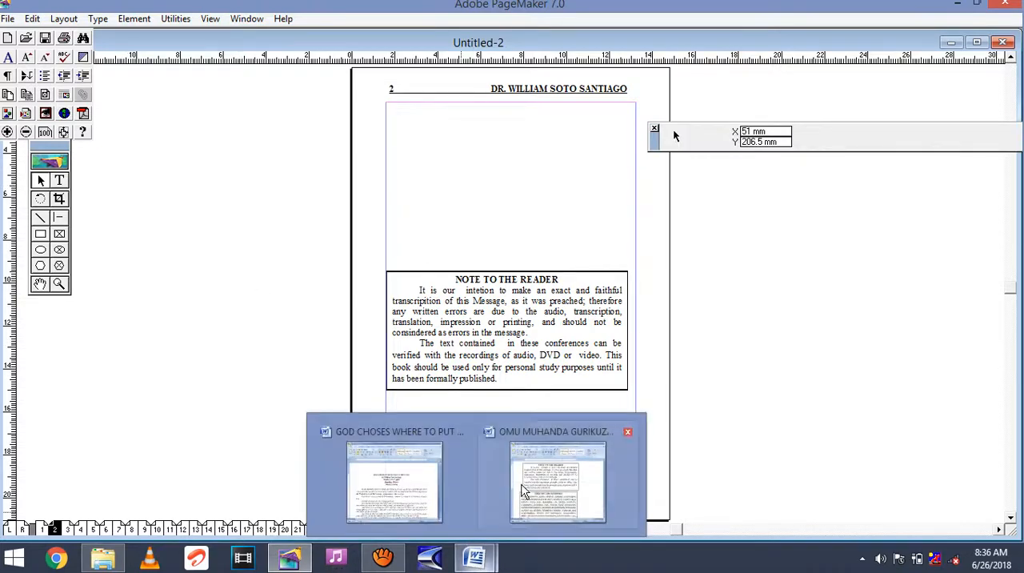
left_click(559, 479)
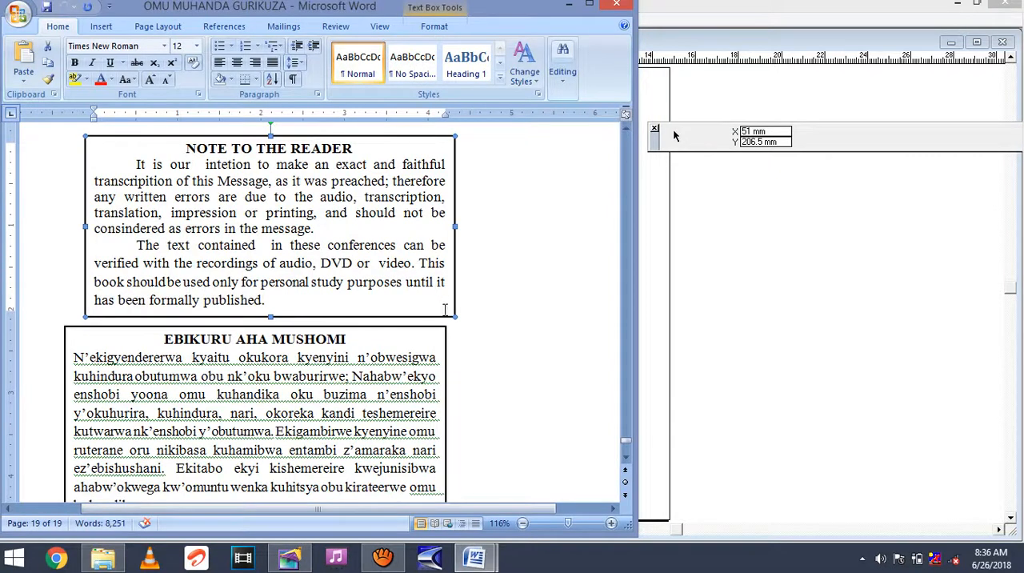
right_click(453, 314)
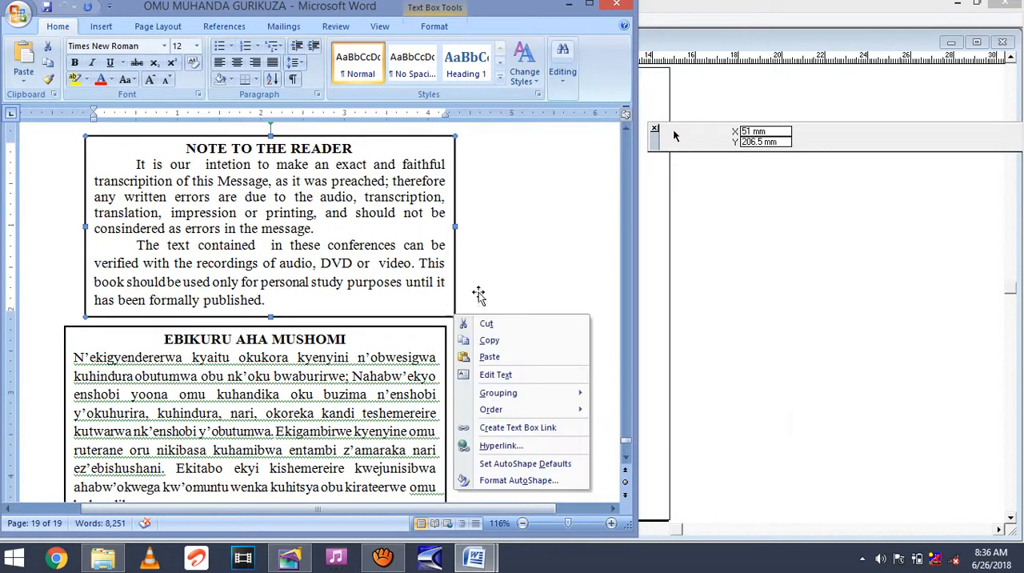
left_click(489, 341)
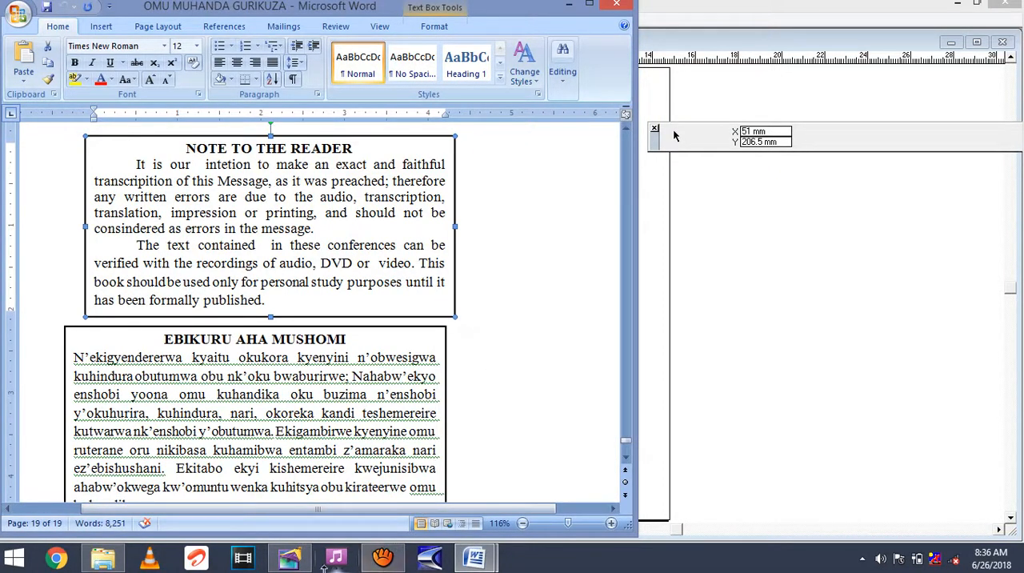
left_click(289, 562)
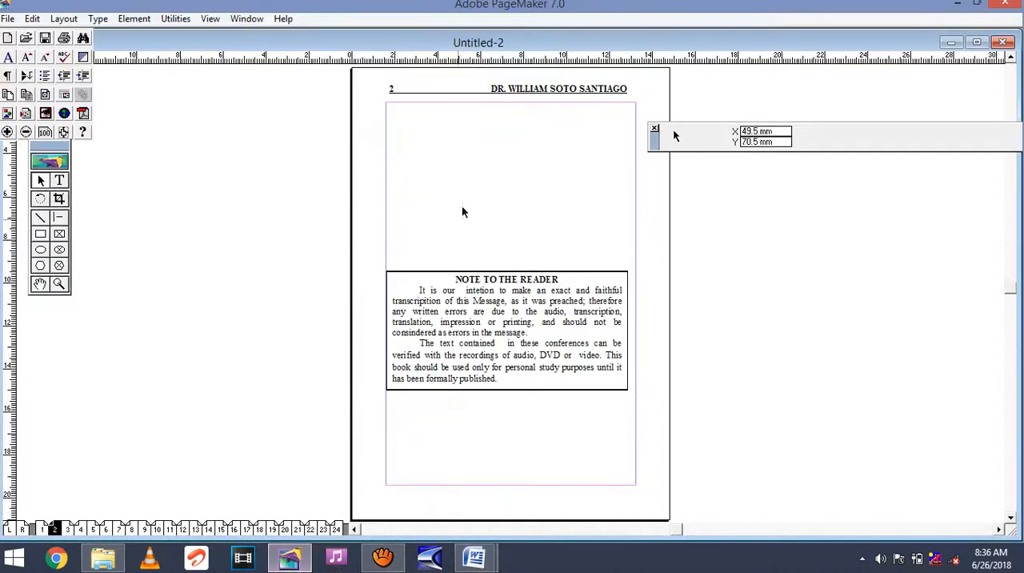
right_click(476, 189)
left_click(507, 227)
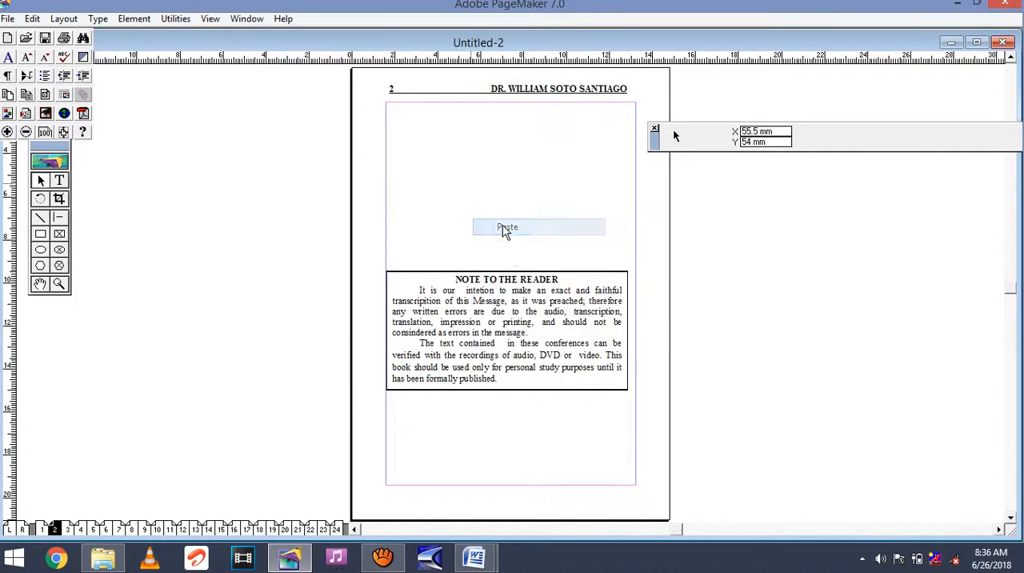
left_click_drag(620, 328, 509, 166)
Delete the first NOTE TO THE READER box and move the second copy to about X 72.5 mm, Y 145 mm, inside page 2's margins.
left_click(461, 349)
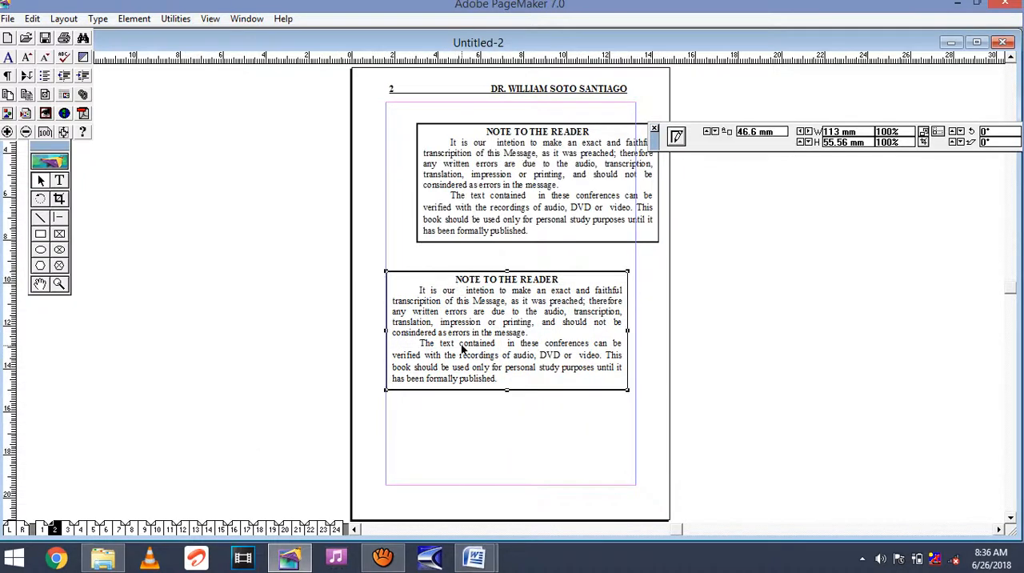
key("Delete")
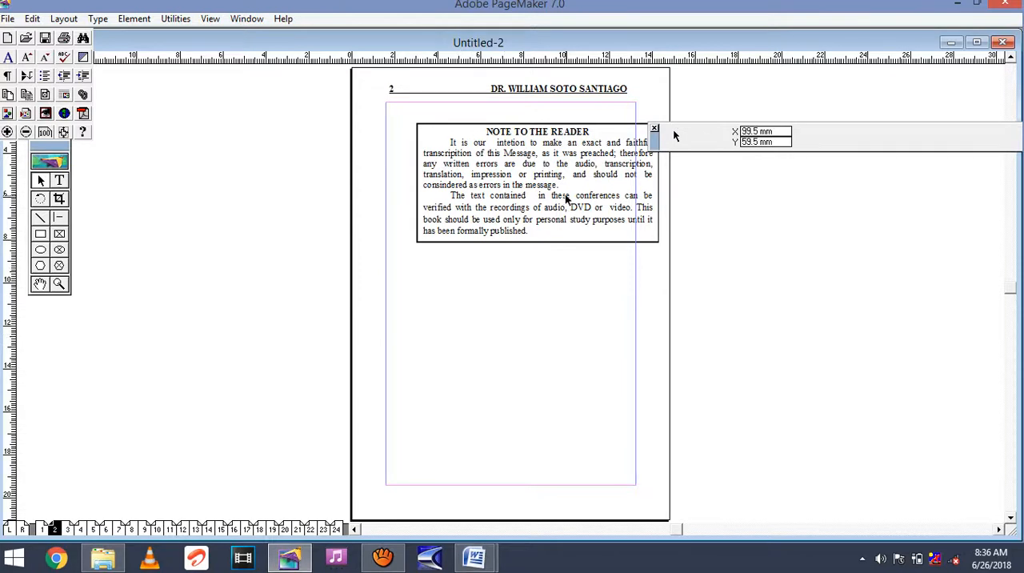
left_click_drag(565, 199, 536, 394)
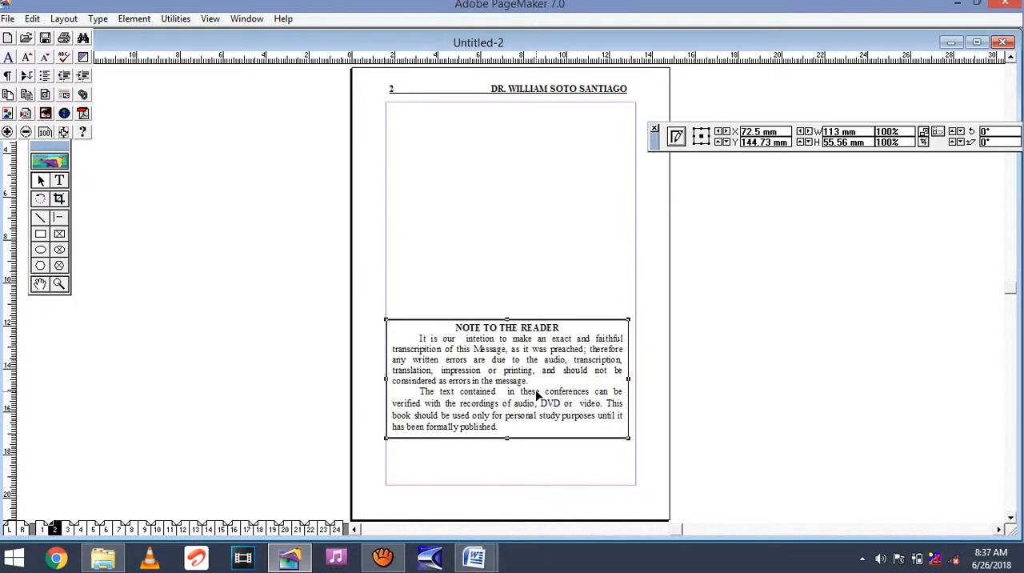
left_click(289, 350)
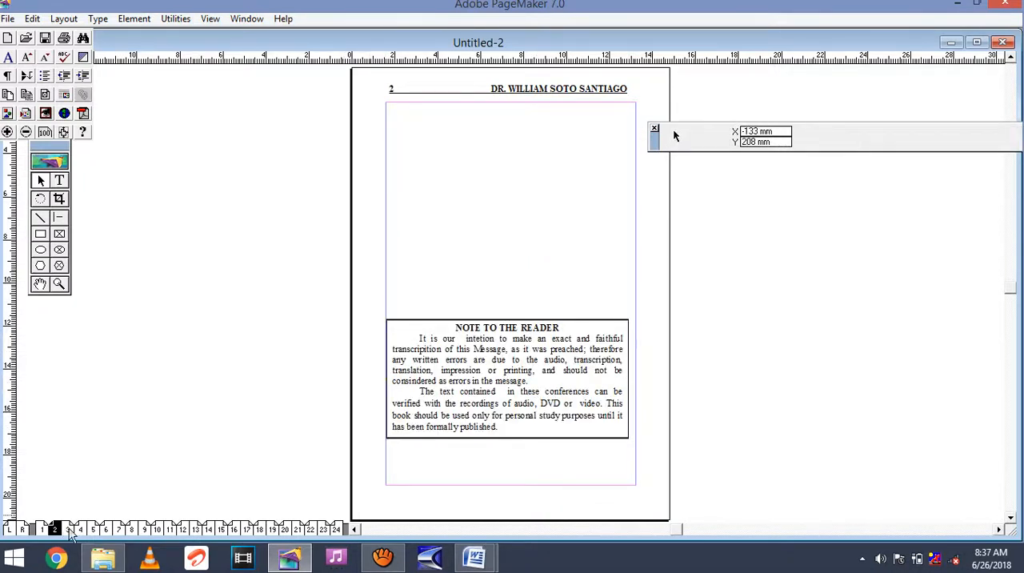
Build a booklet from the publication with the 2-up saddle stitch layout, a 296 x 210 mm spread size and guides in the gutter.
left_click(69, 530)
left_click(54, 529)
left_click(43, 530)
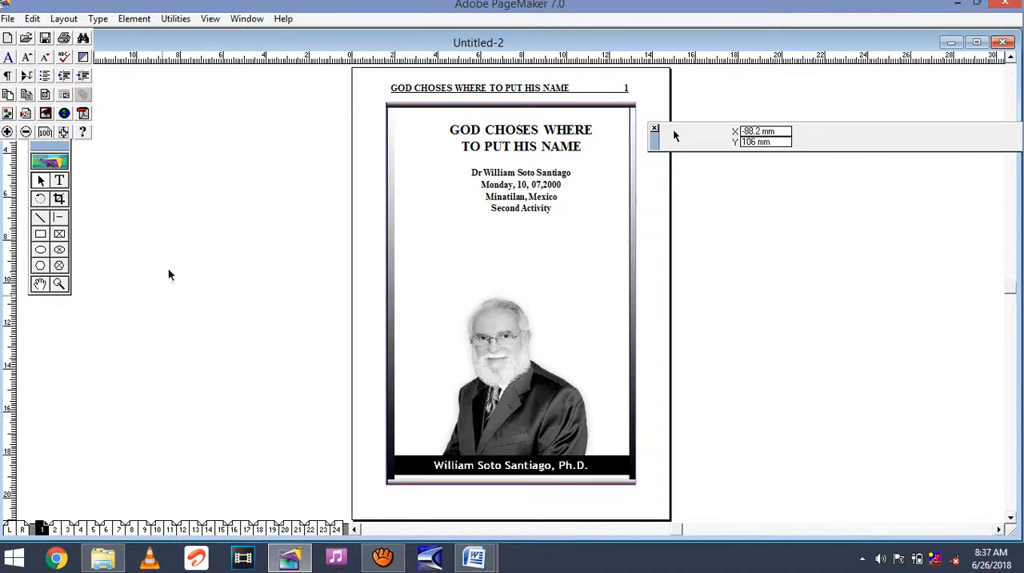
left_click(180, 21)
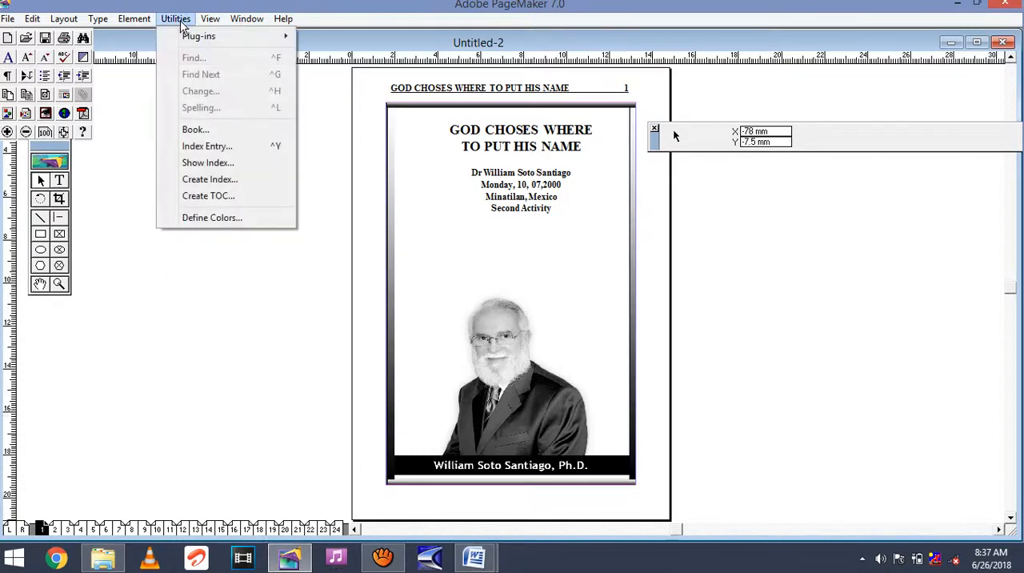
mouse_move(199, 40)
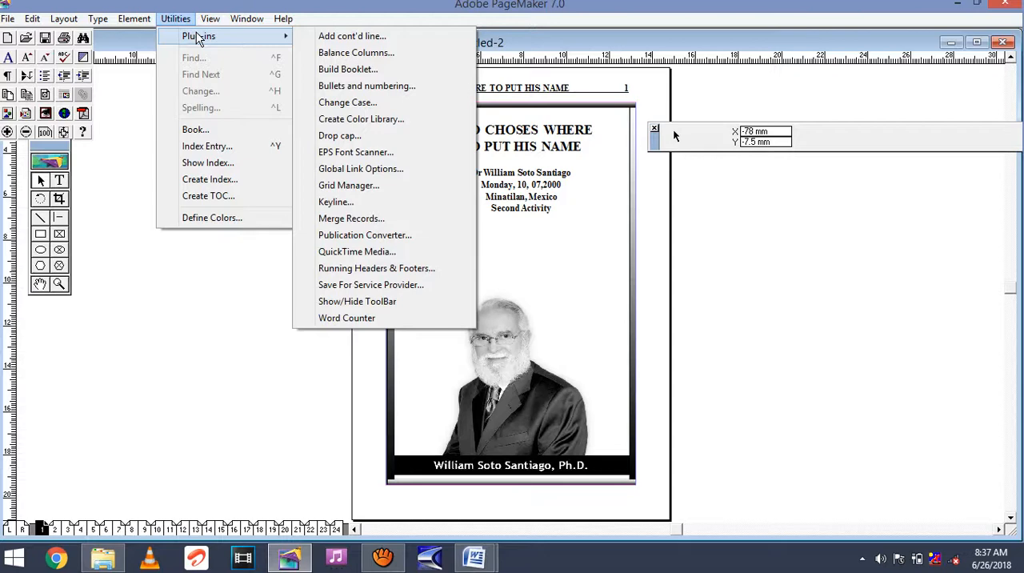
left_click(373, 71)
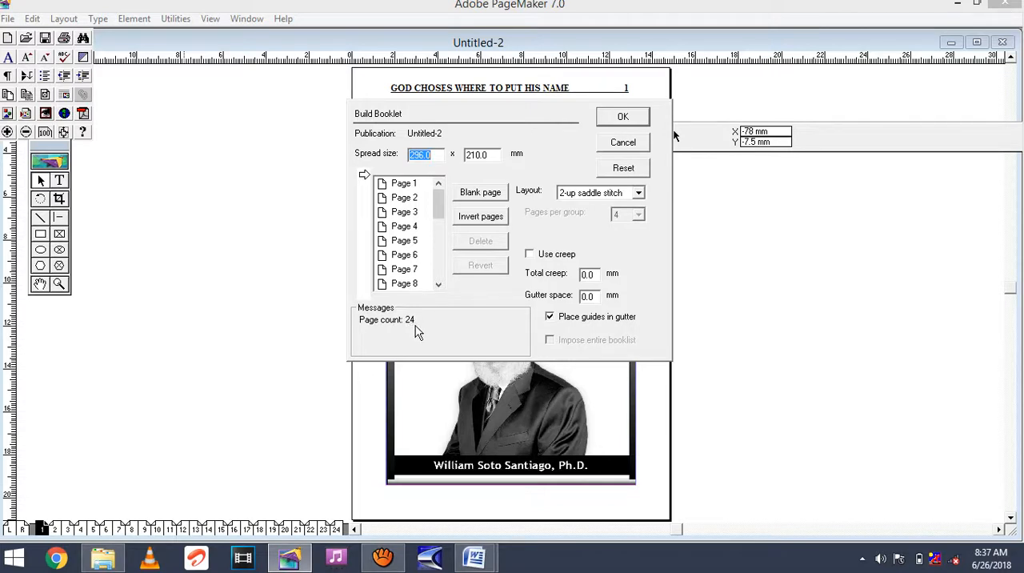
left_click(618, 118)
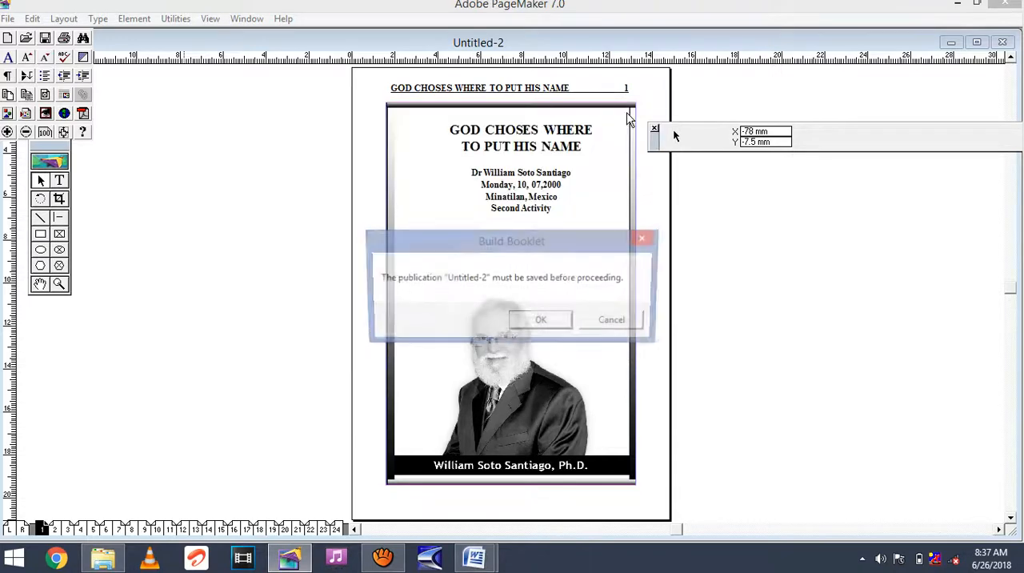
Save the publication as TRIAL1 in the PAGEMAKER FILES folder so the booklet can be generated.
left_click(545, 322)
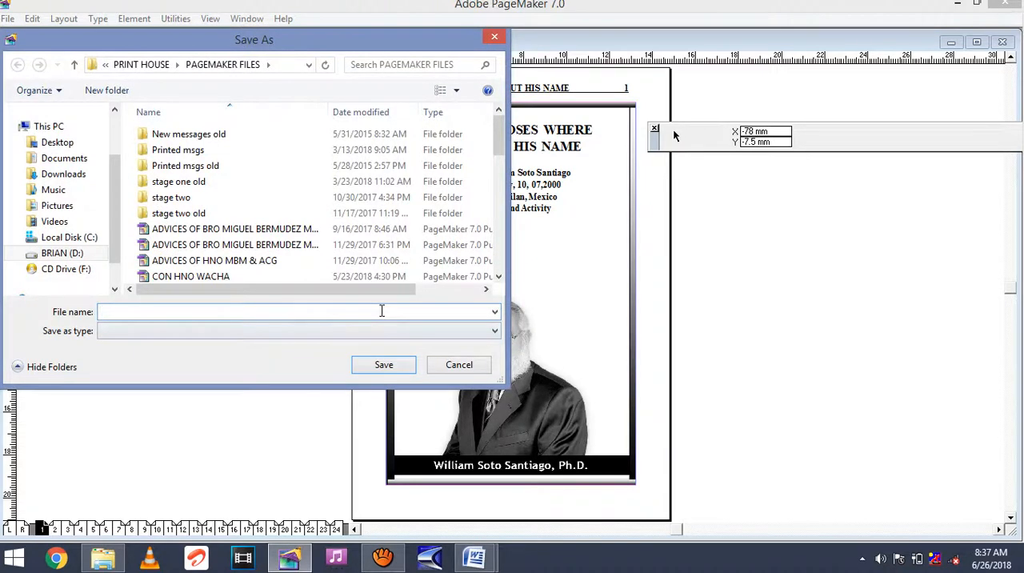
type("TRIAL")
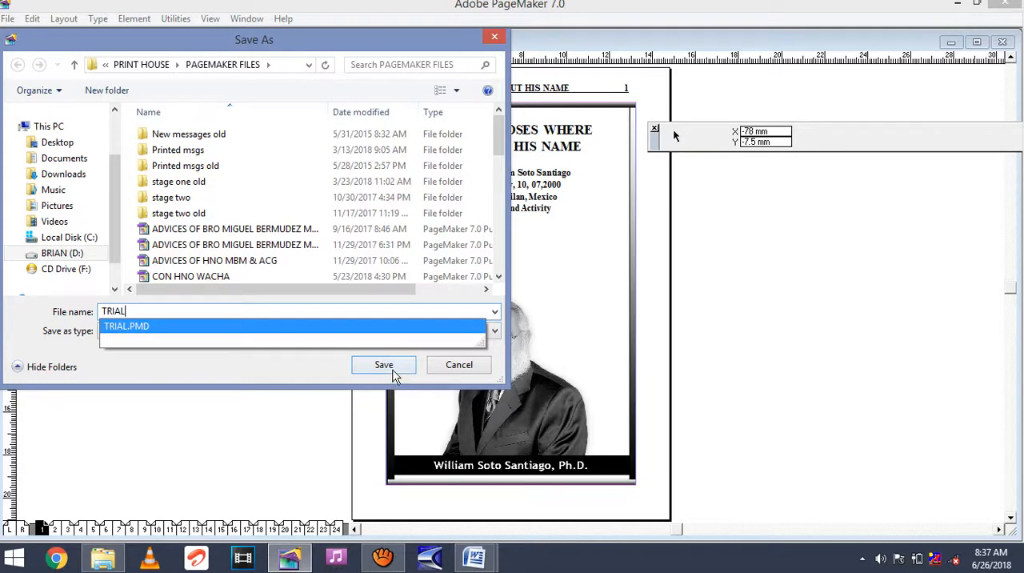
type("1")
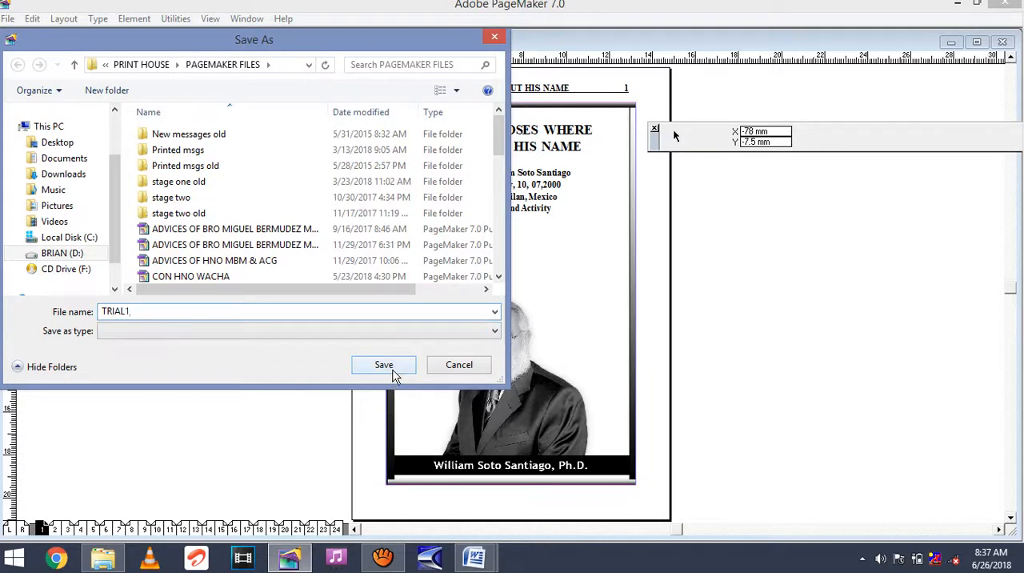
left_click(392, 373)
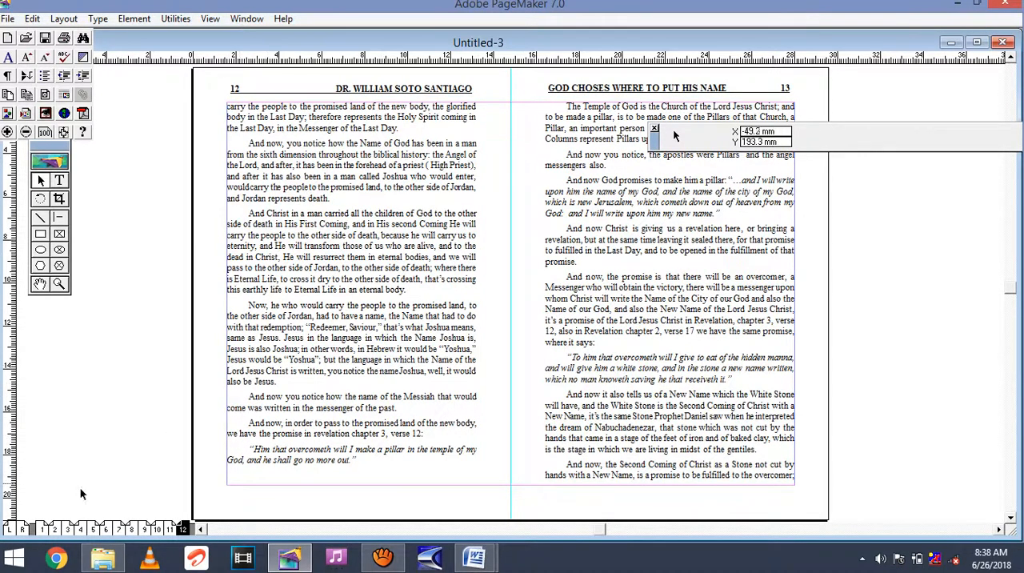
Move the Control palette clear of the cover and examine the page pairing on the first four imposed spreads.
left_click(42, 529)
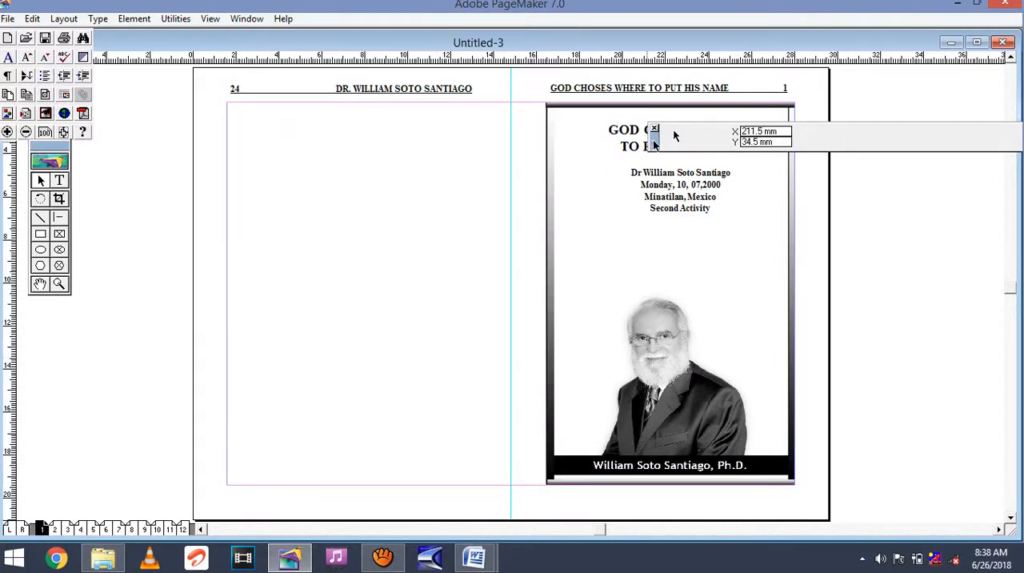
left_click_drag(655, 144, 830, 220)
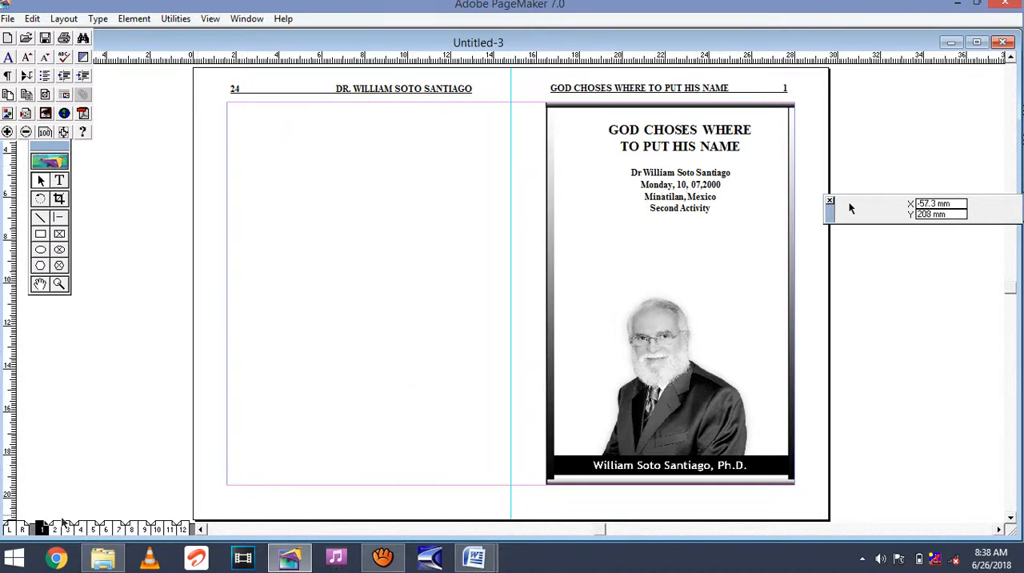
left_click(54, 529)
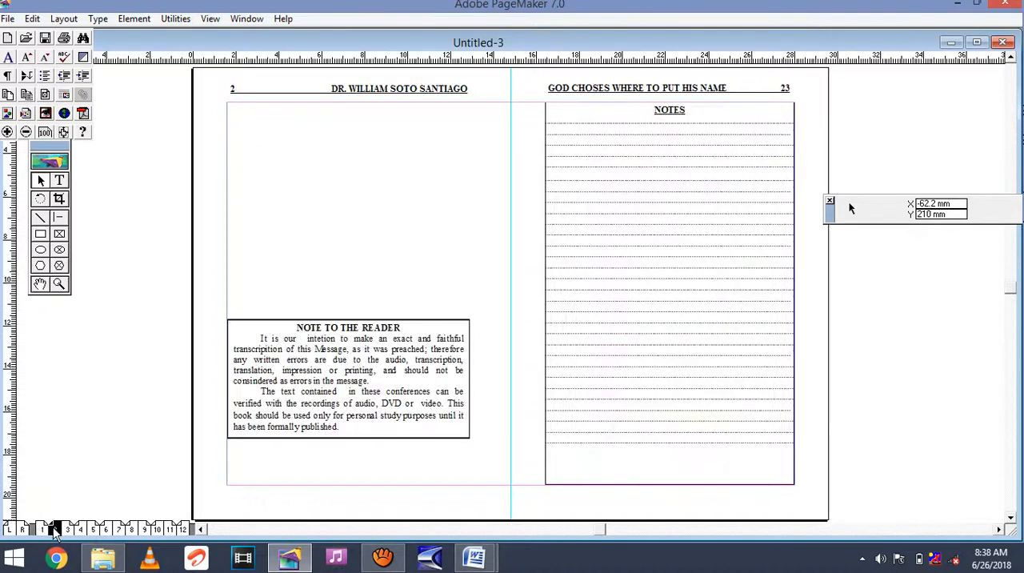
left_click(67, 529)
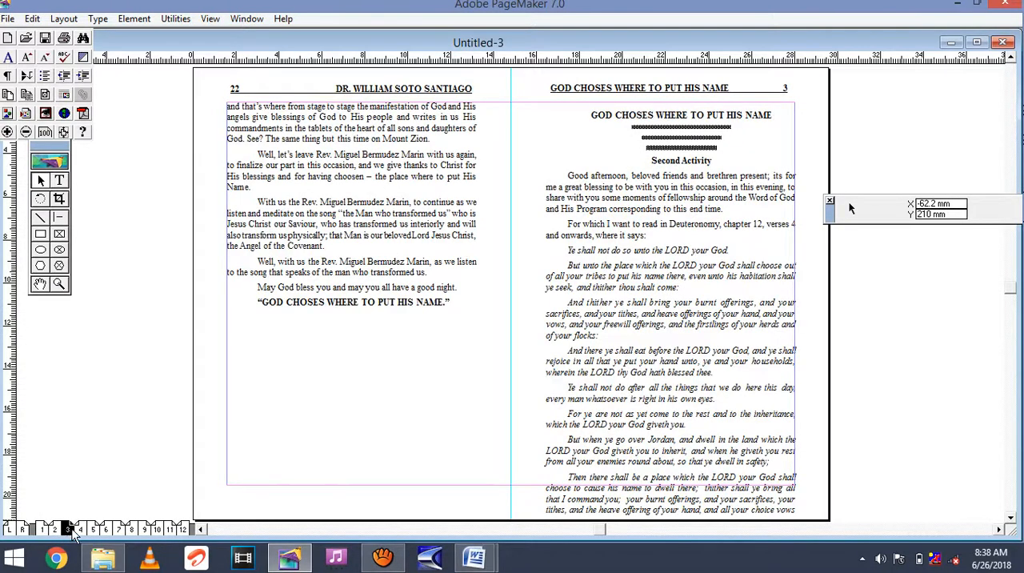
left_click(80, 530)
left_click(67, 529)
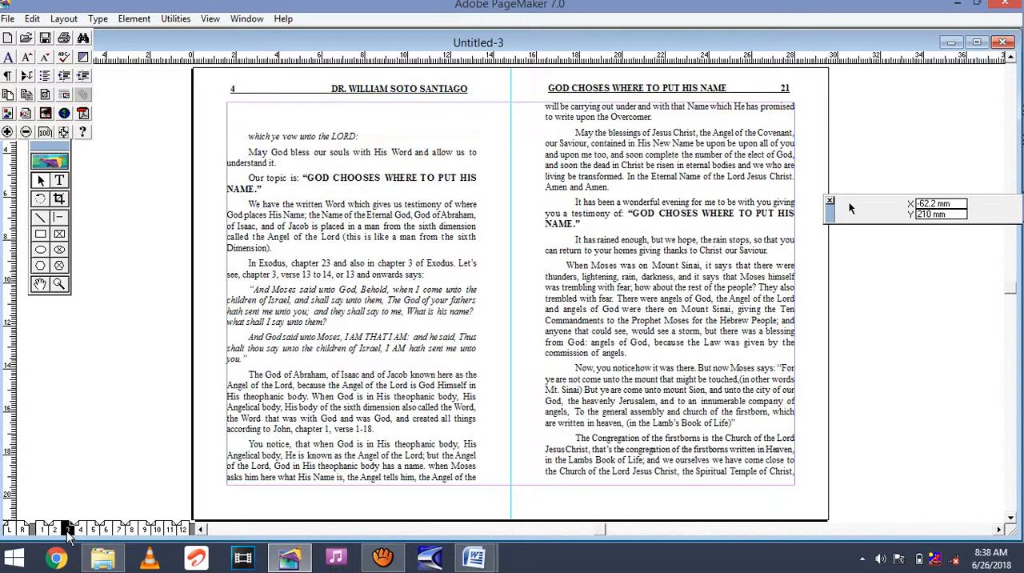
left_click(54, 529)
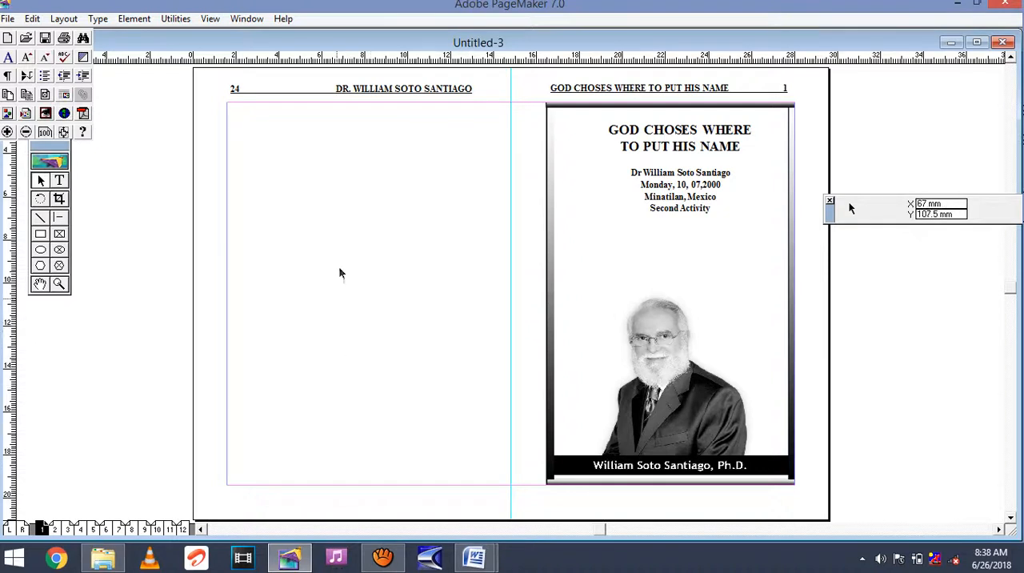
Delete the running headers of pages 24 and 1 from the cover spread.
left_click(392, 88)
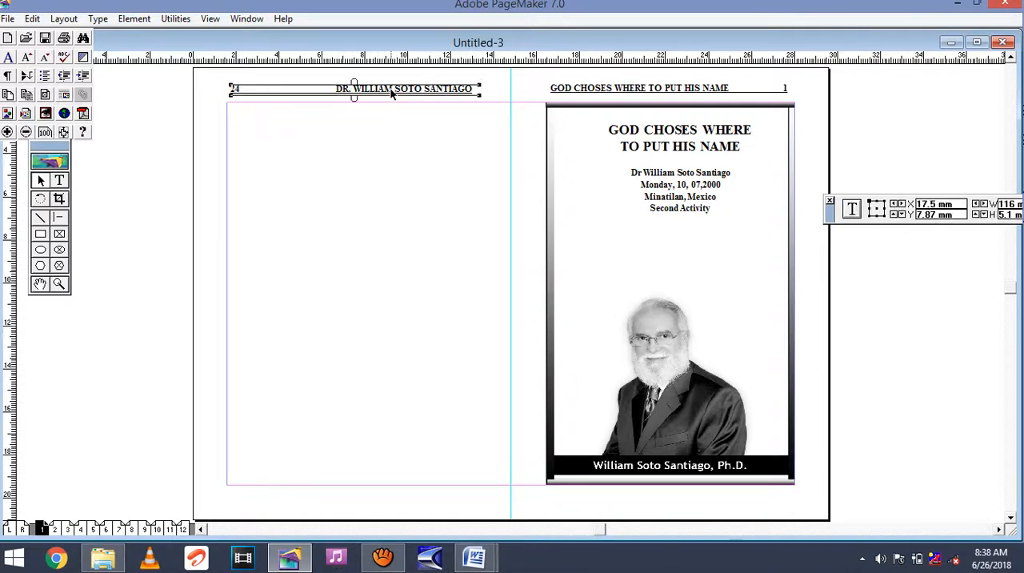
key("Delete")
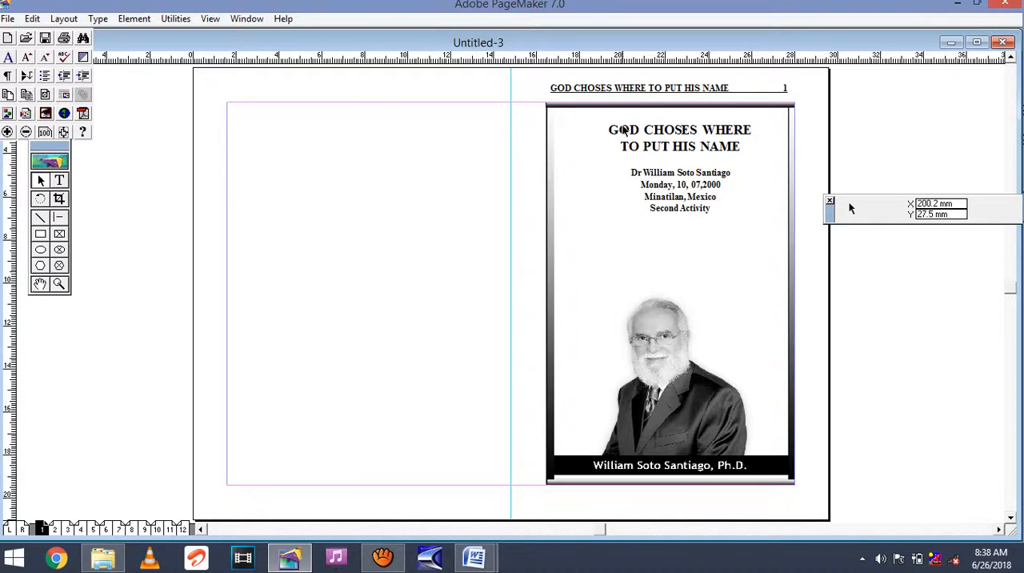
left_click(635, 94)
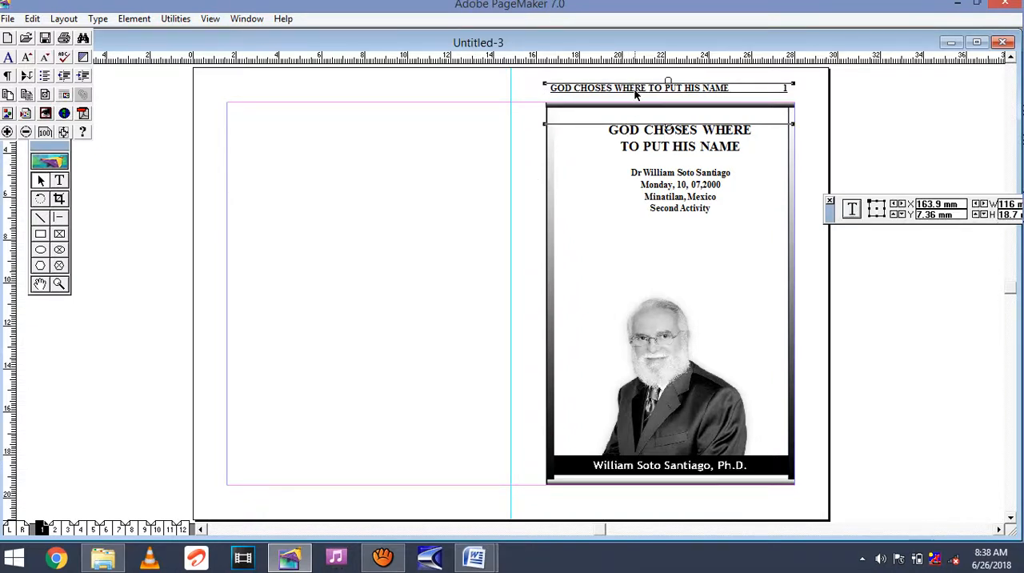
key("Delete")
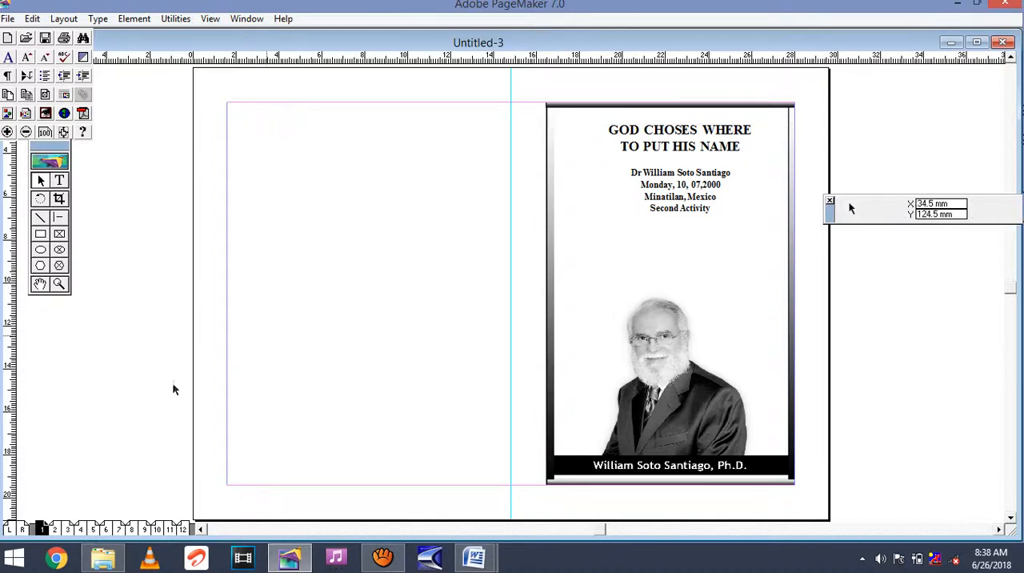
Delete the running header of page 2 on the second spread and of page 3 on the third spread.
left_click(55, 529)
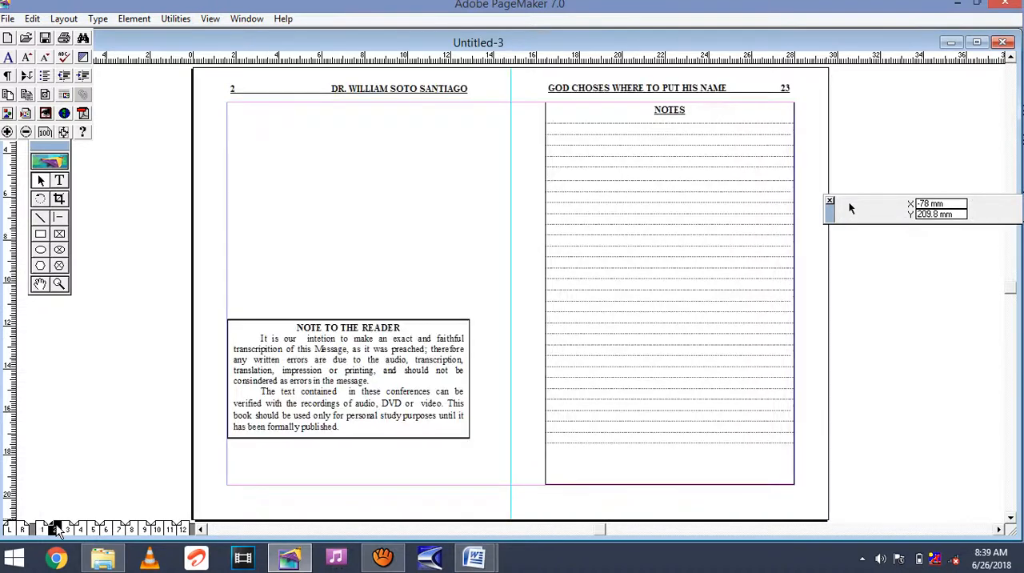
left_click(374, 93)
key("Delete")
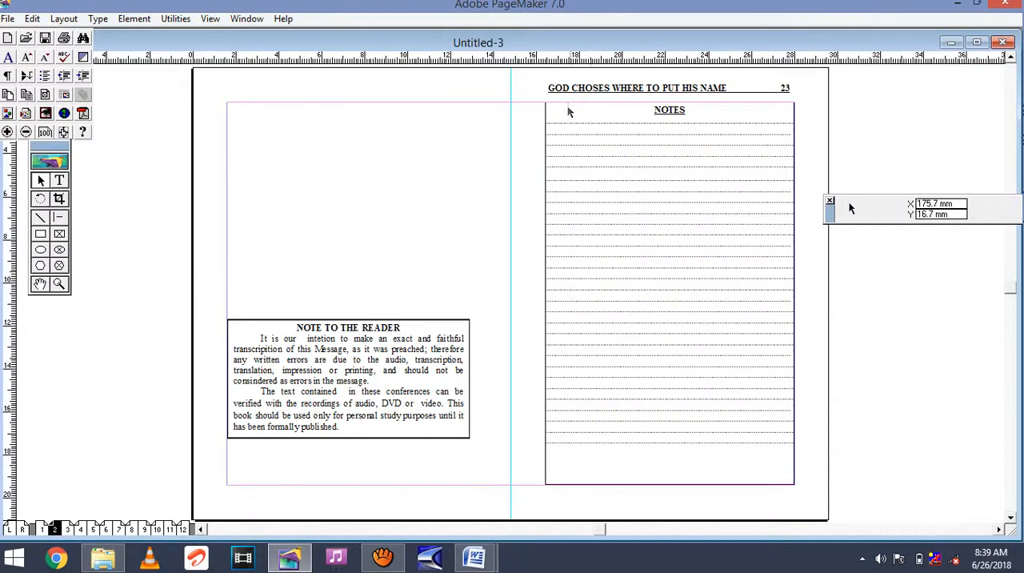
left_click(68, 530)
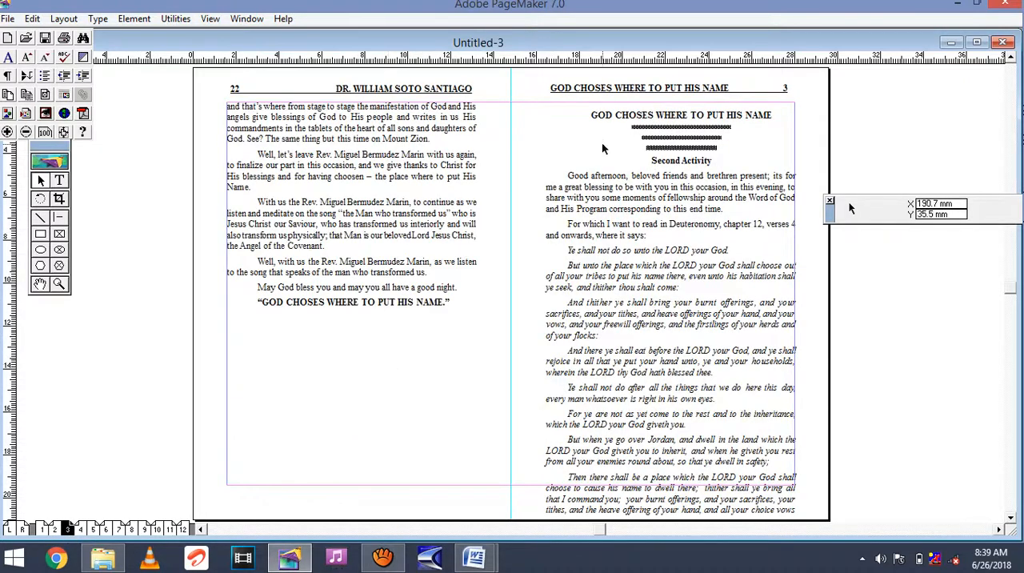
left_click(609, 91)
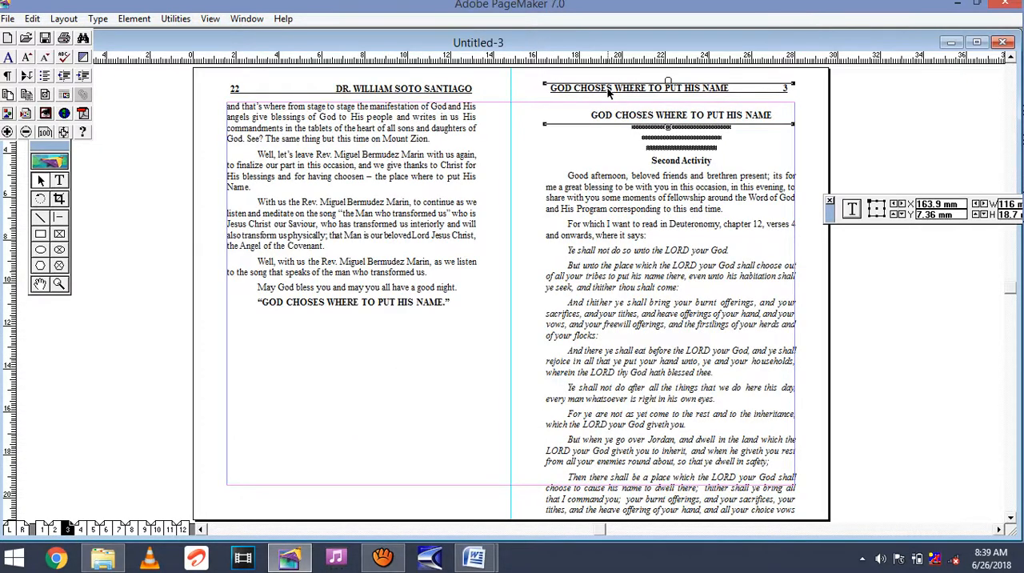
key("Delete")
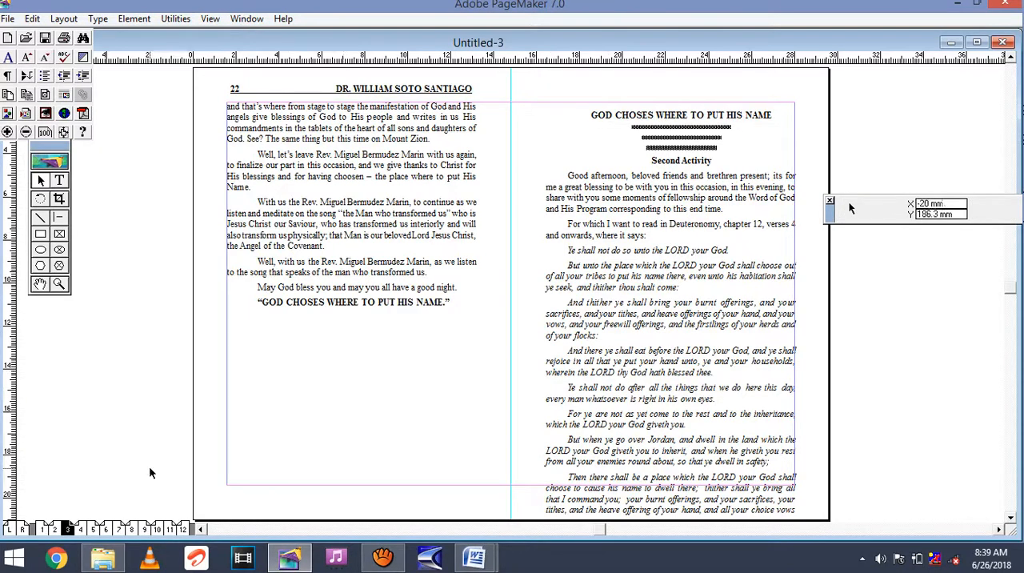
Check the headers on spreads 4, 1 and 2 of the imposed booklet.
left_click(80, 530)
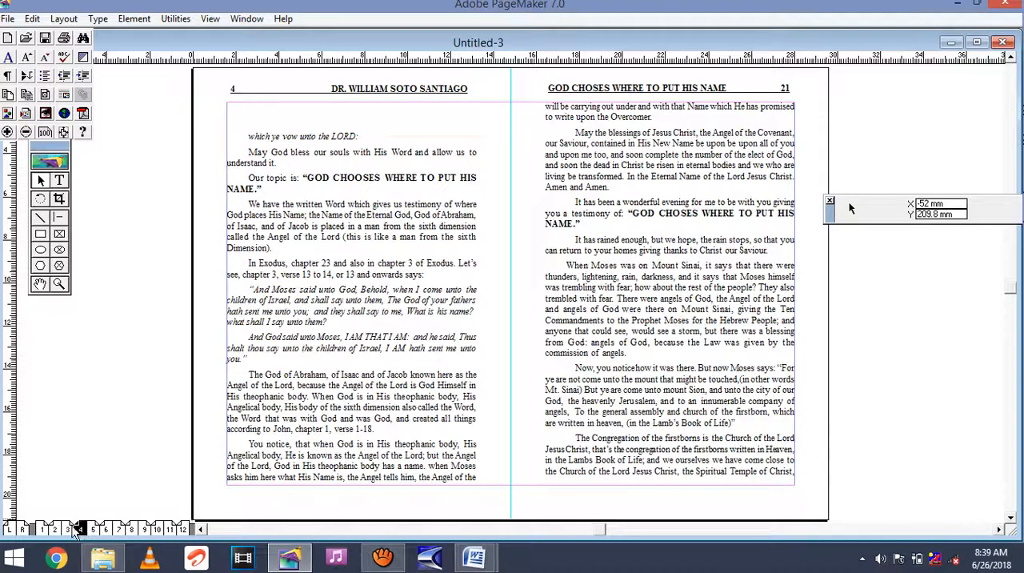
left_click(44, 530)
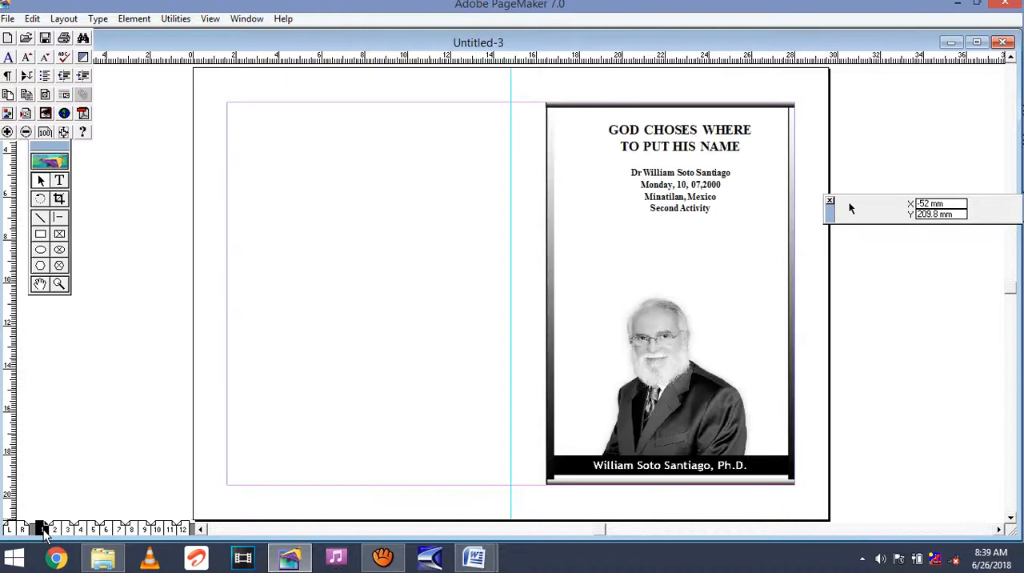
left_click(80, 530)
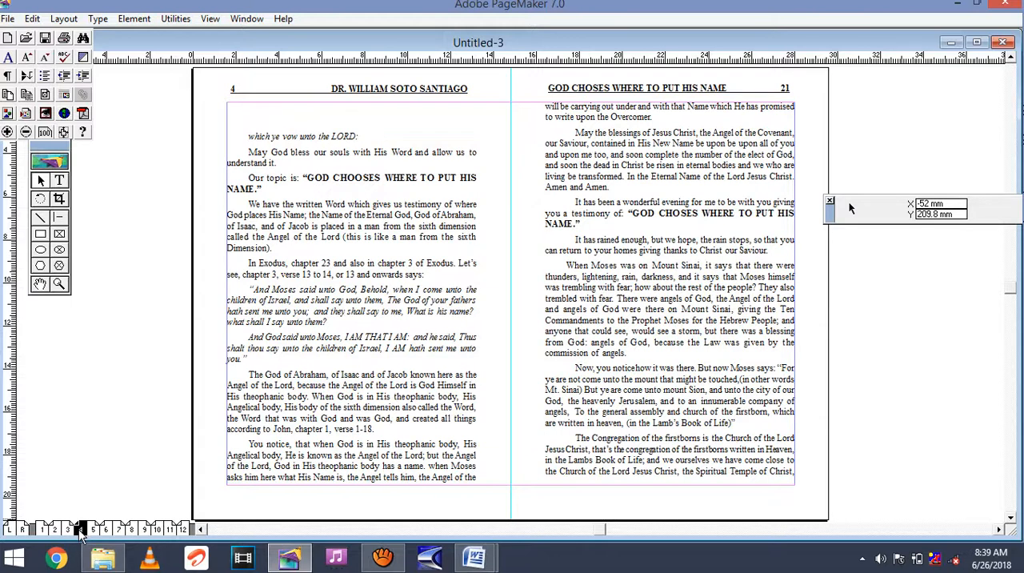
left_click(54, 530)
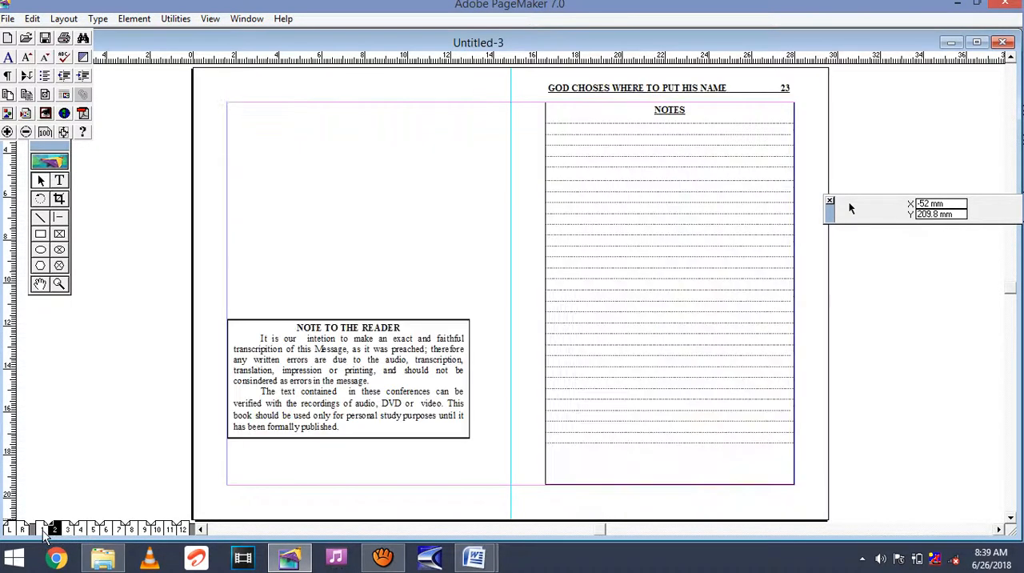
left_click(43, 530)
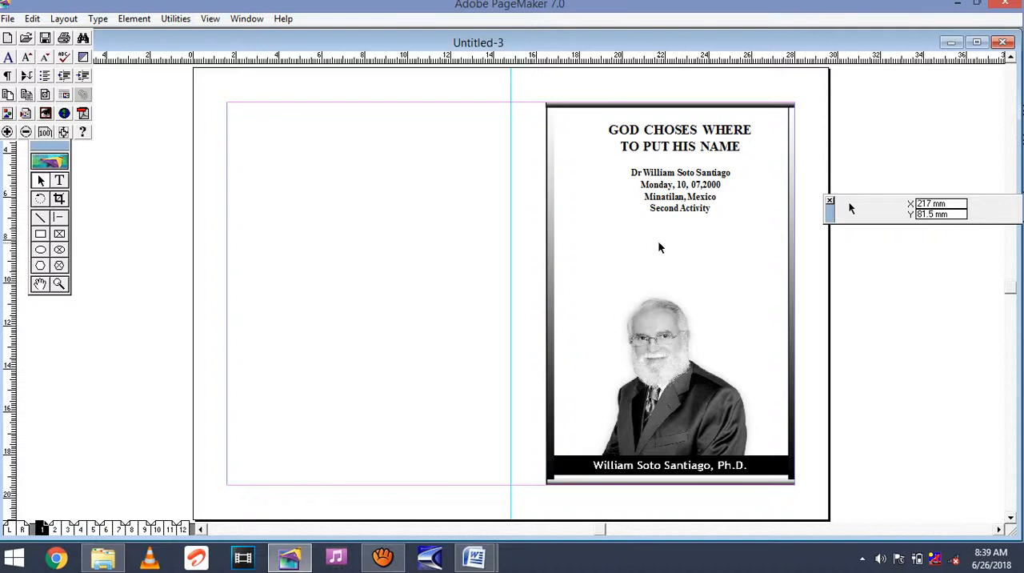
Print one copy of all pages of the imposed booklet to the Foxit Reader PDF Printer.
left_click(58, 181)
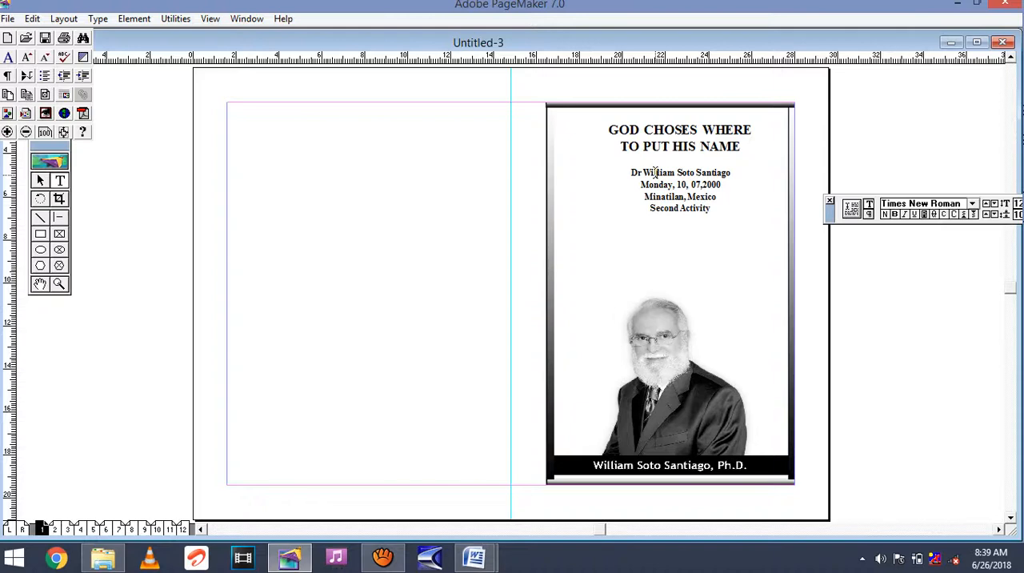
key("ctrl+p")
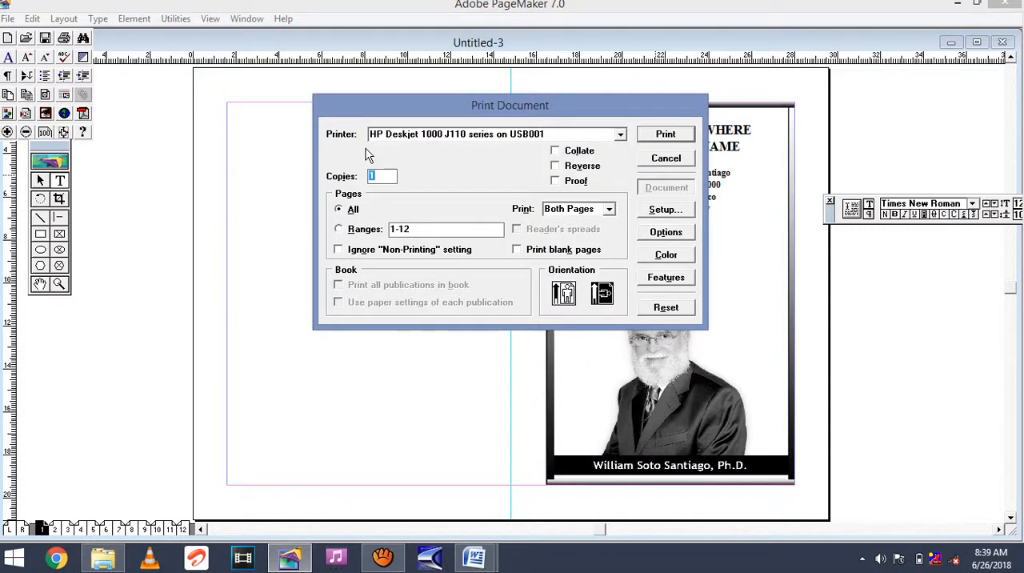
left_click(620, 135)
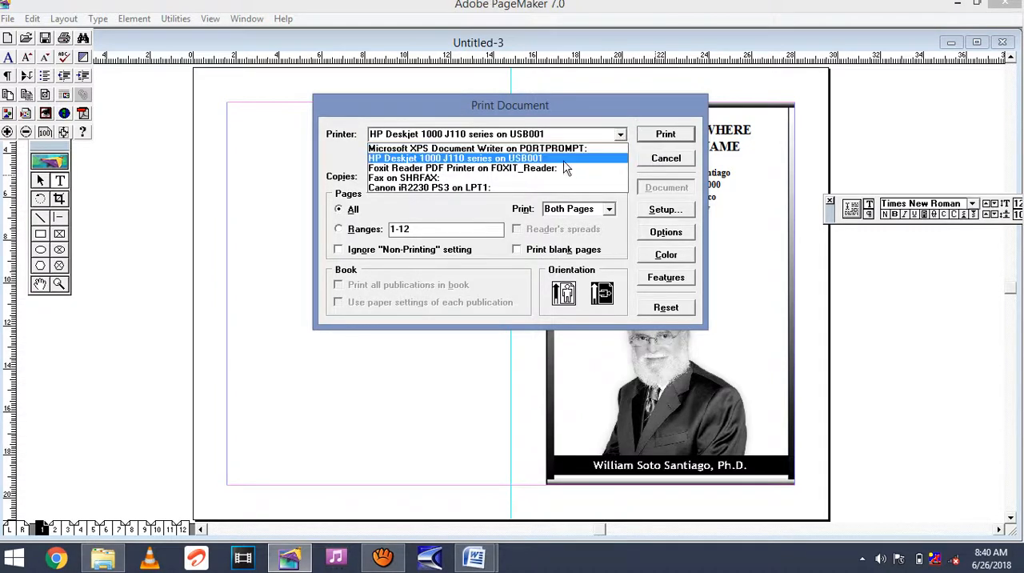
left_click(556, 169)
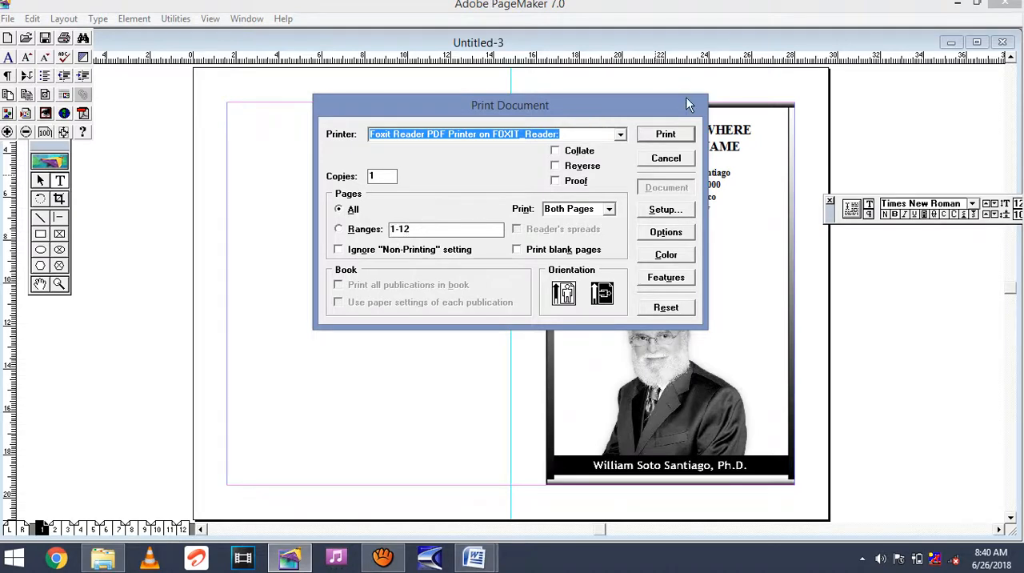
left_click(668, 136)
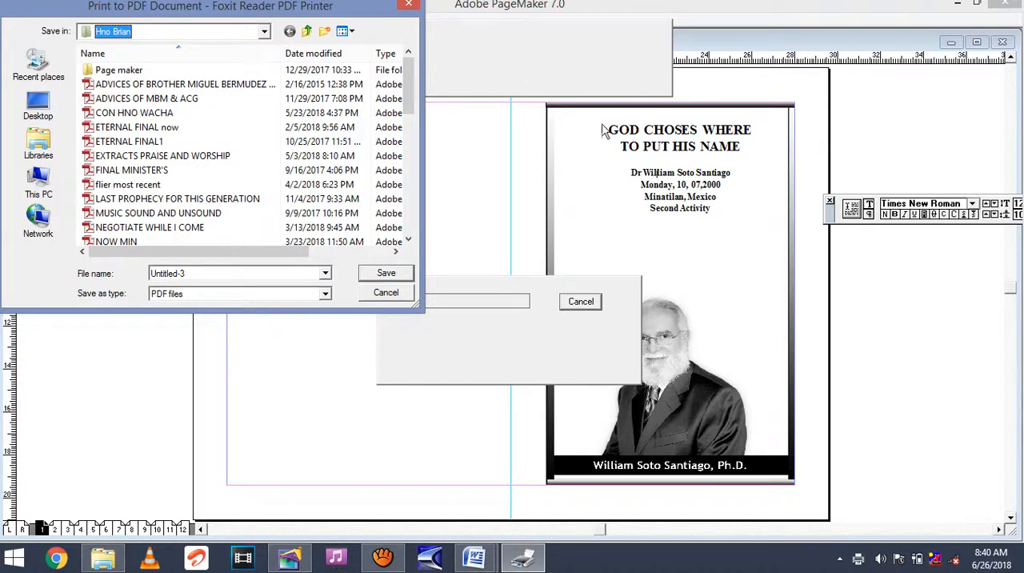
Save the printed booklet as a PDF file named TRIAL in the proposed folder.
left_click(249, 273)
type("TRIA")
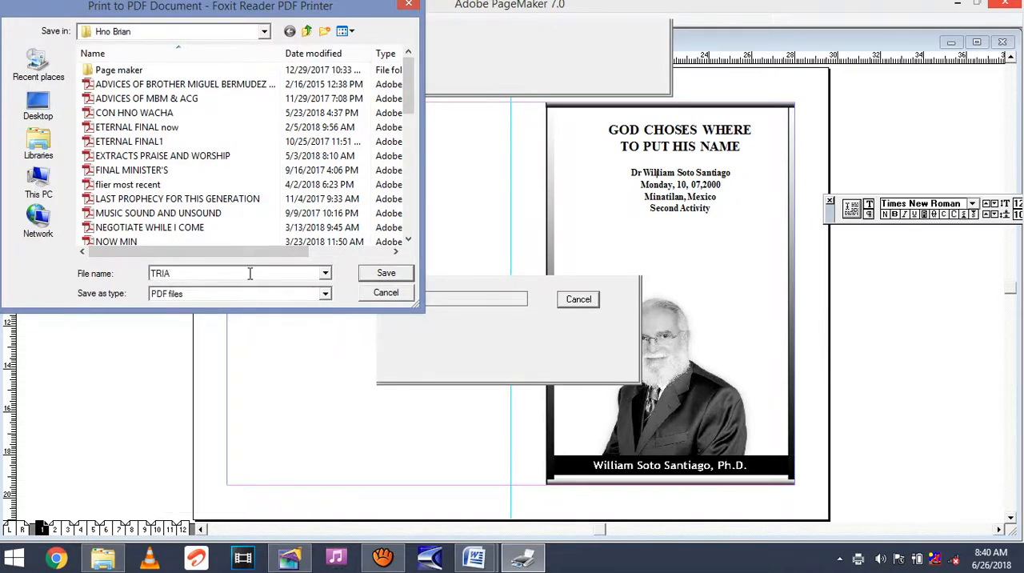
type("L")
left_click(377, 269)
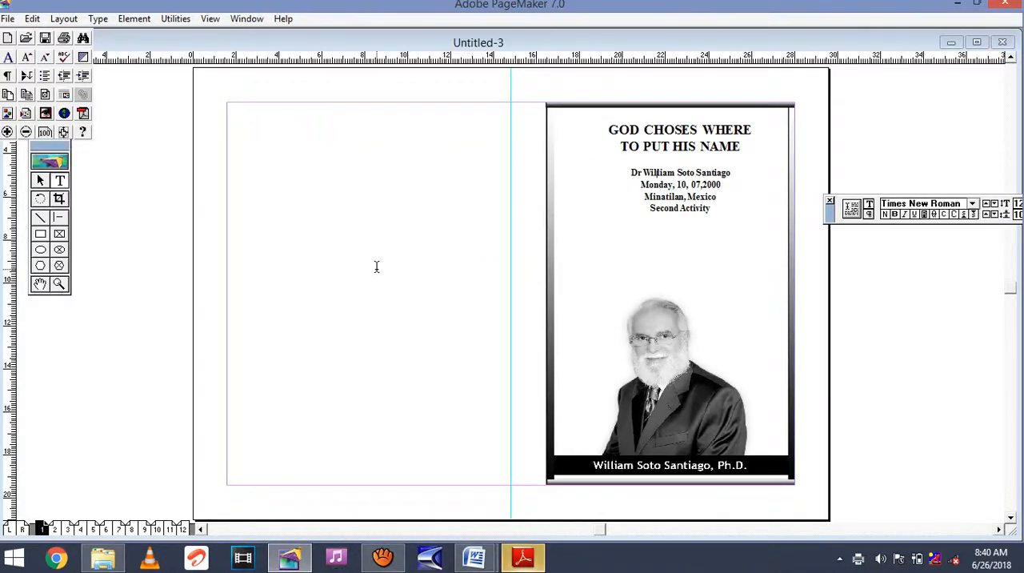
Switch to Adobe Reader and look through the spreads of TRIAL.pdf from the cover to page 11.
left_click(524, 562)
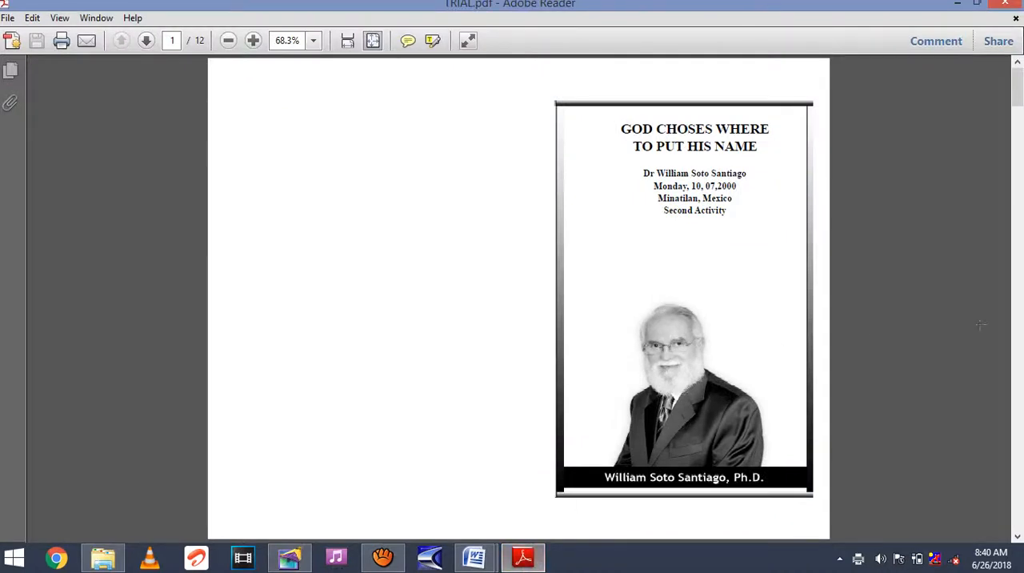
left_click(1020, 375)
left_click(1019, 375)
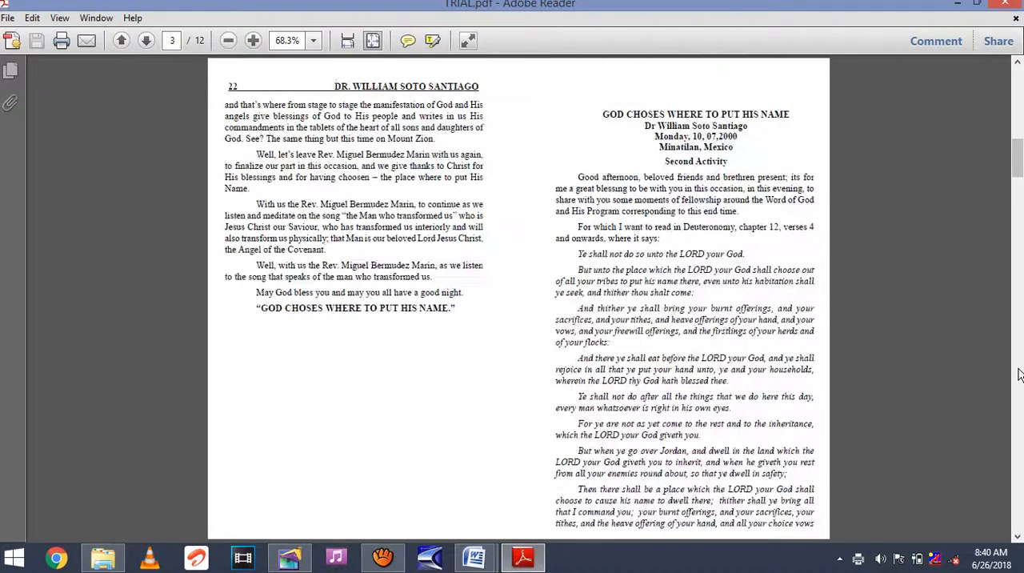
left_click(1019, 374)
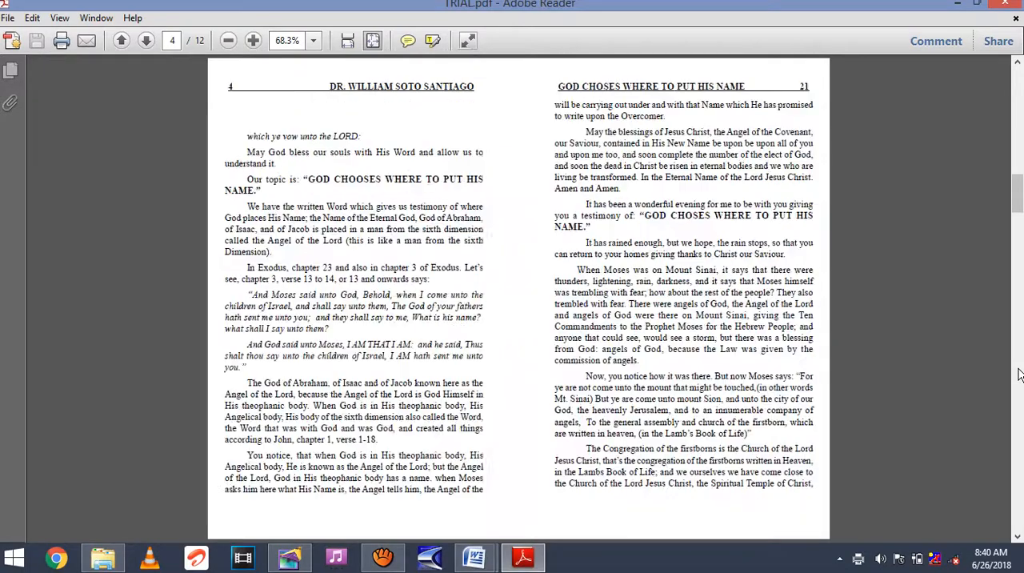
left_click(1019, 374)
left_click(1019, 374)
left_click(1020, 374)
left_click(1019, 374)
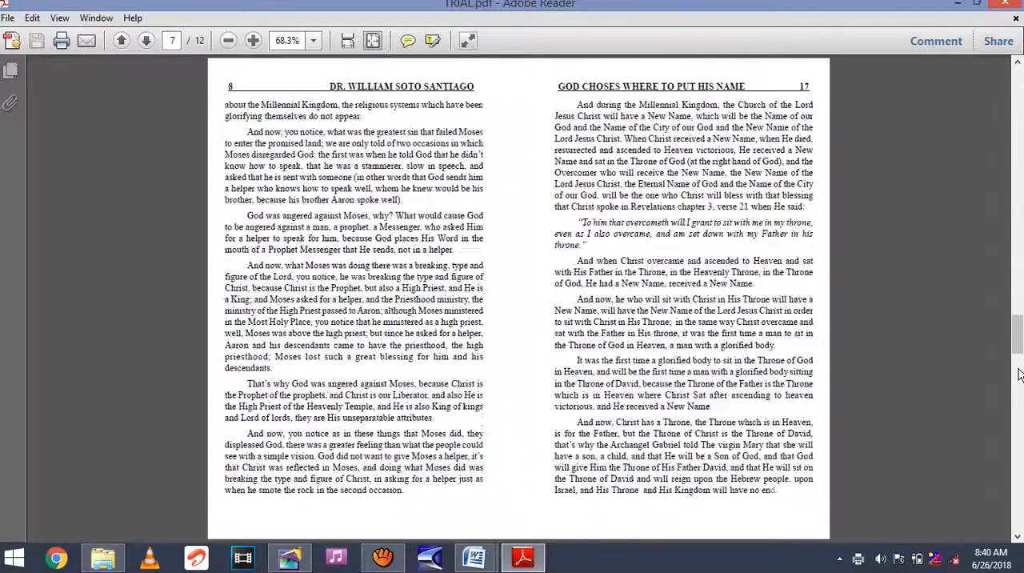
left_click(1019, 374)
left_click(1019, 375)
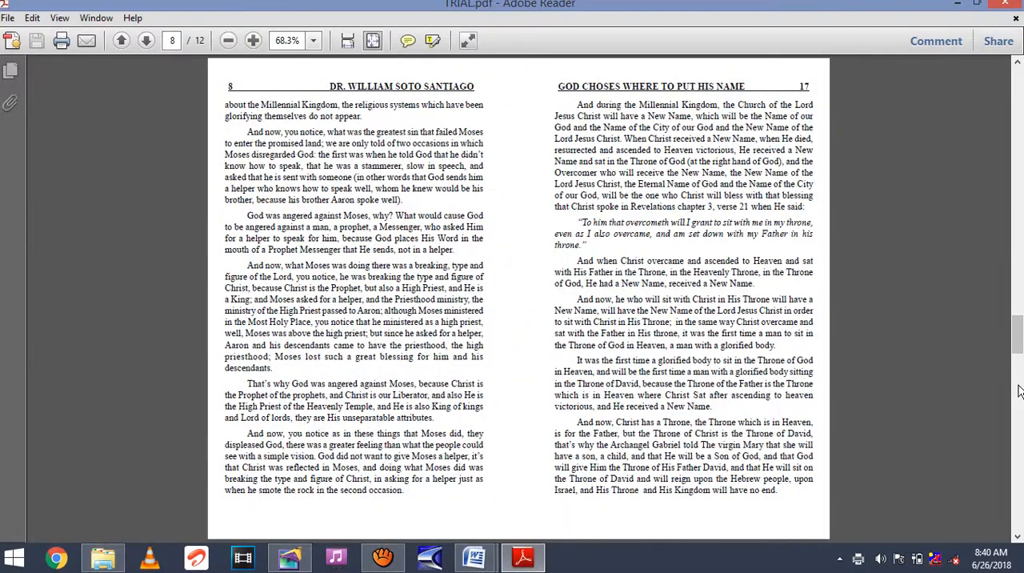
left_click(1020, 387)
left_click_drag(1020, 387, 1021, 419)
left_click(1020, 480)
left_click(1020, 479)
left_click(1020, 479)
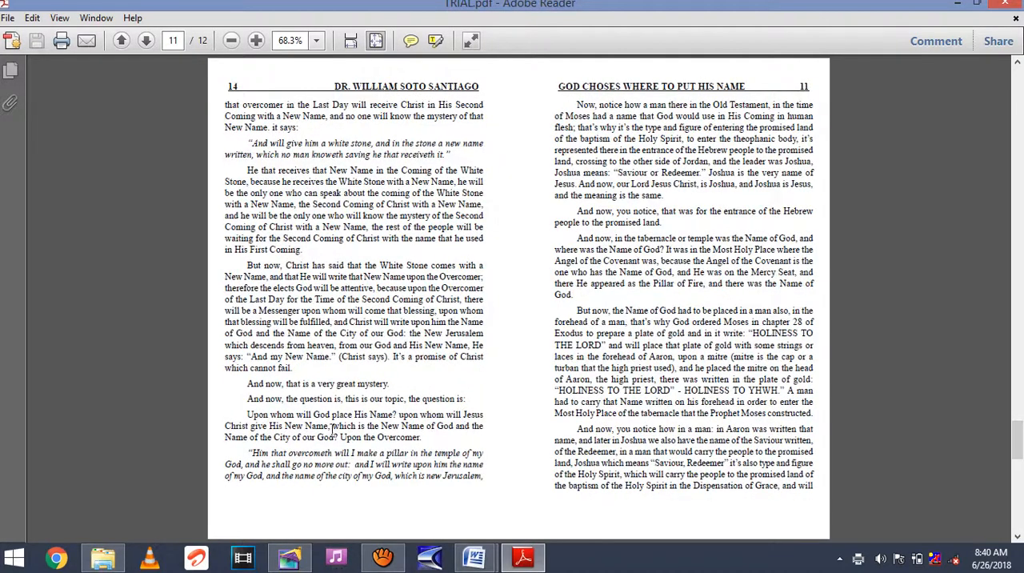
In File Explorer, locate TRIAL in its save folder within Essential Documents > PRINT HOUSE > ENGLISH SHELF and open it in Adobe Reader.
left_click(103, 557)
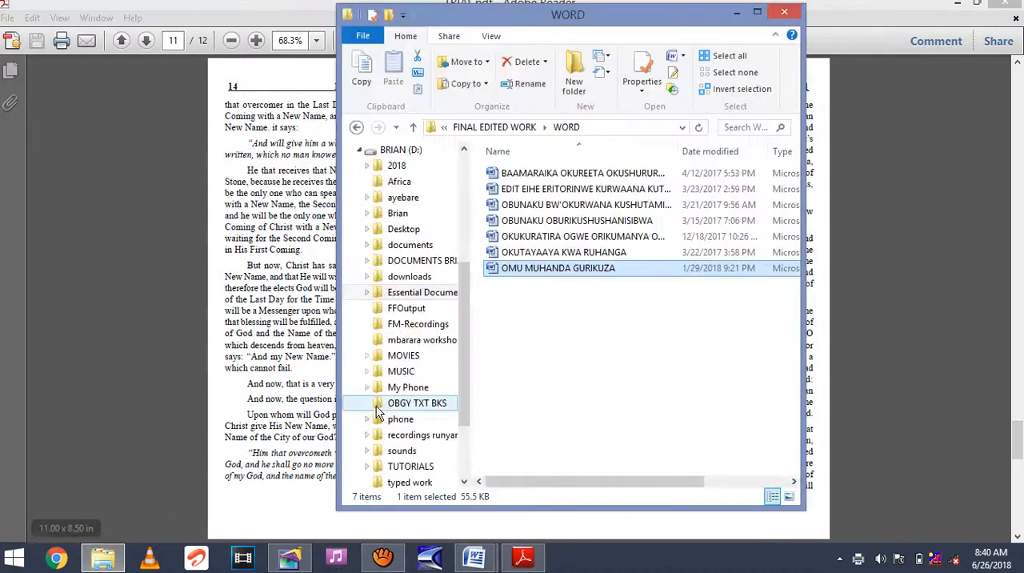
left_click(418, 294)
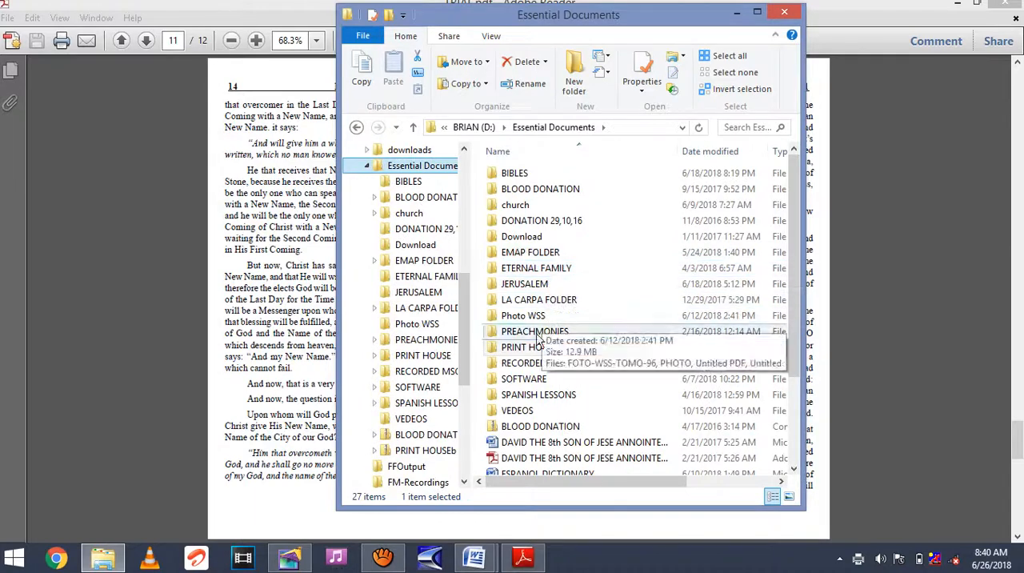
left_click(529, 348)
double_click(531, 352)
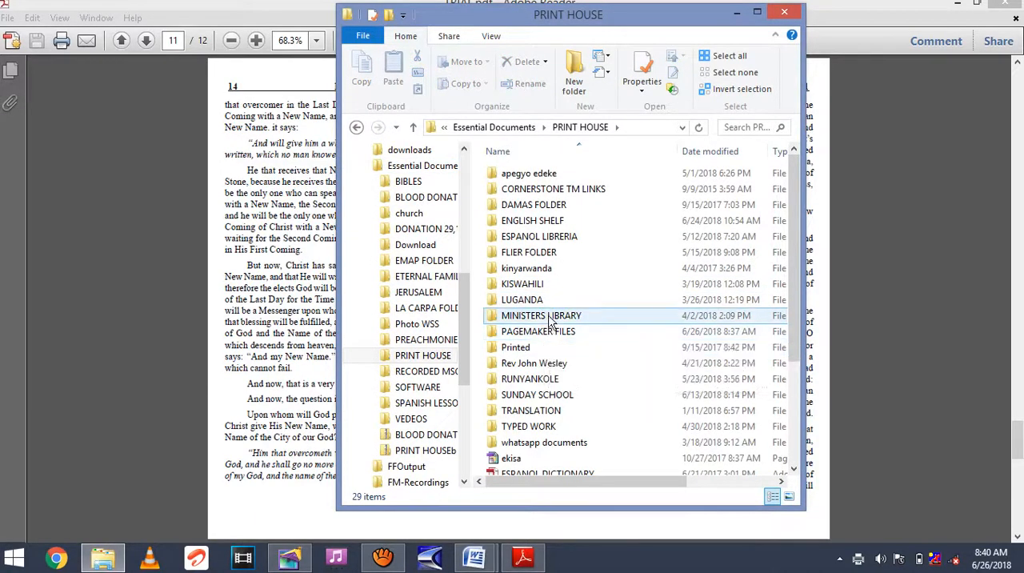
double_click(560, 227)
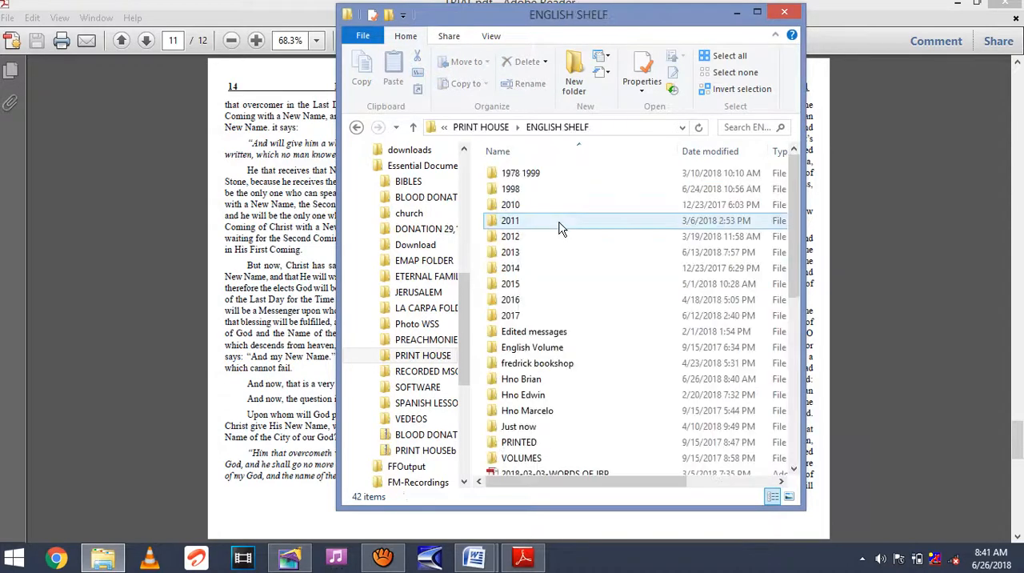
left_click(539, 384)
double_click(539, 384)
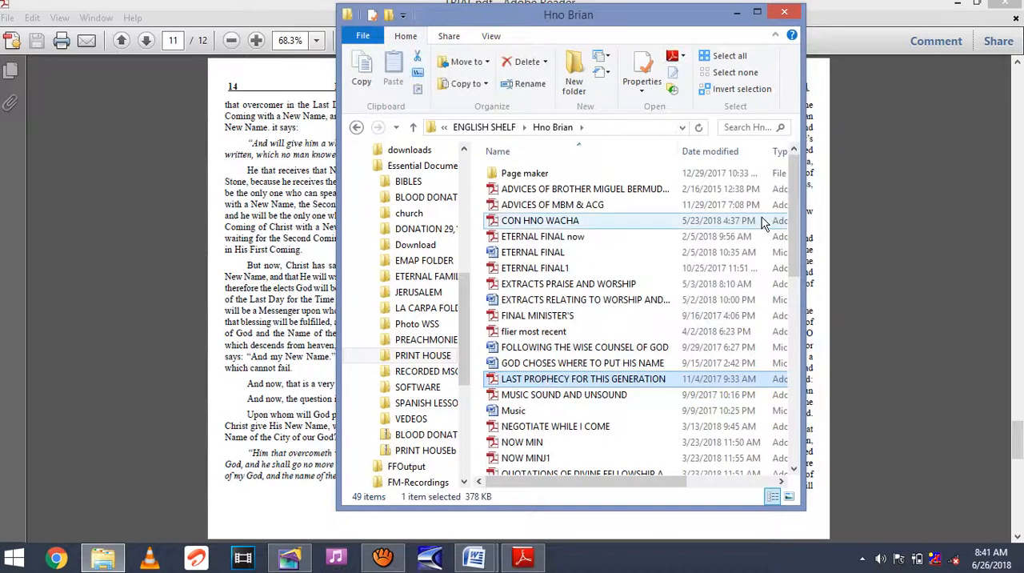
left_click_drag(795, 211, 800, 392)
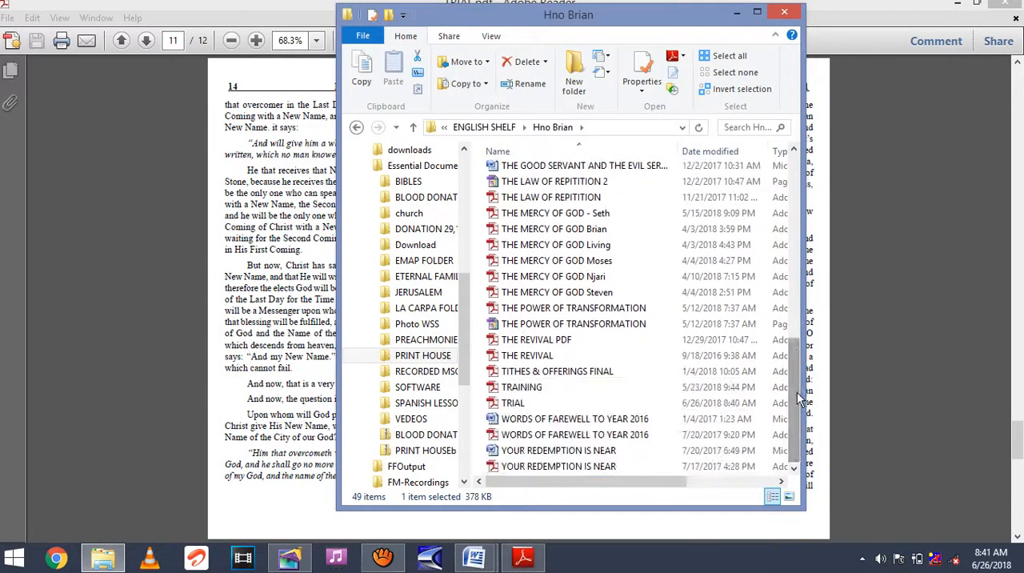
left_click(598, 403)
double_click(598, 403)
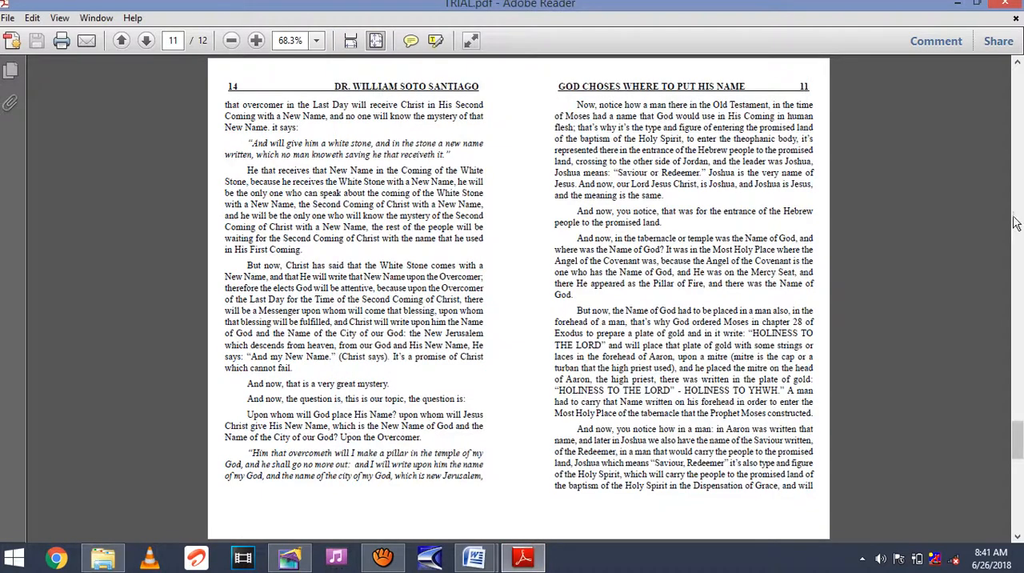
Examine the front and back pairing of the cover, the reader's note with NOTES spread, and the third spread in TRIAL.pdf.
scroll(1020, 208, "up", 5)
scroll(1017, 184, "up", 8)
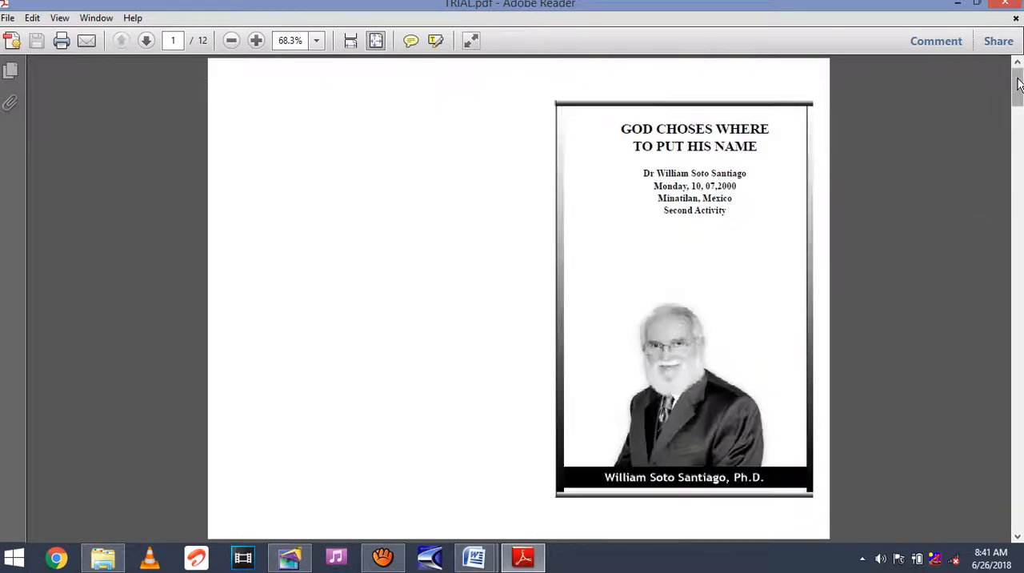
left_click(1020, 162)
left_click(1020, 161)
left_click(1019, 162)
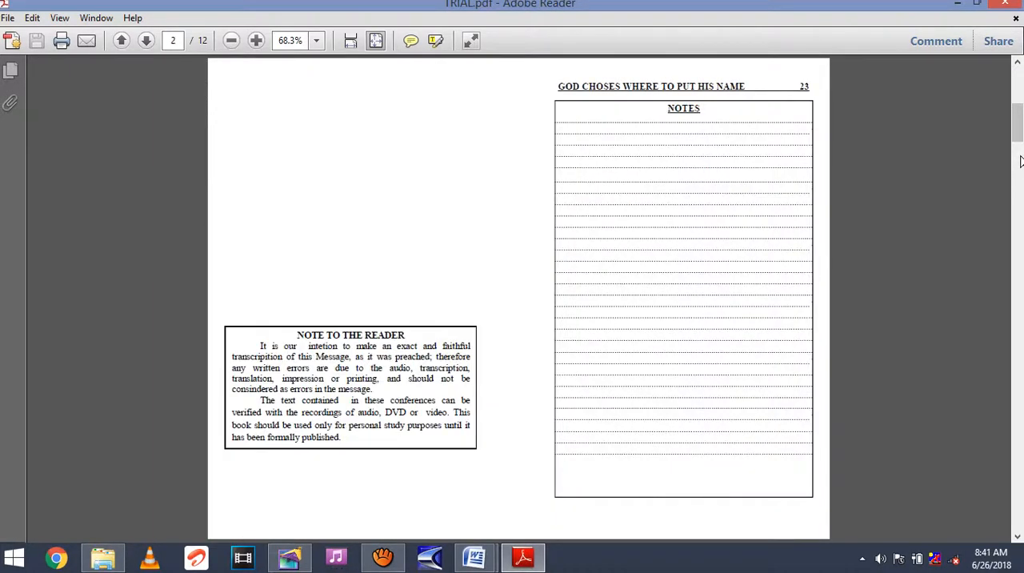
left_click(1017, 93)
left_click(1018, 133)
left_click_drag(1018, 136, 1019, 174)
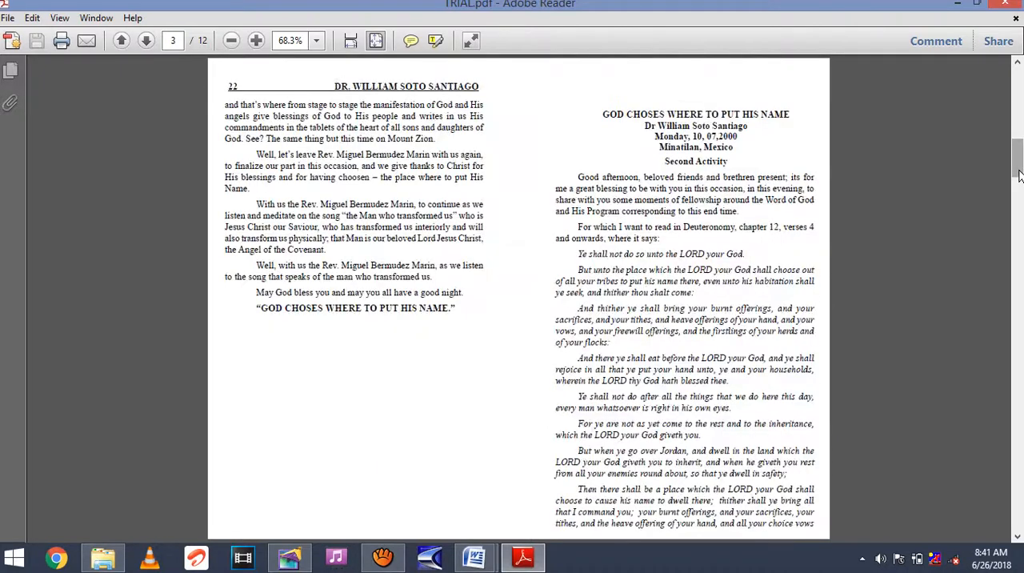
left_click(1017, 119)
left_click(1017, 95)
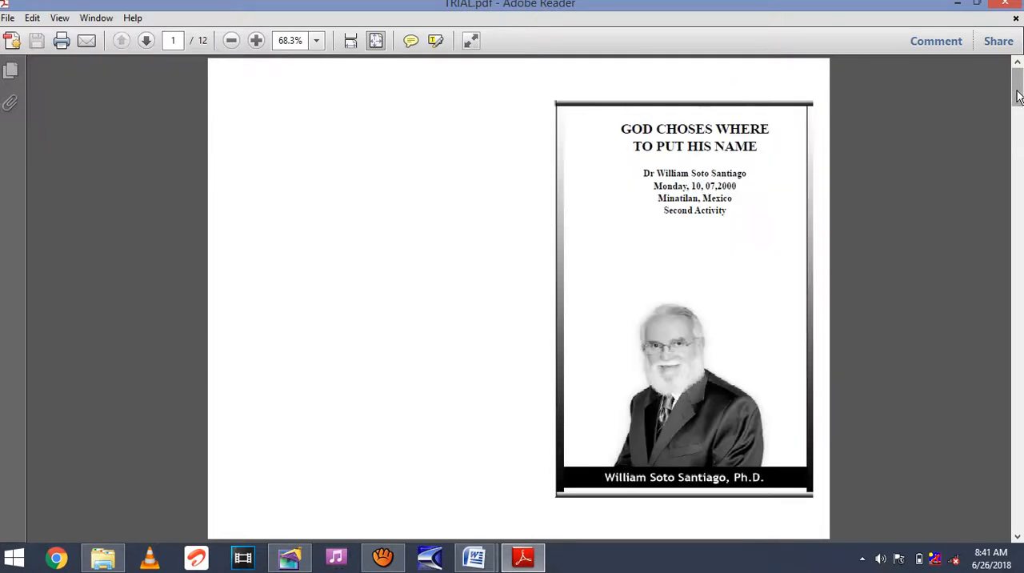
left_click(1017, 140)
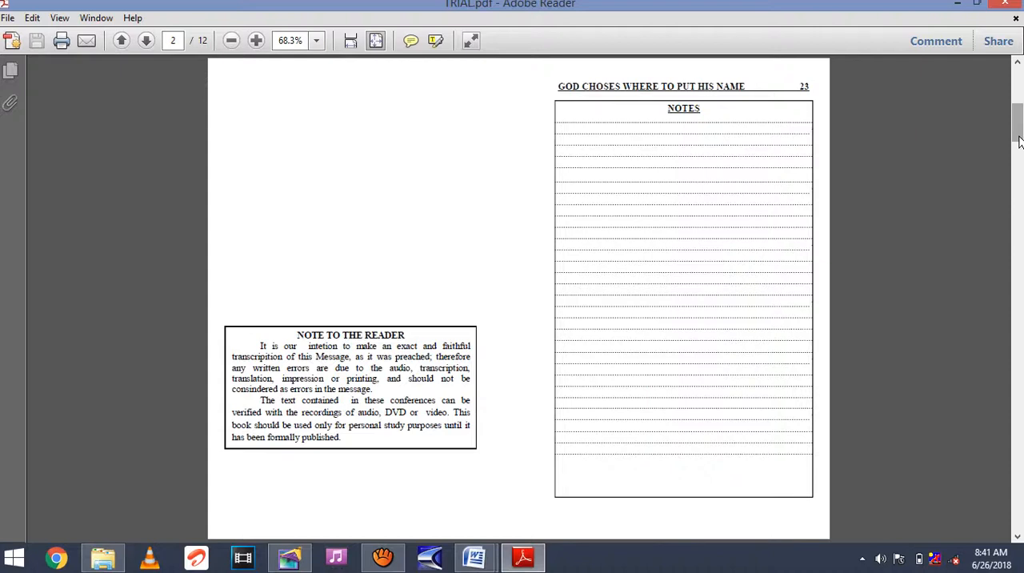
left_click(1017, 99)
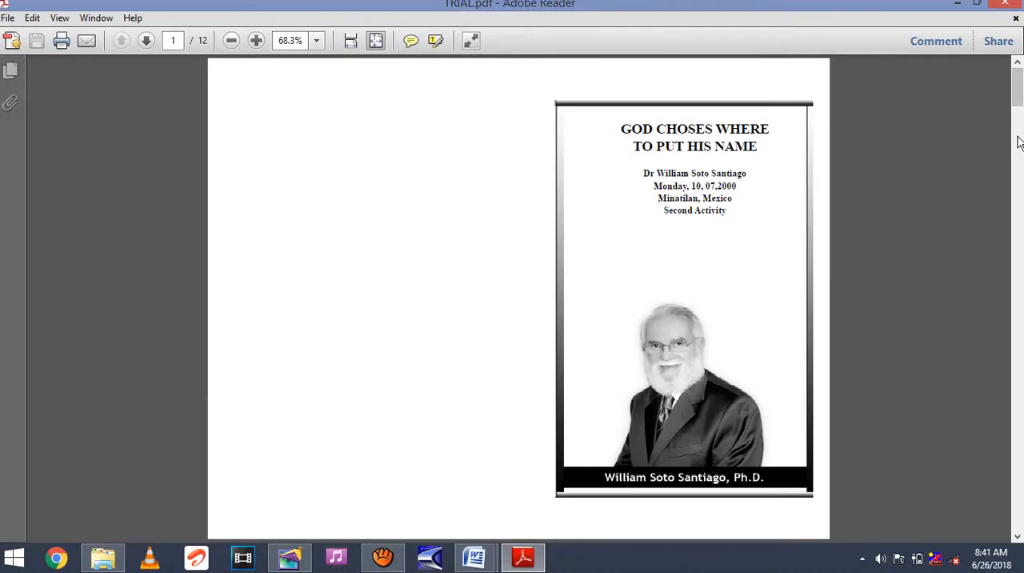
left_click(1017, 142)
left_click(1018, 196)
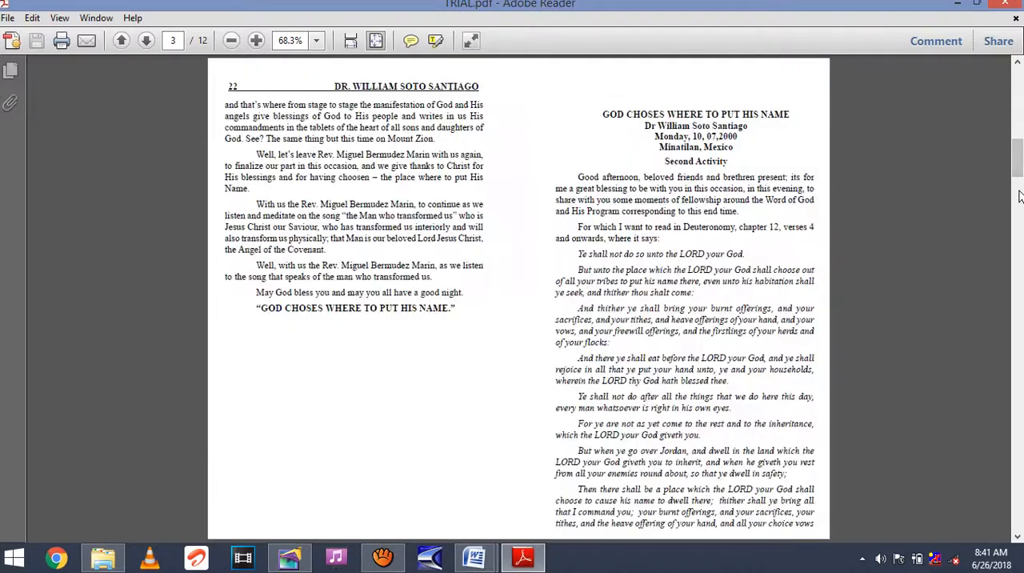
left_click(1018, 196)
left_click(1017, 156)
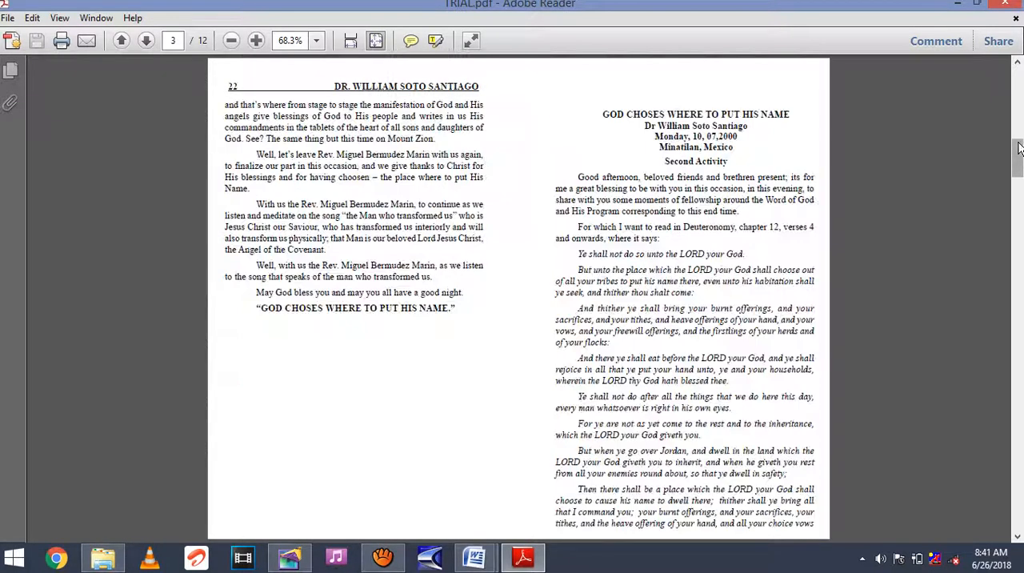